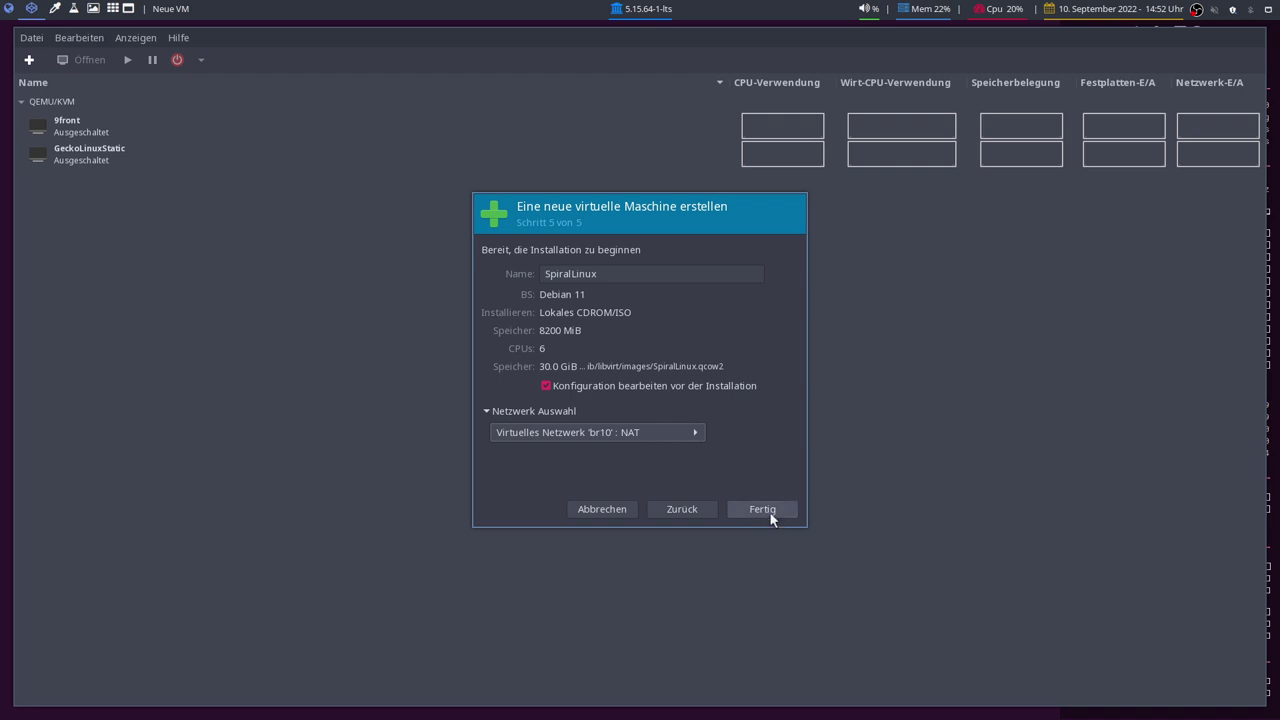
Switch the new SpiralLinux VM's firmware to UEFI and apply the change.
click(535, 418)
click(536, 440)
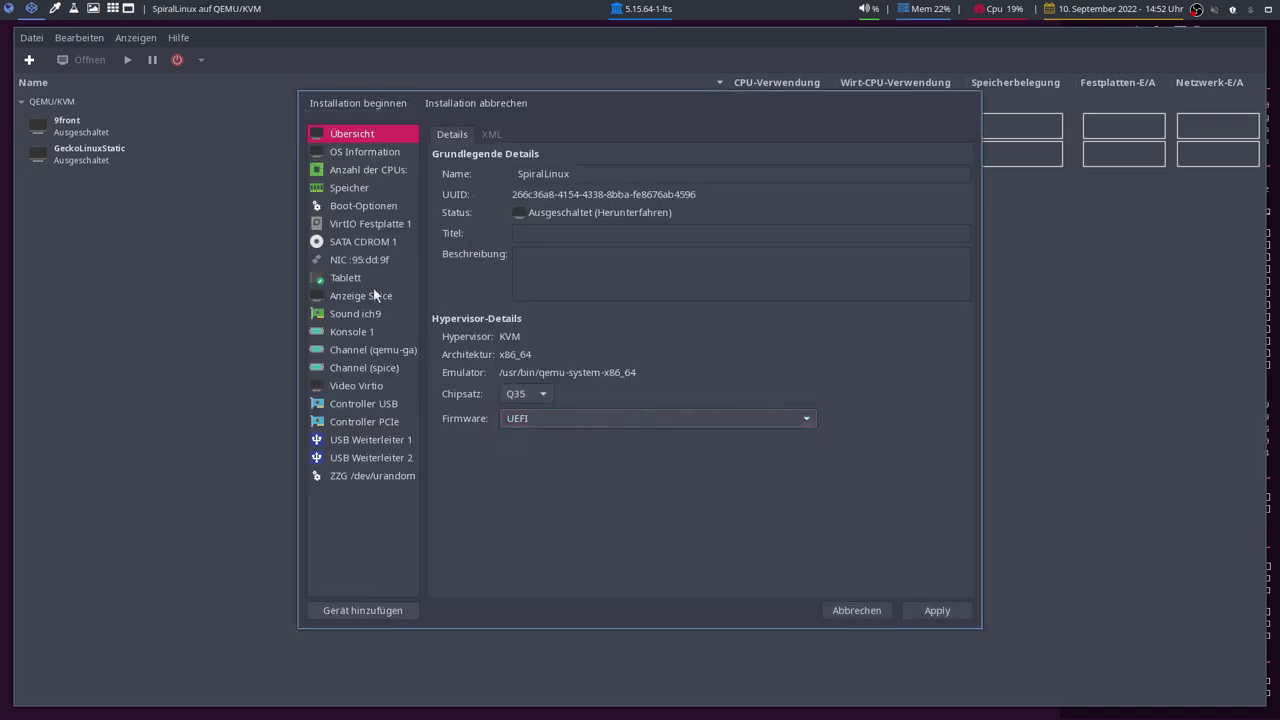
click(920, 610)
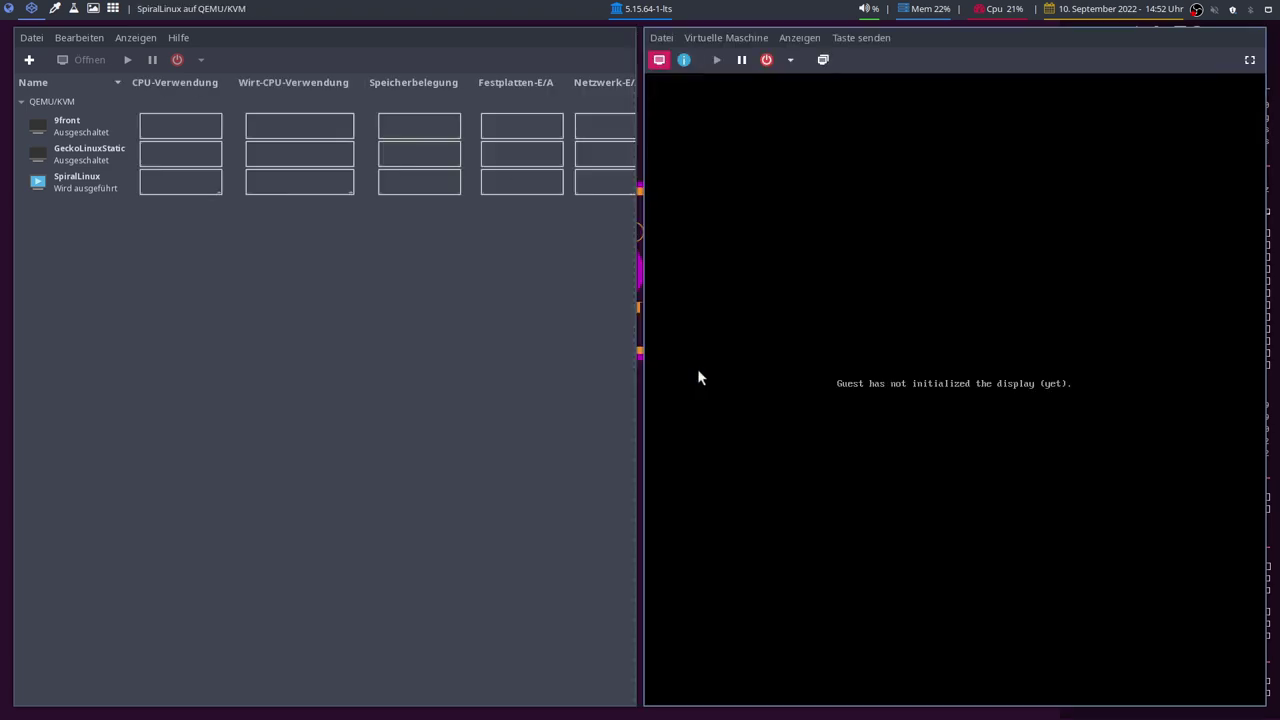
Show the VM console fullscreen and browse the 5.10 and 5.18 kernel boot entries.
click(1247, 60)
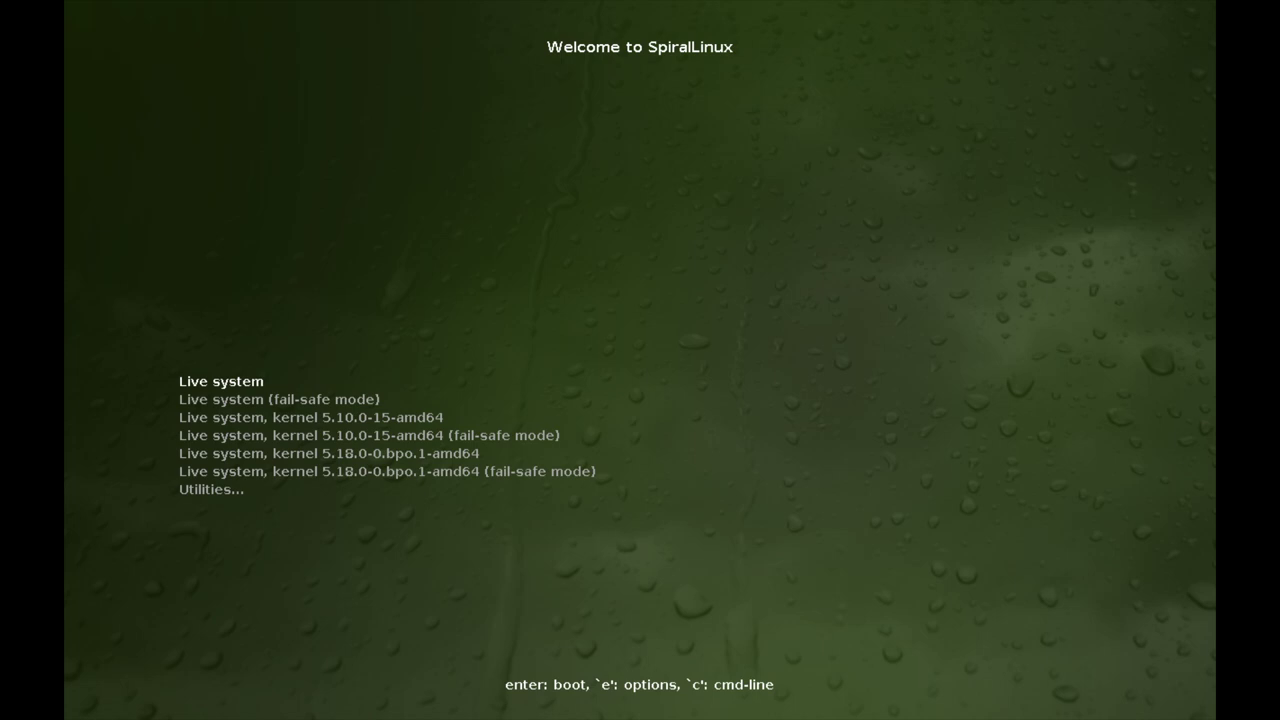
key(Down)
key(Down)
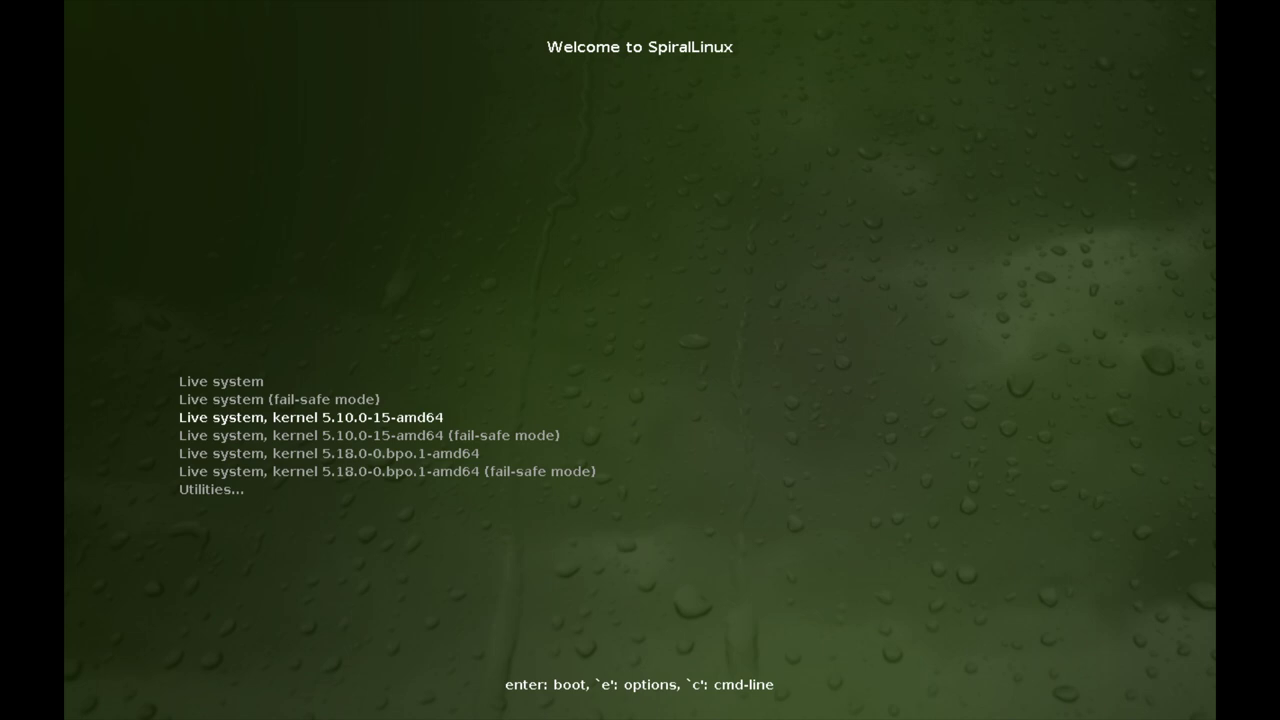
key(Down)
key(Down)
key(Up)
key(Up)
key(Down)
key(Down)
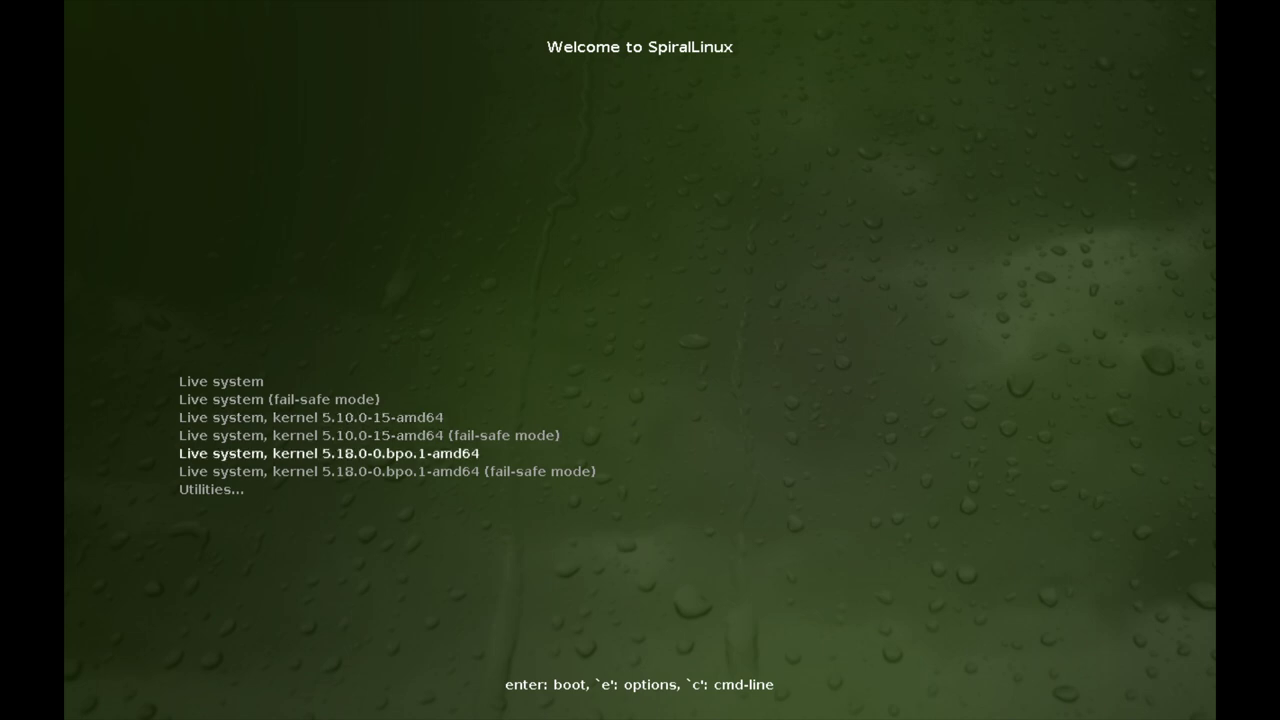
key(Down)
key(Up)
key(Up)
key(Up)
key(Up)
Return to the default Live system entry and boot it.
key(Down)
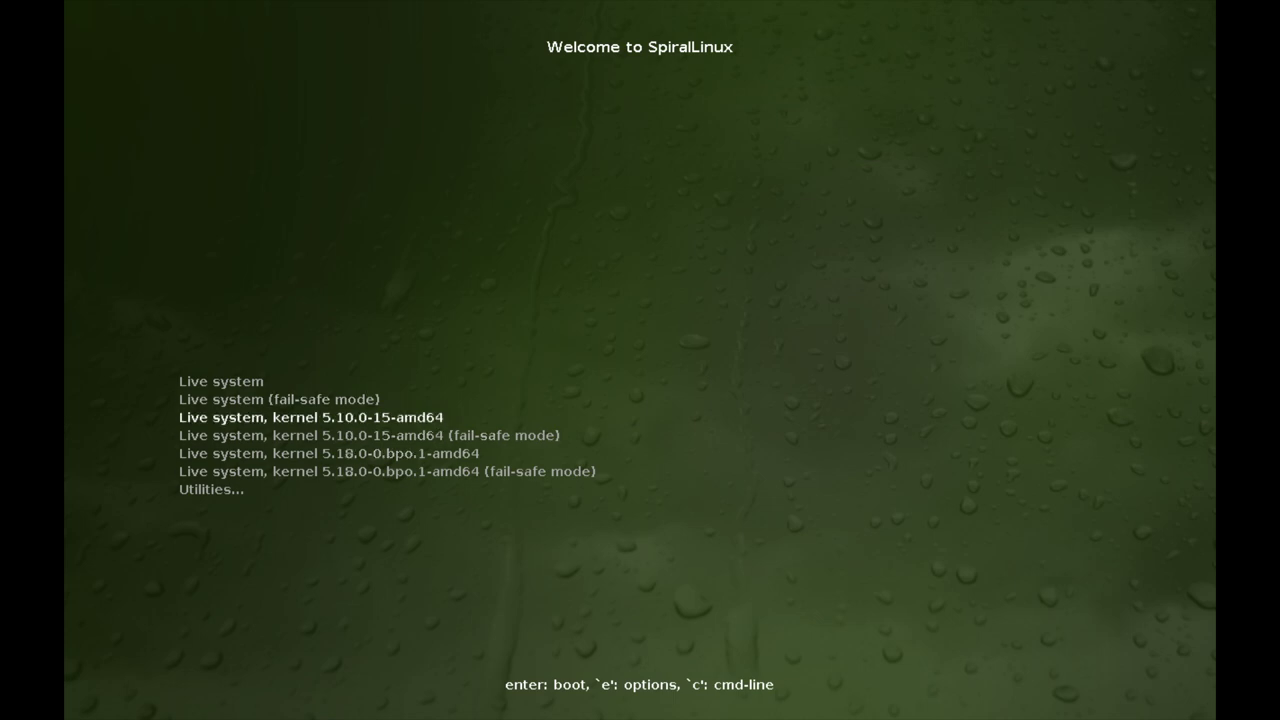
key(Down)
key(Down)
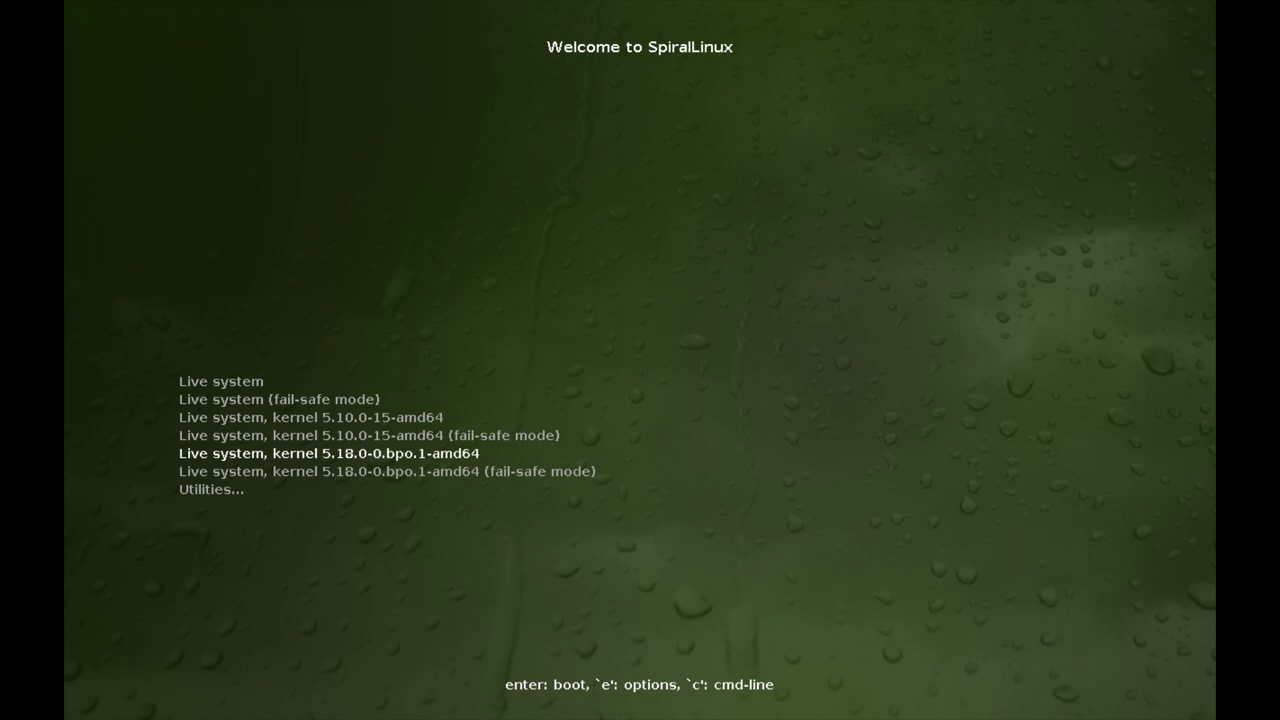
key(Up)
key(Up)
key(Up)
key(Up)
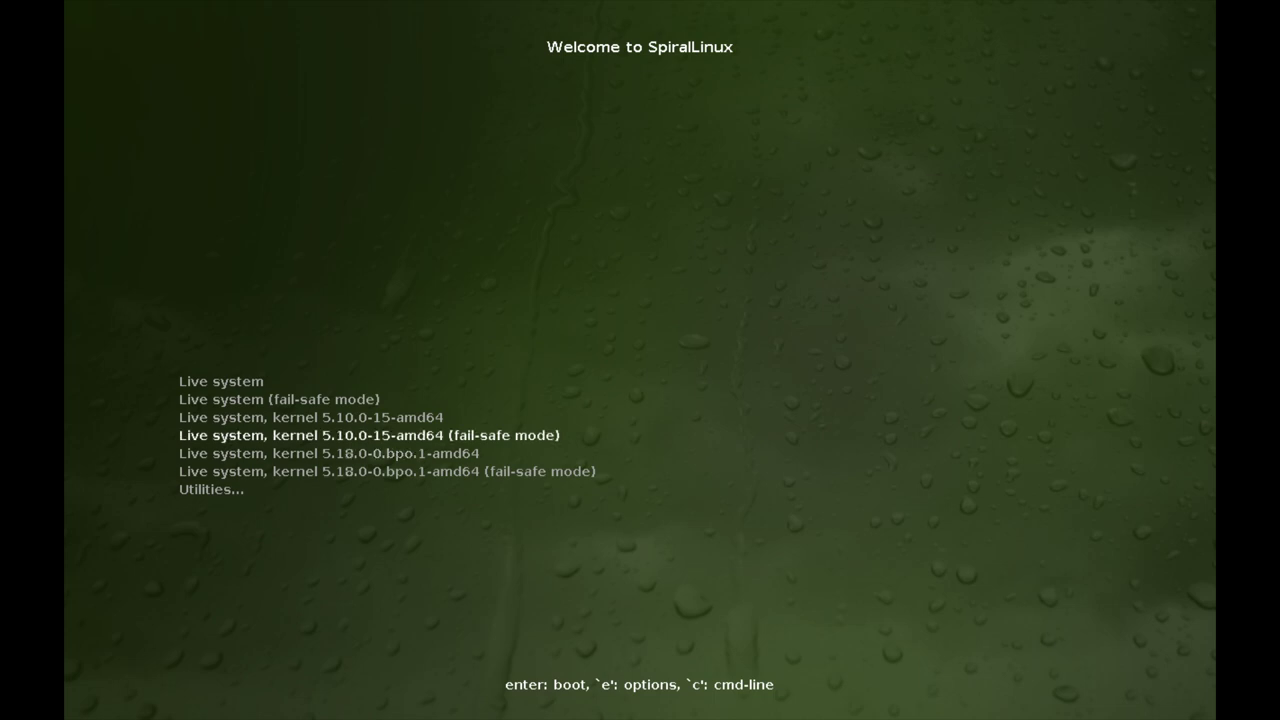
key(Down)
key(Down)
key(Down)
key(Down)
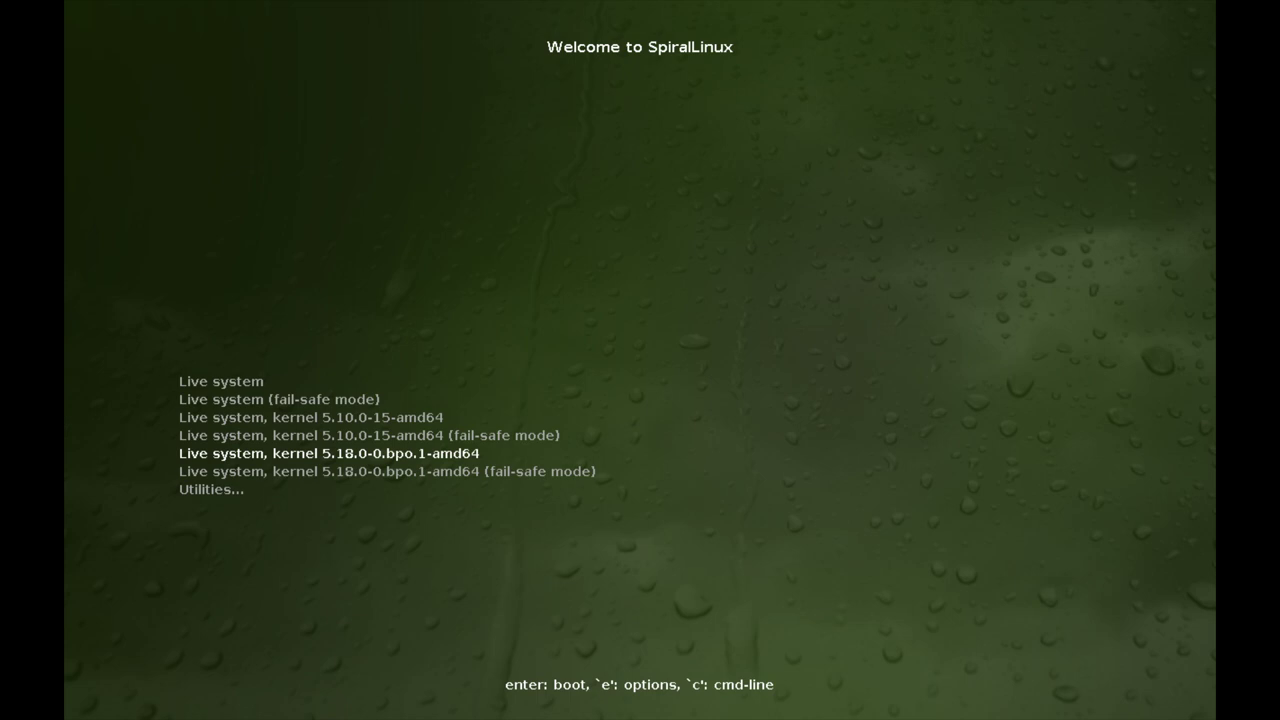
key(Up)
key(Down)
key(Down)
key(Up)
key(Up)
key(Up)
key(Up)
key(Up)
key(Return)
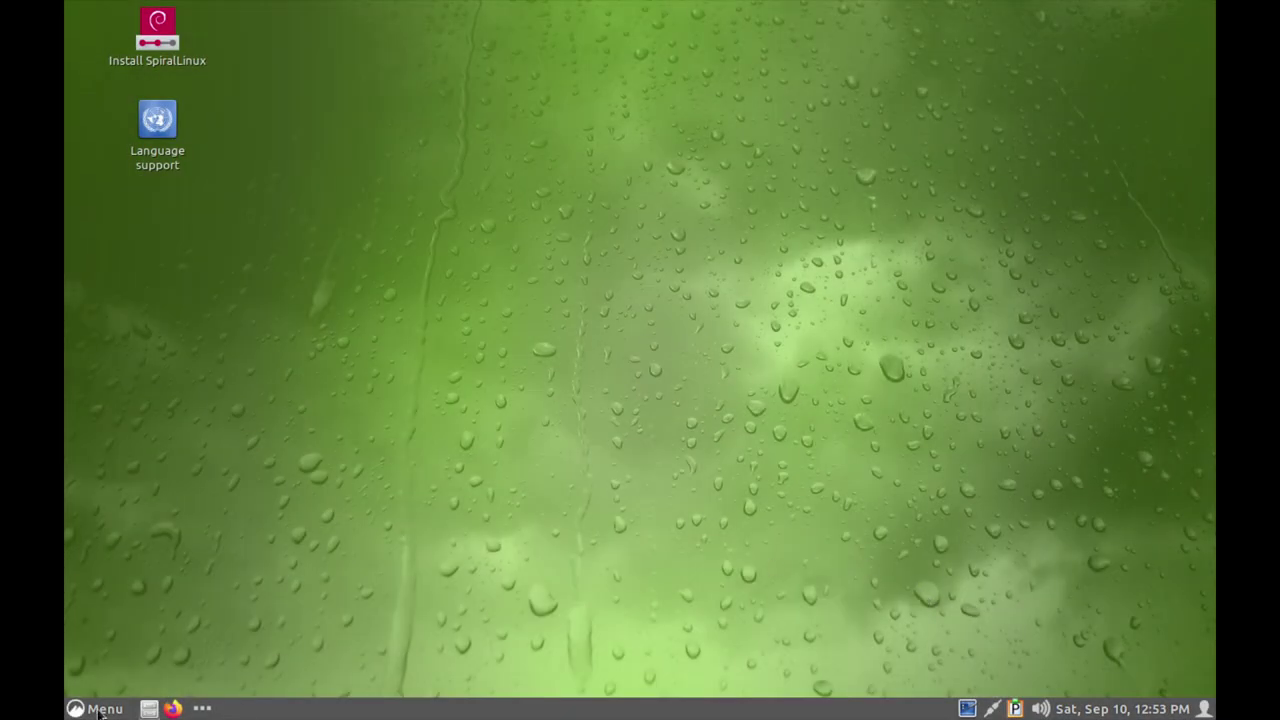
Apply and keep 1920x1080 resolution in the Display settings, then close them.
click(94, 710)
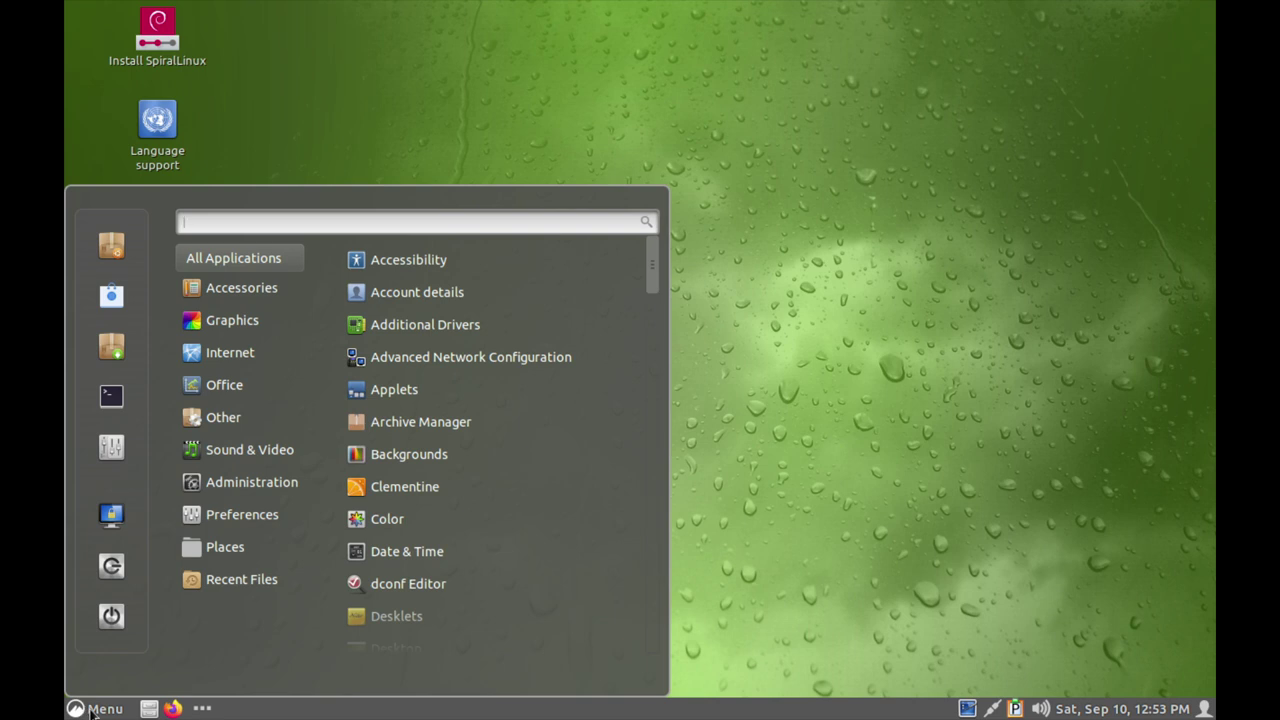
text(di)
key(Down)
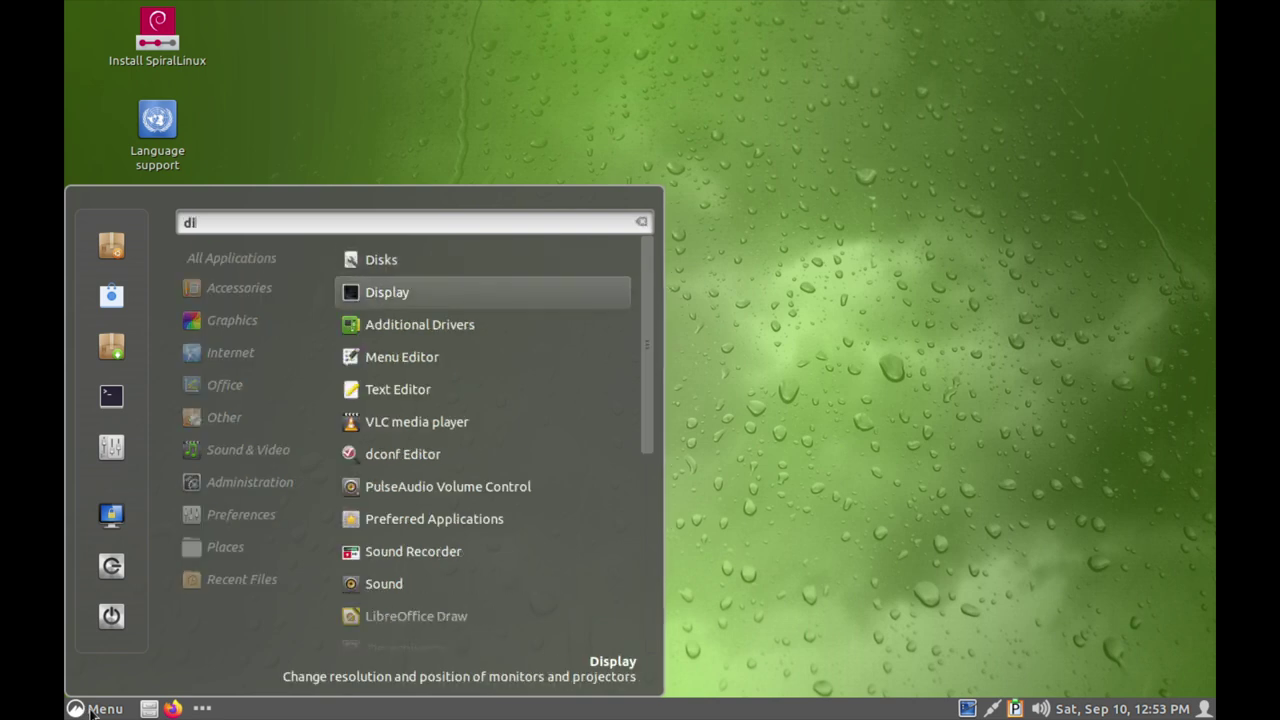
key(Return)
click(839, 627)
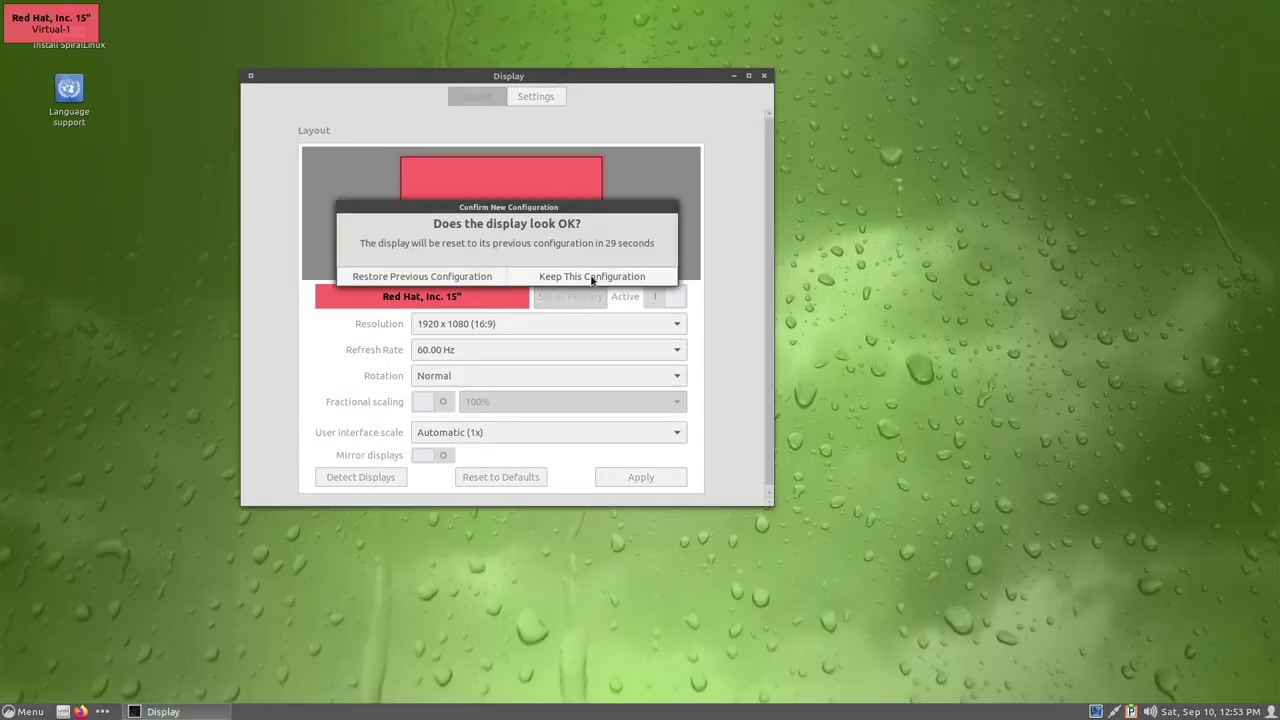
click(591, 277)
click(764, 76)
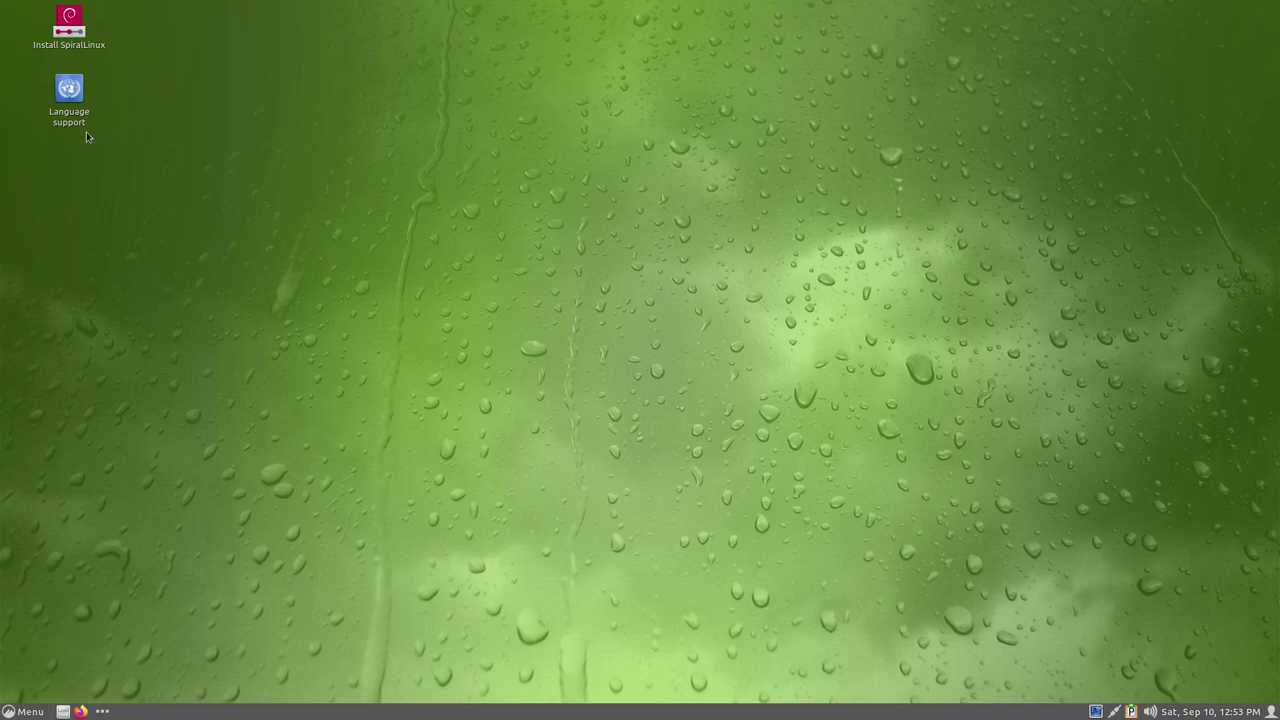
click(60, 106)
Launch the Install SpiralLinux installer, nudge its window into place, and open the language list.
click(75, 62)
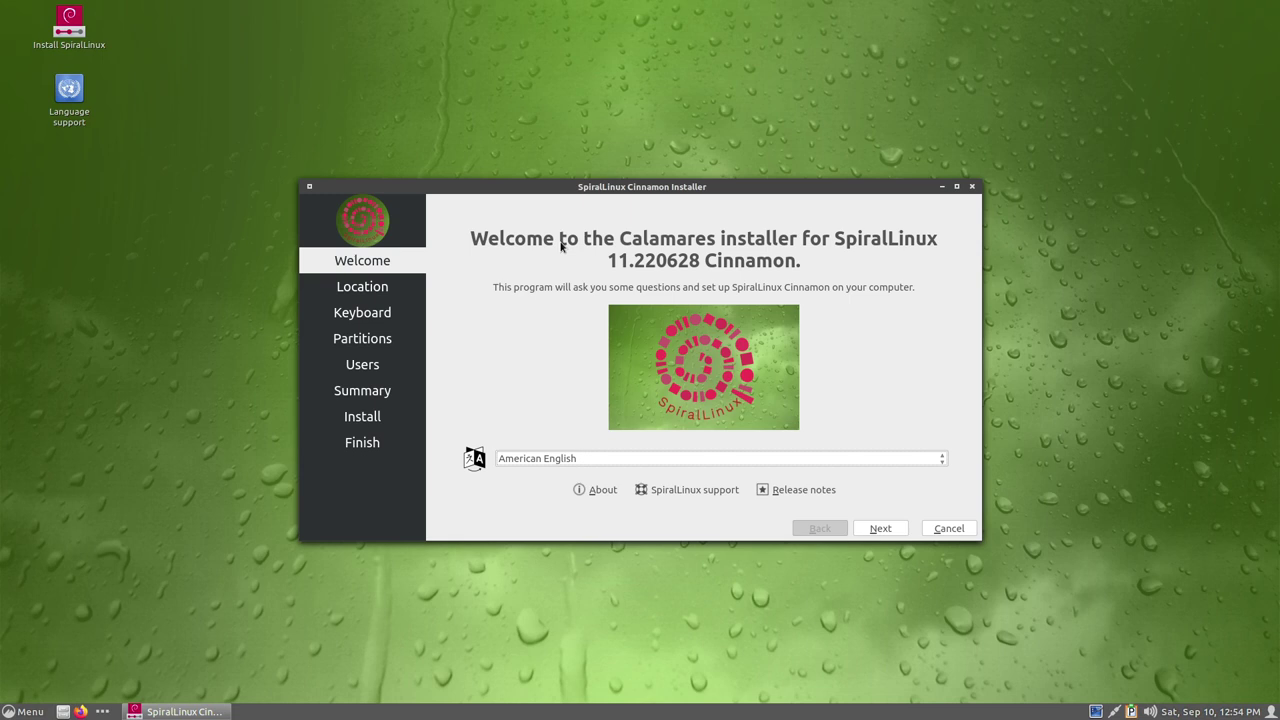
drag(603, 186, 608, 197)
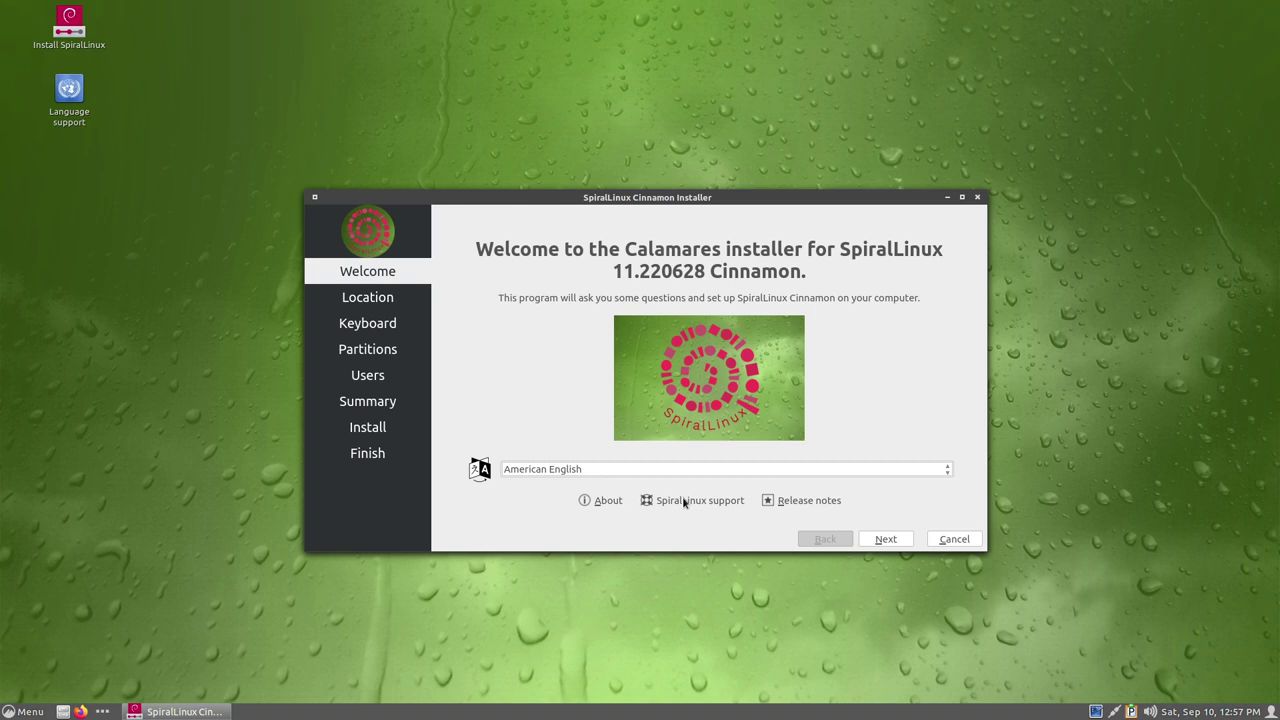
click(665, 469)
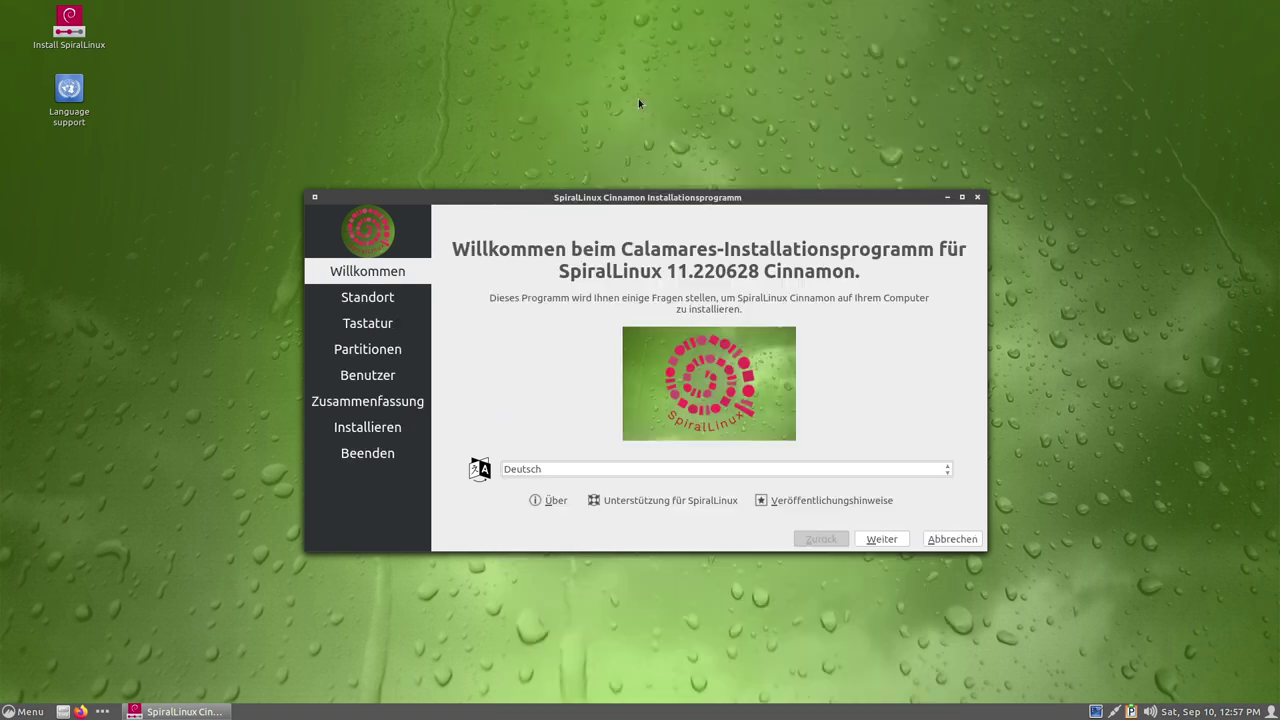
Choose Deutsch, set the timezone to Europe/Berlin, keep the German keyboard, and continue.
click(638, 100)
click(881, 539)
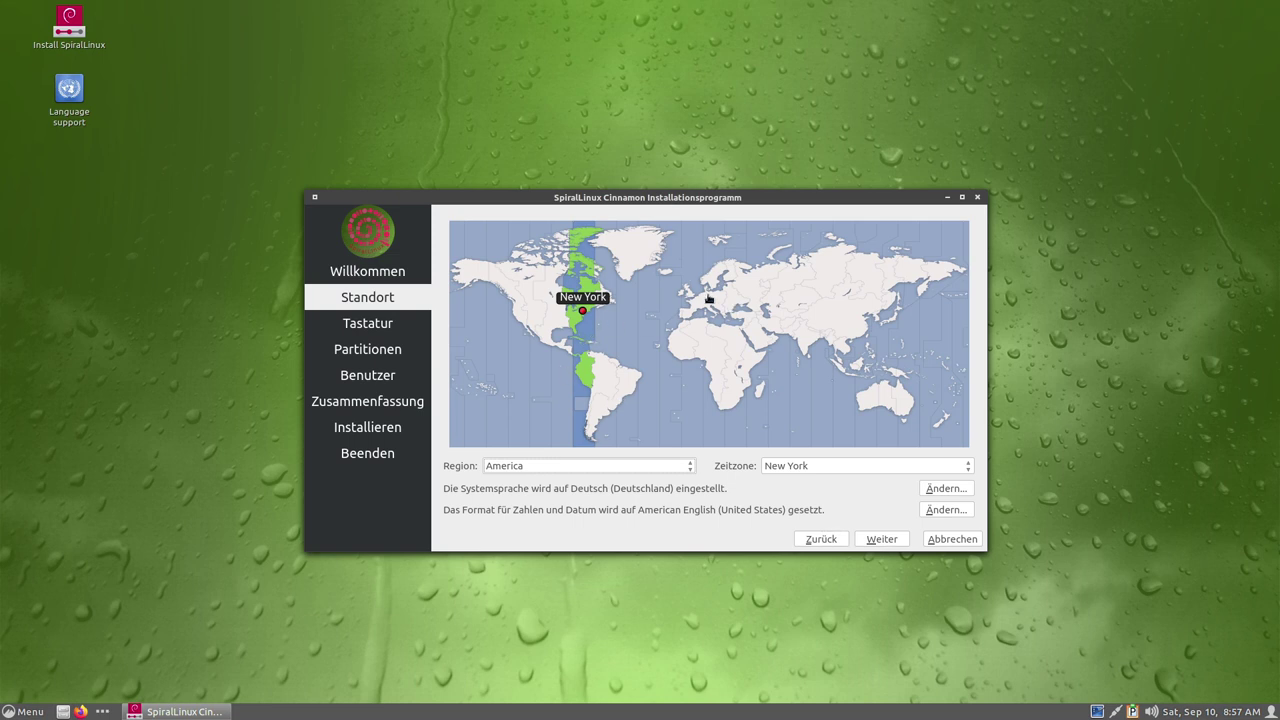
click(710, 298)
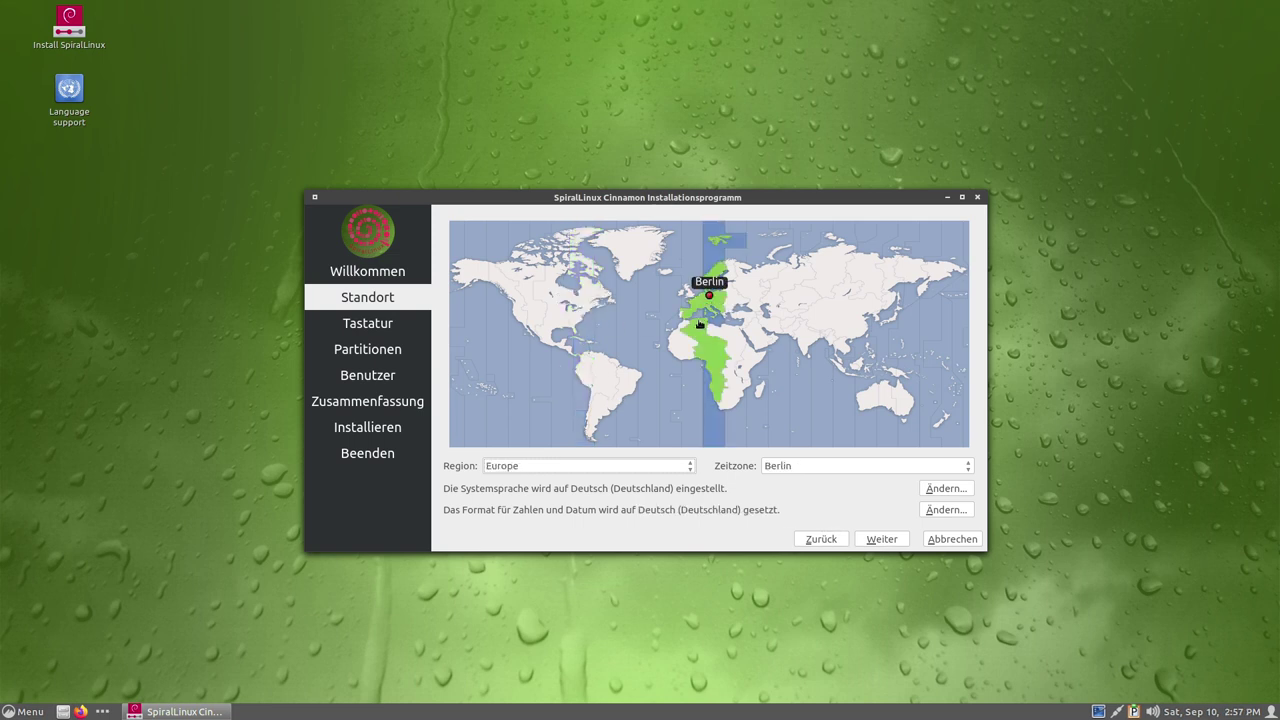
click(874, 540)
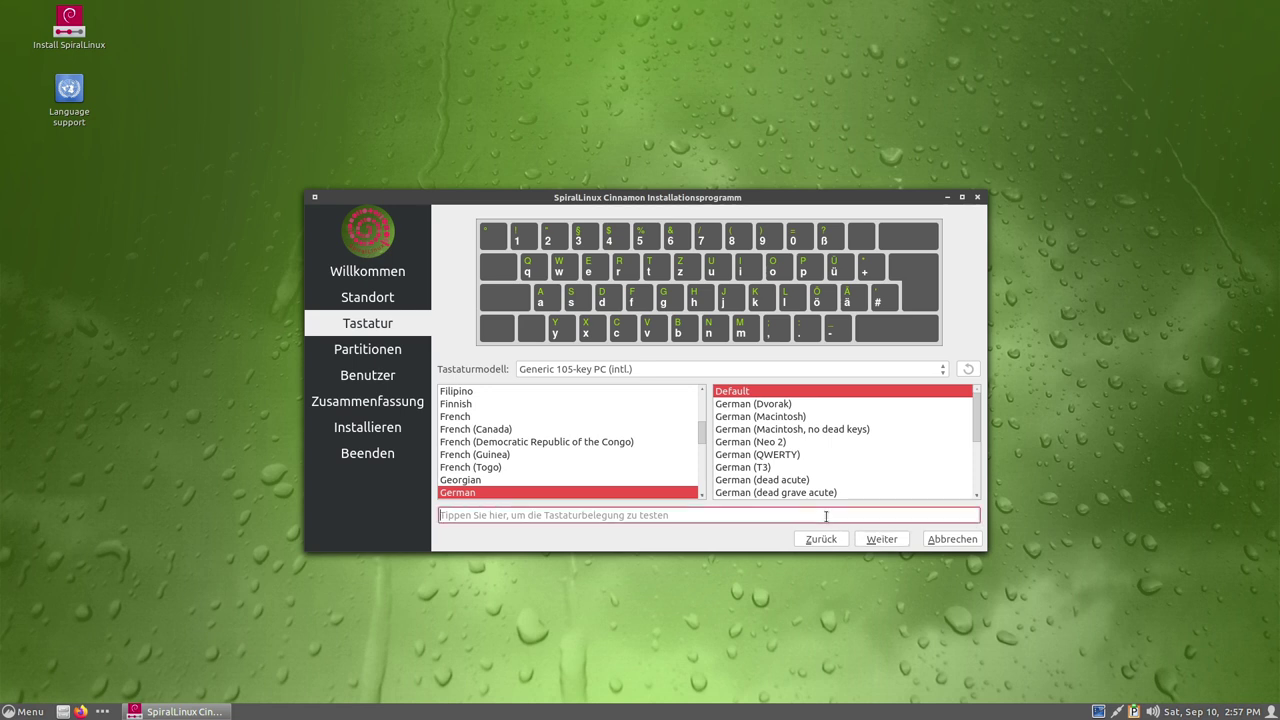
click(872, 543)
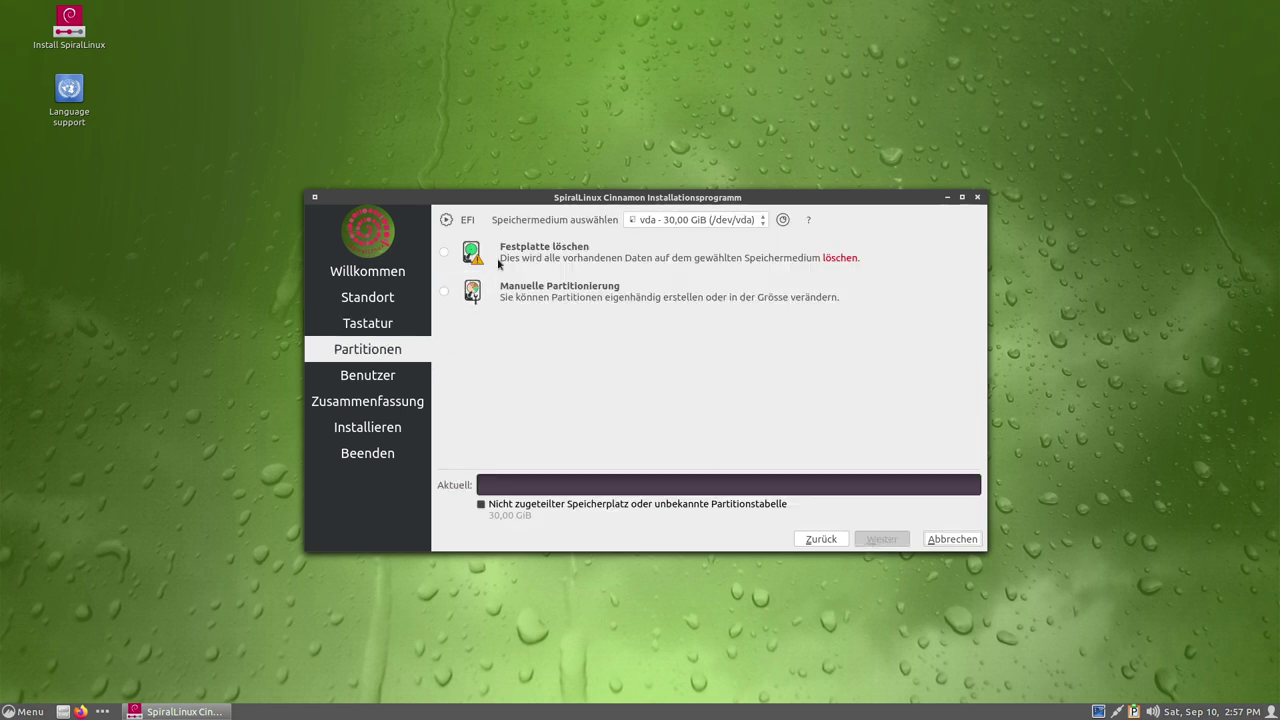
Erase the whole 30 GiB disk using Kein Swap and btrfs, then continue.
click(446, 253)
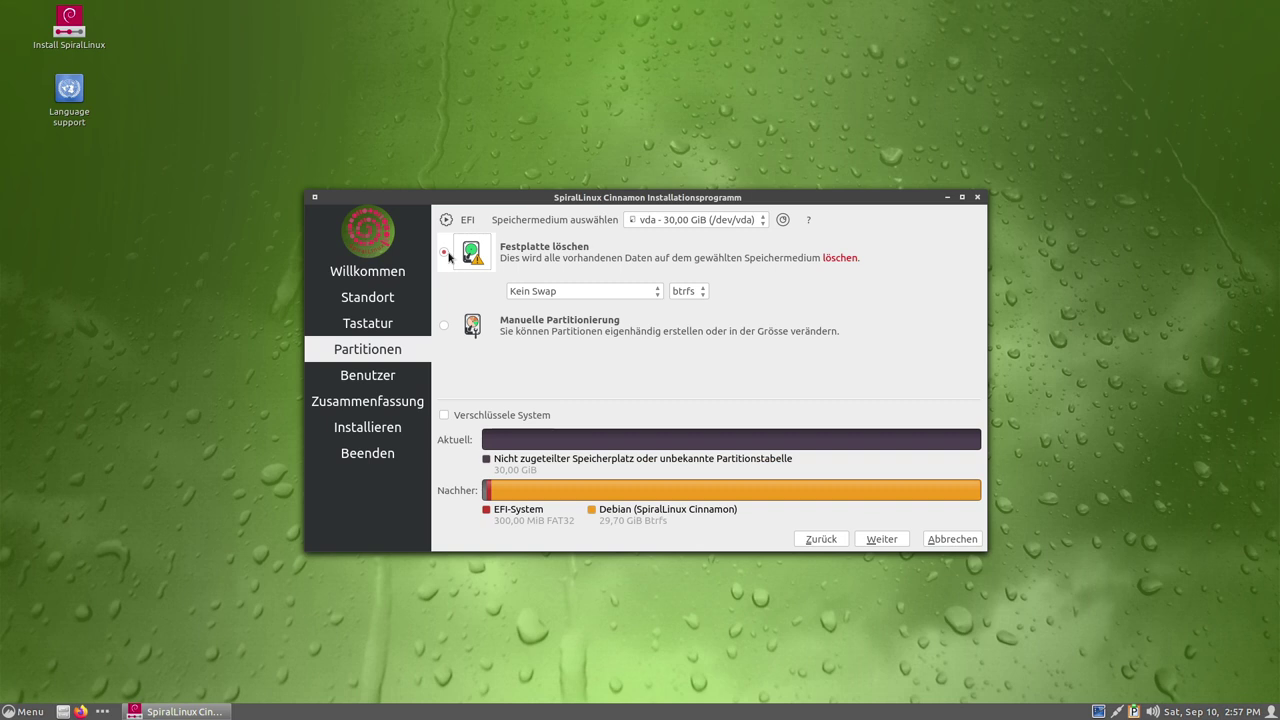
click(566, 291)
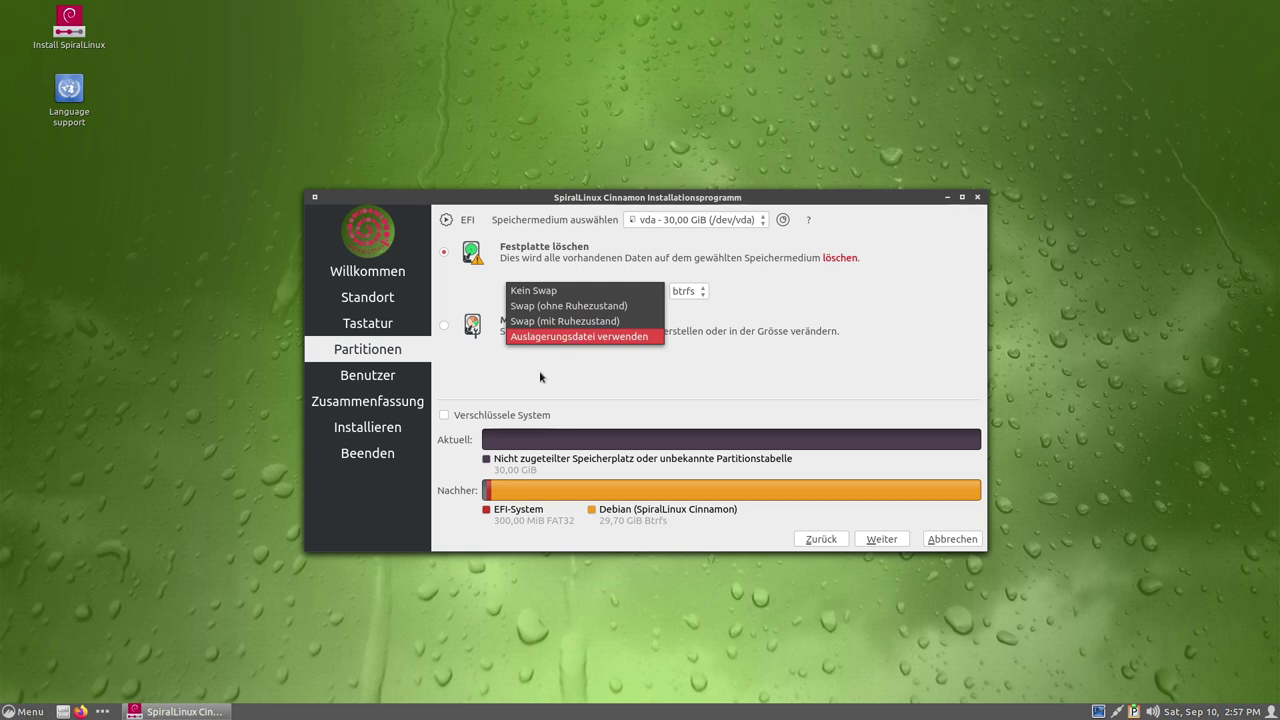
click(556, 352)
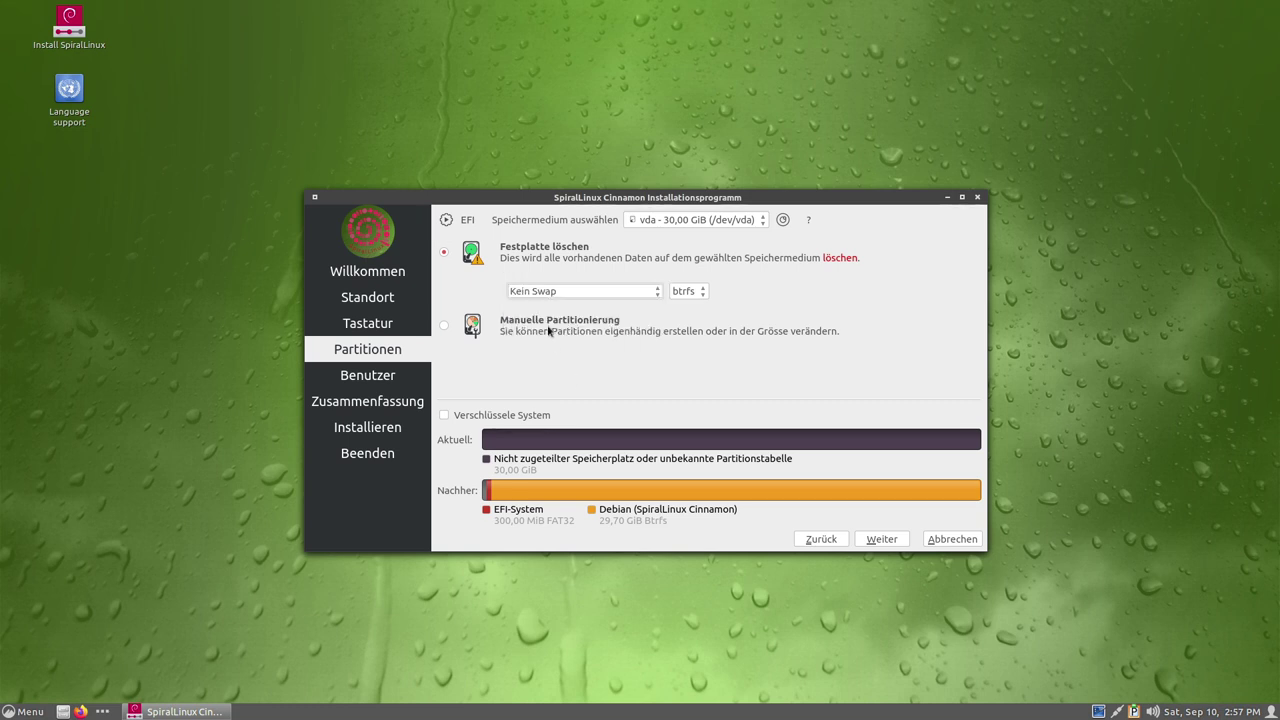
click(688, 291)
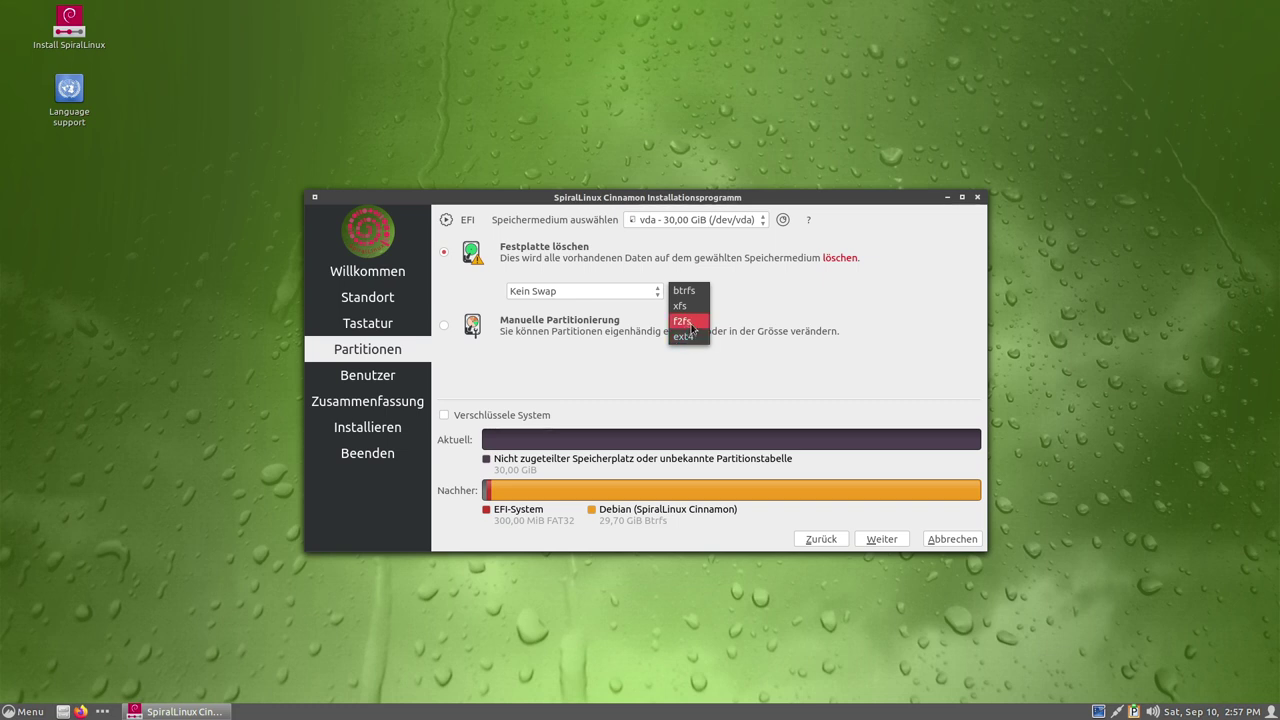
click(752, 302)
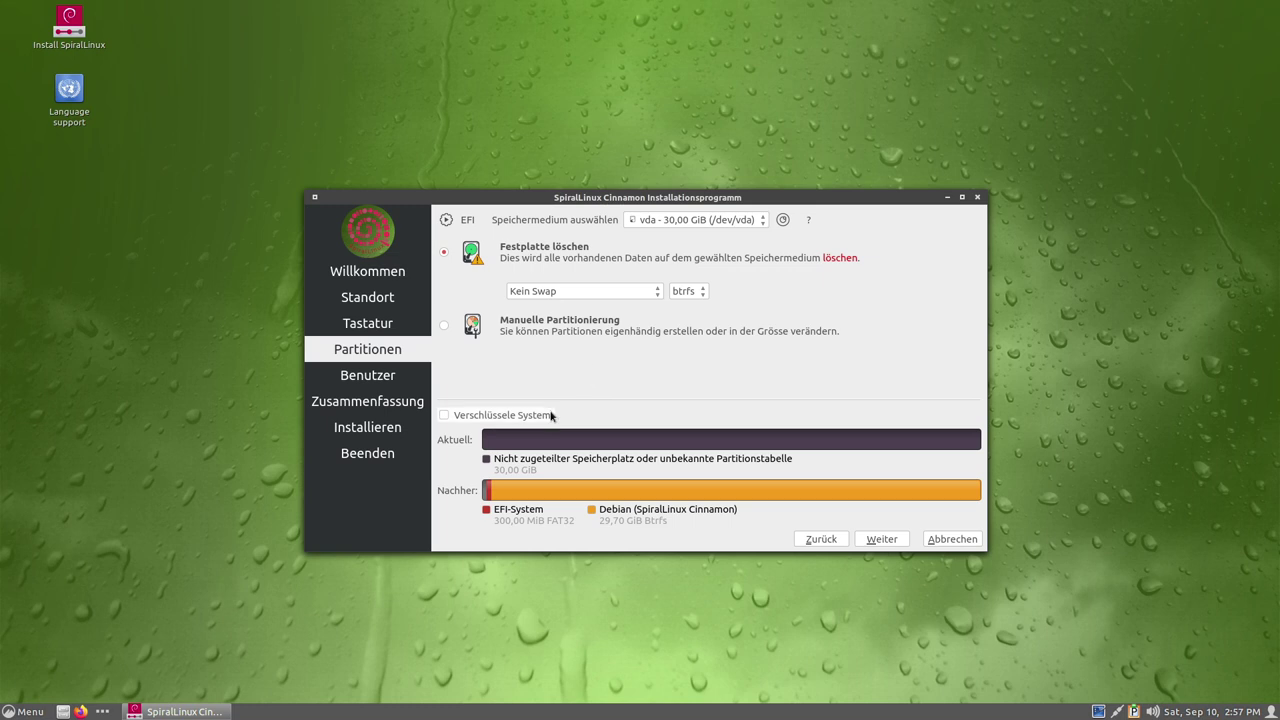
click(875, 539)
Enter the user's full name, computer name spiralbox, and the password twice, then continue.
click(505, 244)
key(Tab)
key(Tab)
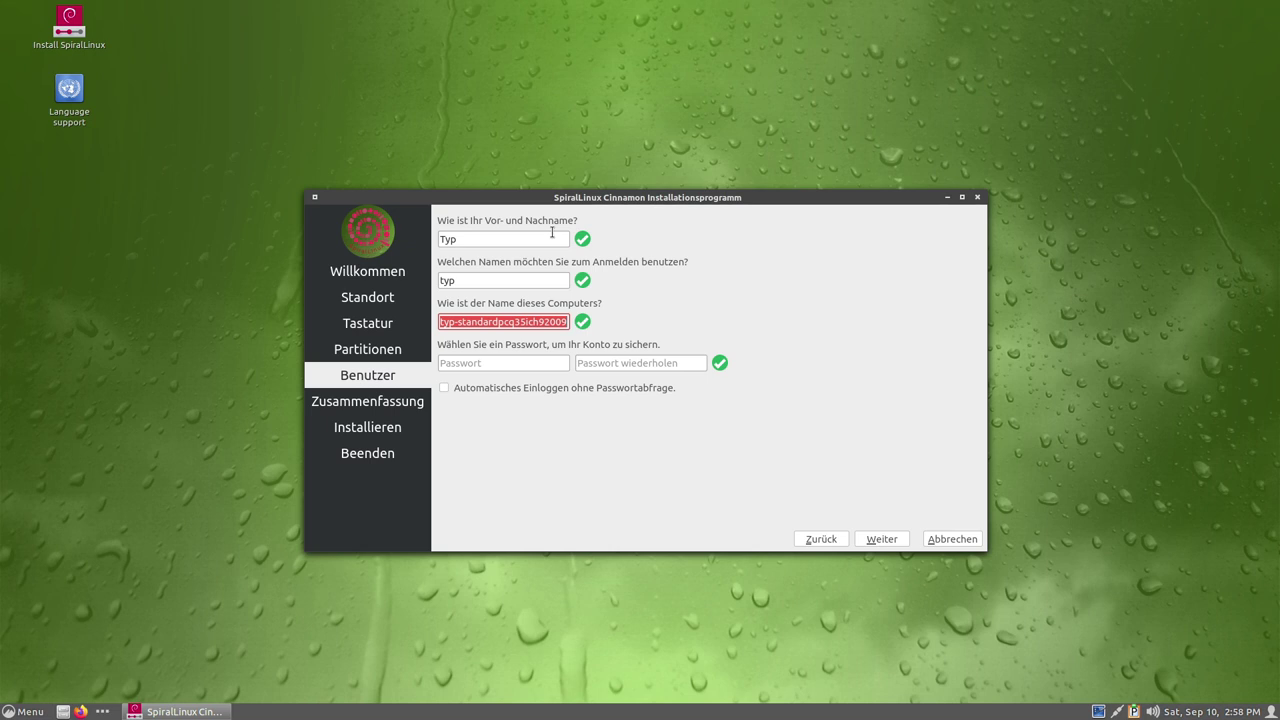
key(BackSpace)
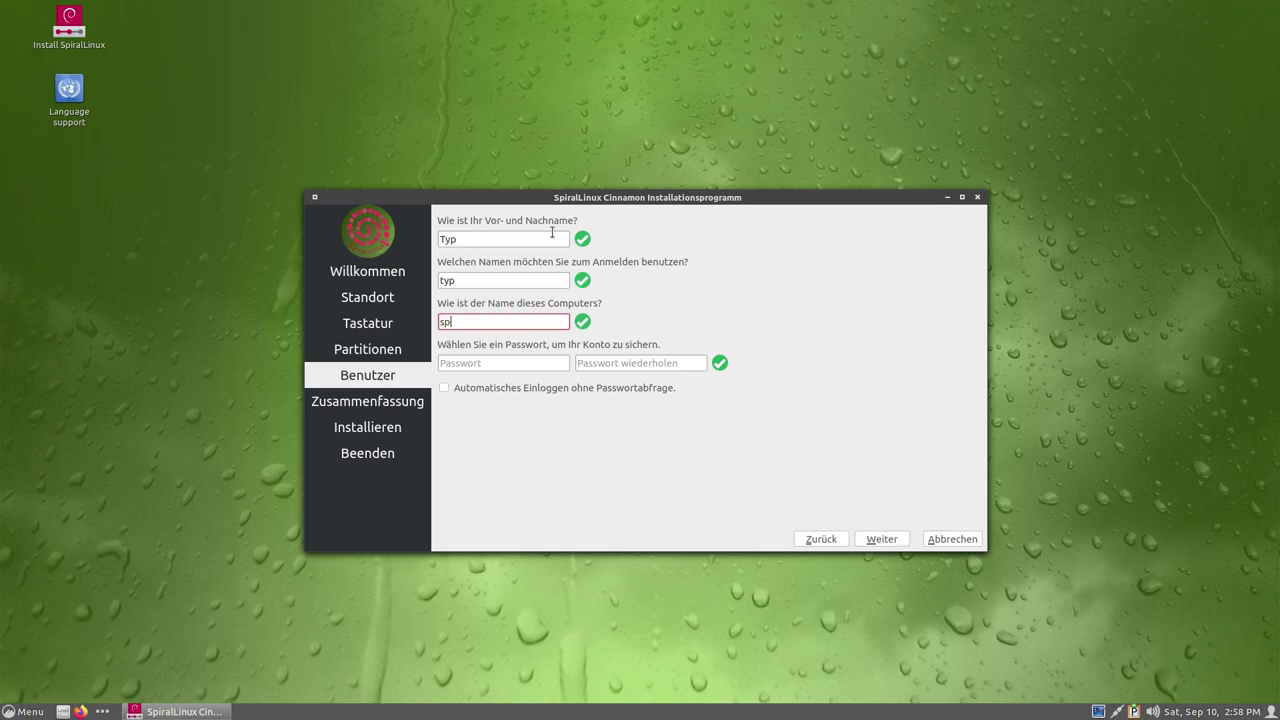
key(Tab)
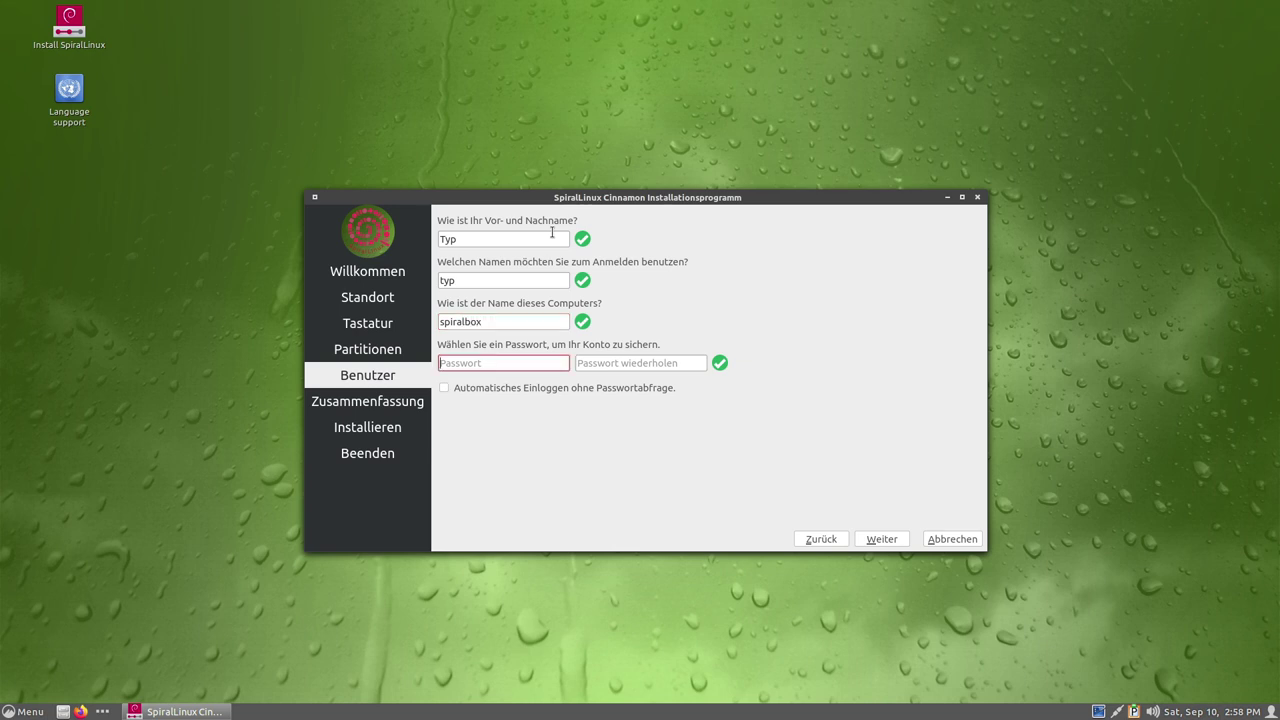
key(Tab)
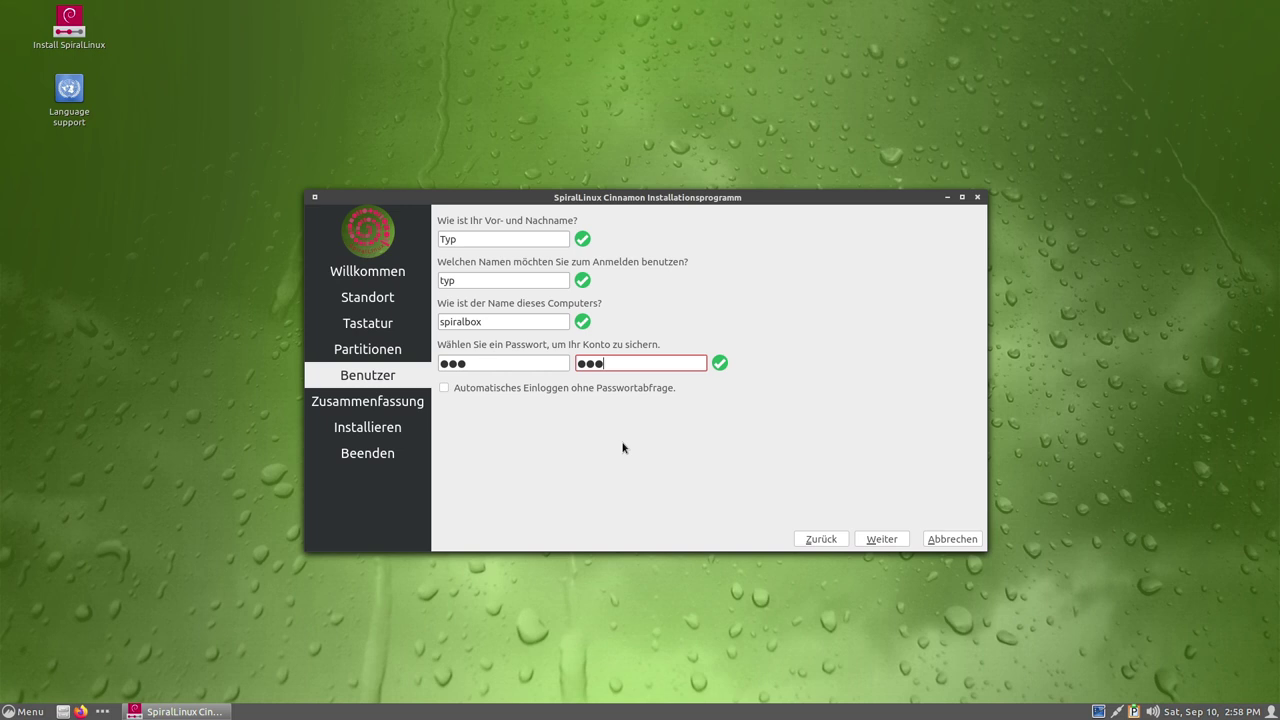
click(893, 542)
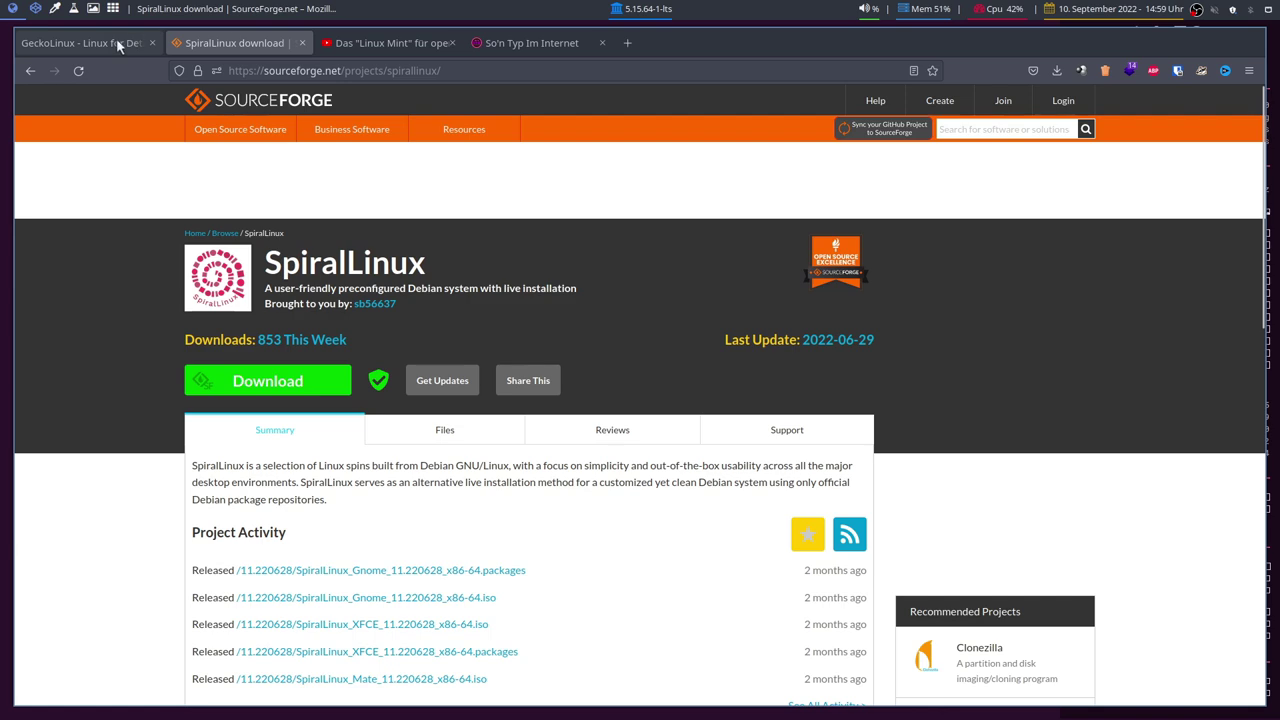
Switch to the YouTube video tab and scroll through the GeckoLinux video's comments and back up.
click(116, 43)
click(424, 50)
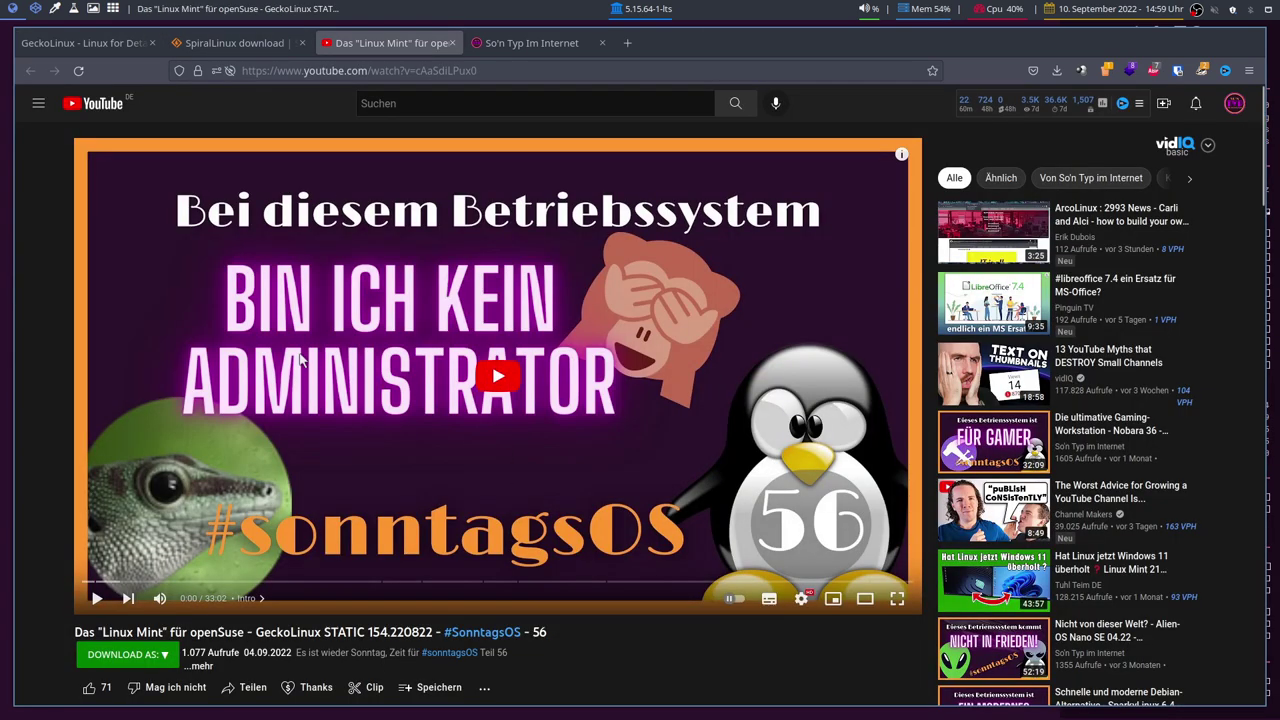
scroll(376, 438, down, 5)
scroll(563, 417, up, 2)
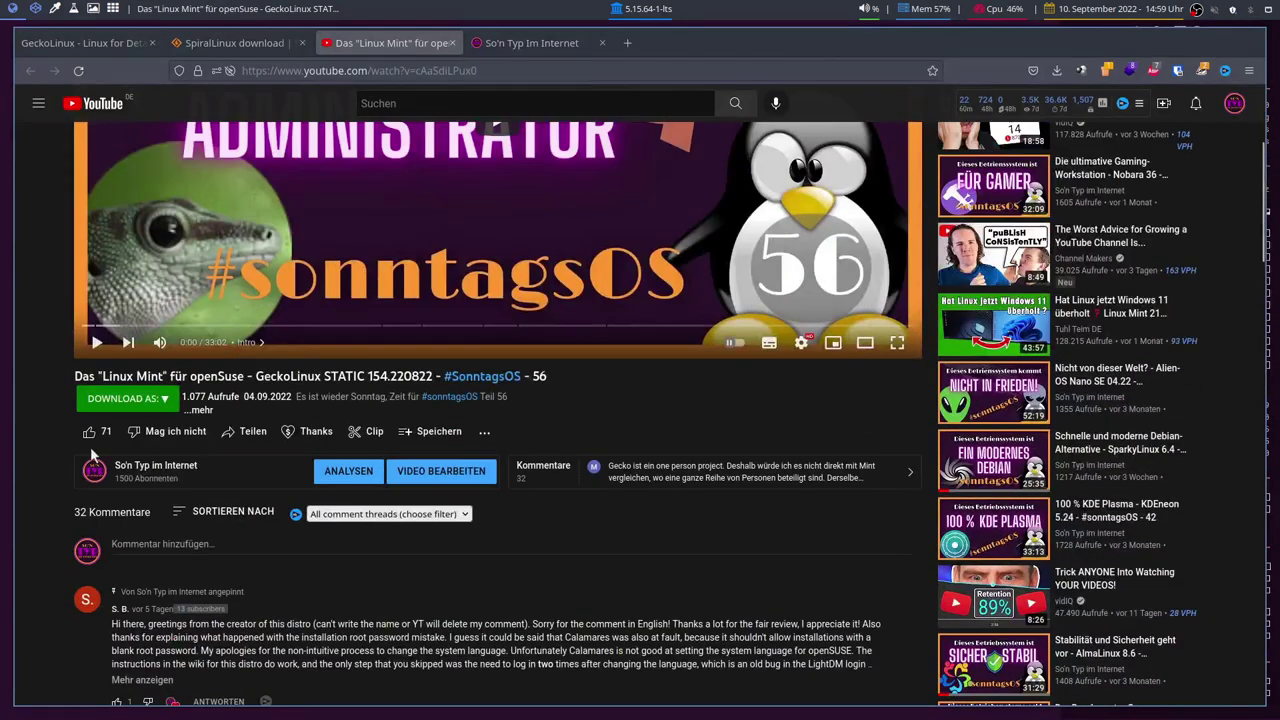
scroll(30, 458, down, 3)
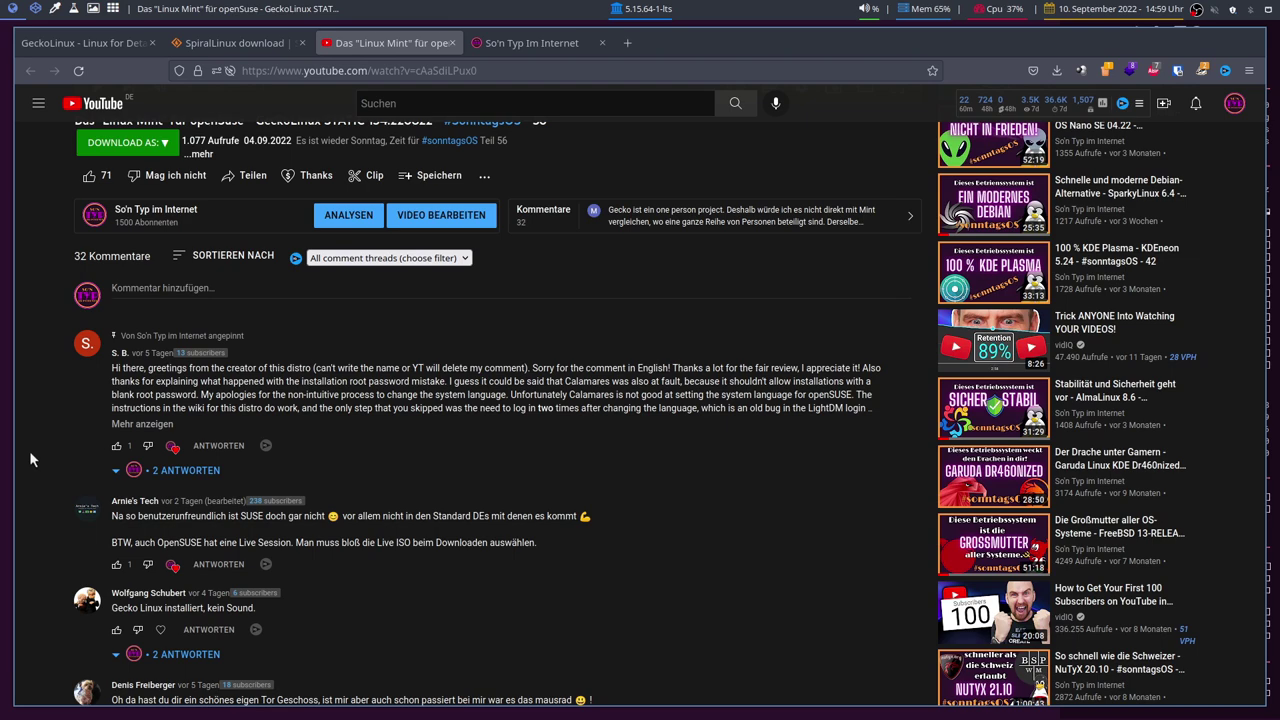
scroll(29, 450, down, 8)
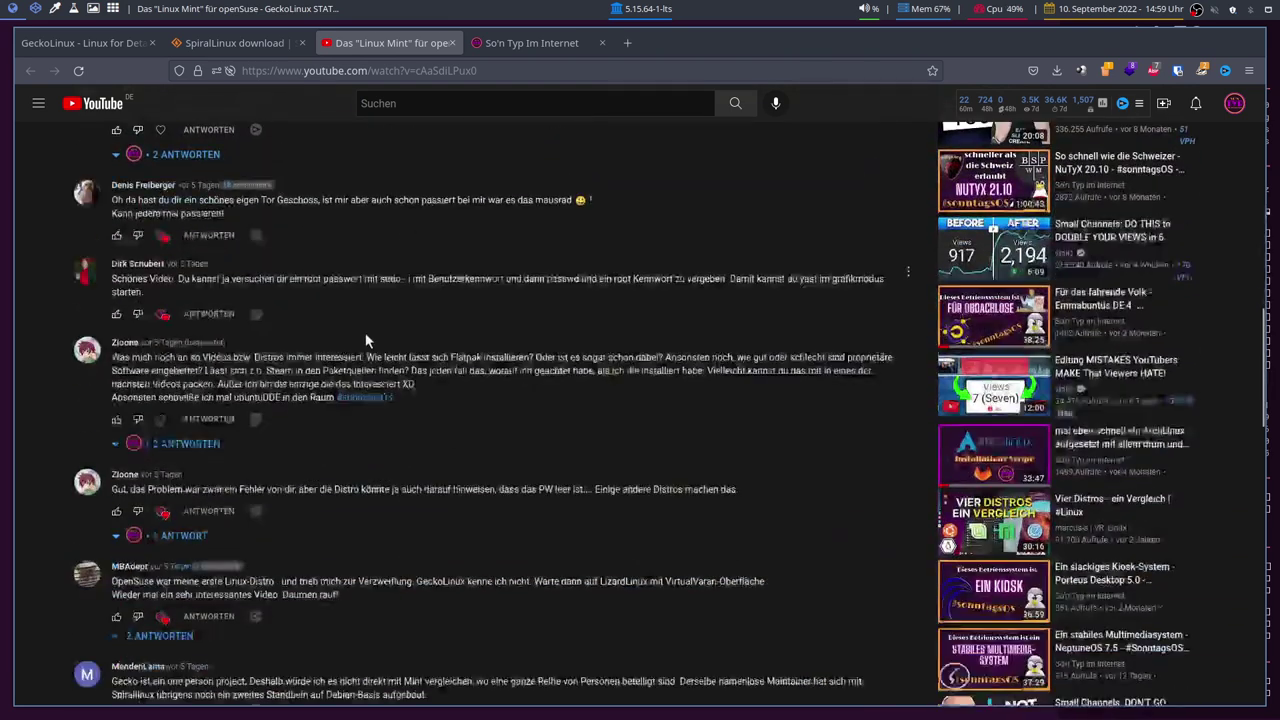
scroll(300, 330, down, 5)
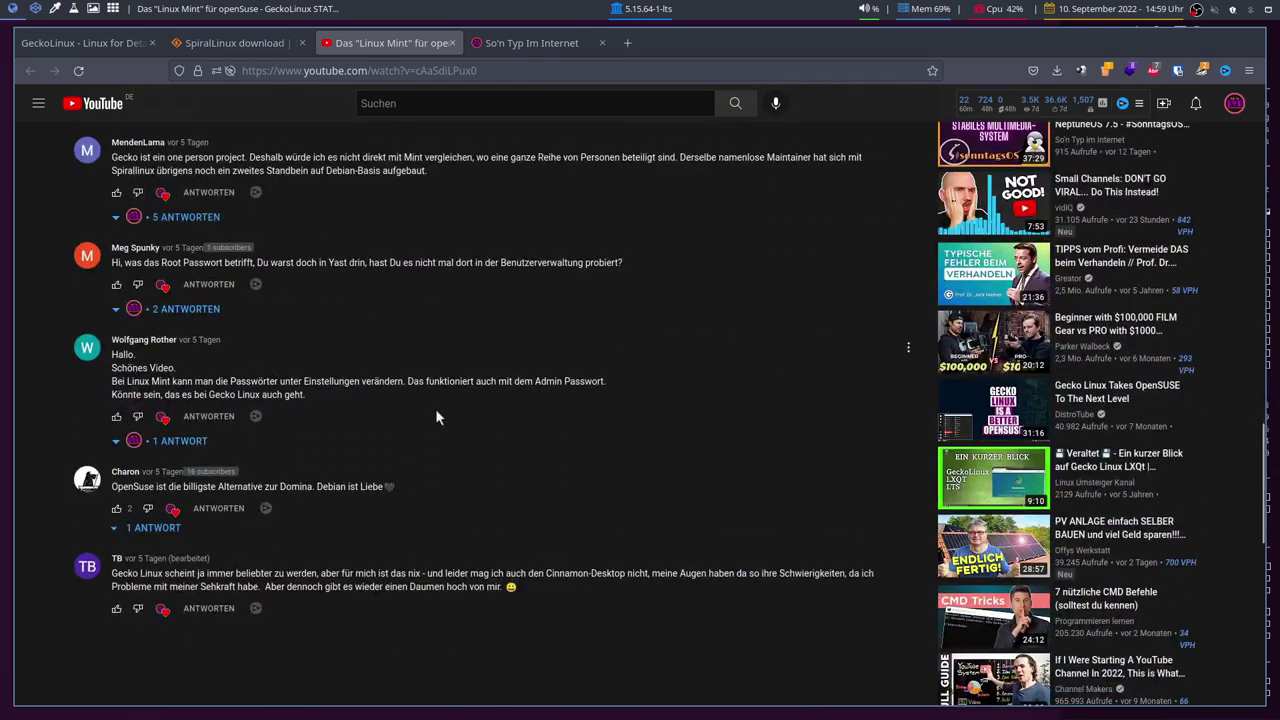
scroll(435, 408, up, 10)
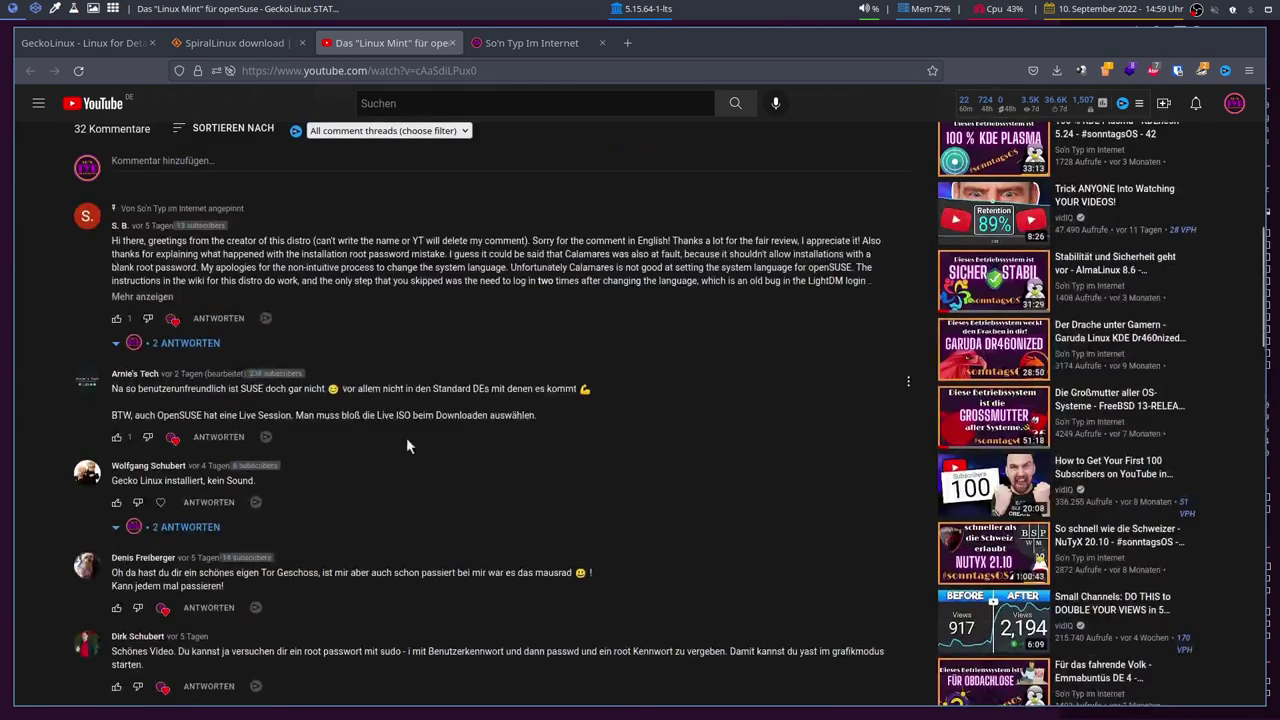
scroll(406, 437, up, 5)
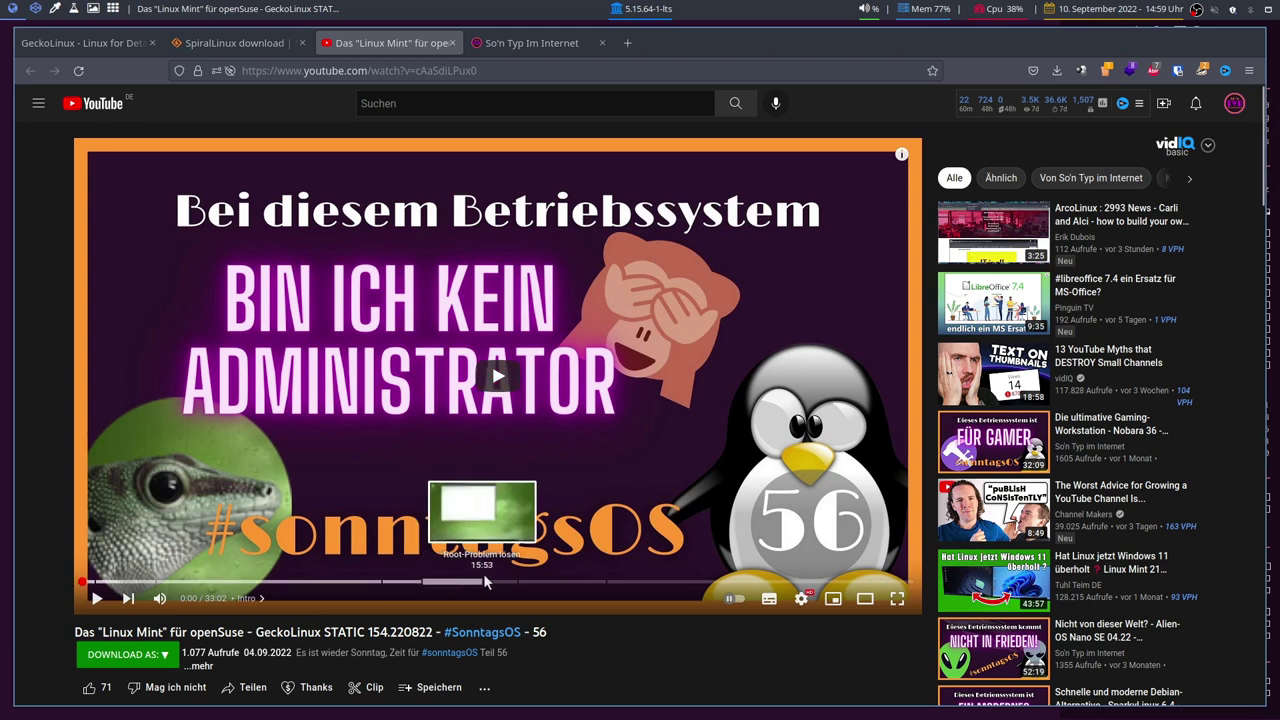
Mute the video, pause it at 9:31 in the Installation chapter, and switch to theater mode.
click(548, 583)
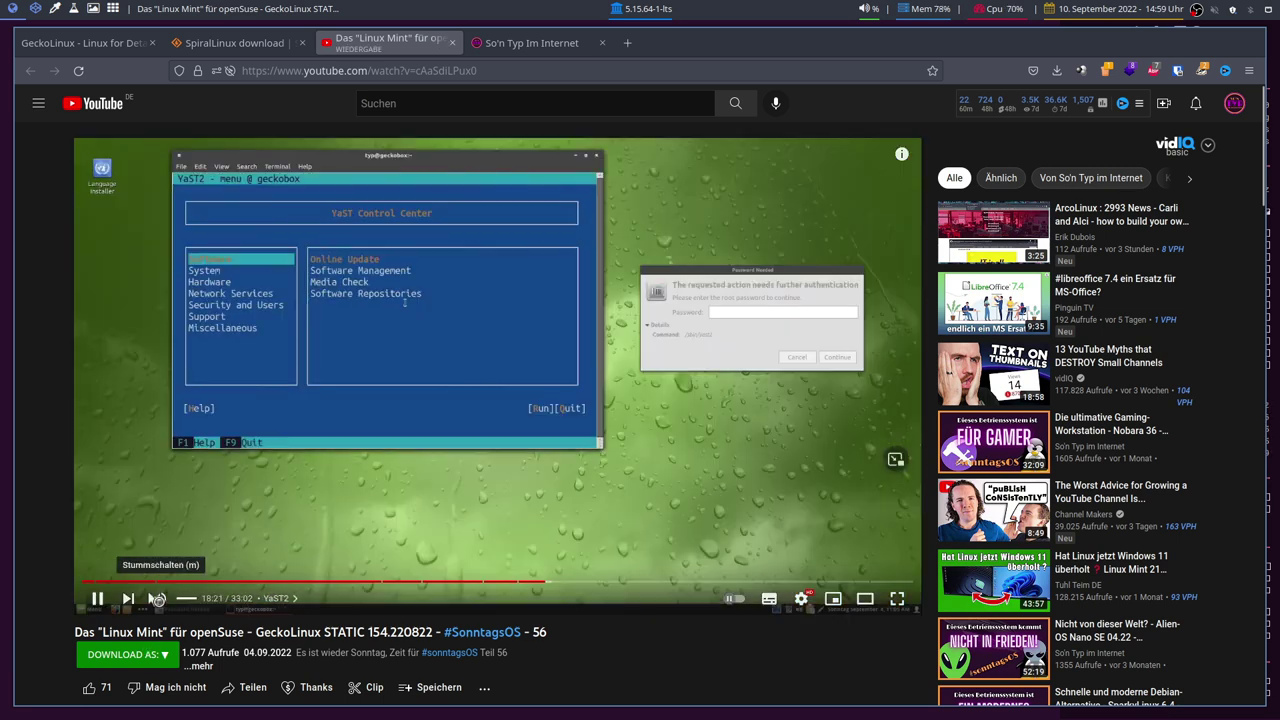
click(157, 598)
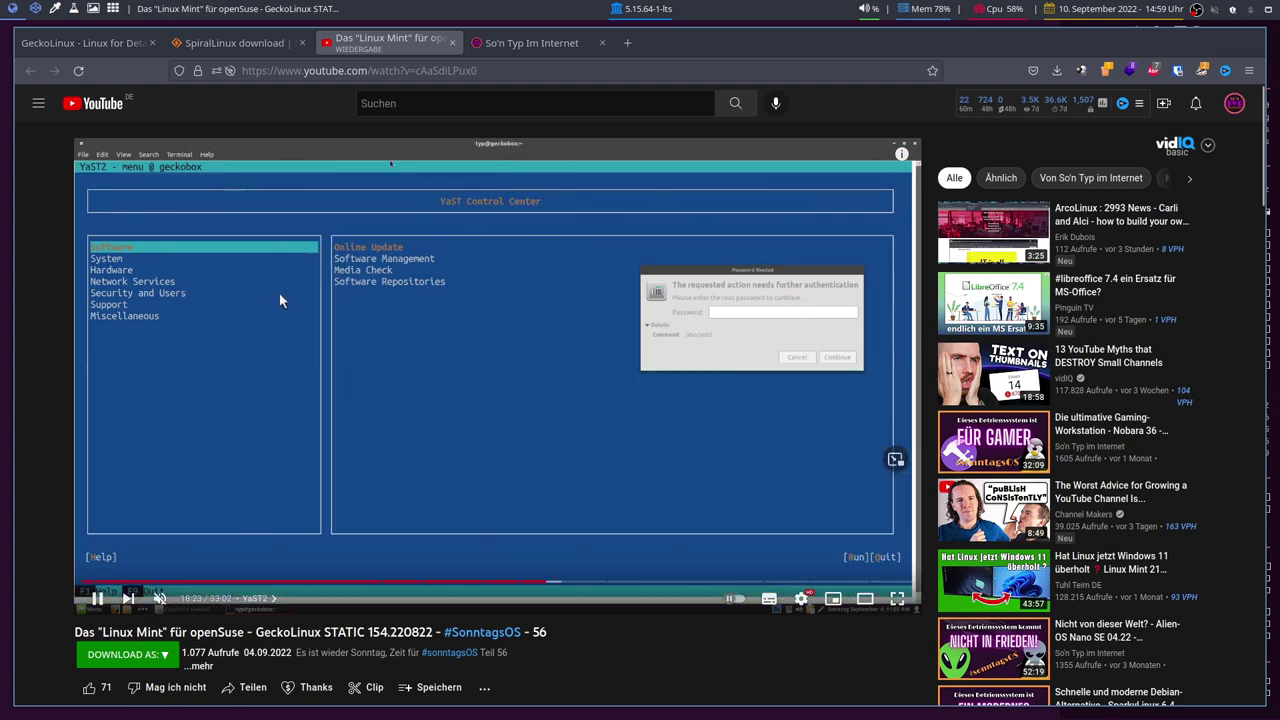
click(110, 320)
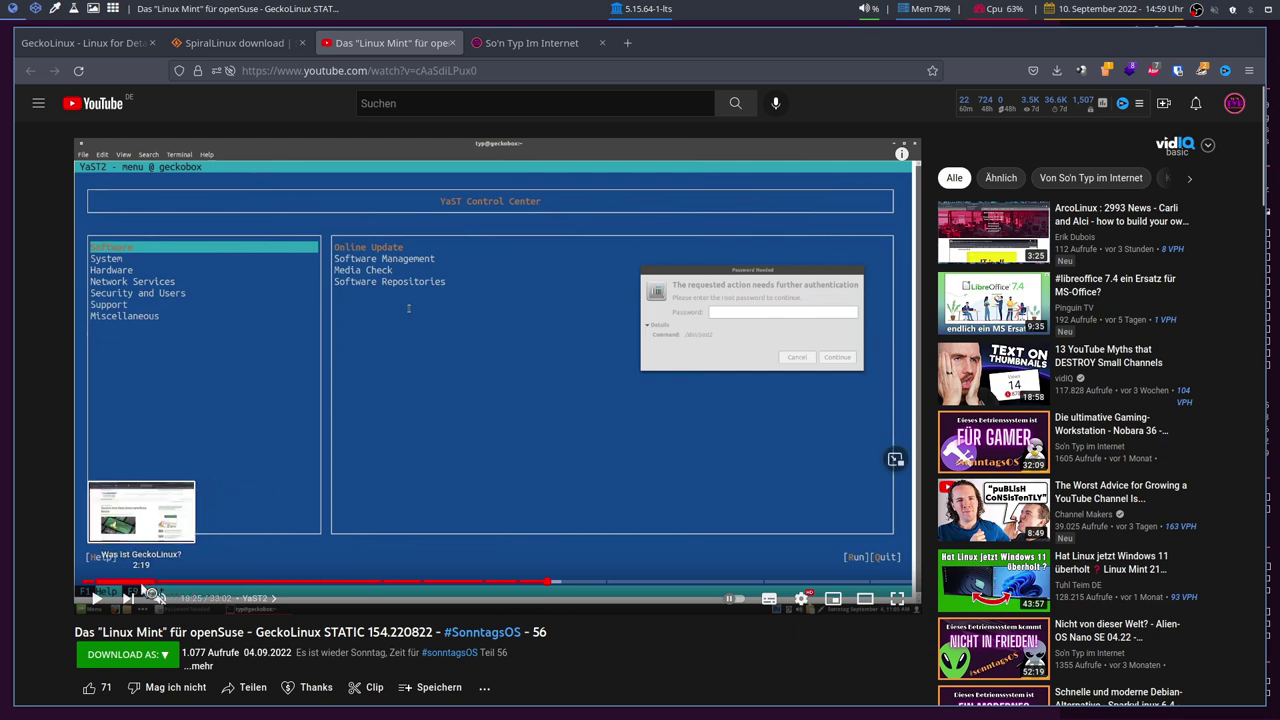
drag(262, 585, 330, 589)
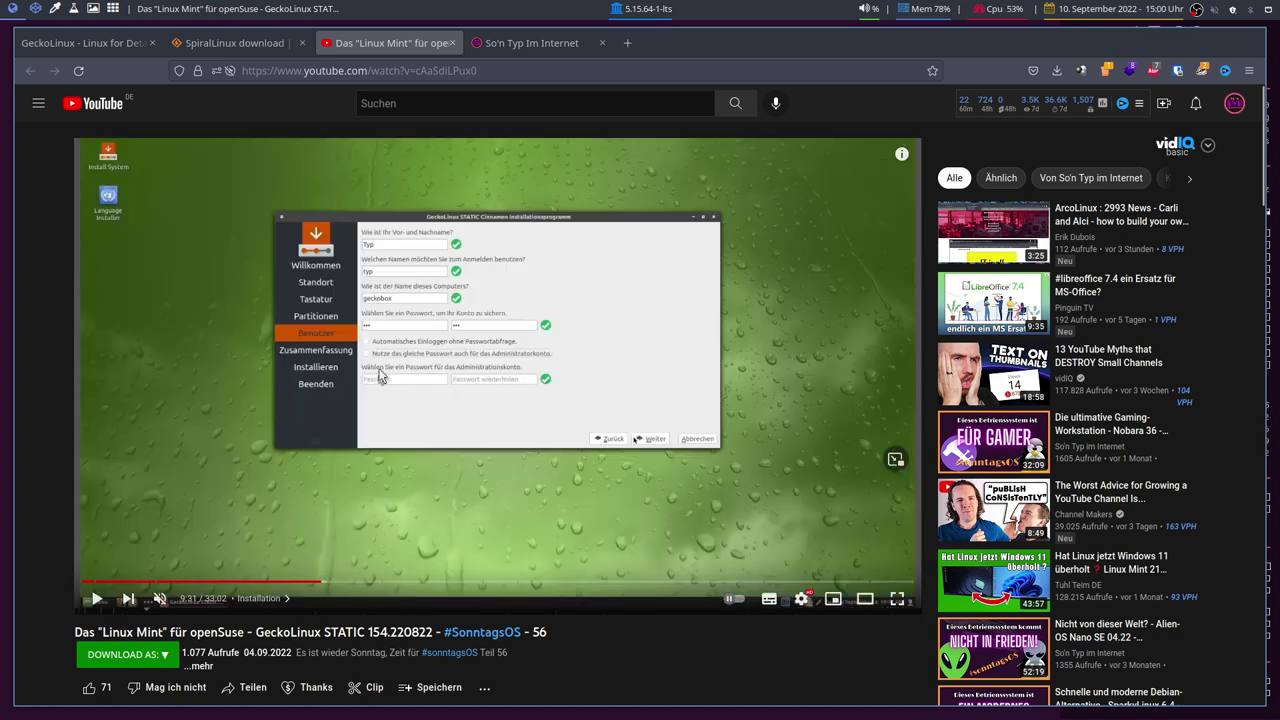
click(865, 598)
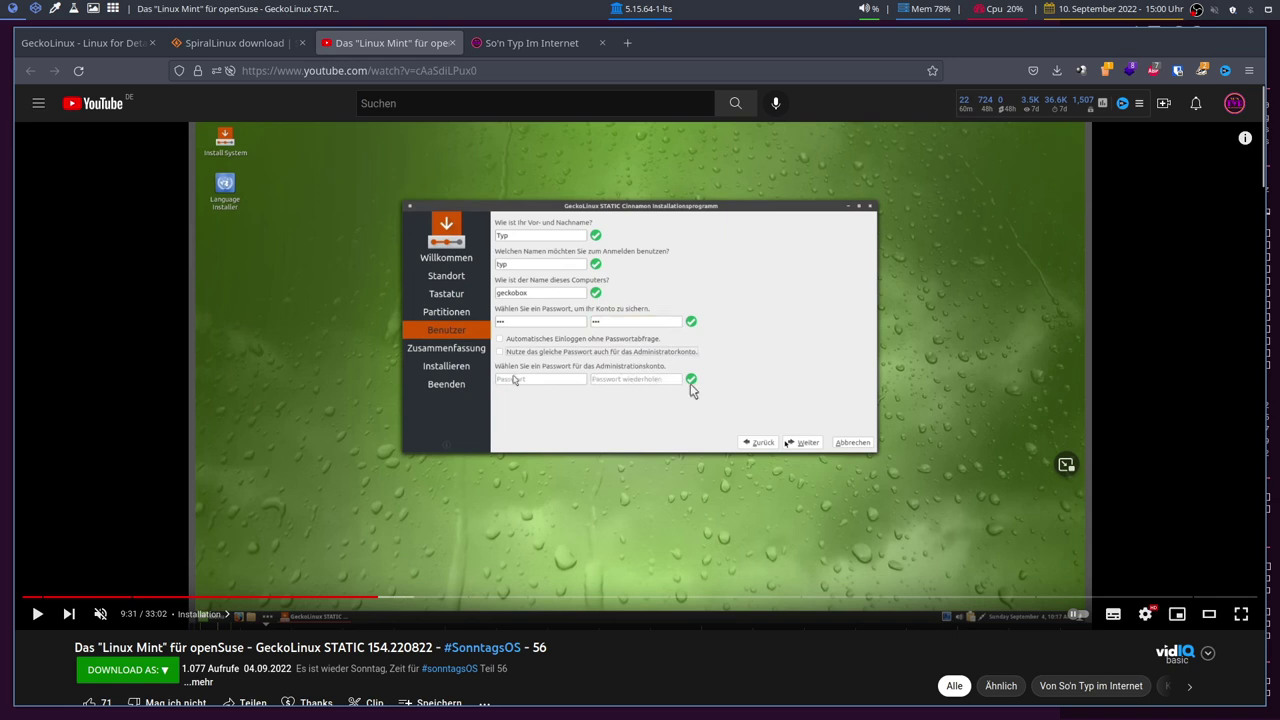
click(692, 383)
click(693, 385)
Return to the fullscreen VM, tick Jetzt Neustarten, and finish the installer to reboot.
click(38, 10)
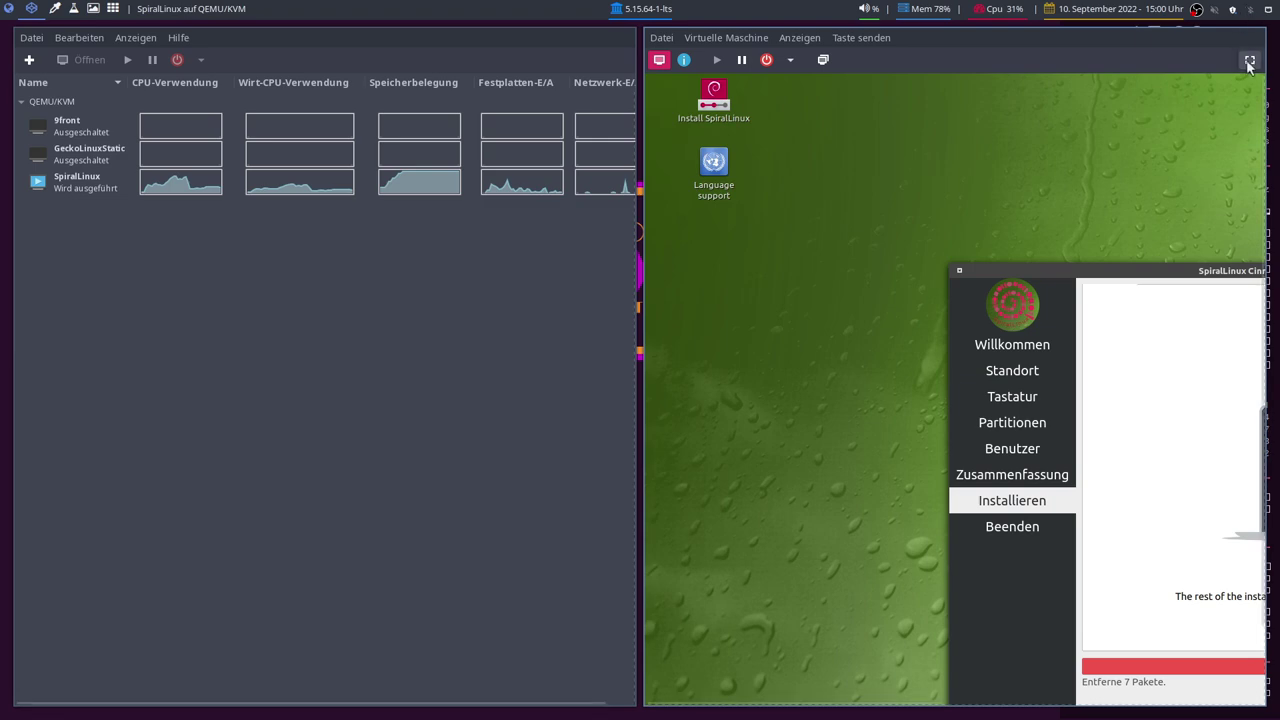
click(1249, 60)
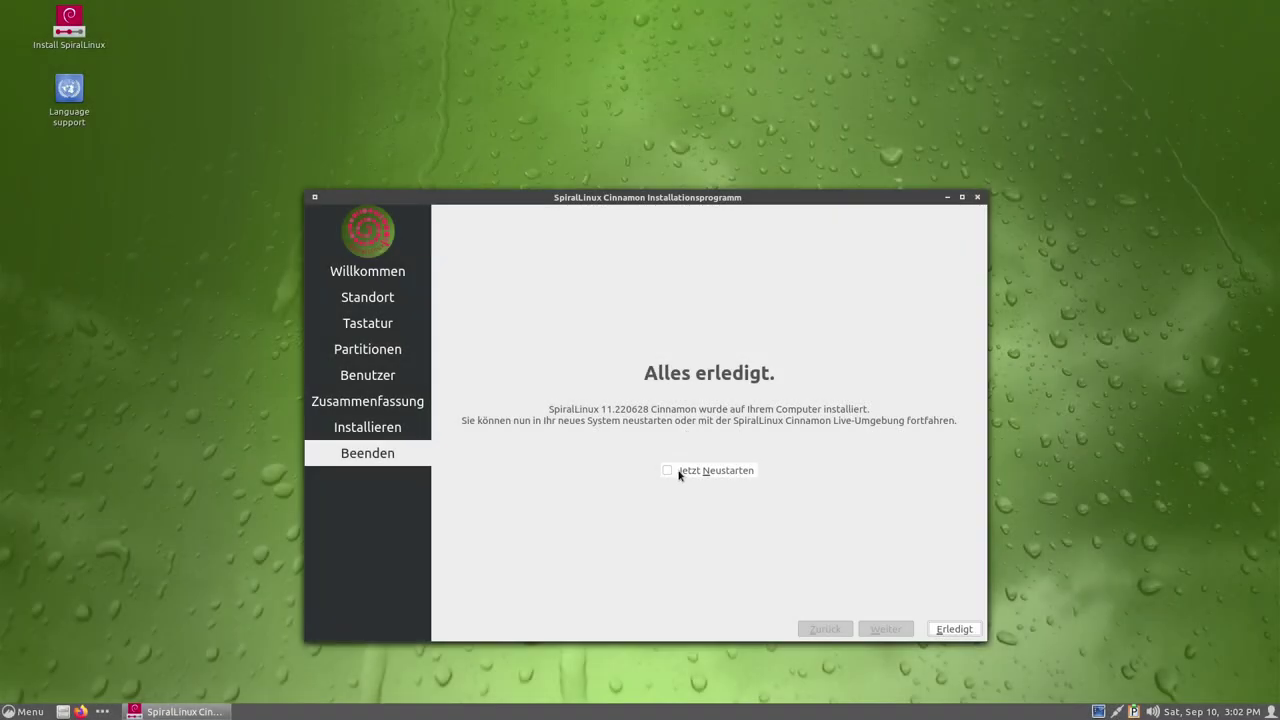
click(679, 474)
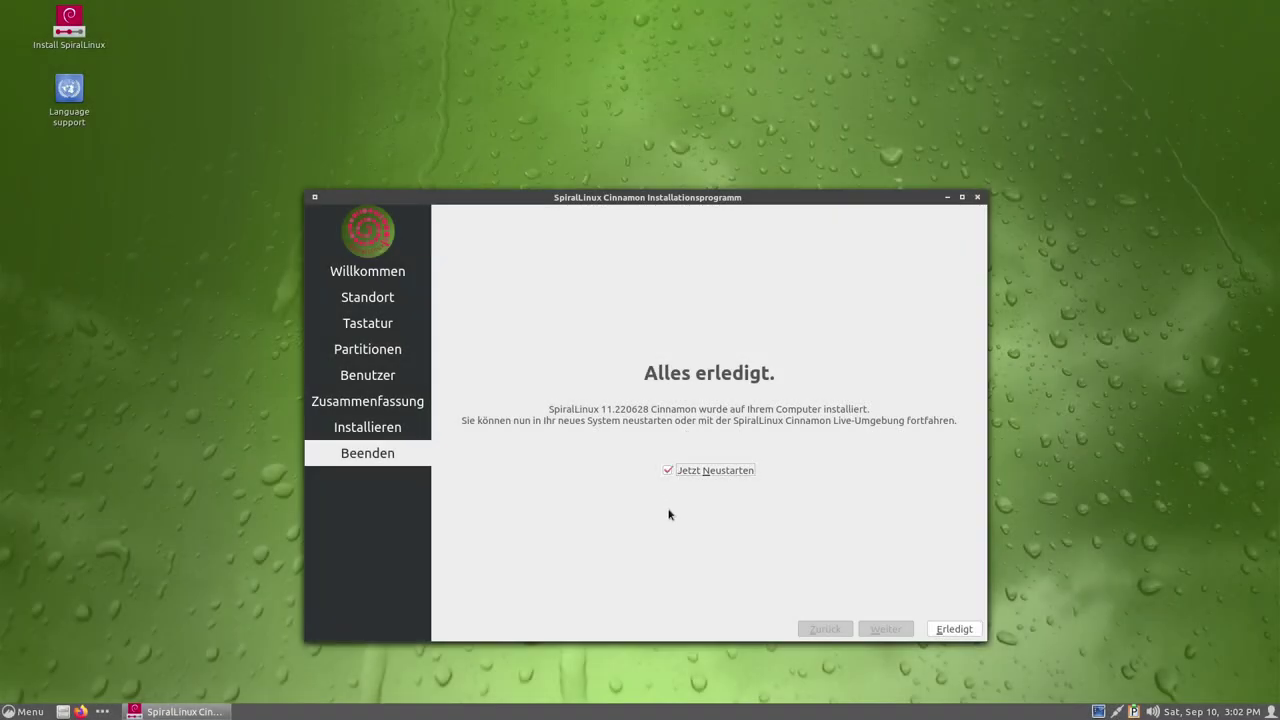
click(952, 628)
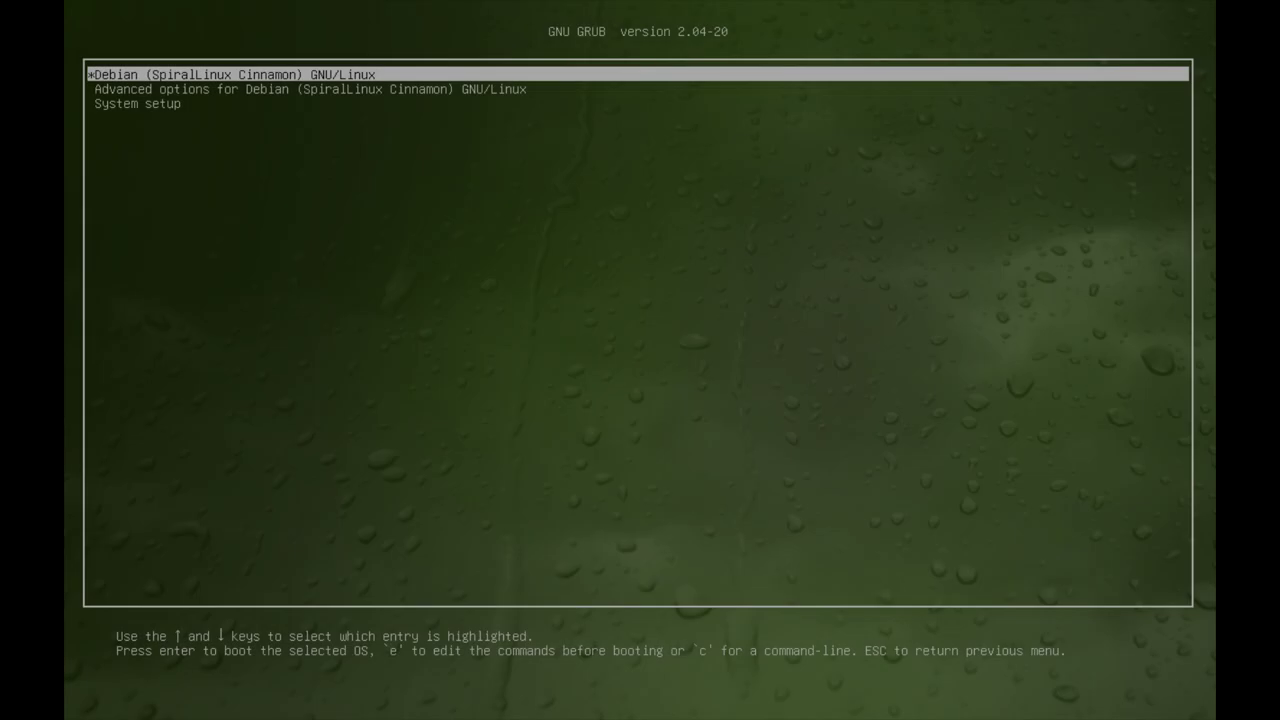
Boot the installed SpiralLinux Cinnamon entry from the GRUB menu.
key(Down)
key(Down)
key(Up)
key(Up)
key(Return)
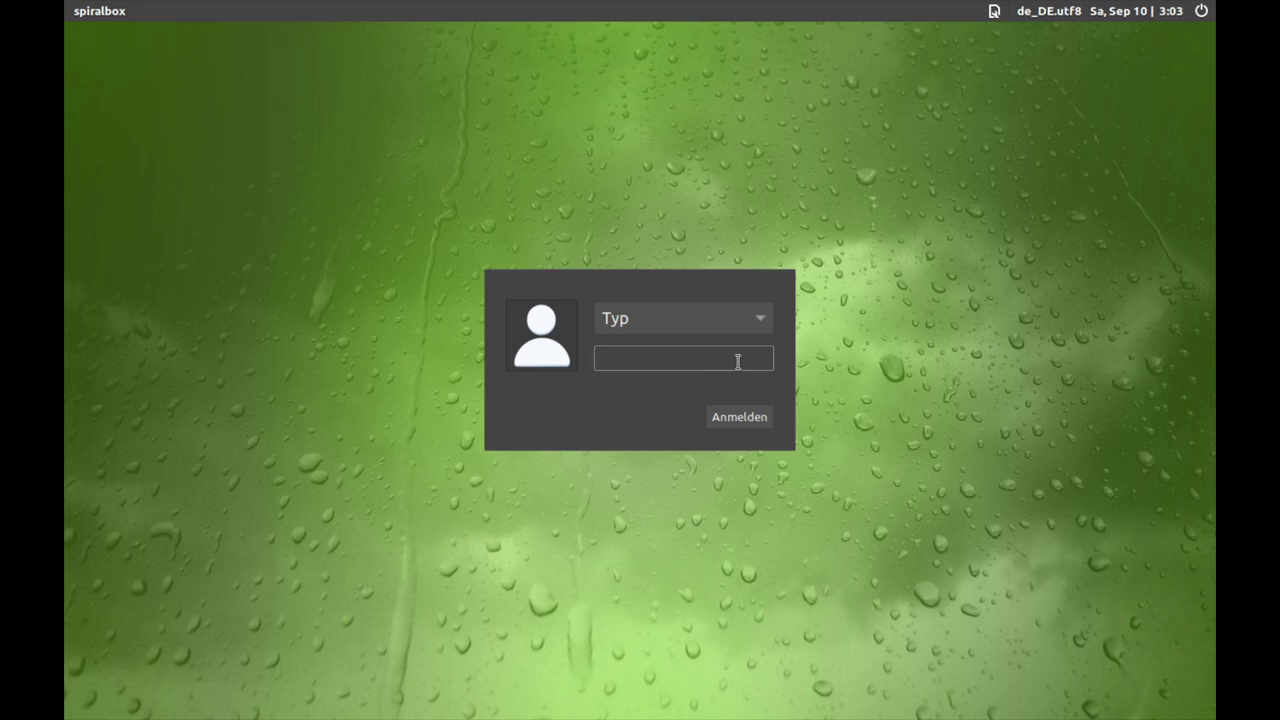
Log in with the account password and dismiss the graphics driver notification.
text(••)
key(Return)
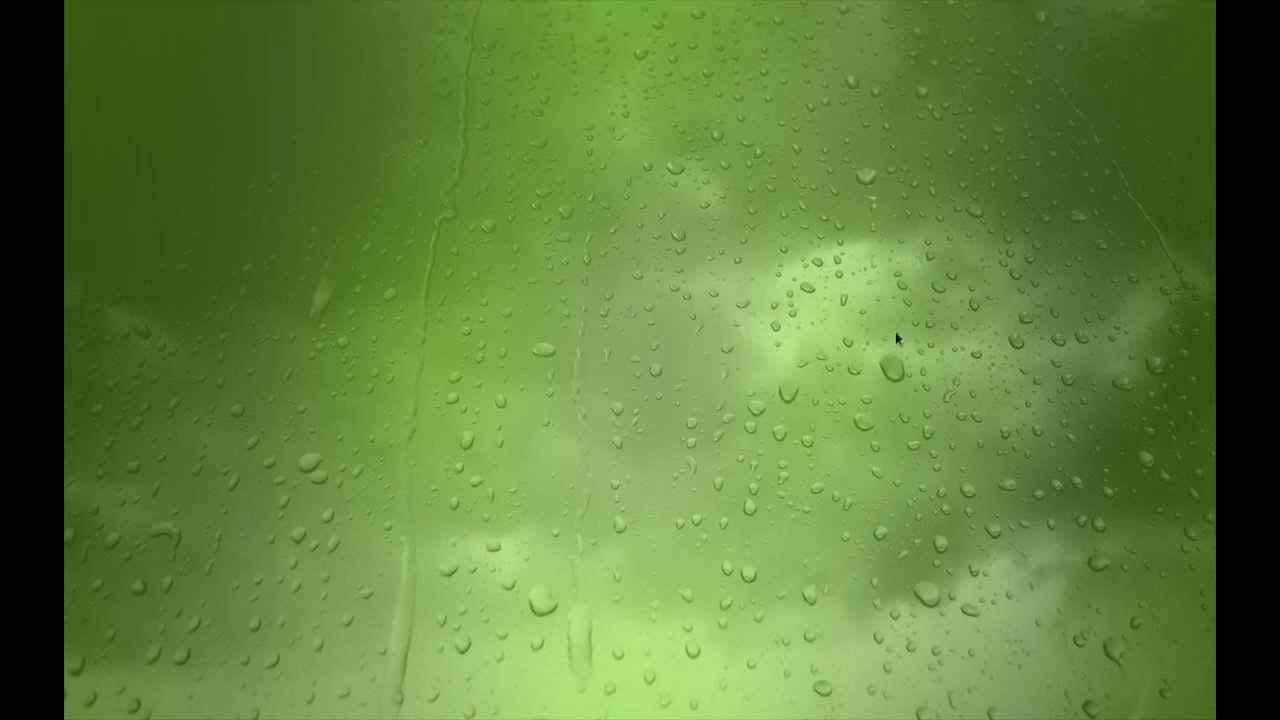
click(1187, 587)
click(85, 708)
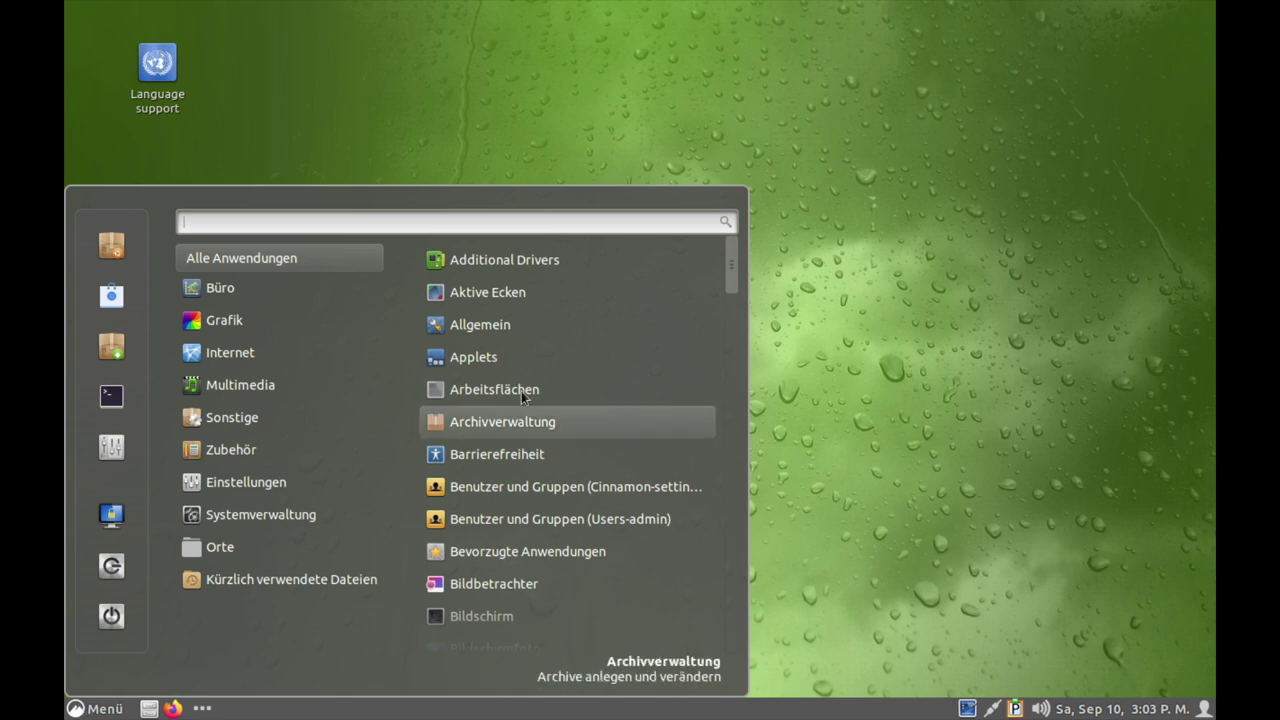
Set the Bildschirm resolution to 1920 x 1080 (16:9), keep it, and close settings.
mouse_move(237, 487)
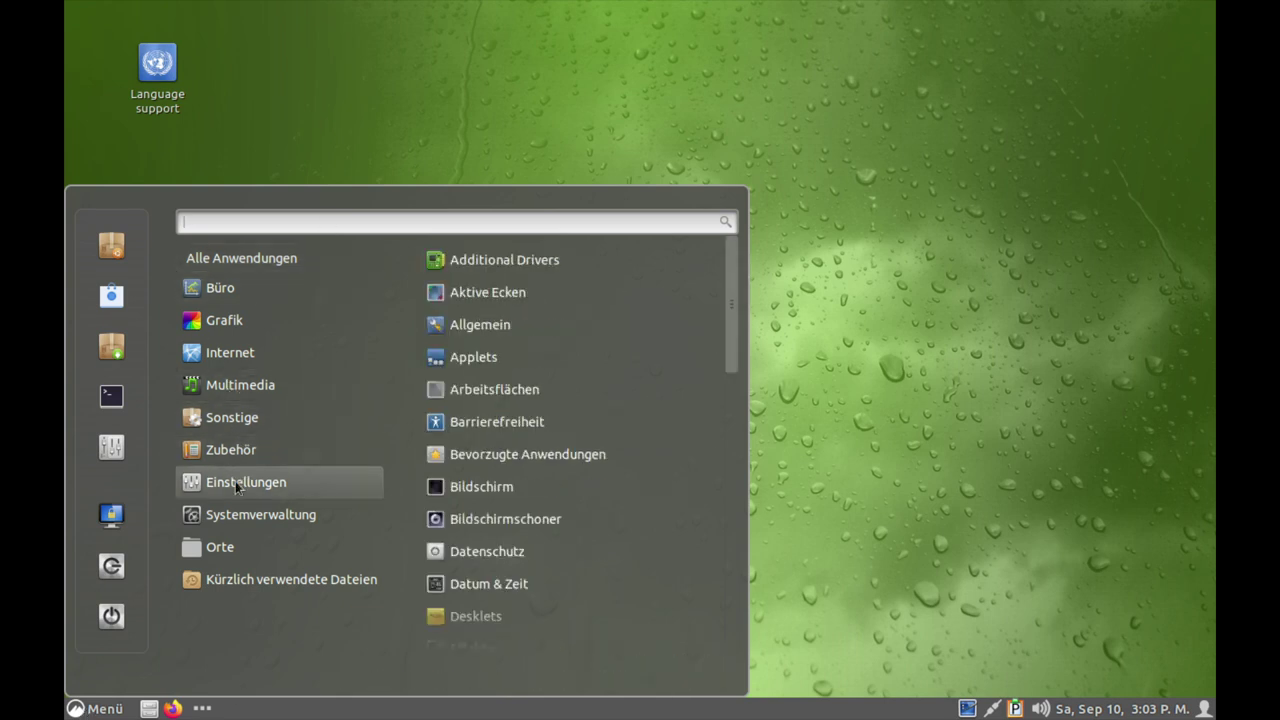
click(468, 486)
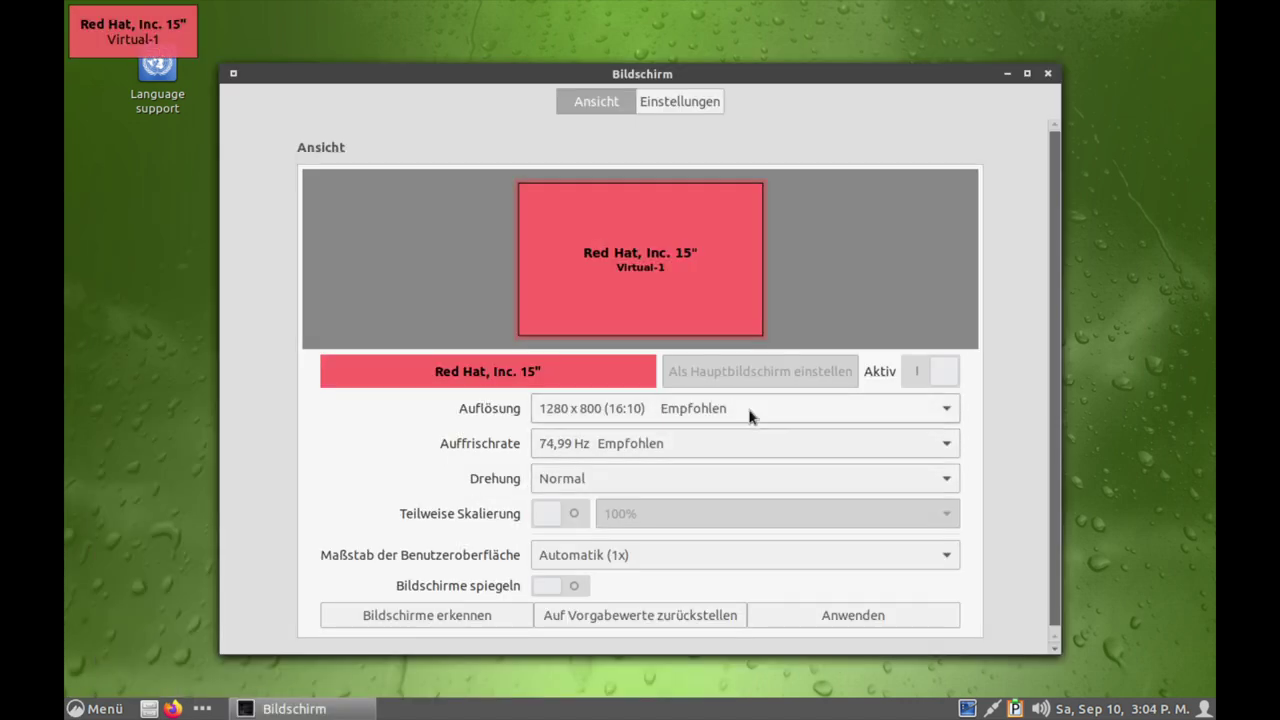
click(751, 415)
click(694, 143)
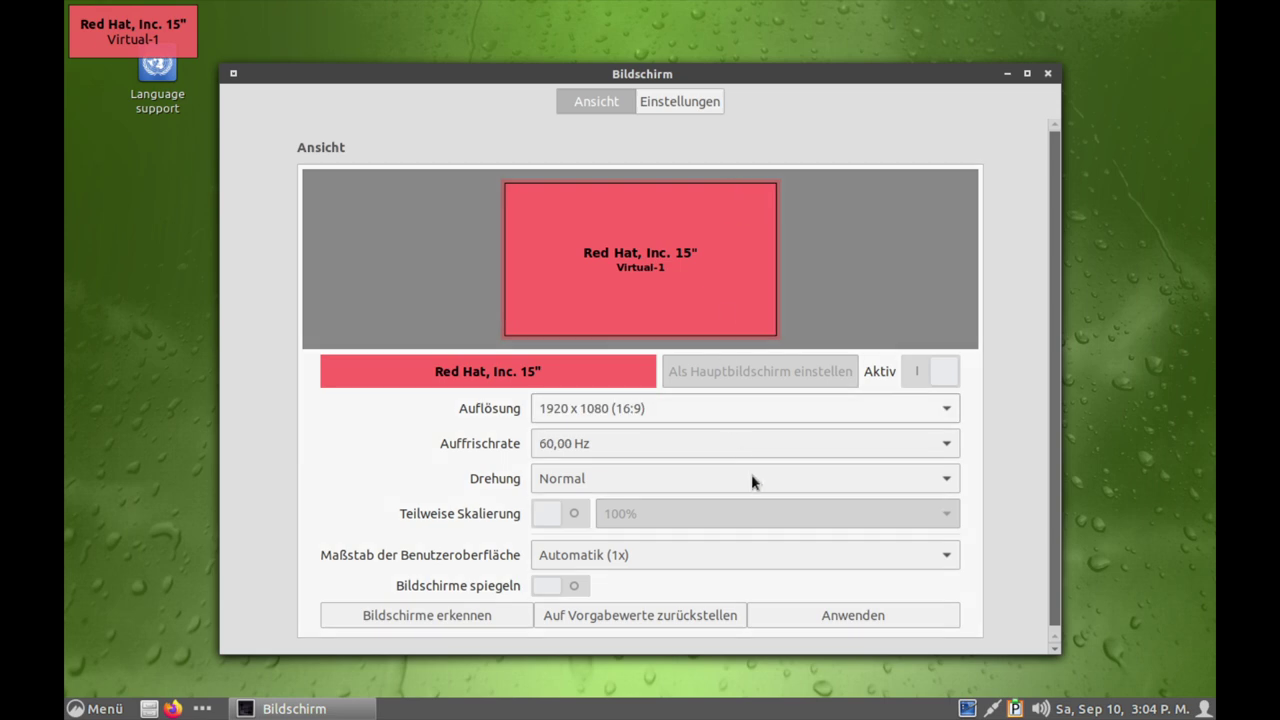
click(857, 614)
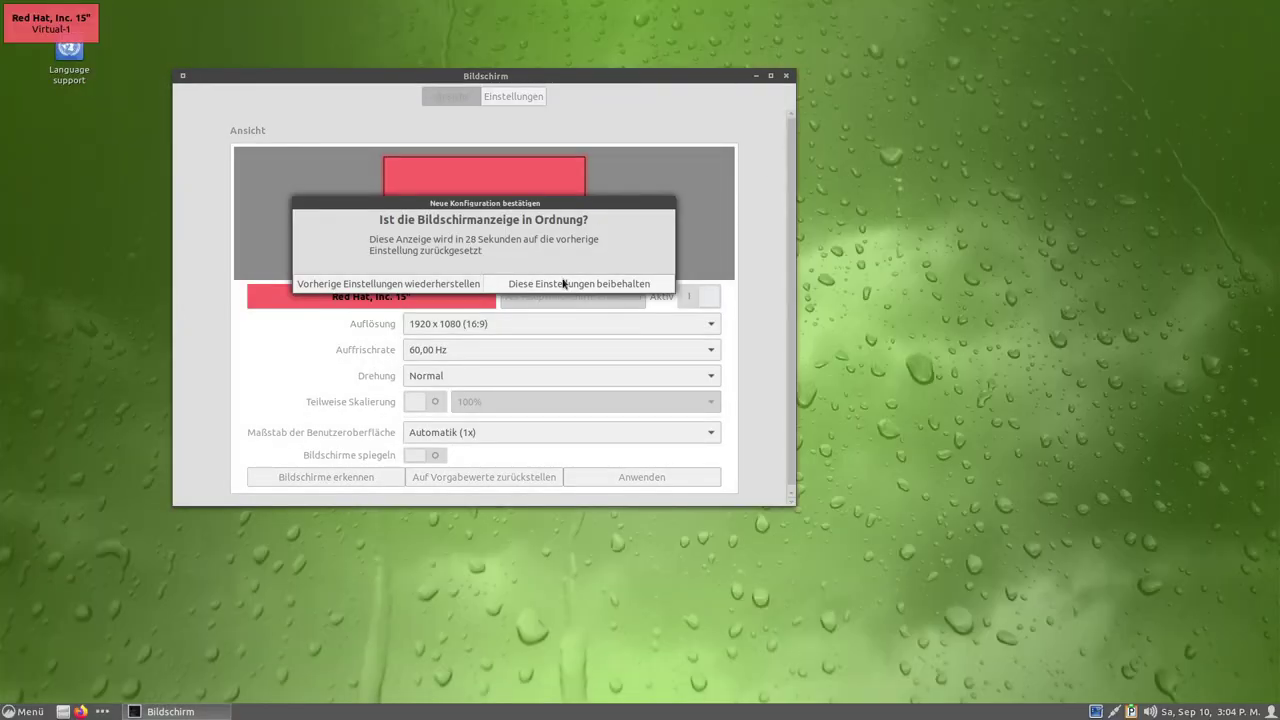
click(542, 285)
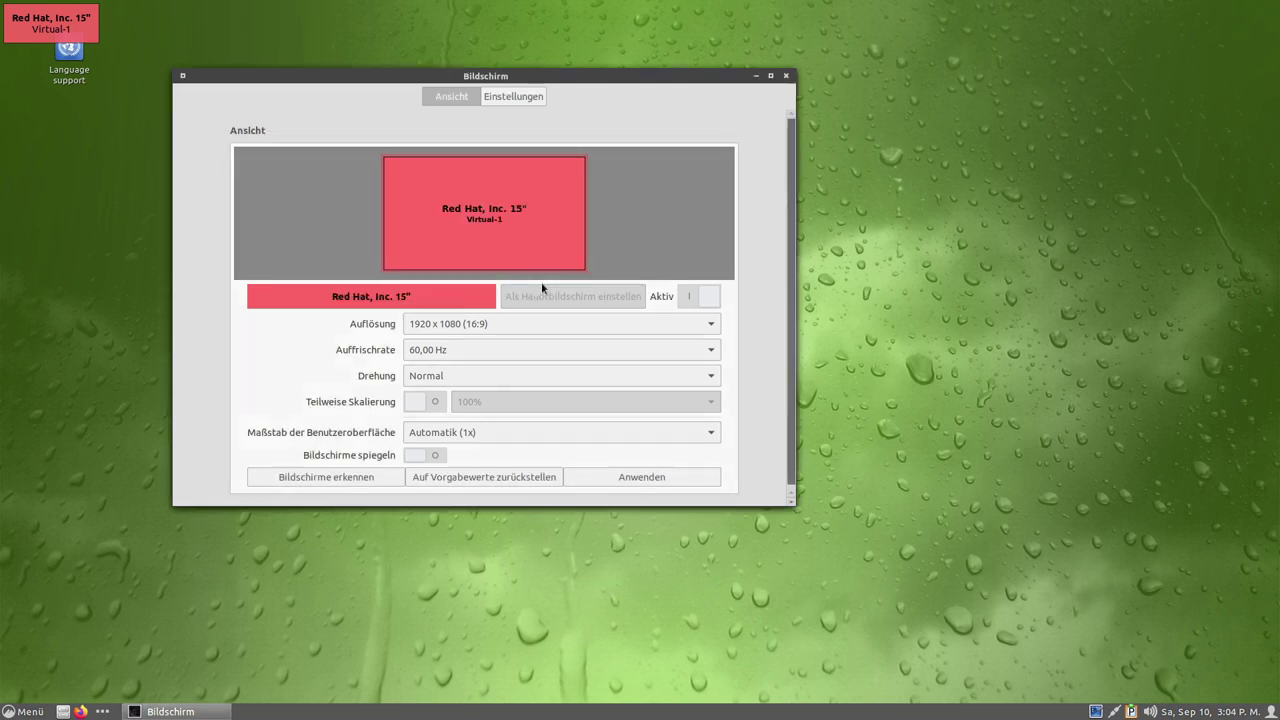
click(785, 77)
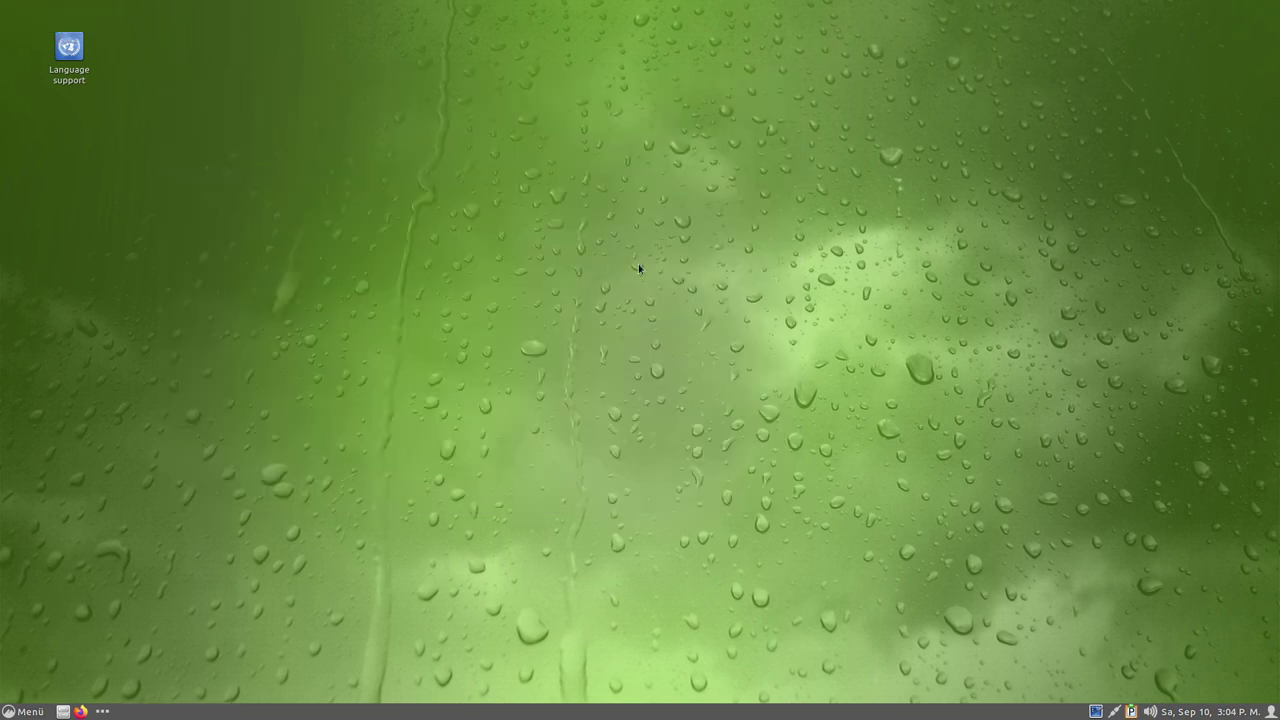
click(30, 711)
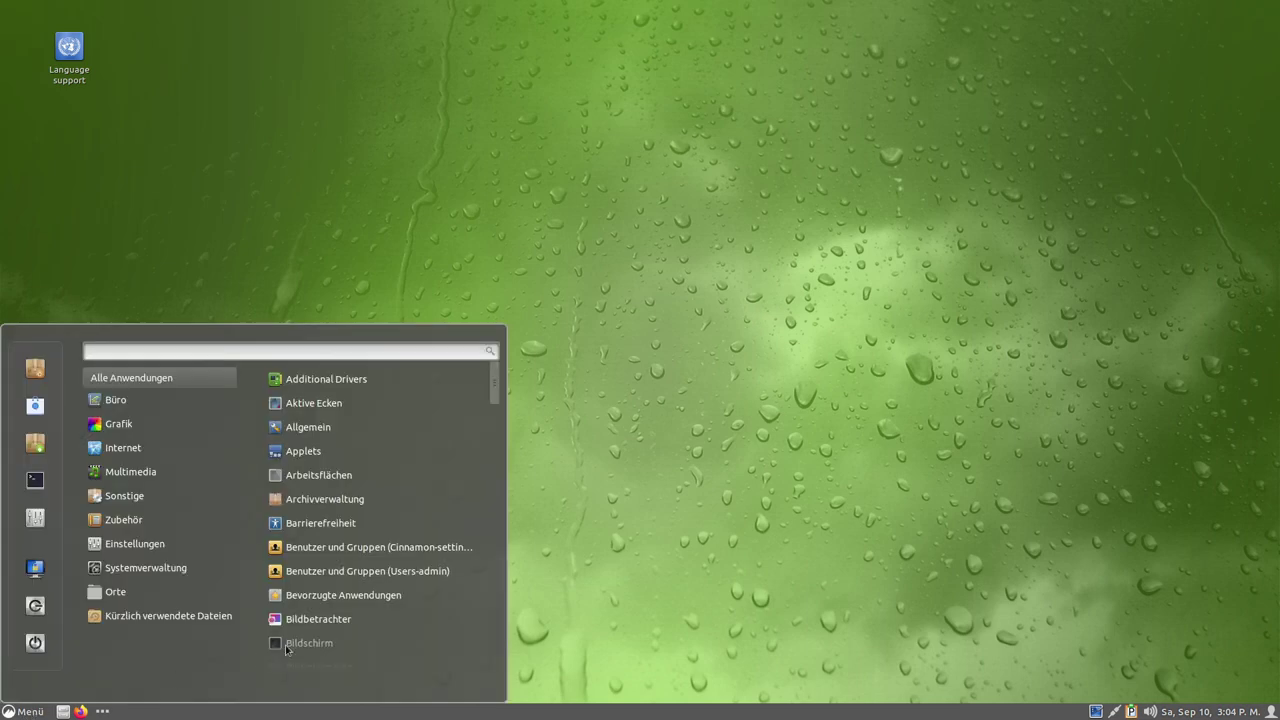
click(35, 480)
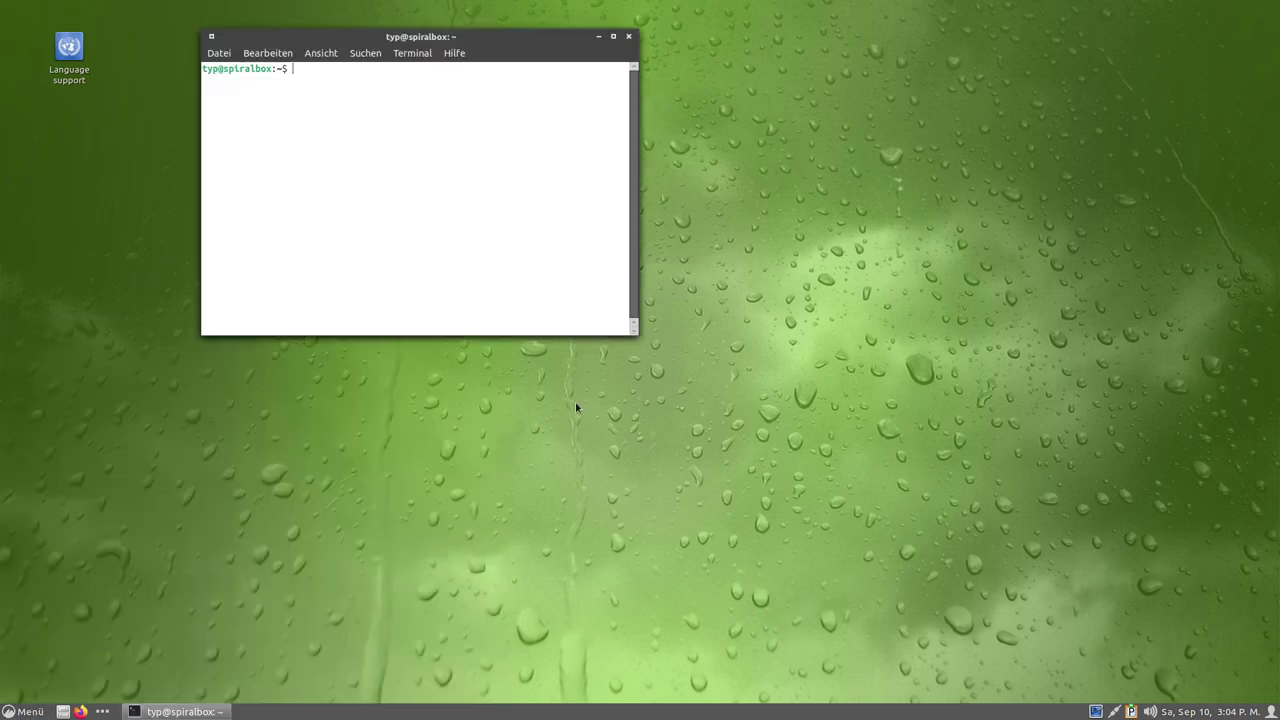
text(äöäöä)
key(BackSpace)
key(BackSpace)
key(BackSpace)
key(BackSpace)
key(BackSpace)
click(629, 37)
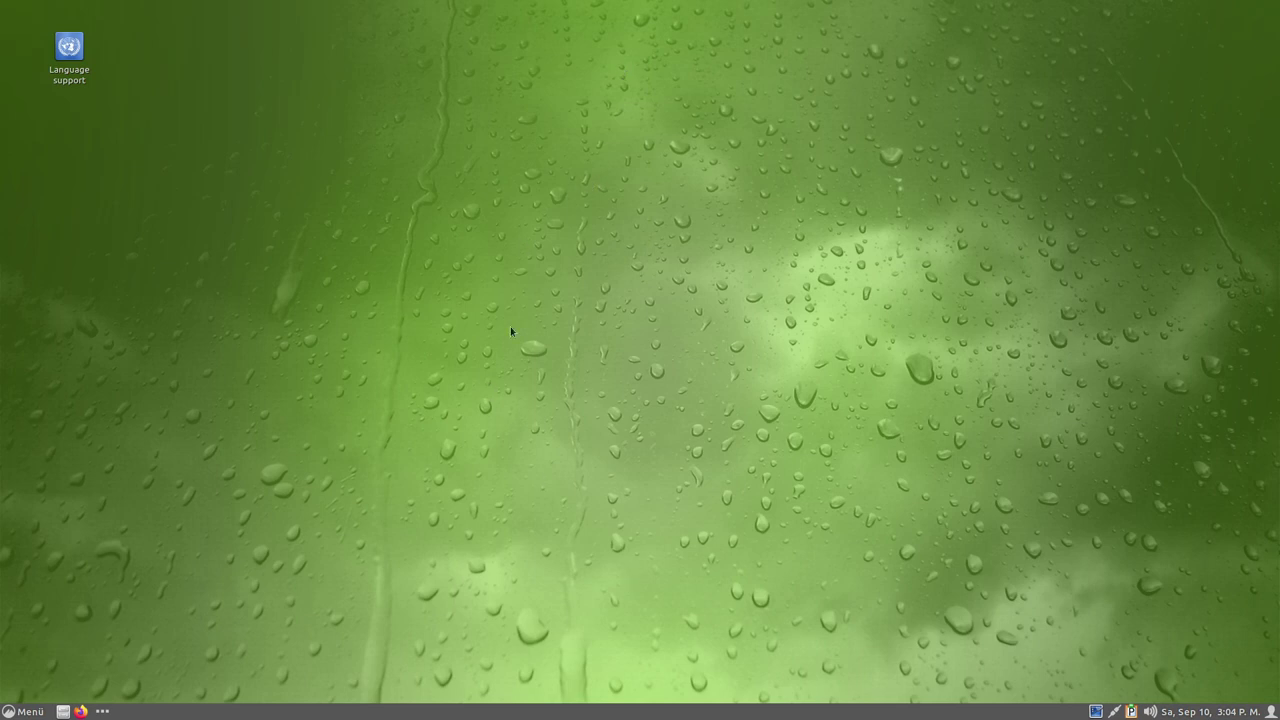
click(12, 711)
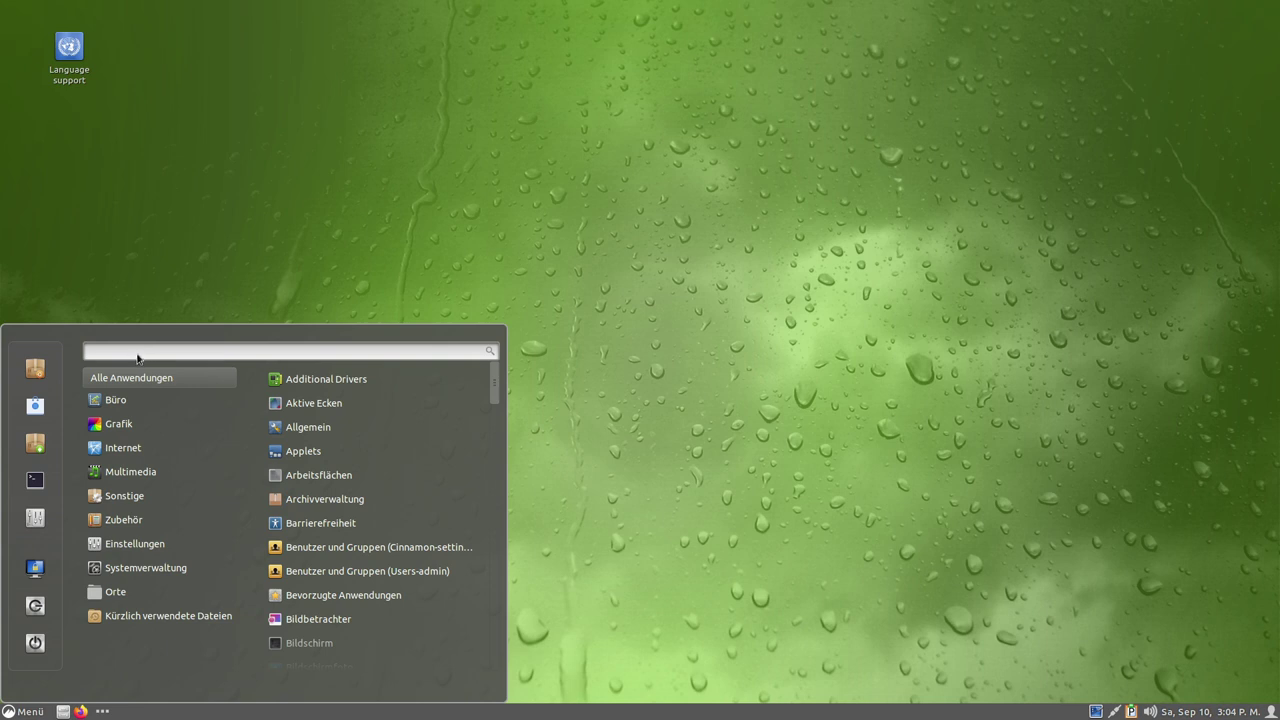
click(678, 442)
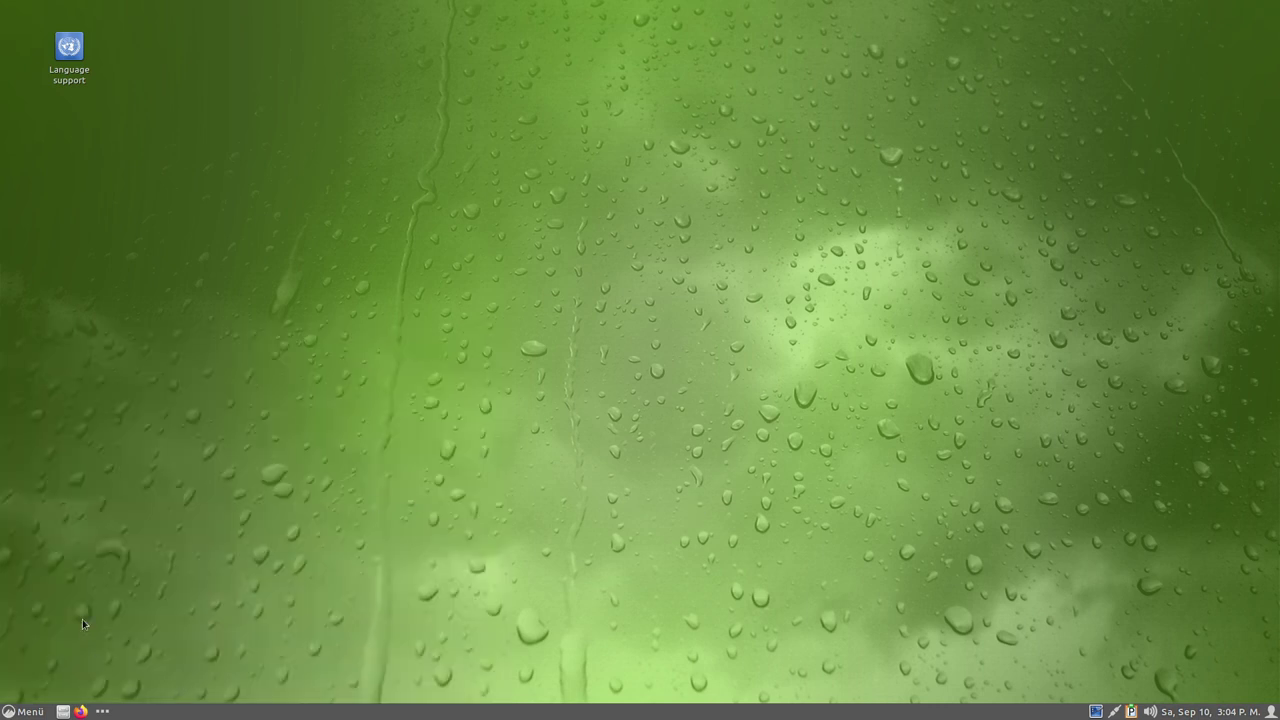
click(30, 713)
key(Escape)
click(100, 712)
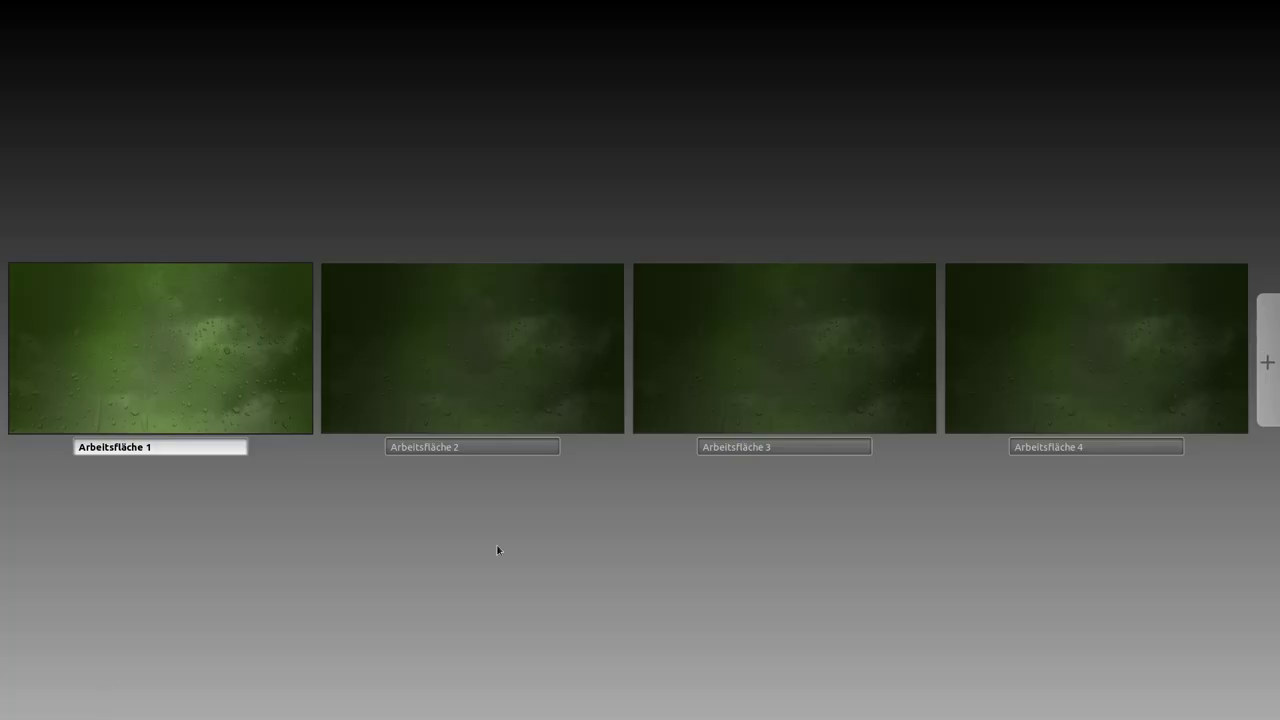
click(628, 565)
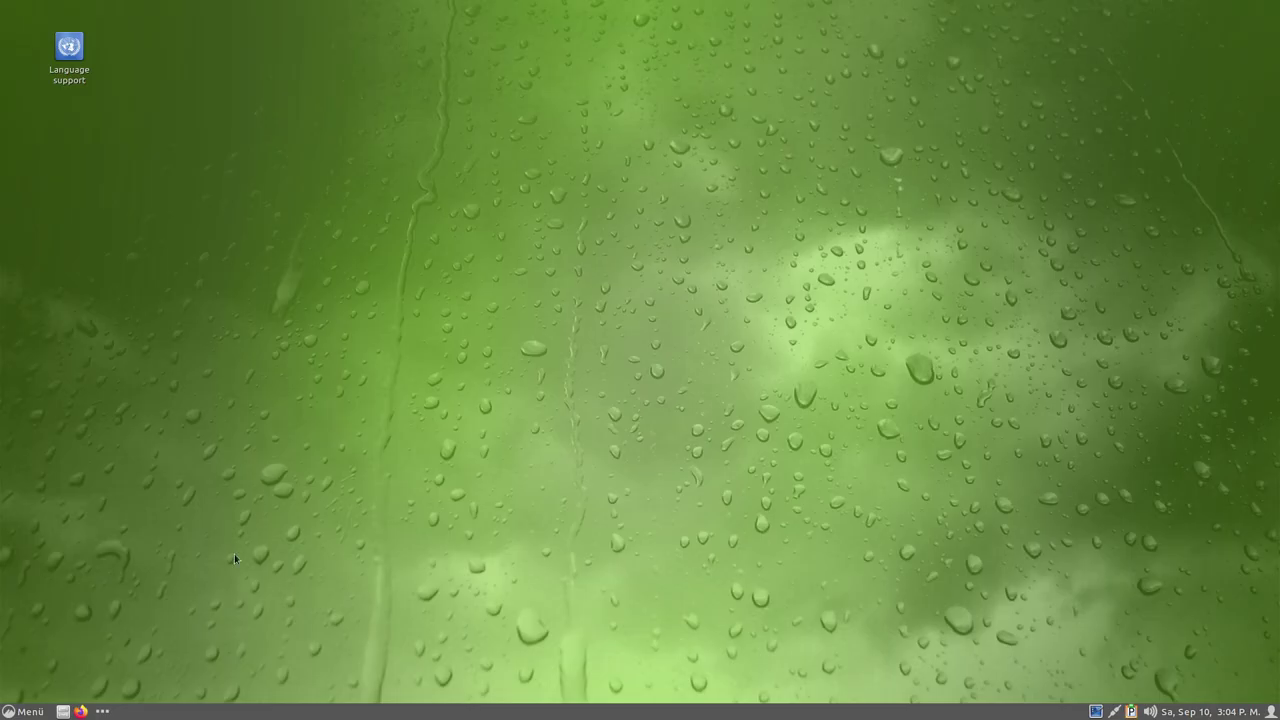
click(80, 711)
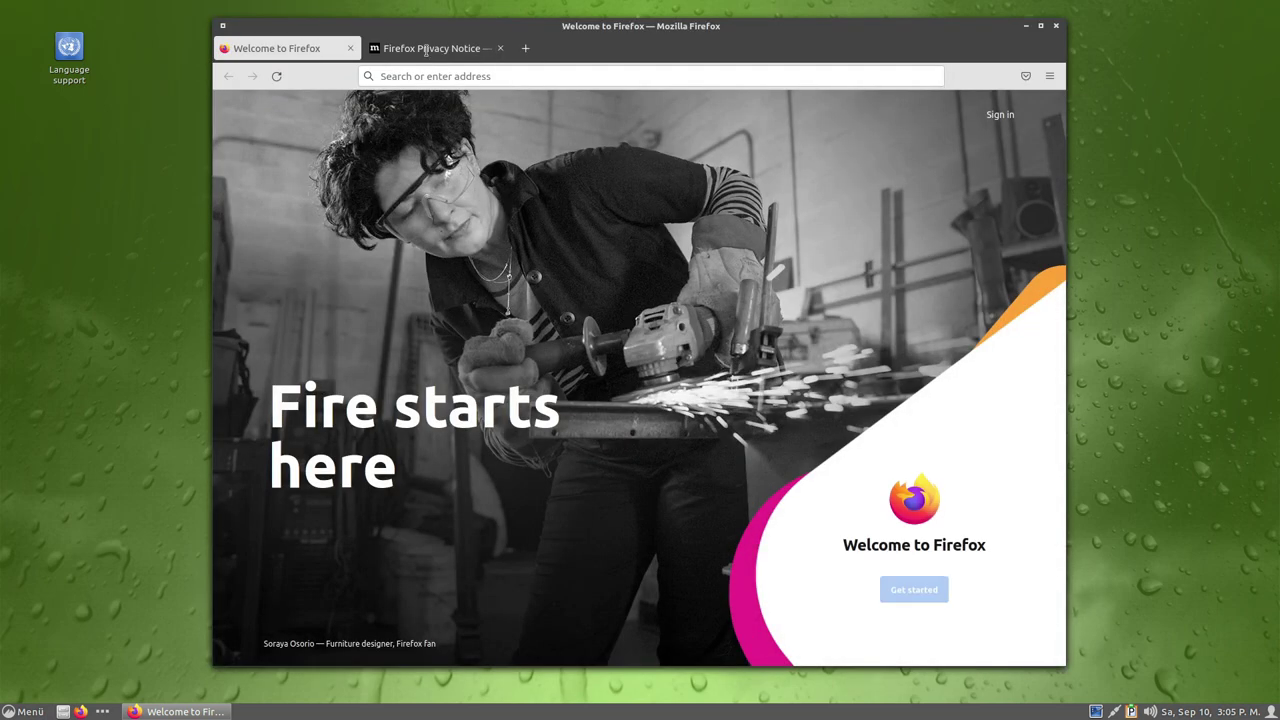
click(424, 48)
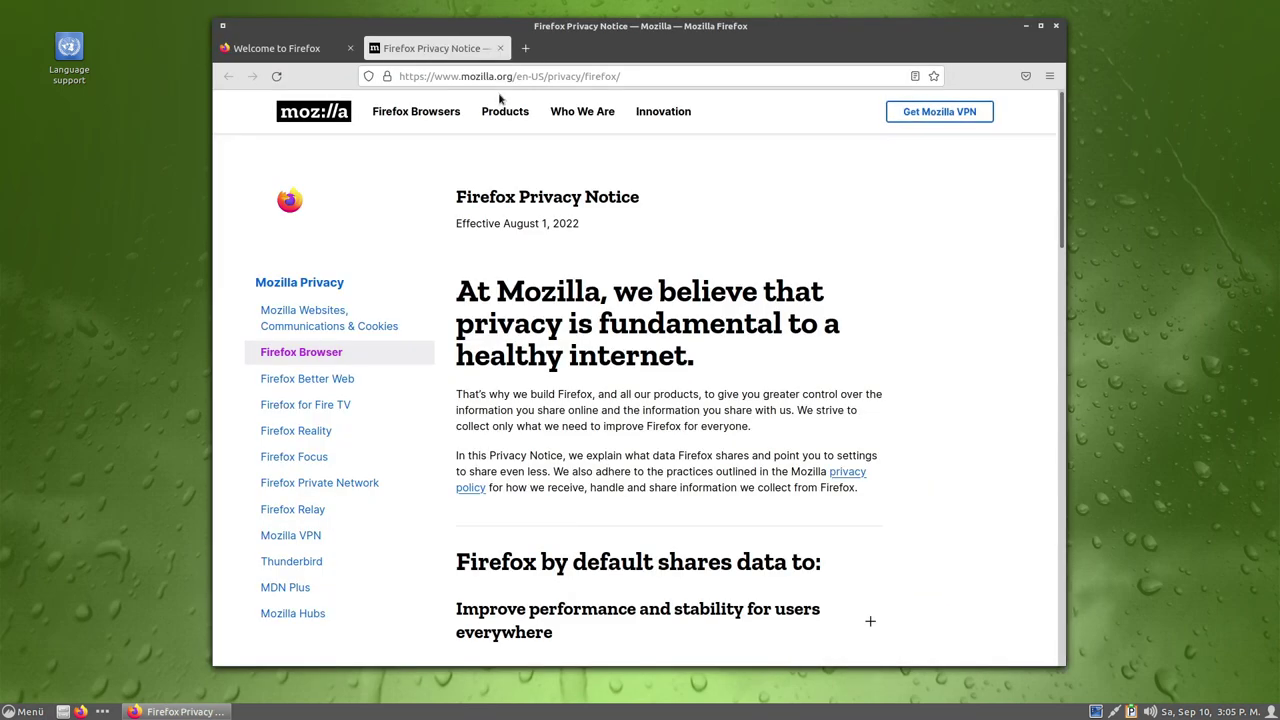
click(500, 48)
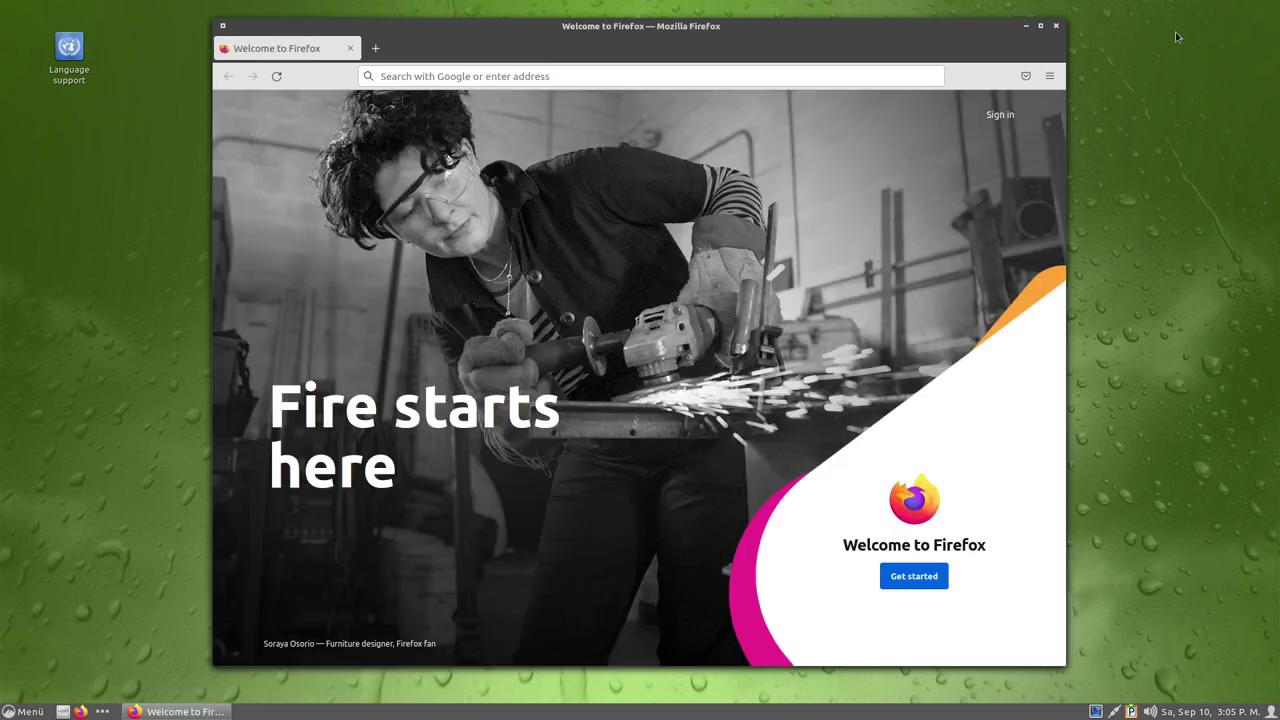
click(1049, 77)
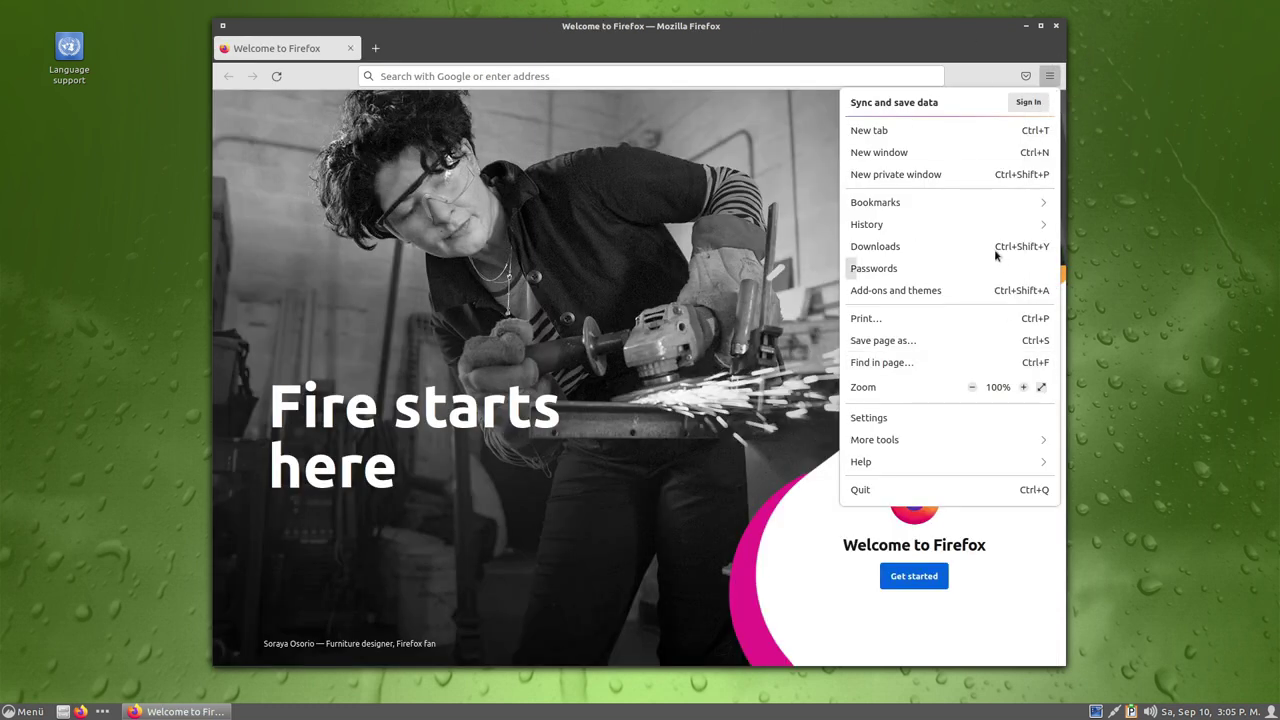
click(1000, 66)
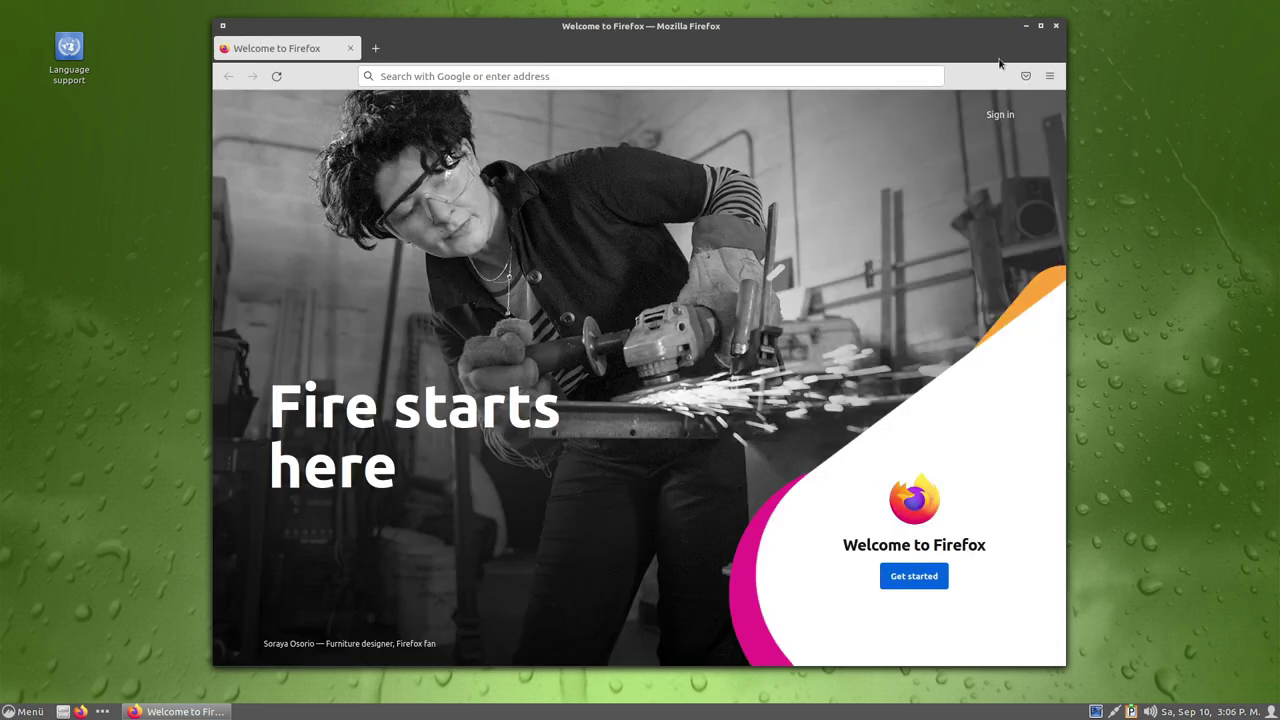
click(1049, 75)
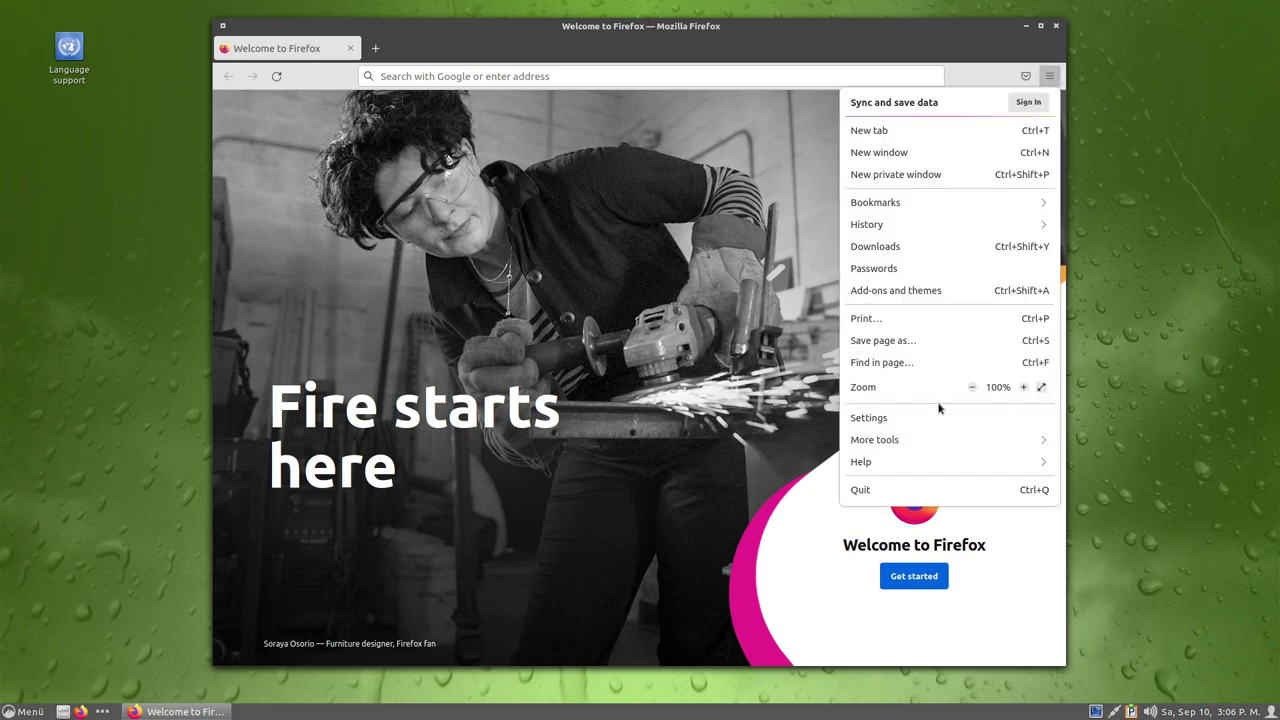
click(940, 412)
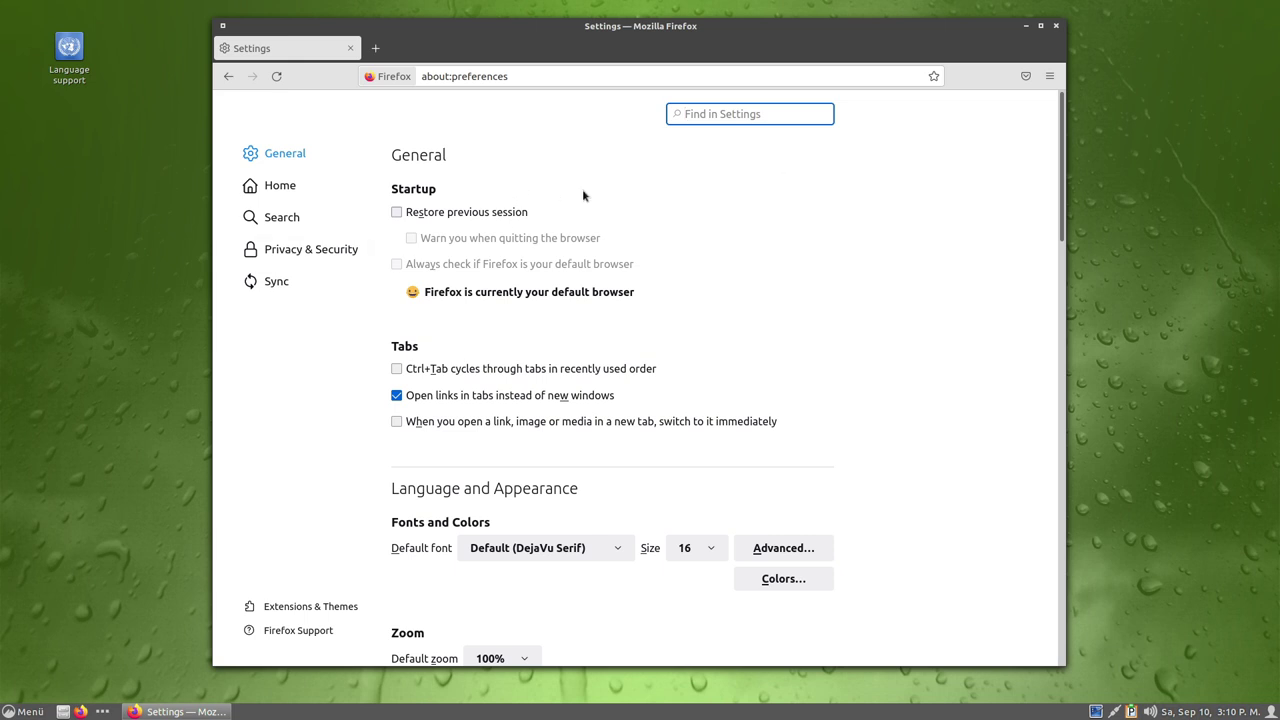
click(1060, 24)
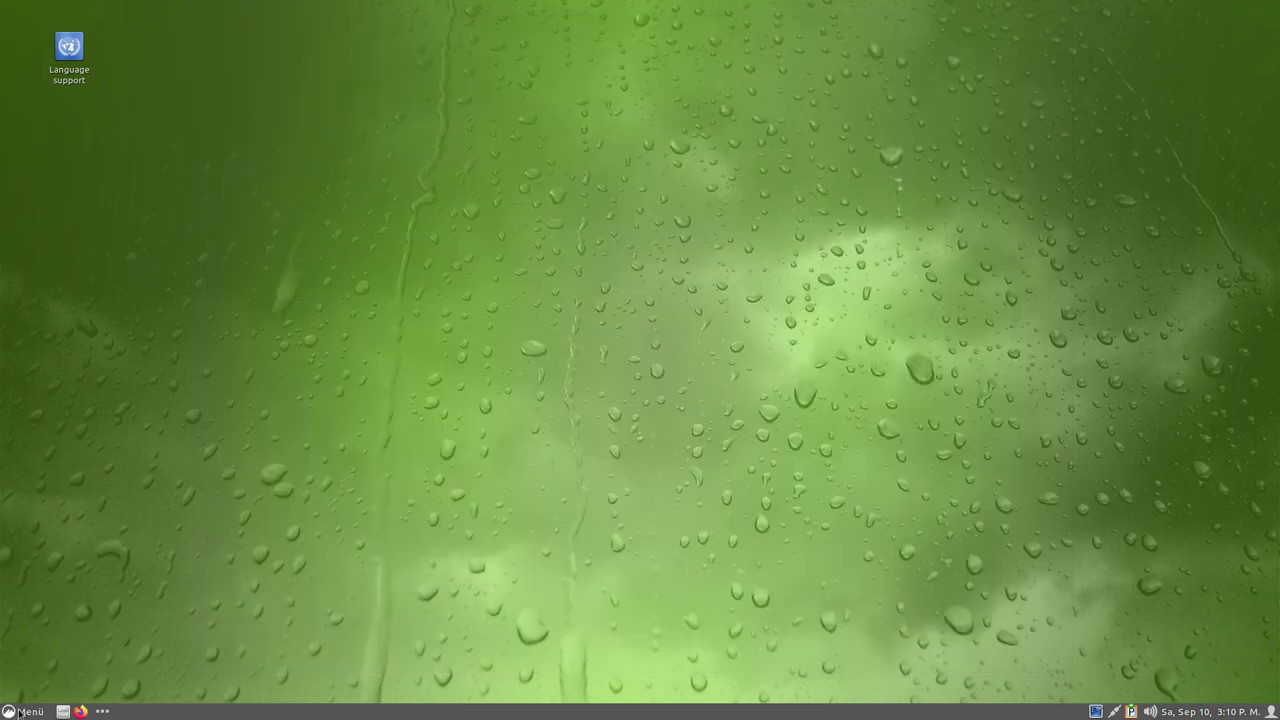
Launch Software & Updates via a menu search for 'up' and browse its tabs.
click(18, 712)
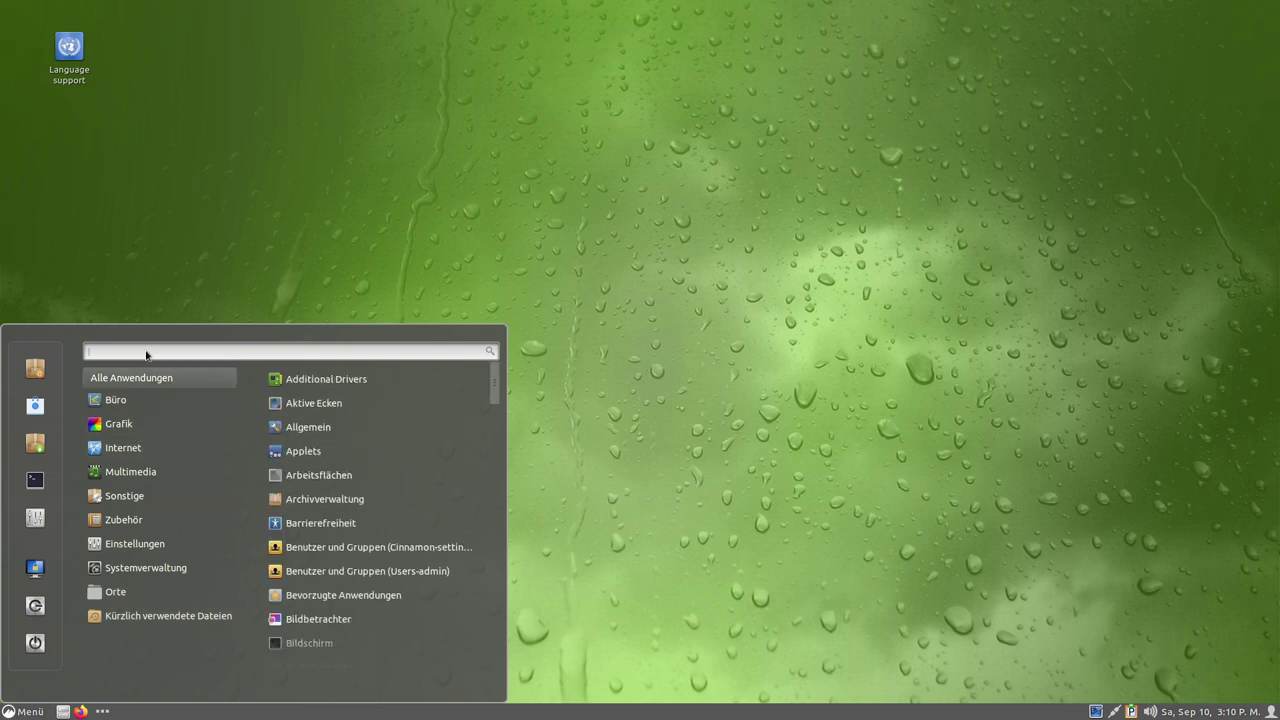
text(up)
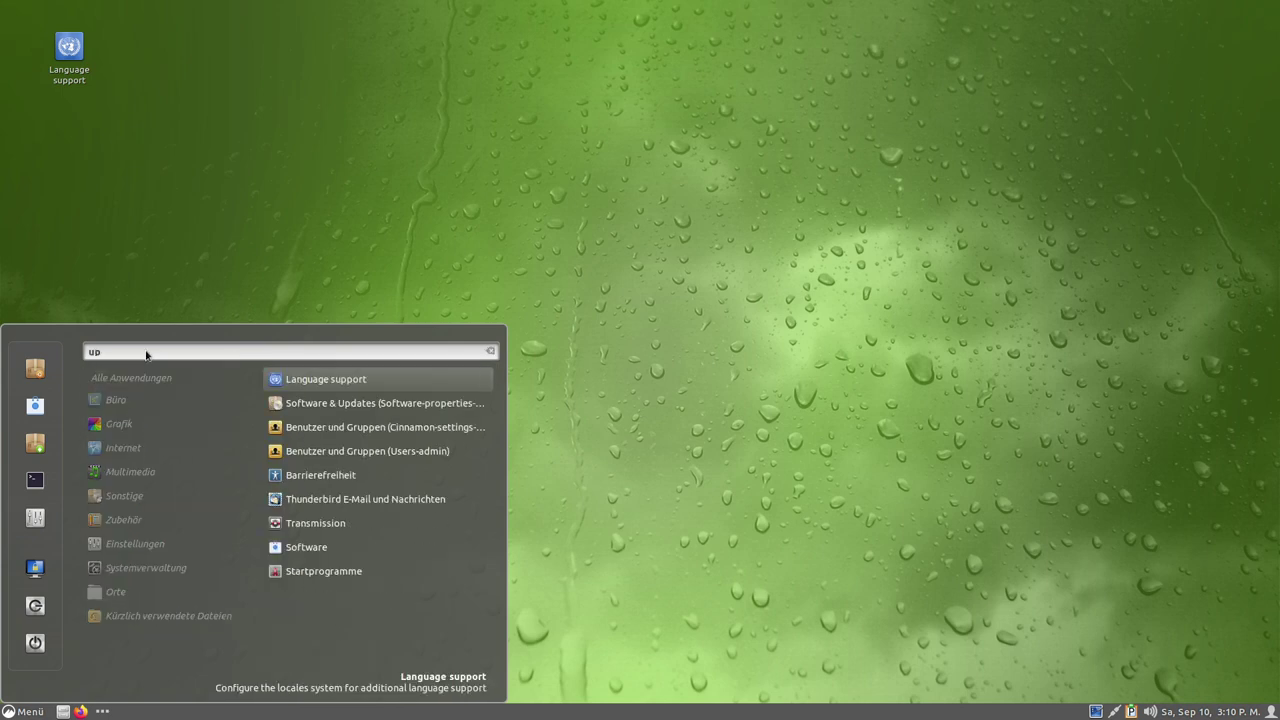
click(336, 408)
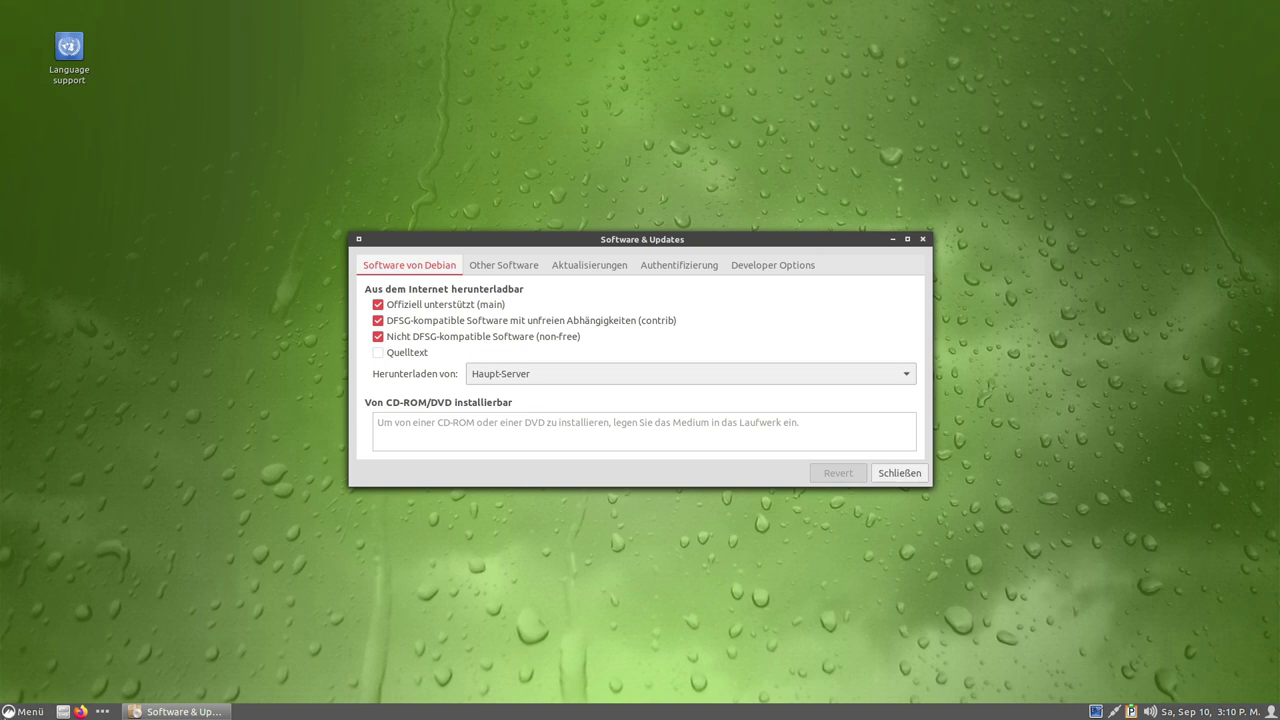
click(14, 712)
click(422, 268)
click(592, 265)
click(675, 266)
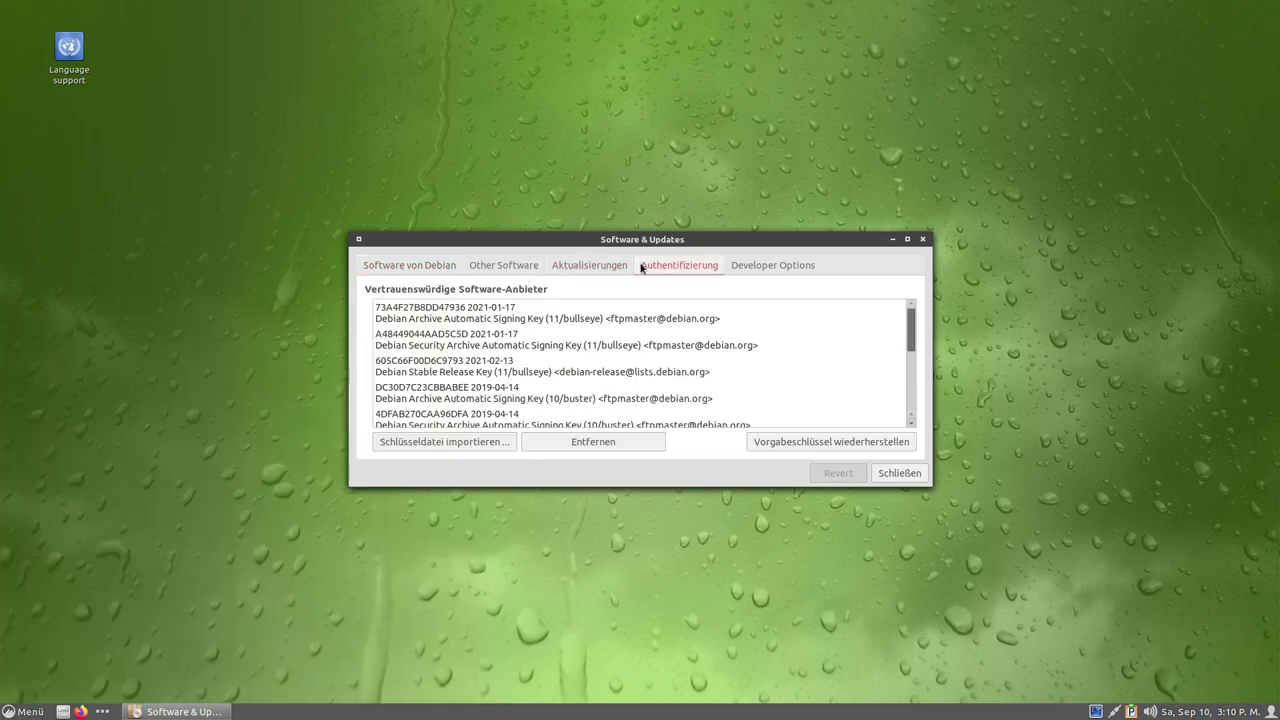
click(481, 270)
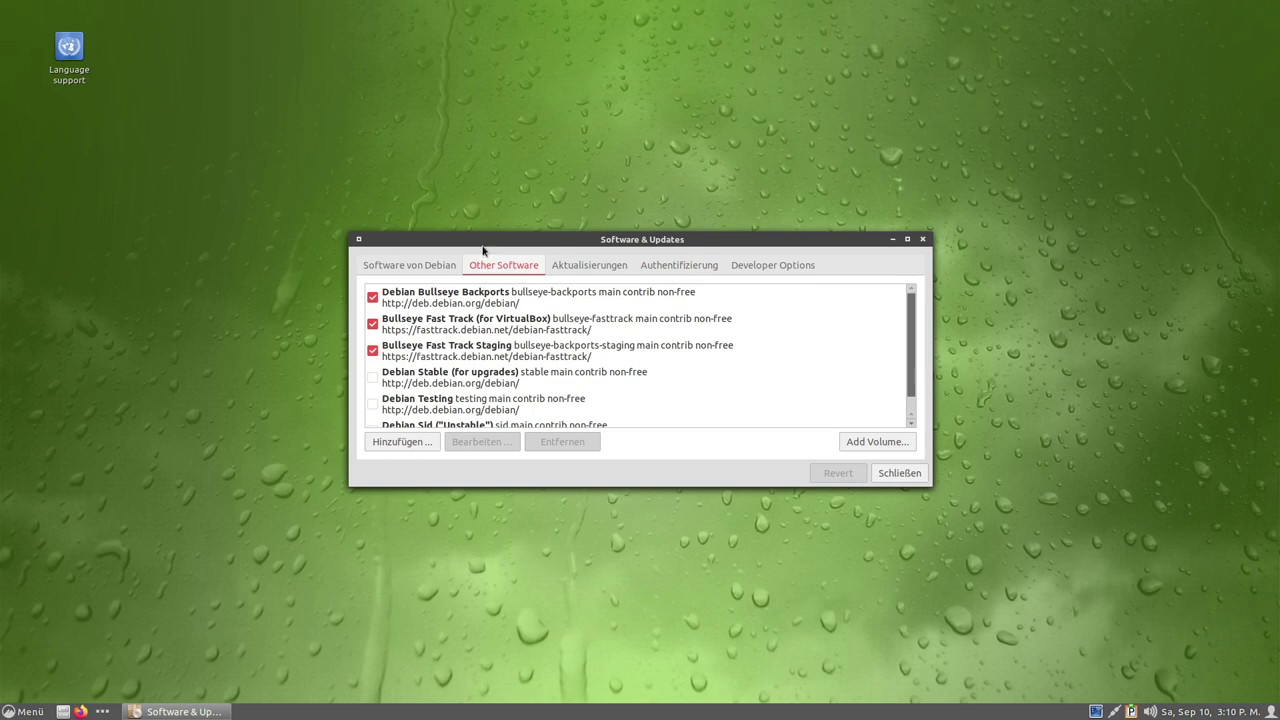
Enable the Debian Sid (Unstable) repository with the password, then start a terminal.
drag(981, 580, 1043, 566)
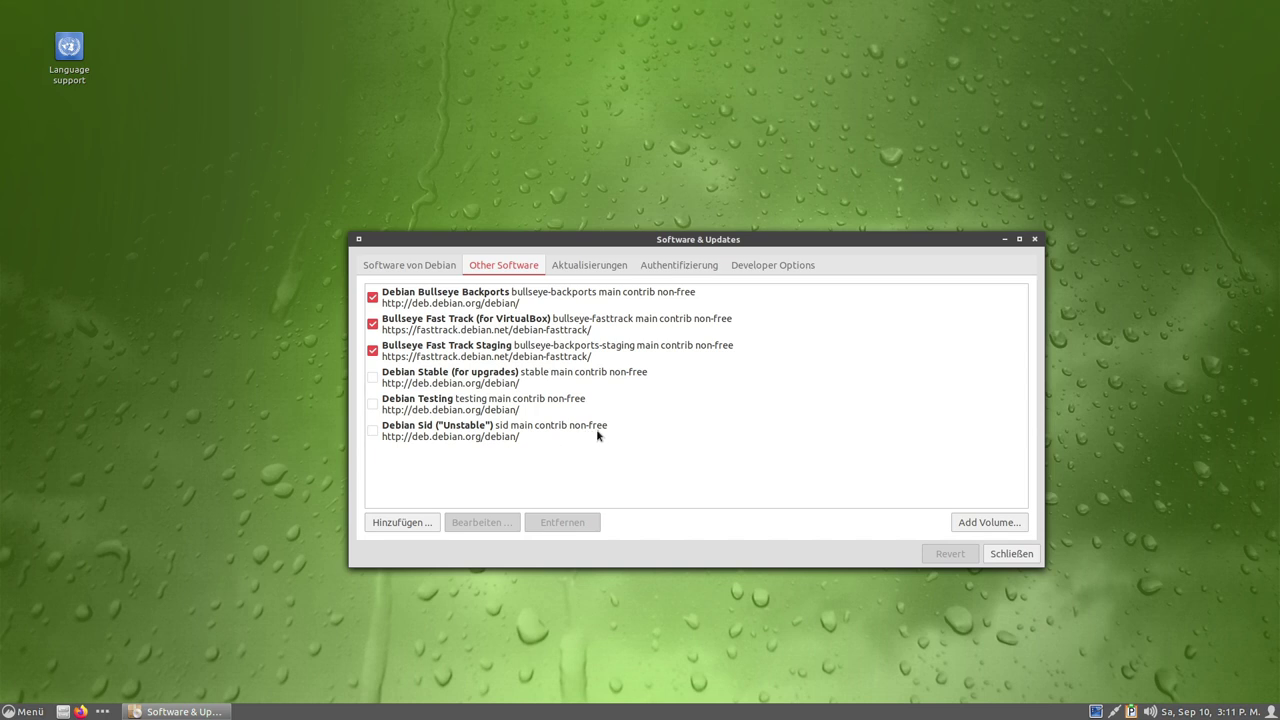
click(374, 433)
text(••)
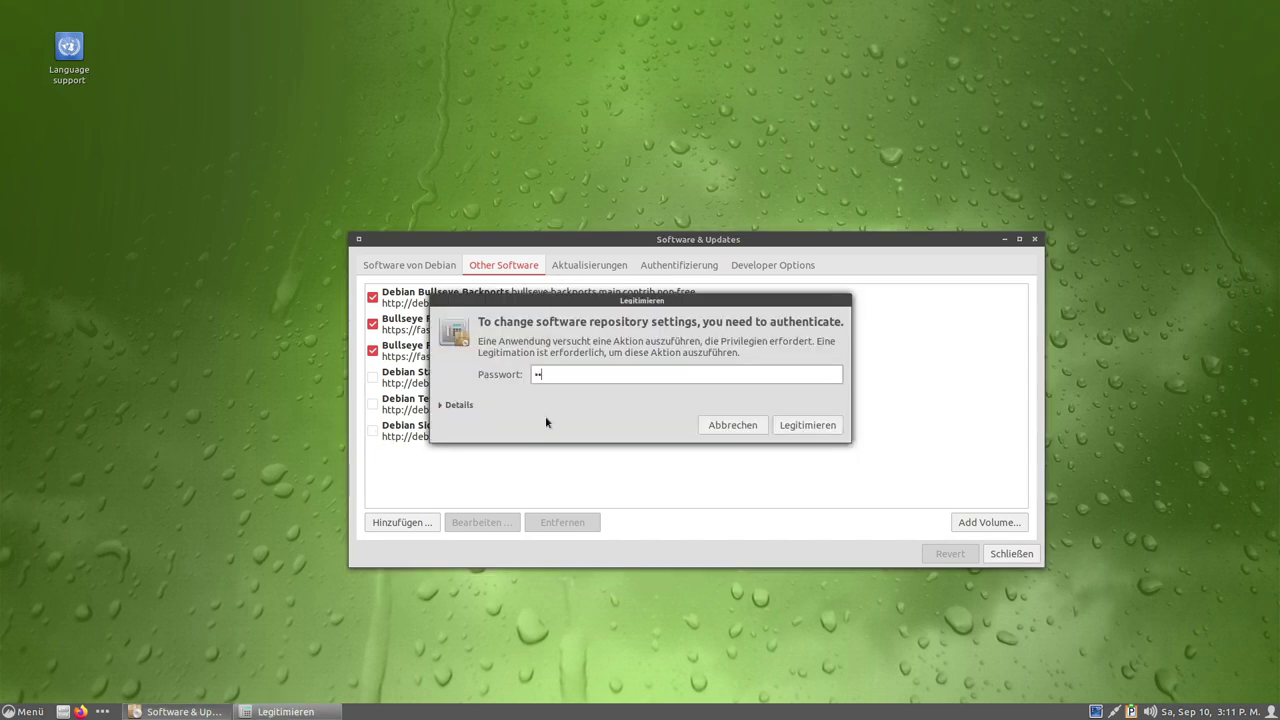
text(•)
key(Return)
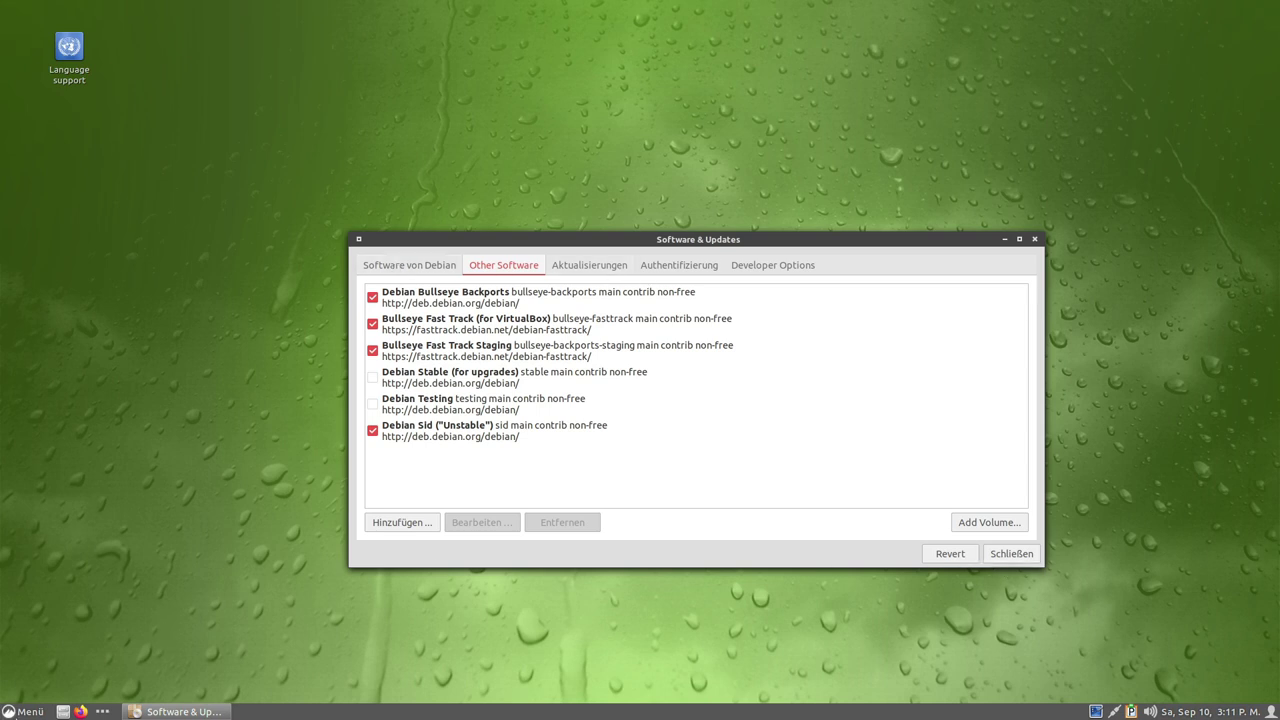
click(14, 711)
click(35, 479)
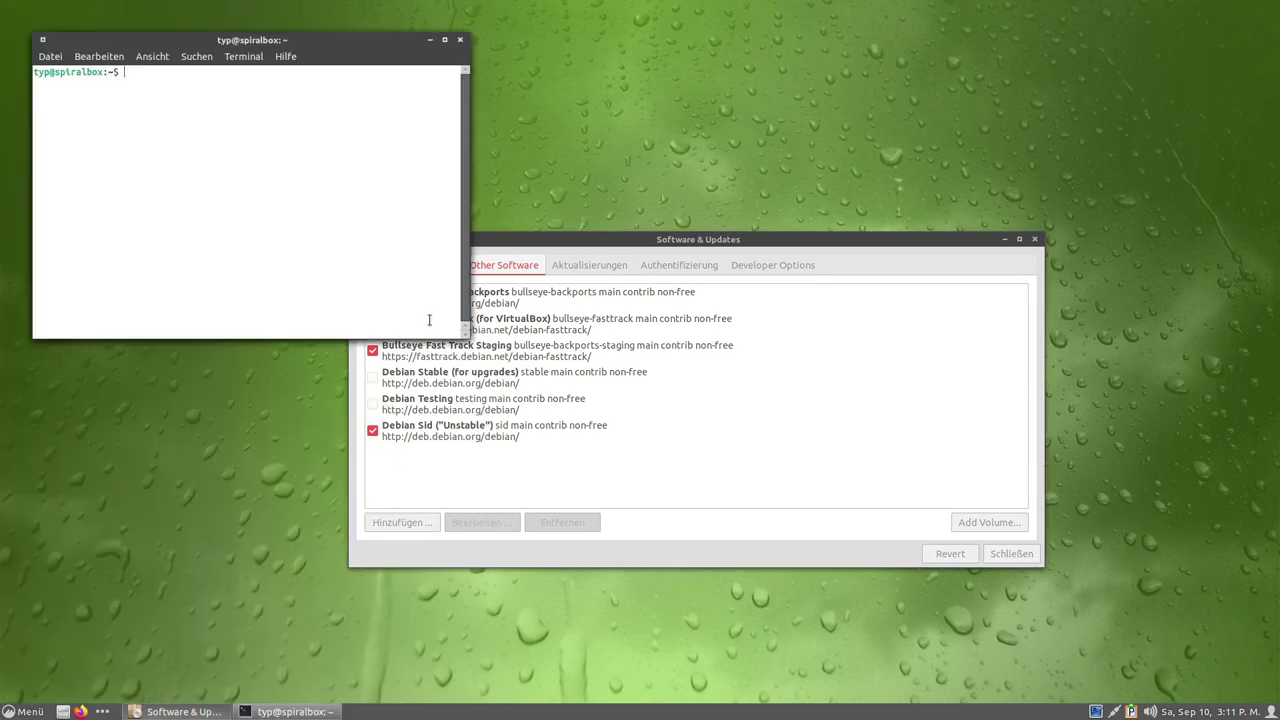
Run sudo apt update, which reports 1349 upgradable packages, then clear the terminal.
key(Up)
key(Up)
key(Return)
text(***)
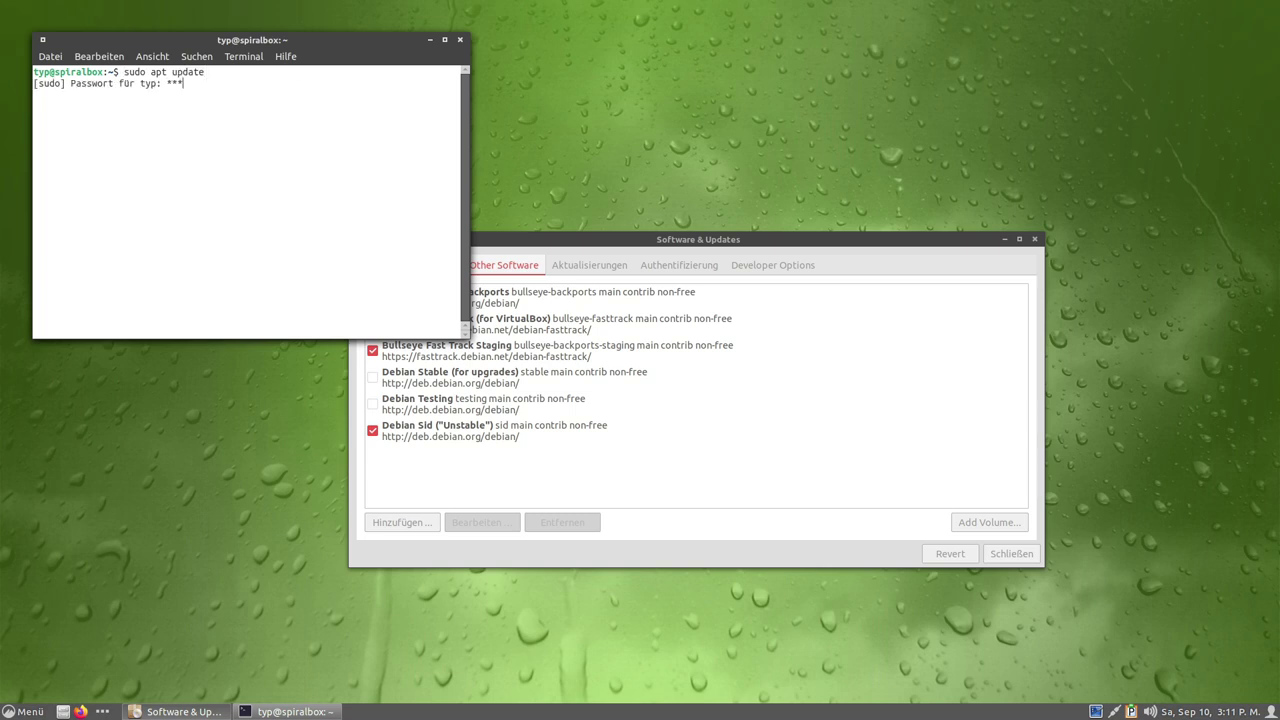
key(Return)
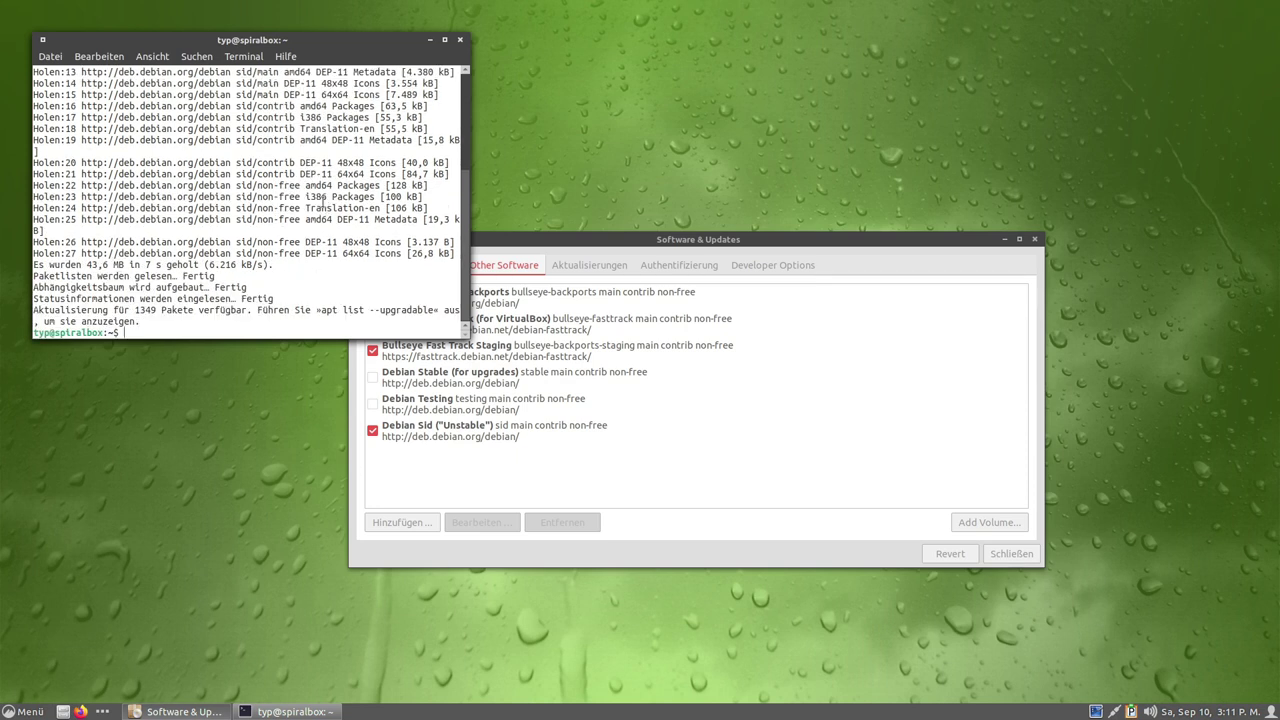
drag(137, 313, 162, 313)
click(155, 313)
drag(245, 40, 413, 53)
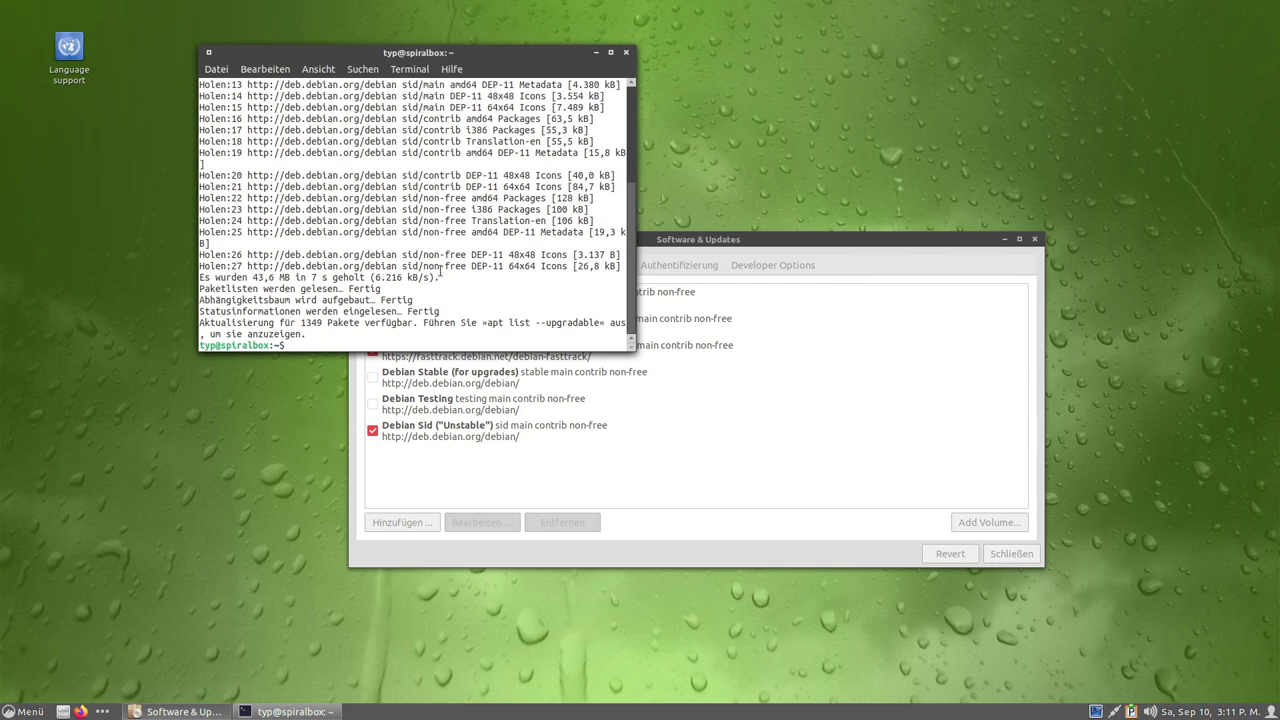
key(ctrl+l)
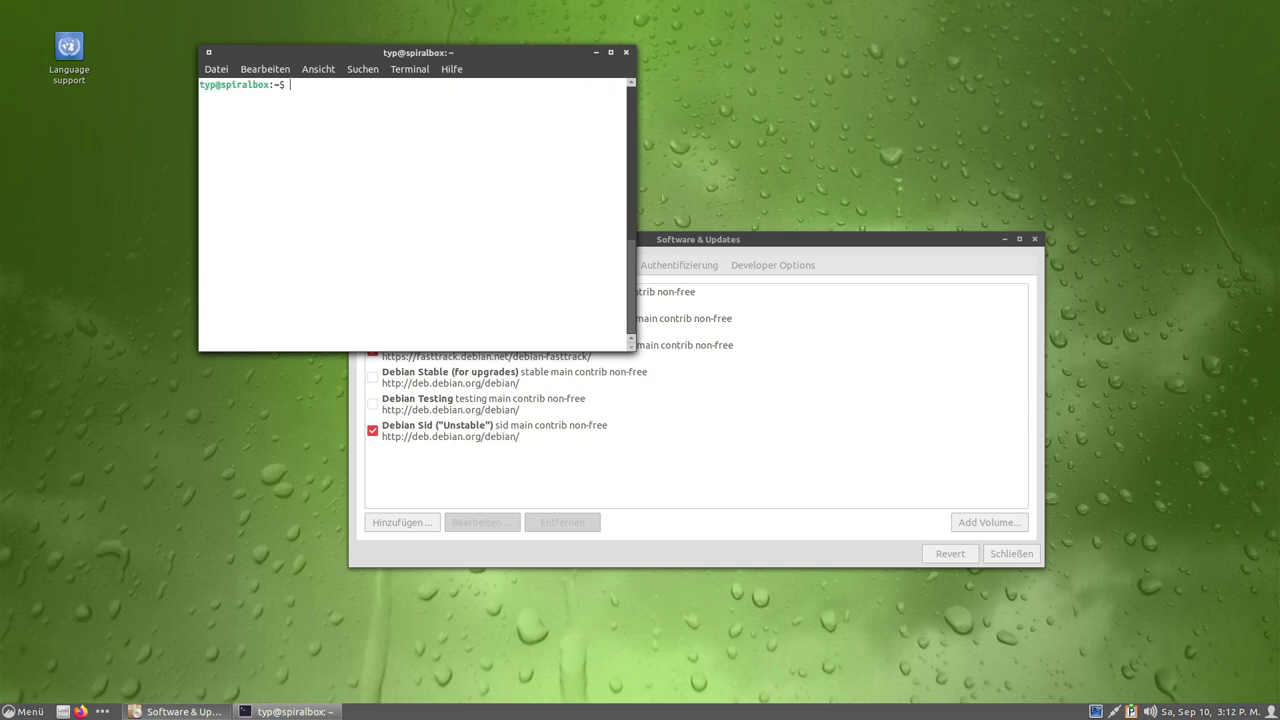
Recall the German Firefox language pack install command and enlarge the terminal text.
key(Up)
key(Up)
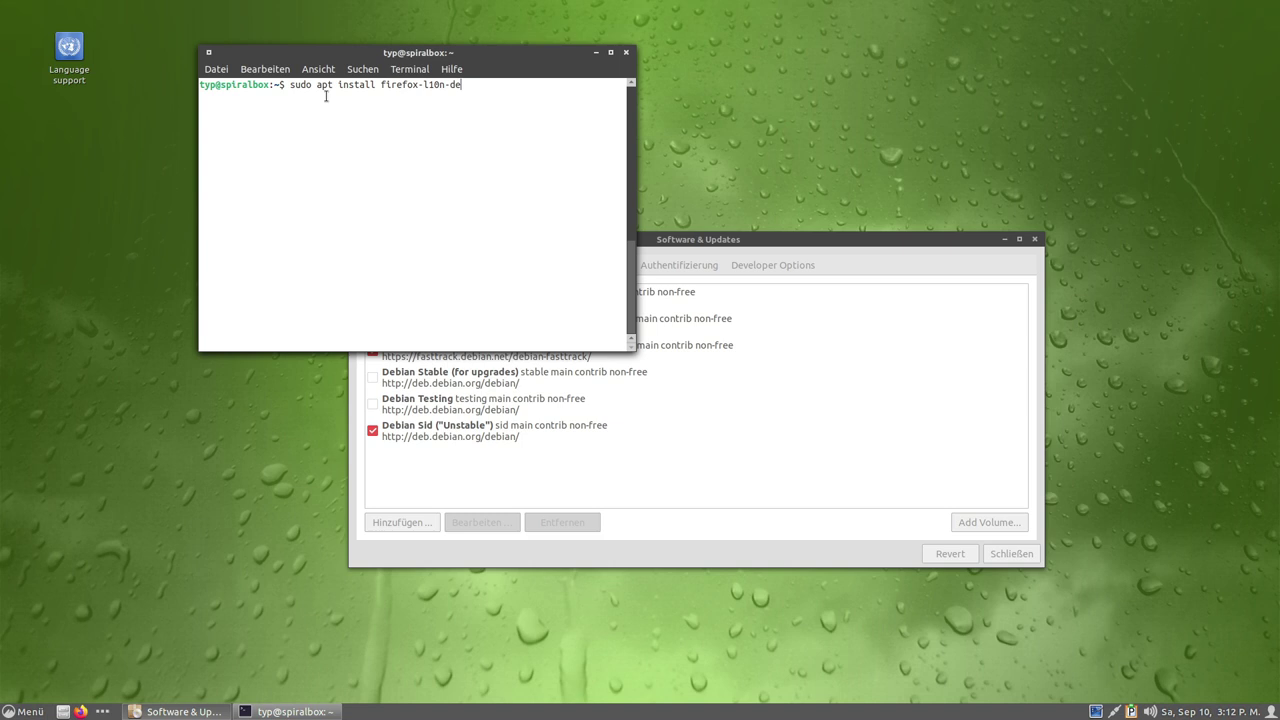
key(ctrl+plus)
key(ctrl+plus)
key(ctrl+plus)
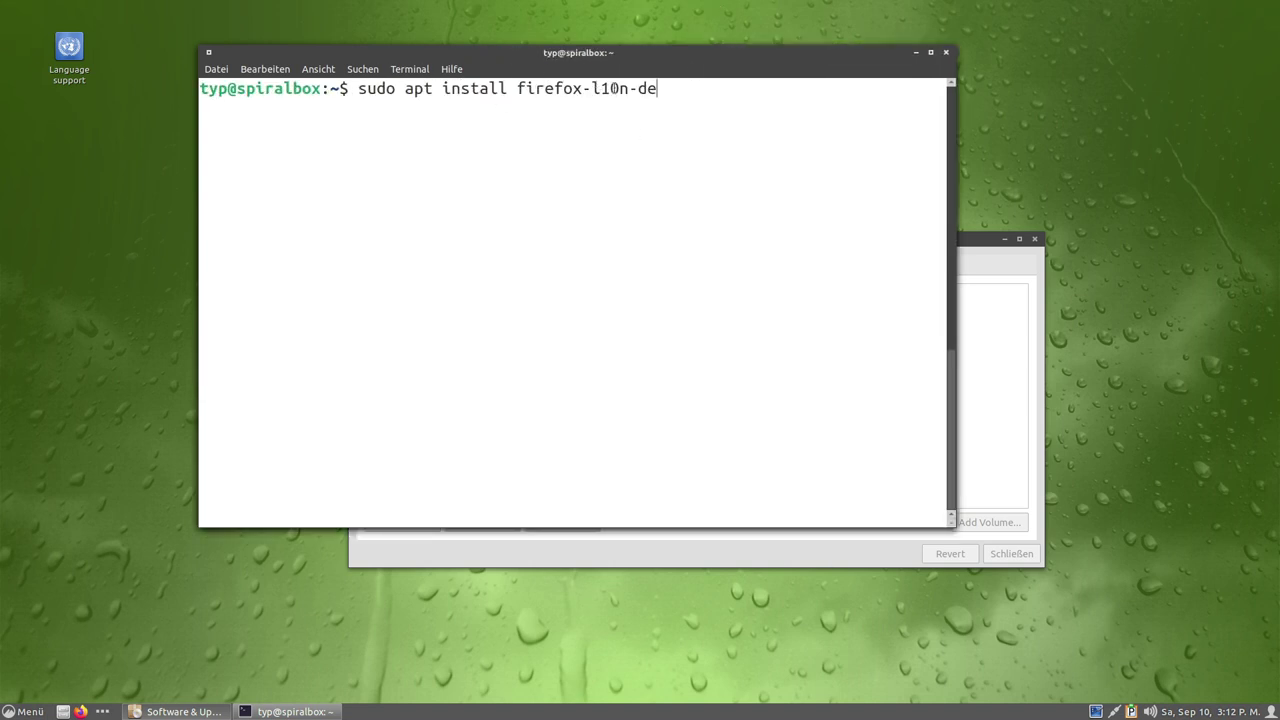
drag(592, 89, 630, 95)
click(628, 106)
drag(640, 88, 600, 92)
click(591, 91)
Set the command's language code to de and run the language pack install.
key(BackSpace)
key(BackSpace)
text(nl)
key(BackSpace)
key(BackSpace)
text(dk)
key(BackSpace)
key(BackSpace)
text(de)
key(Return)
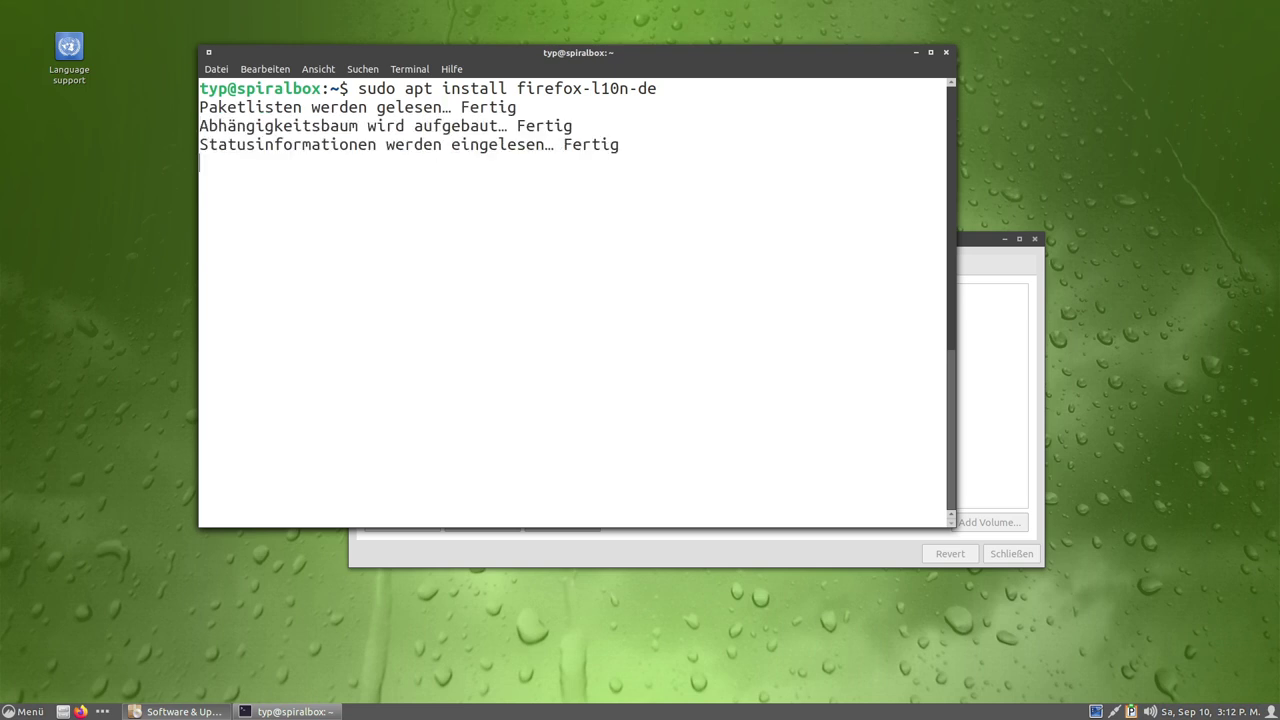
Accept the installation, close the package news, and choose Ja for automatic service restarts.
key(Return)
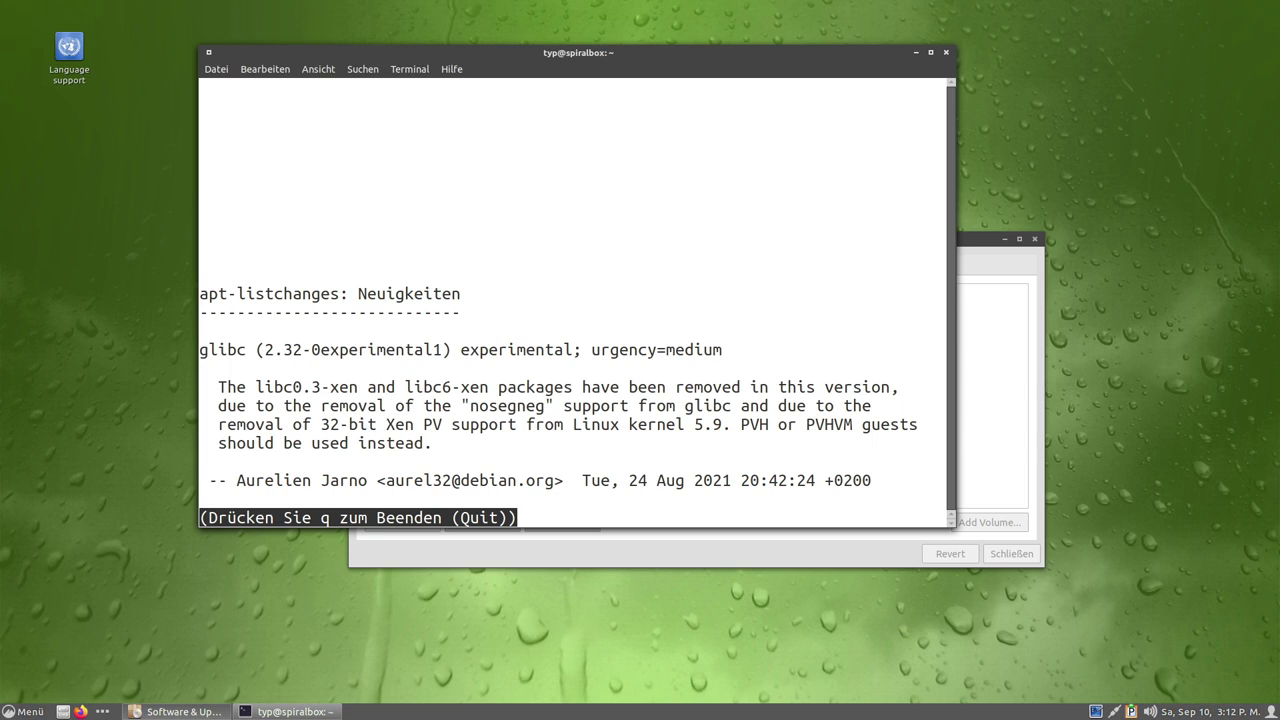
key(q)
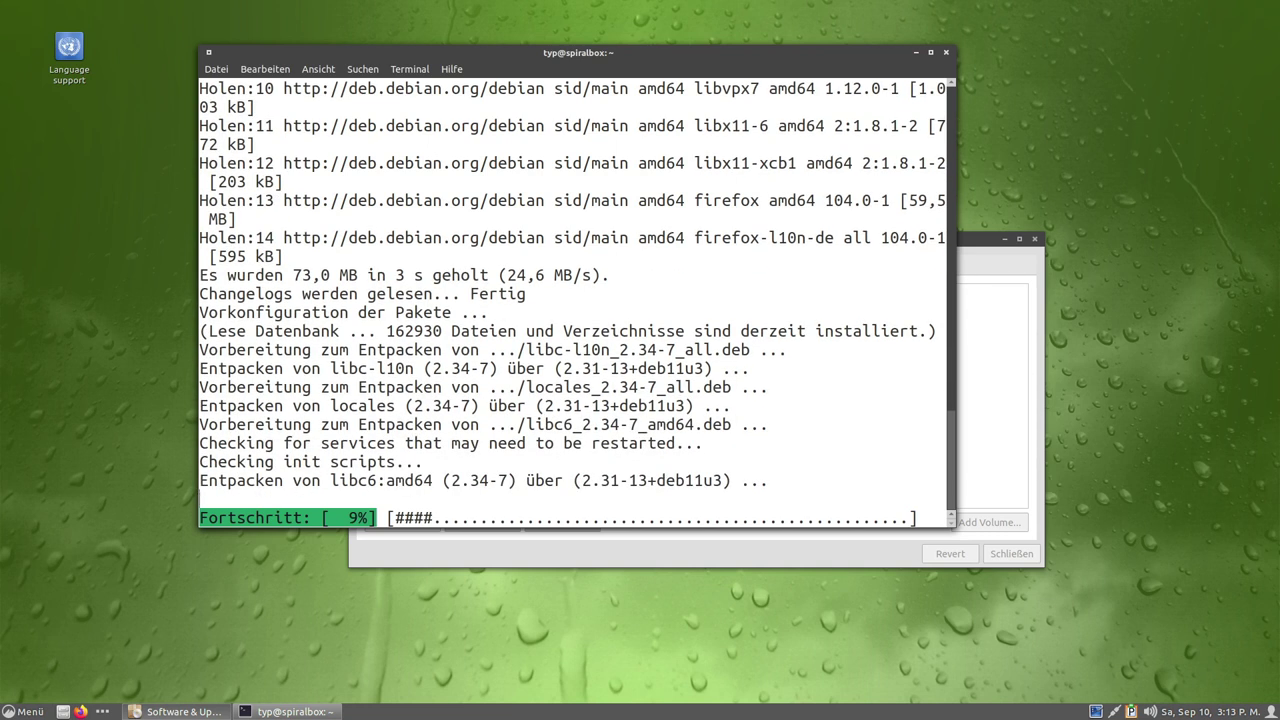
key(Right)
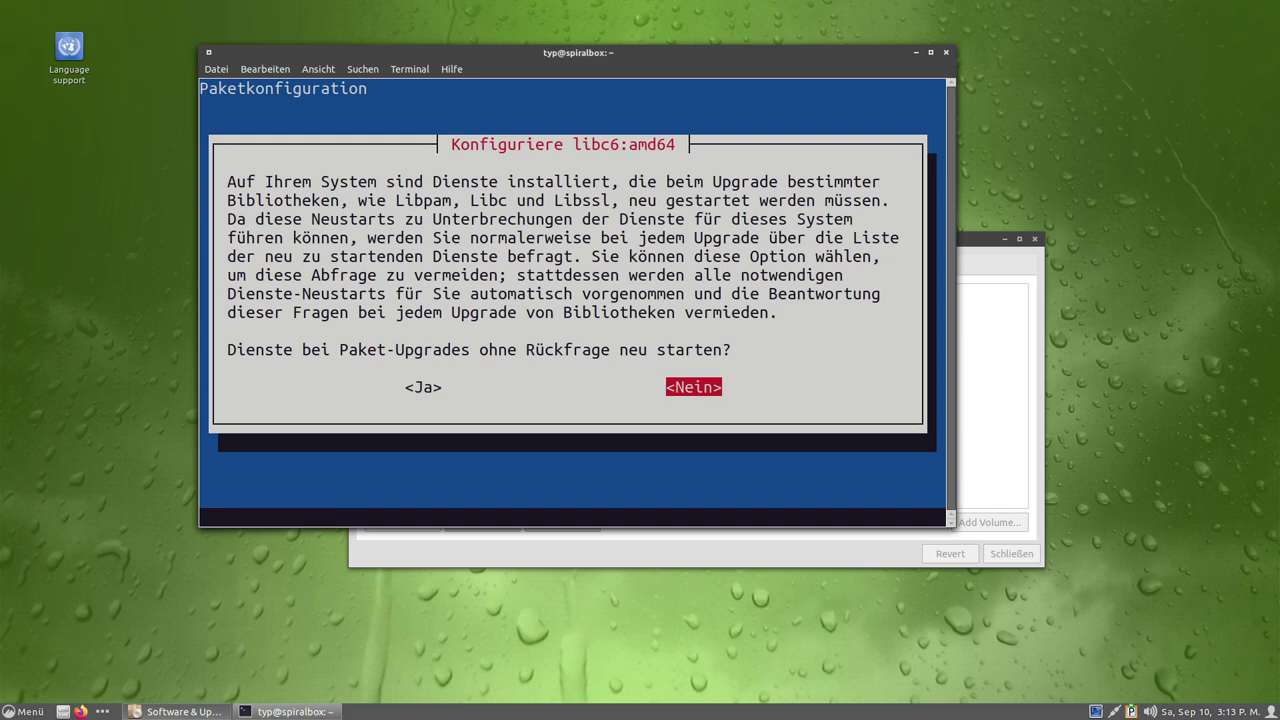
key(Left)
key(Return)
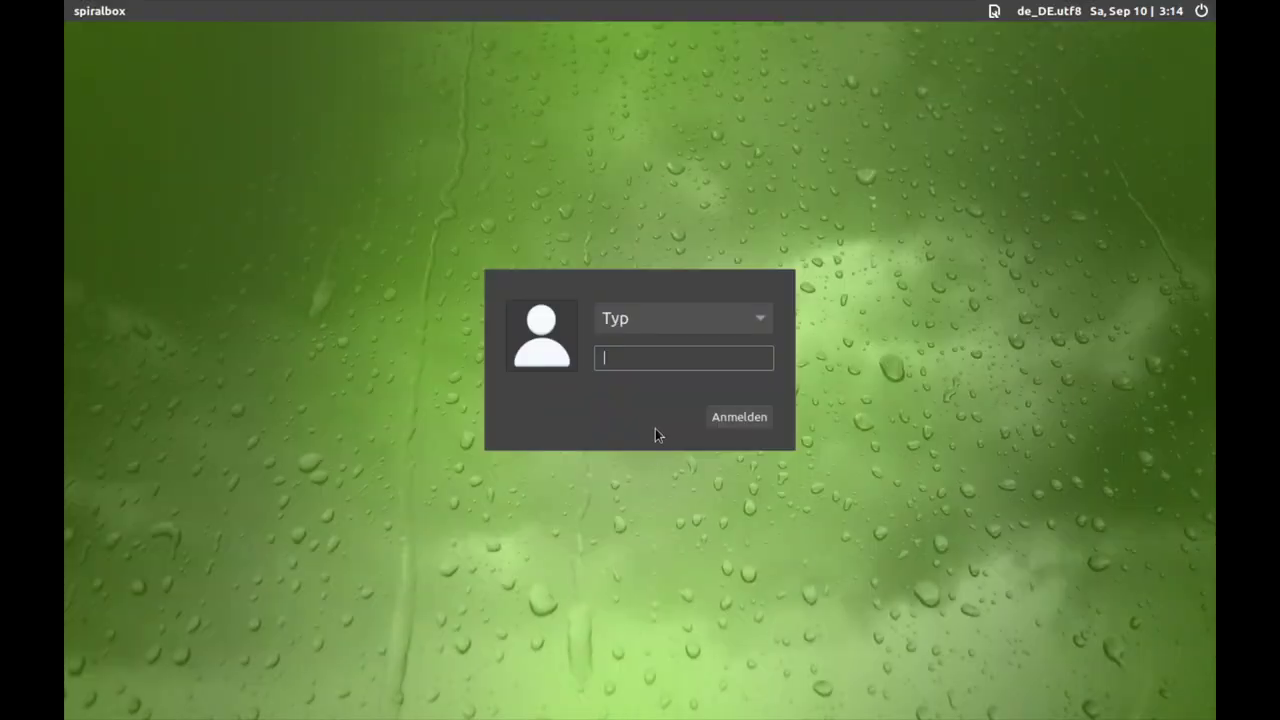
Log back in, start the second Firefox, and raise the English New Tab window.
text(•••)
key(Return)
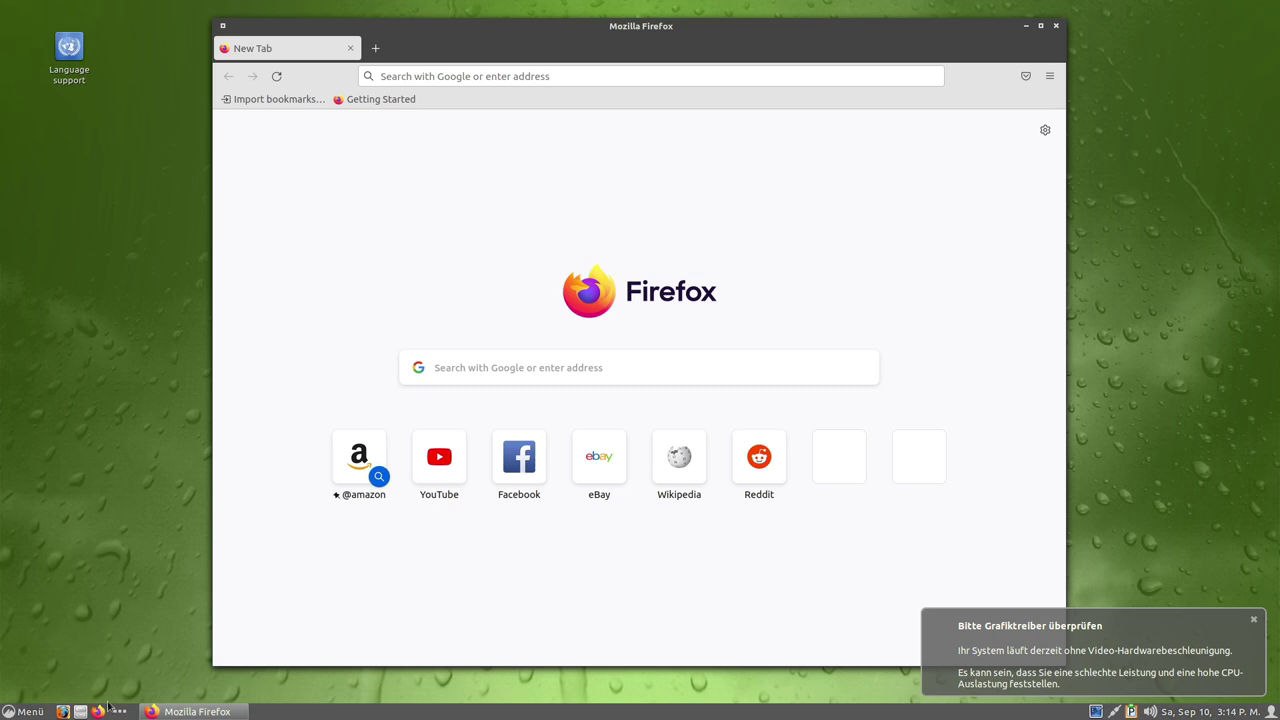
click(64, 711)
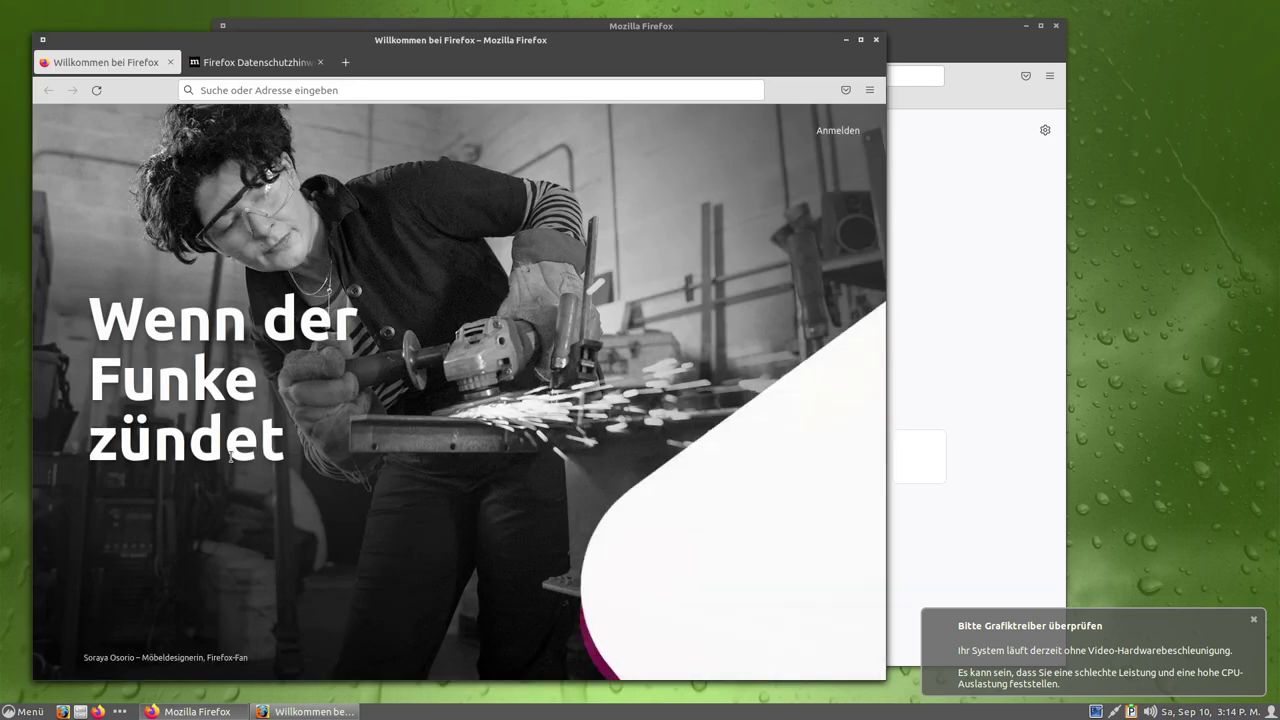
click(979, 42)
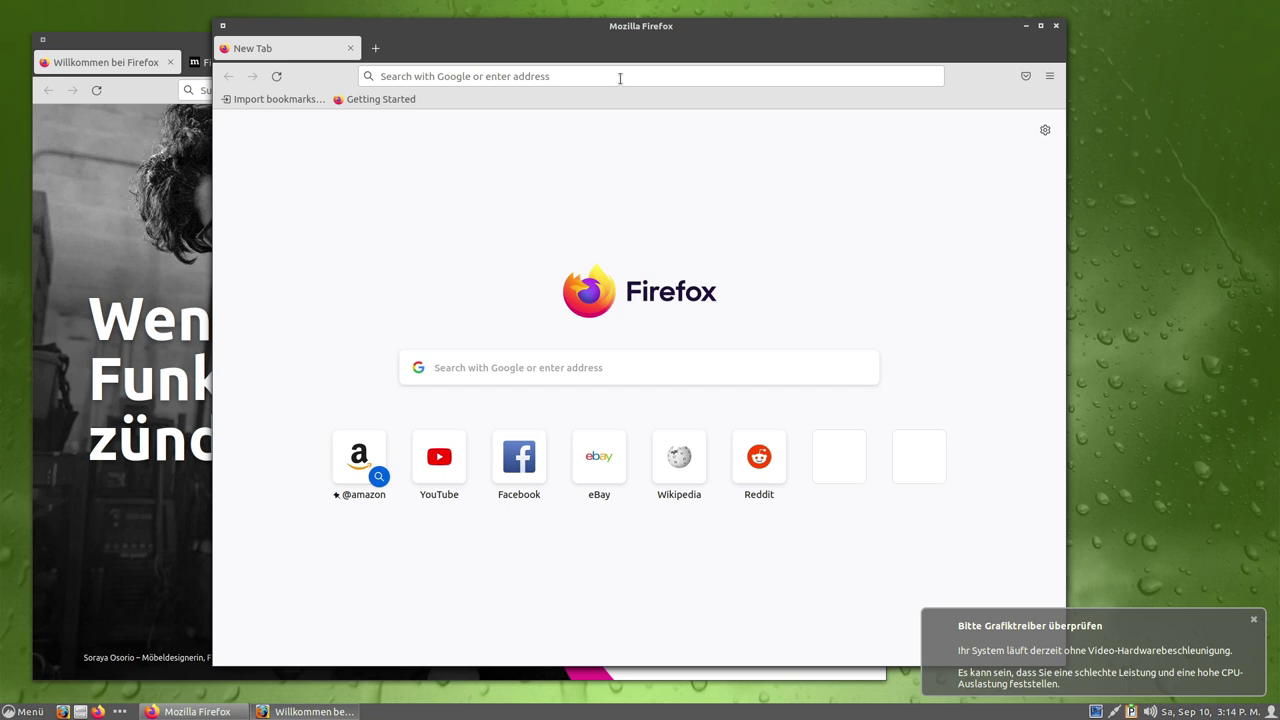
Show the English Firefox's About dialog, revealing version 91.10.0esr.
drag(639, 45, 783, 58)
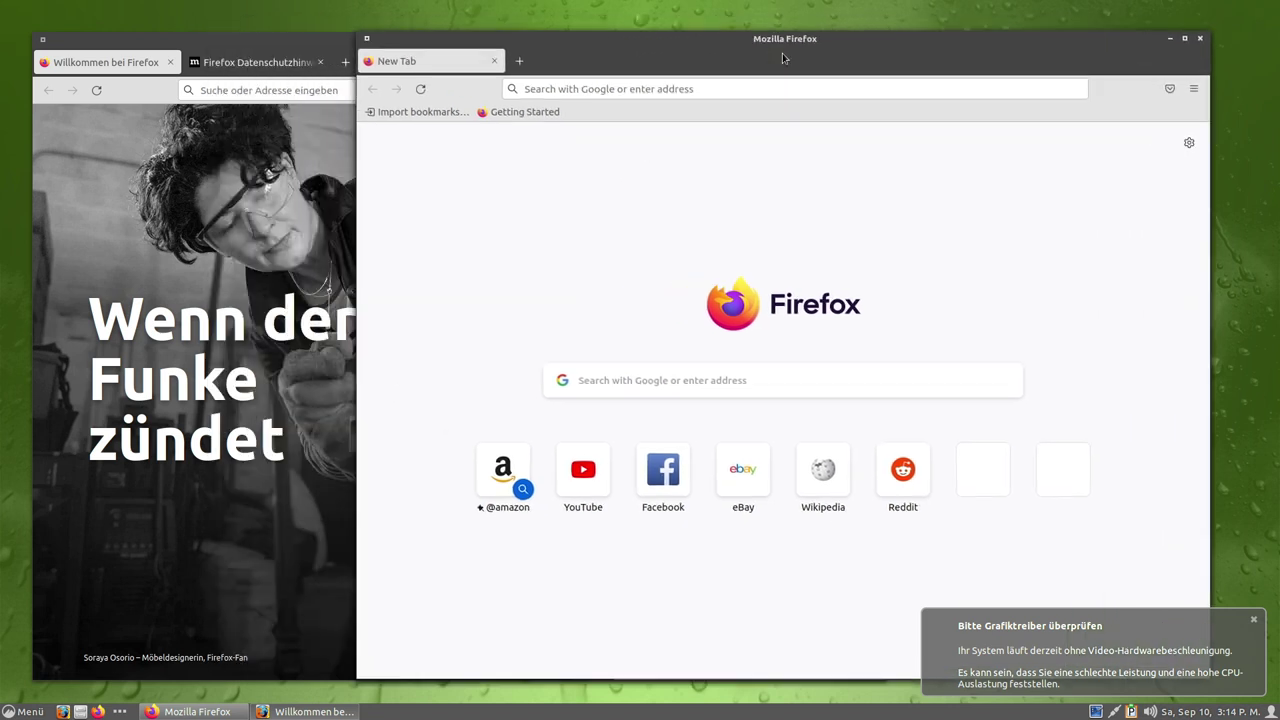
click(1193, 88)
click(1080, 477)
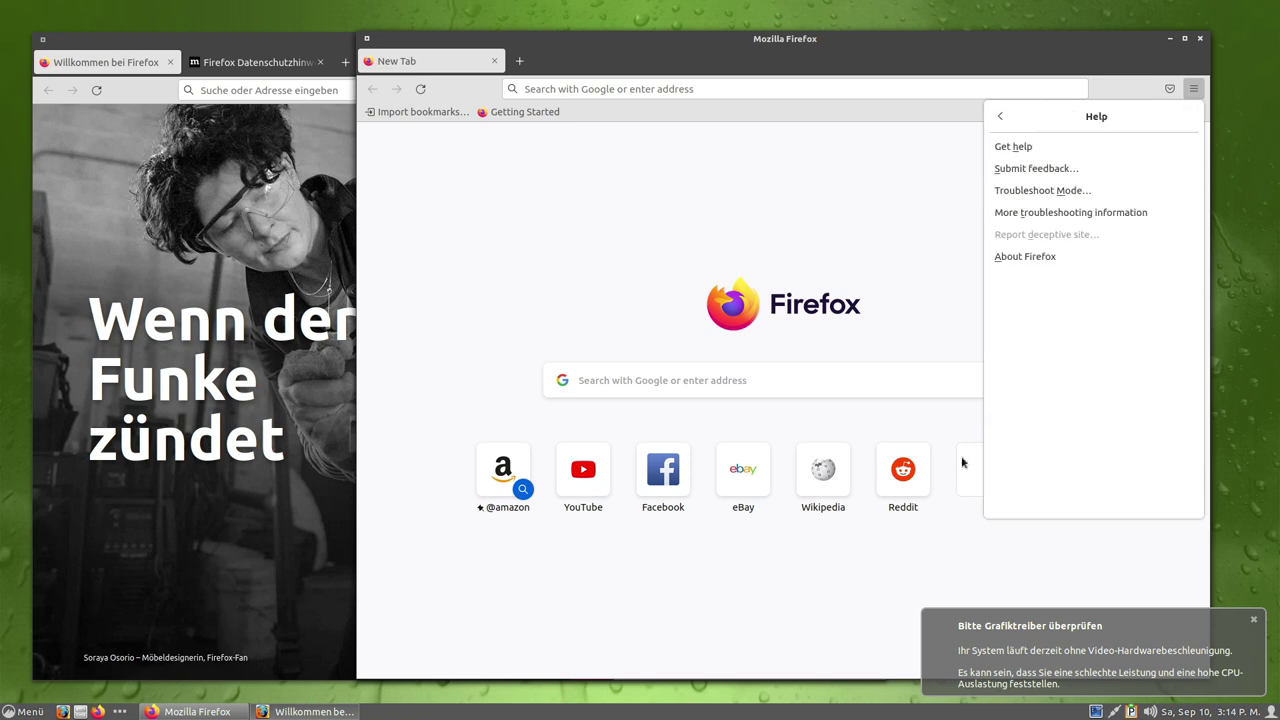
click(1040, 259)
drag(755, 334, 803, 334)
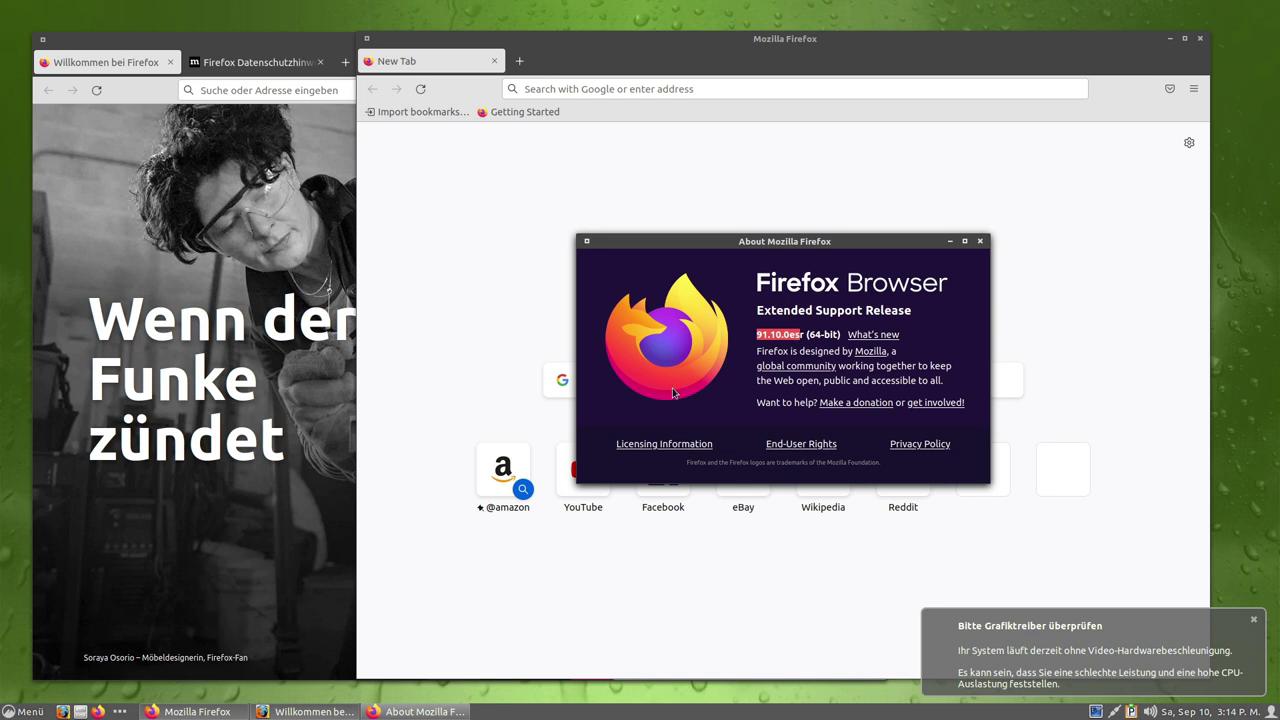
Show the German Firefox's About dialog, revealing version 104.0.
click(157, 244)
click(866, 90)
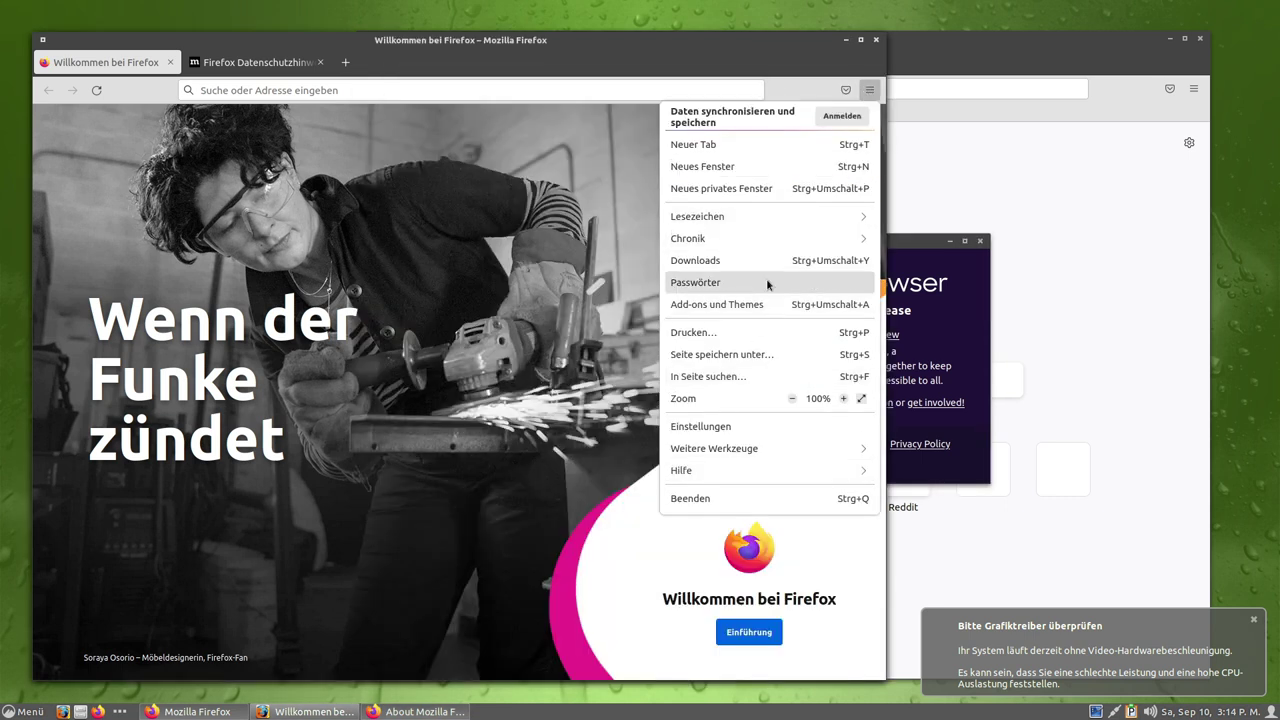
click(760, 470)
click(686, 491)
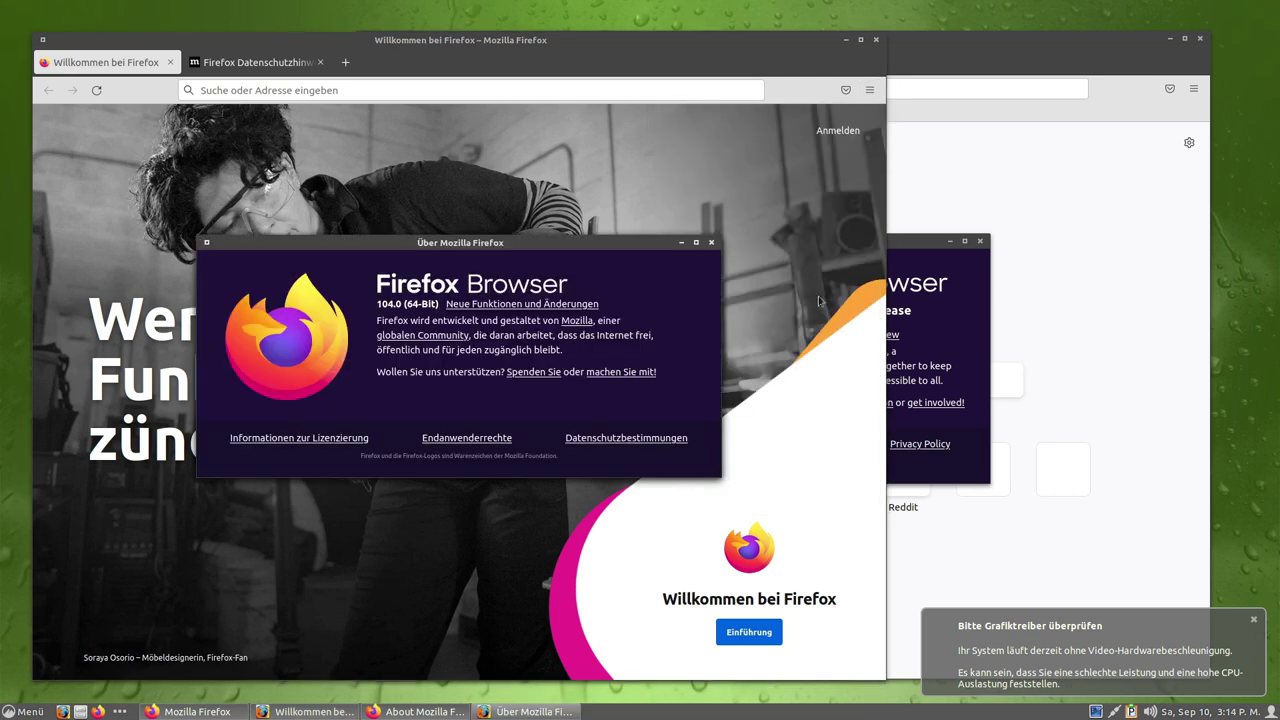
drag(377, 306, 410, 309)
click(377, 306)
drag(449, 244, 401, 235)
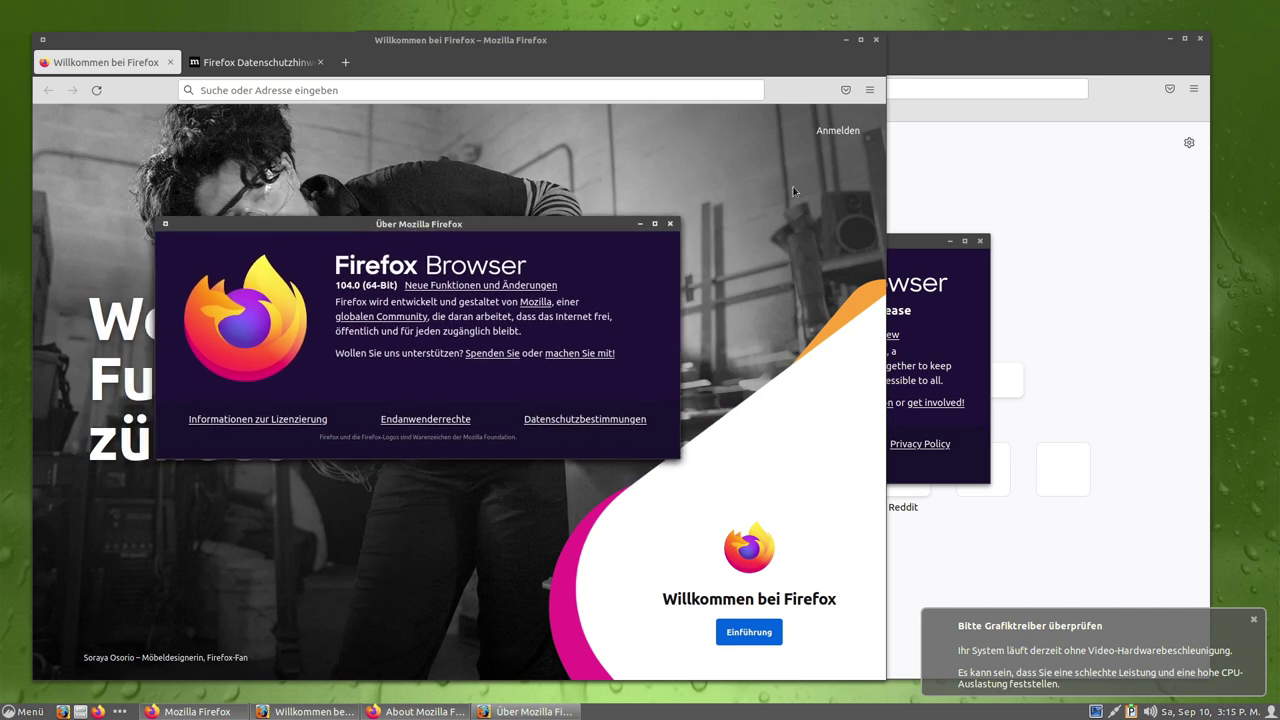
Close the English Firefox New Tab window and its About dialog.
click(869, 90)
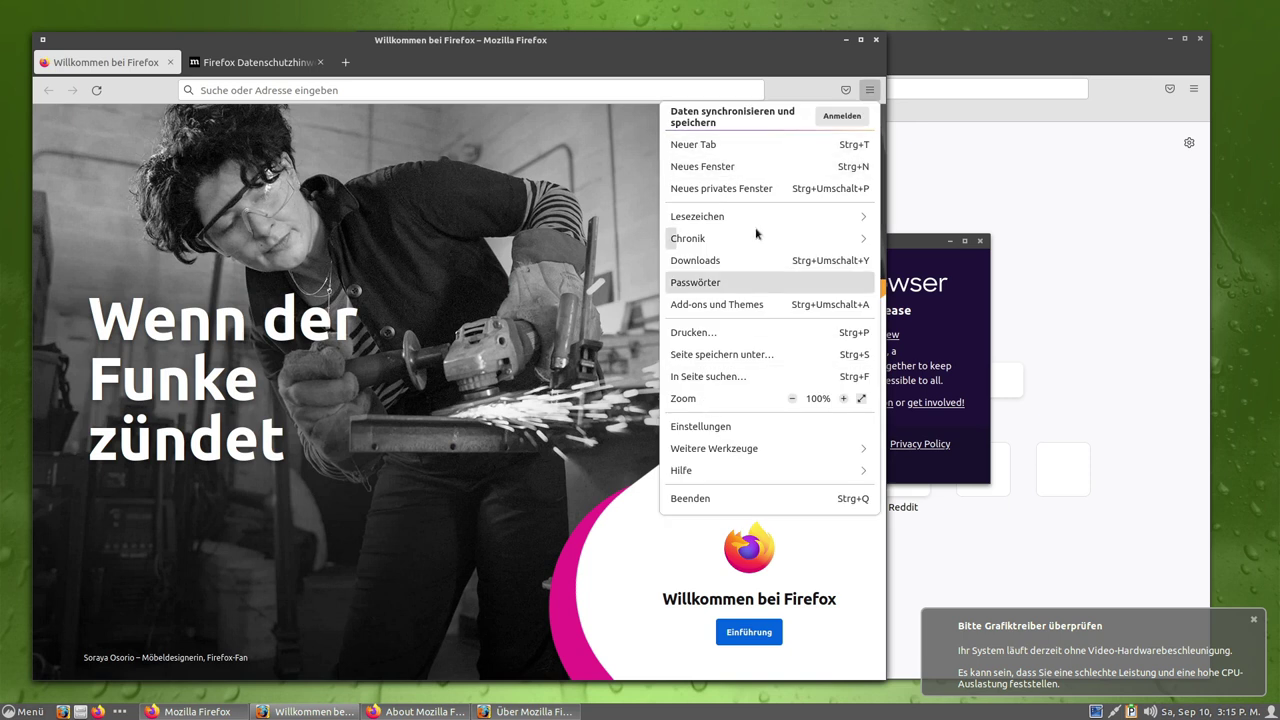
click(1091, 224)
click(1091, 224)
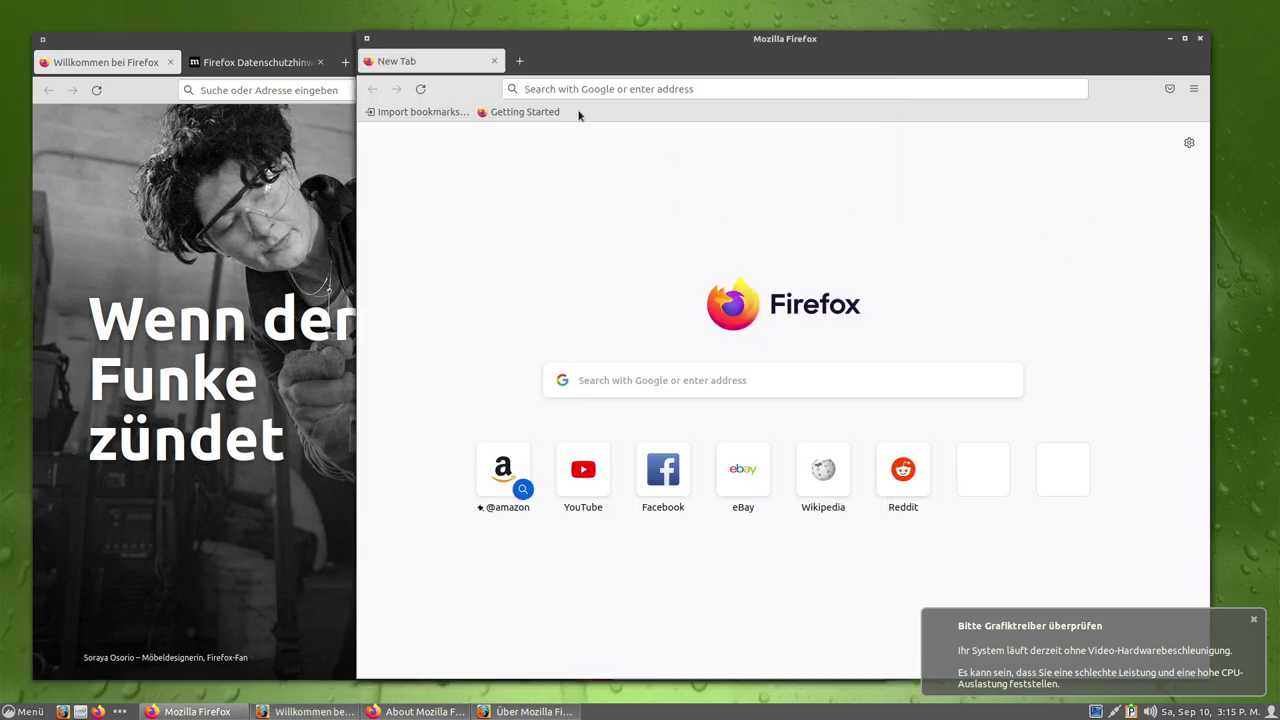
click(1200, 92)
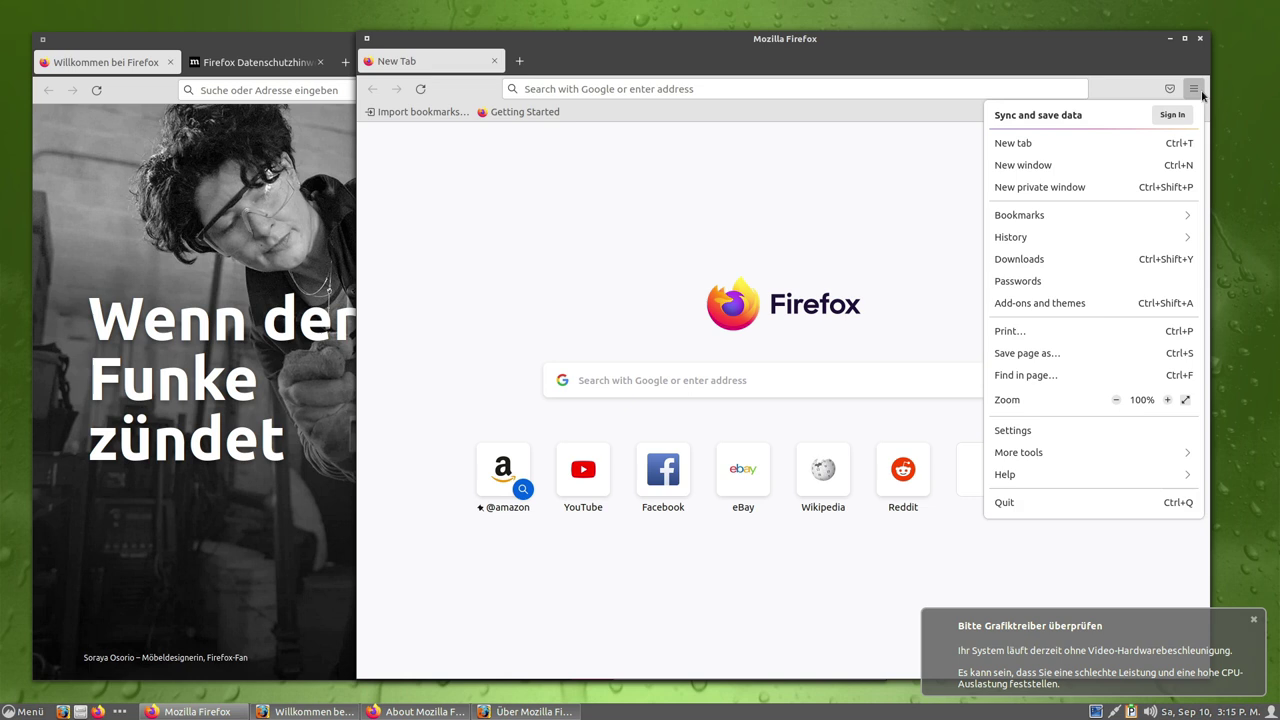
click(979, 78)
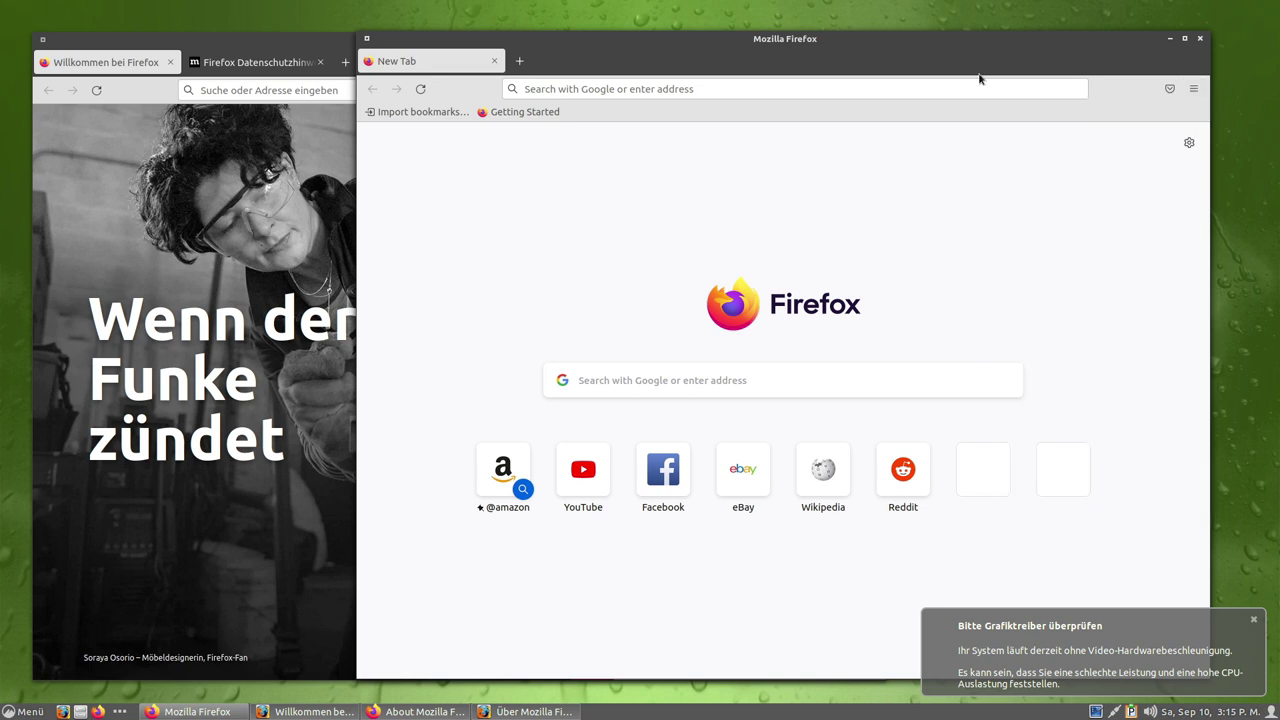
click(1200, 38)
click(913, 236)
key(Escape)
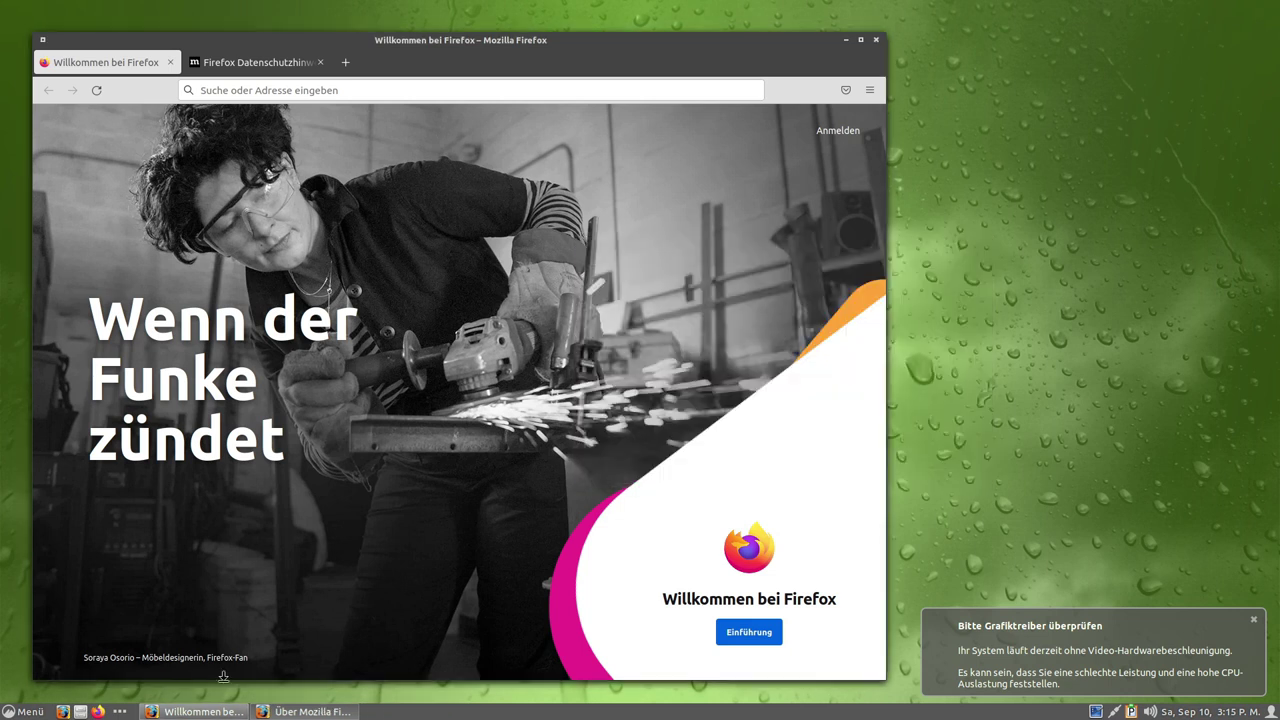
Purge firefox-esr with sudo apt purge, entering the password, then close the terminal.
right_click(98, 711)
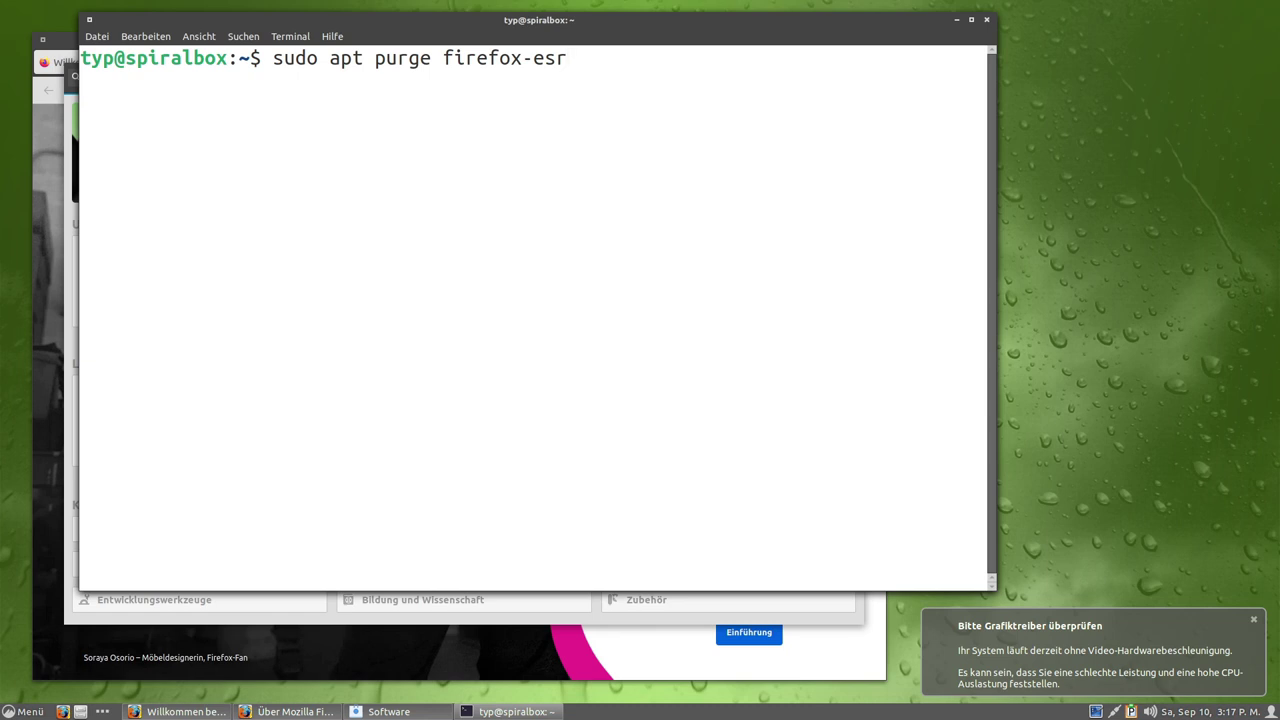
key(Return)
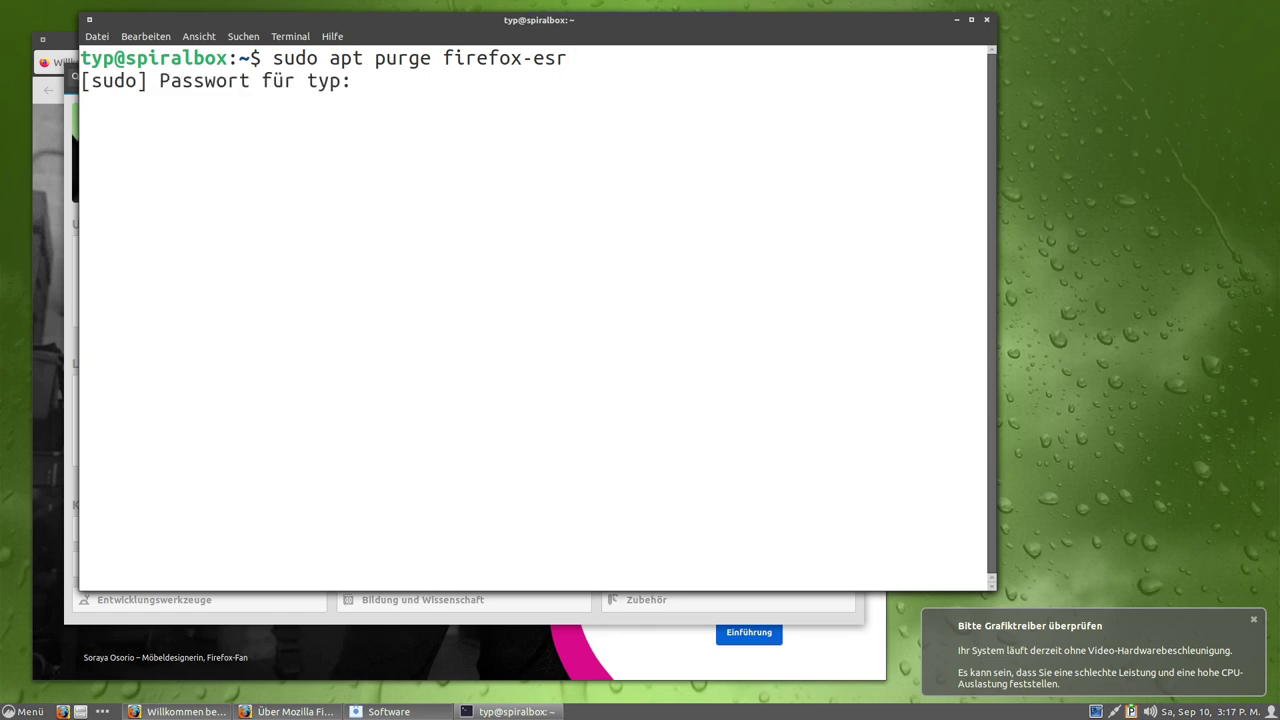
text(***)
key(Return)
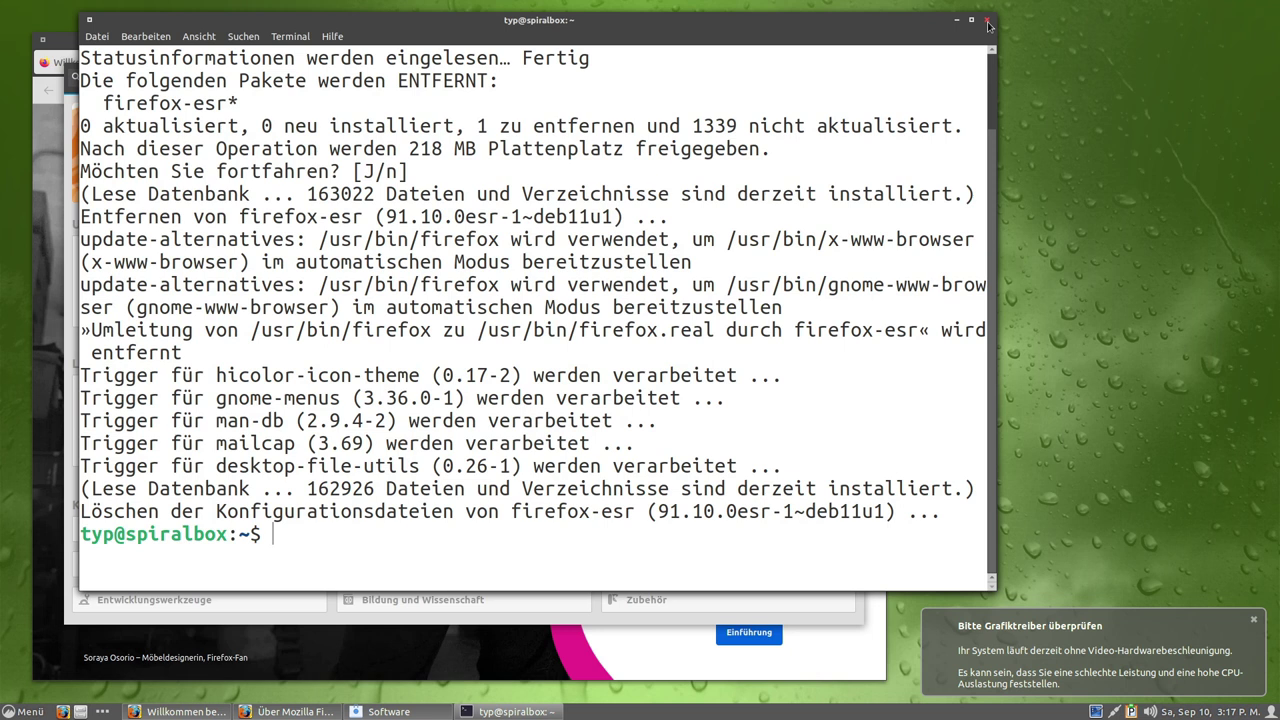
click(988, 24)
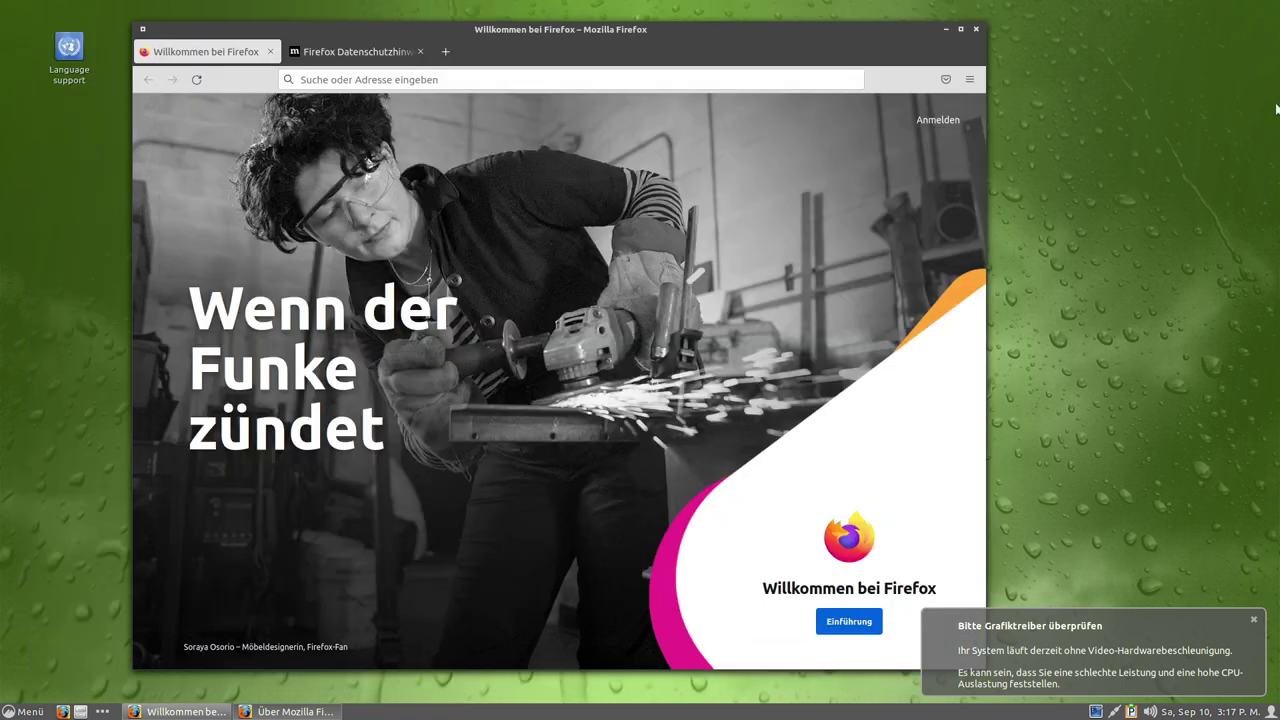
Close the German Firefox and open the panel clock's Einrichten settings.
click(977, 34)
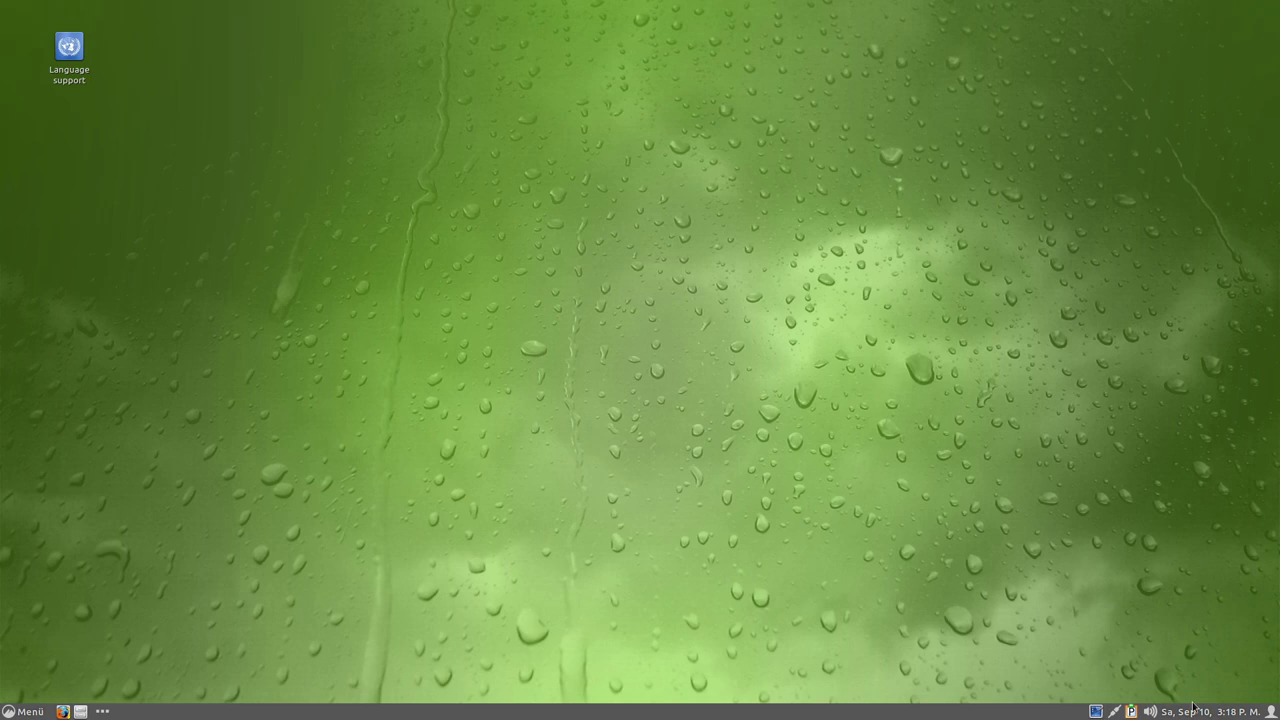
click(1185, 712)
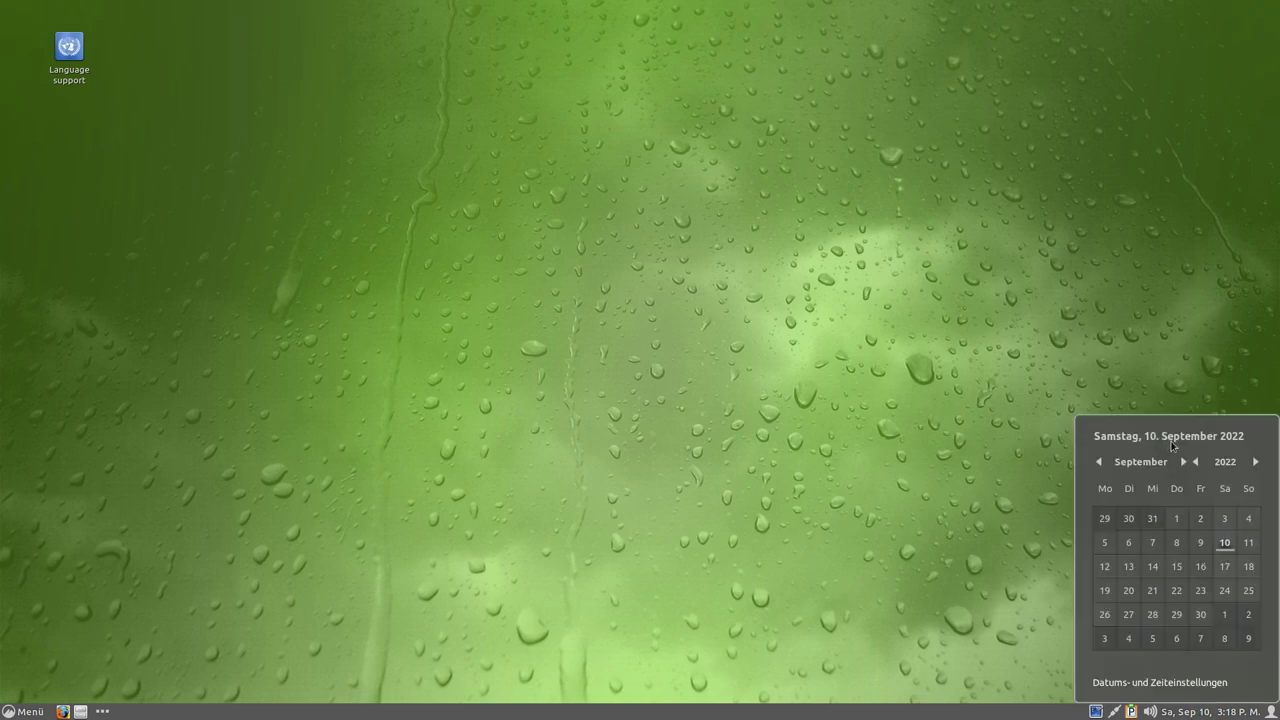
click(1032, 585)
click(1240, 713)
right_click(1238, 713)
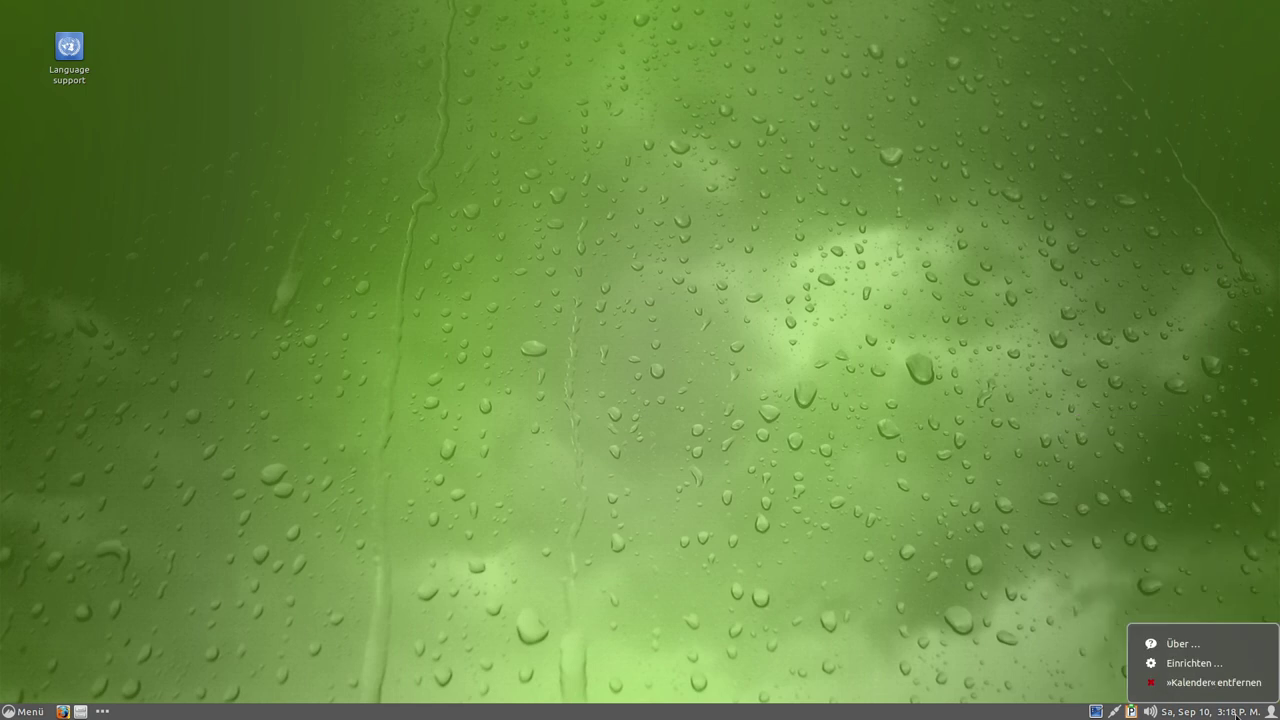
click(1194, 663)
Select the custom date format and open its strftime format reference page.
mouse_move(1224, 714)
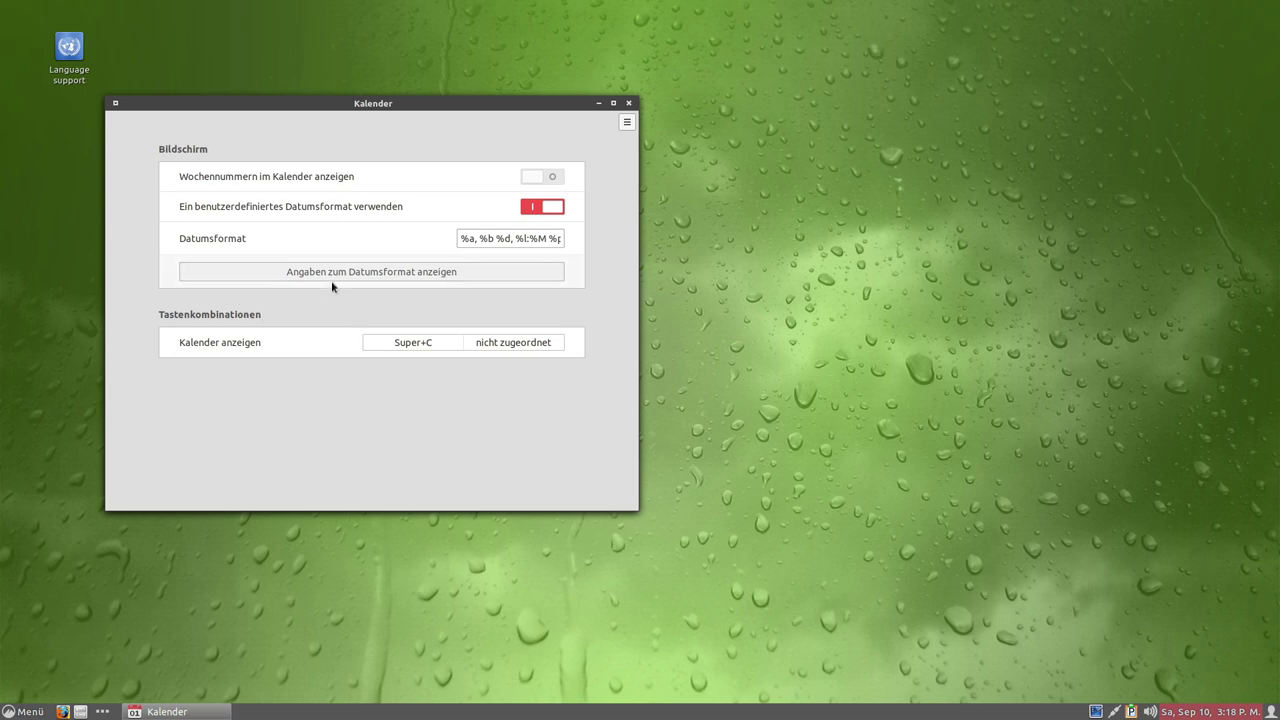
click(526, 238)
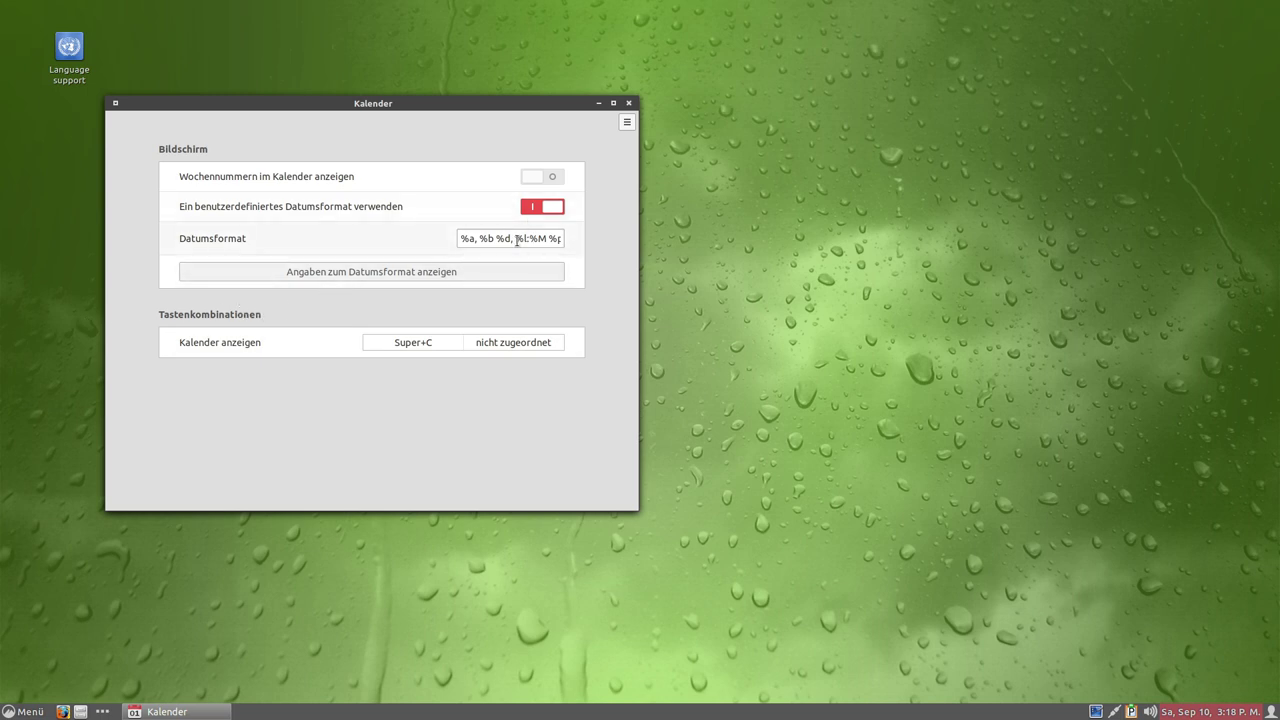
key(shift+Home)
click(552, 236)
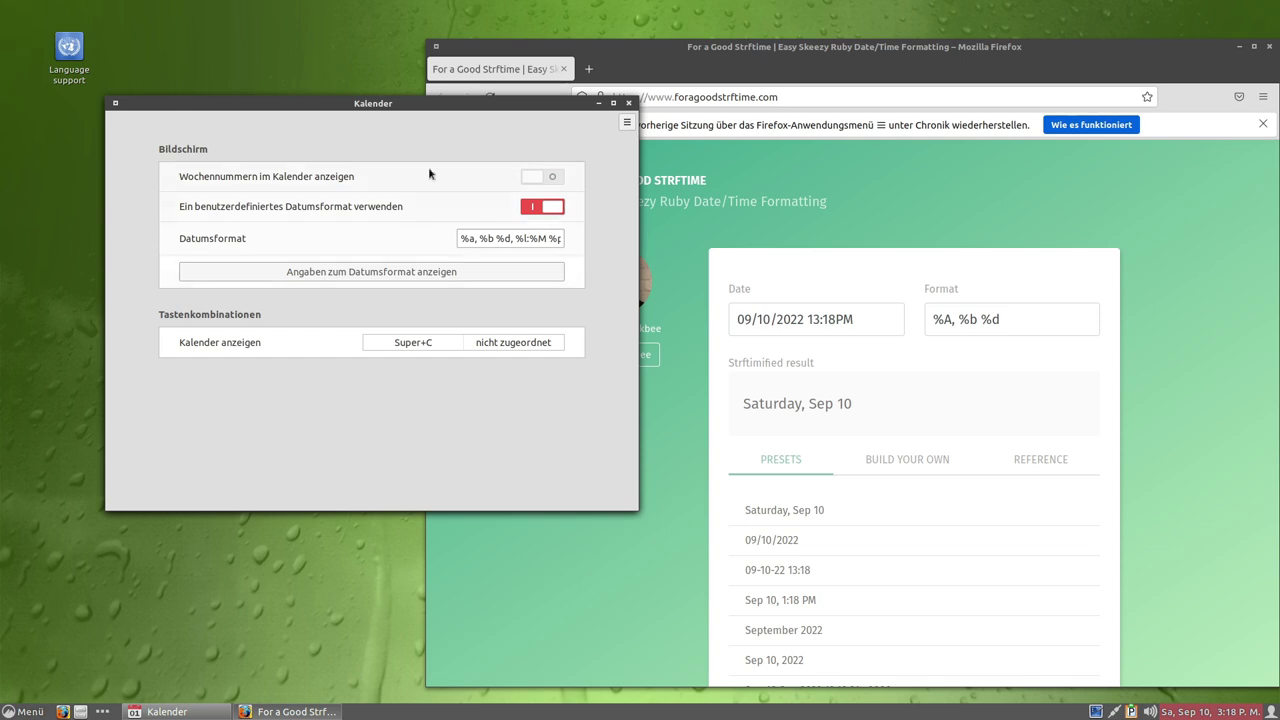
drag(401, 104, 346, 127)
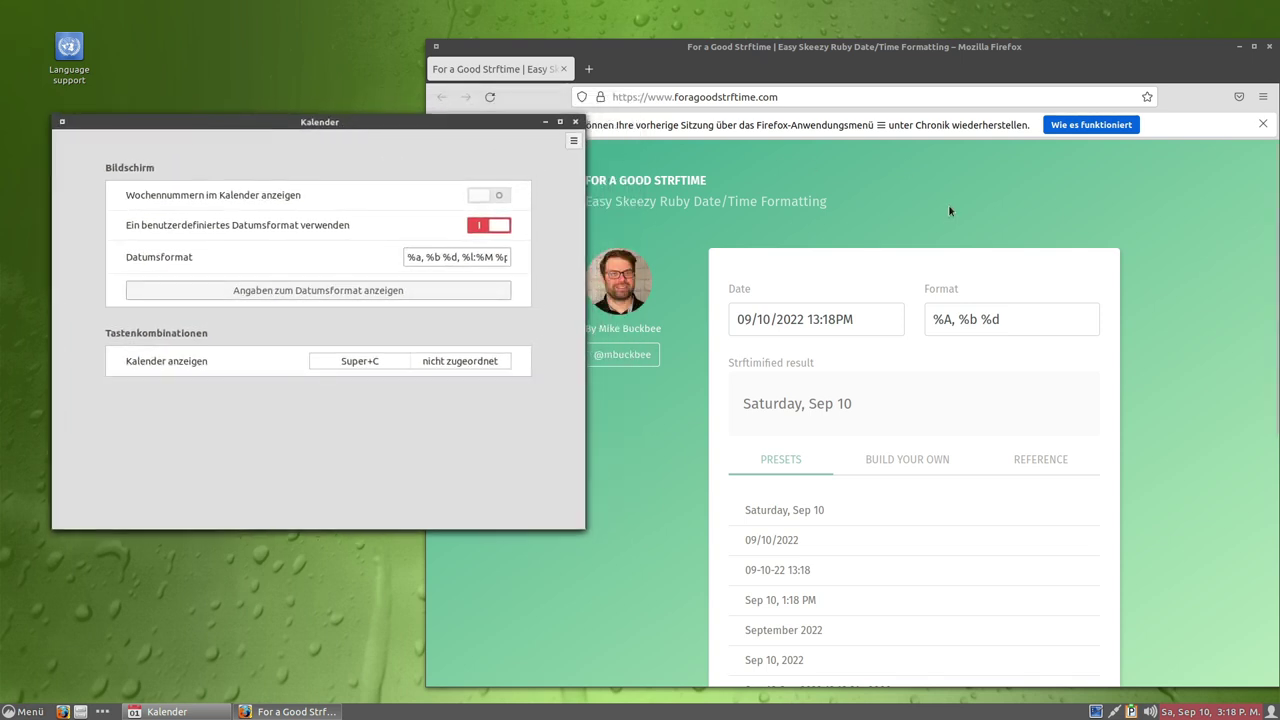
On foragoodstrftime.com, apply the 09-10-22 13:18 preset and select its %H:%M part.
click(948, 204)
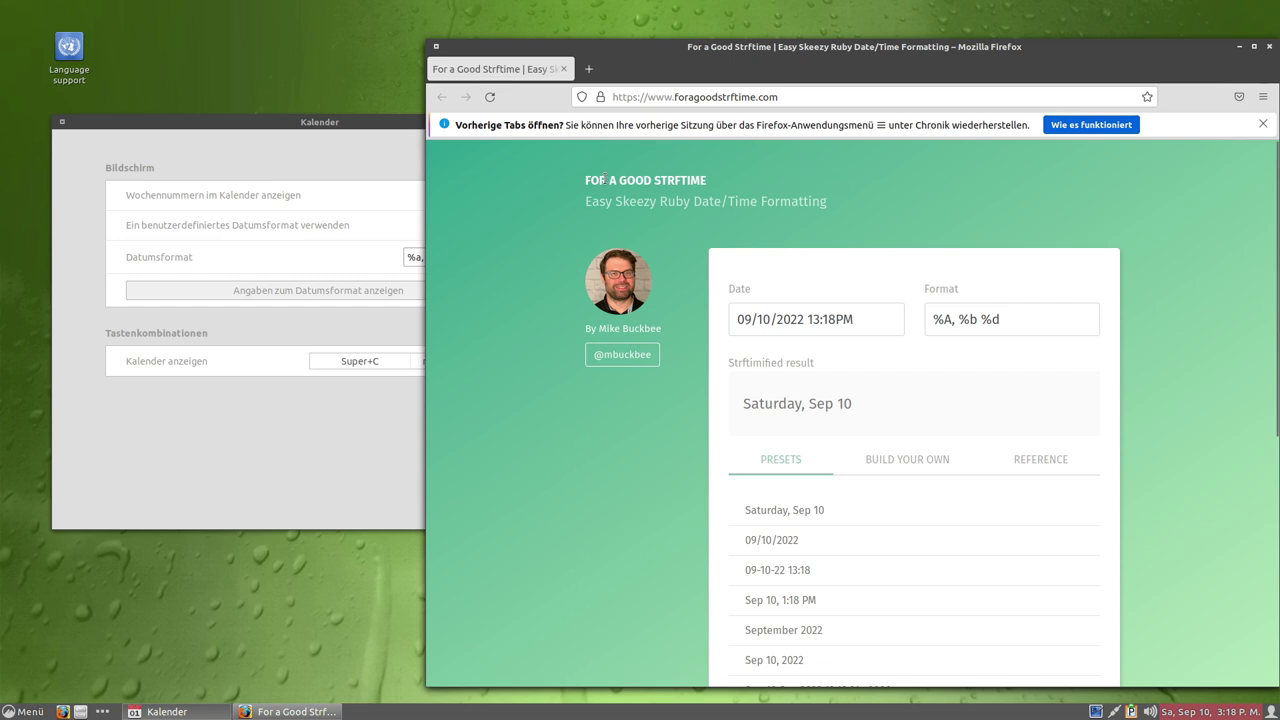
drag(654, 180, 696, 180)
click(643, 196)
scroll(617, 393, down, 3)
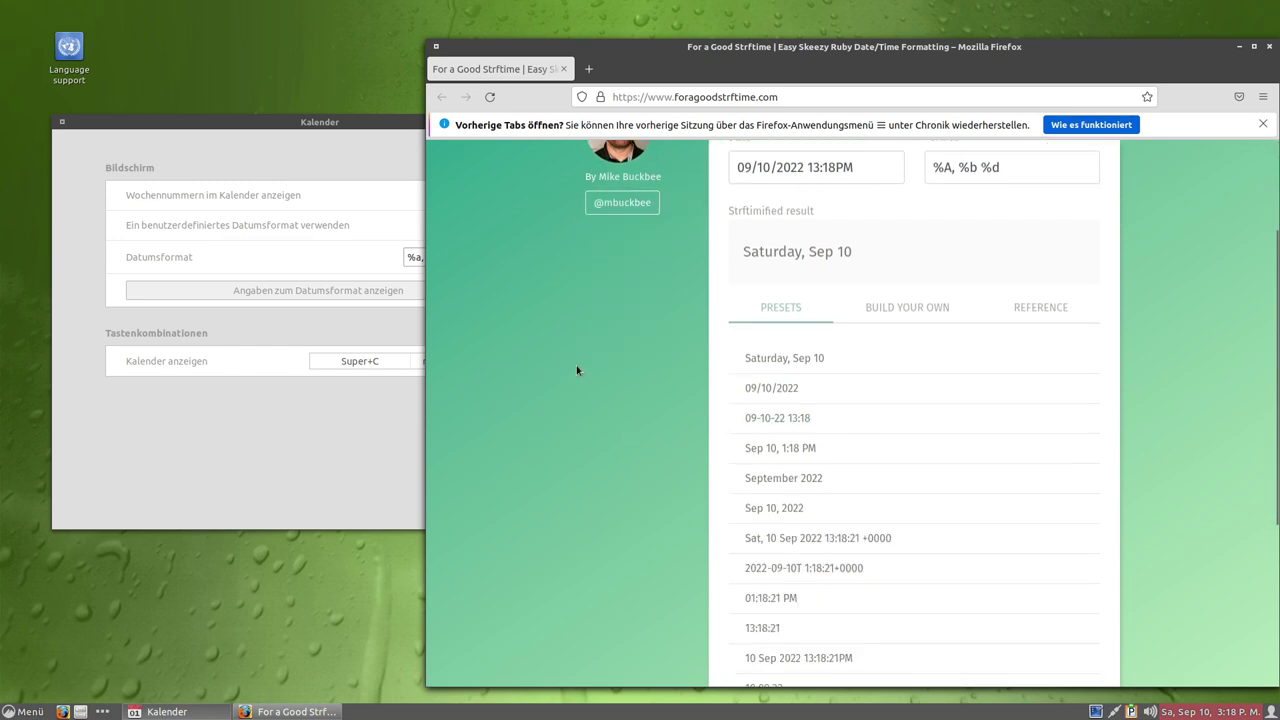
scroll(752, 325, up, 3)
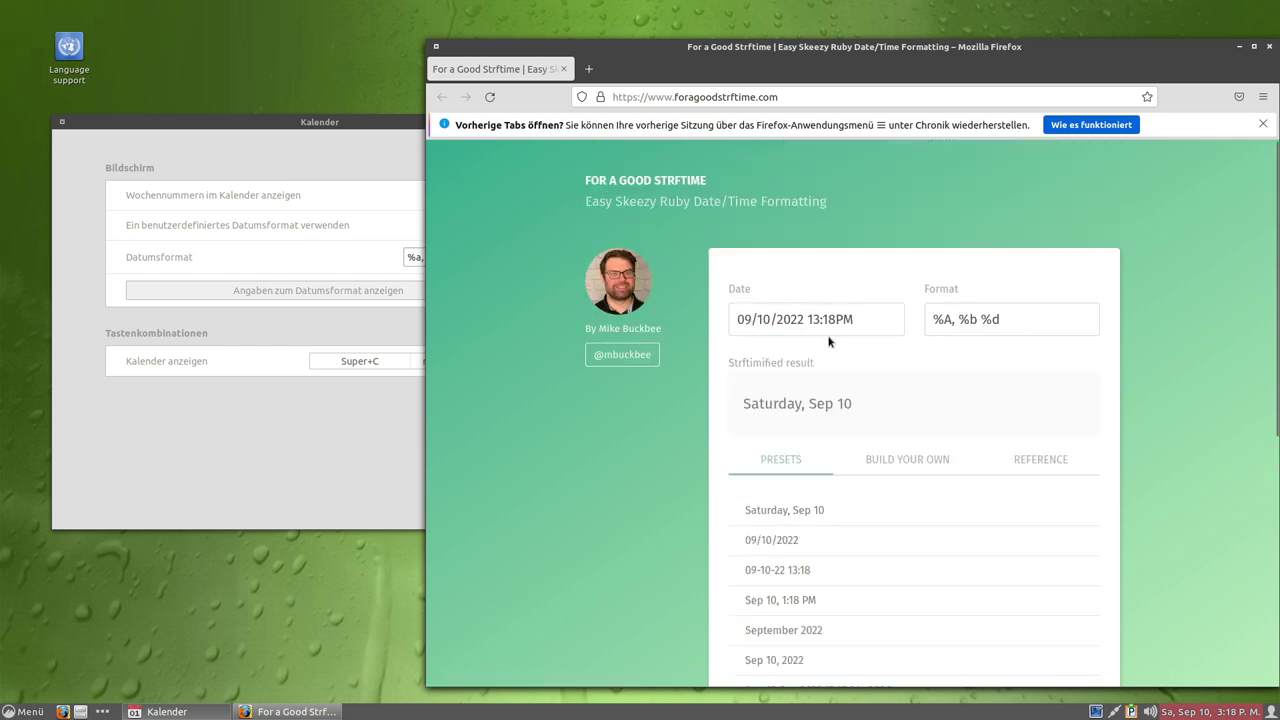
scroll(857, 503, down, 3)
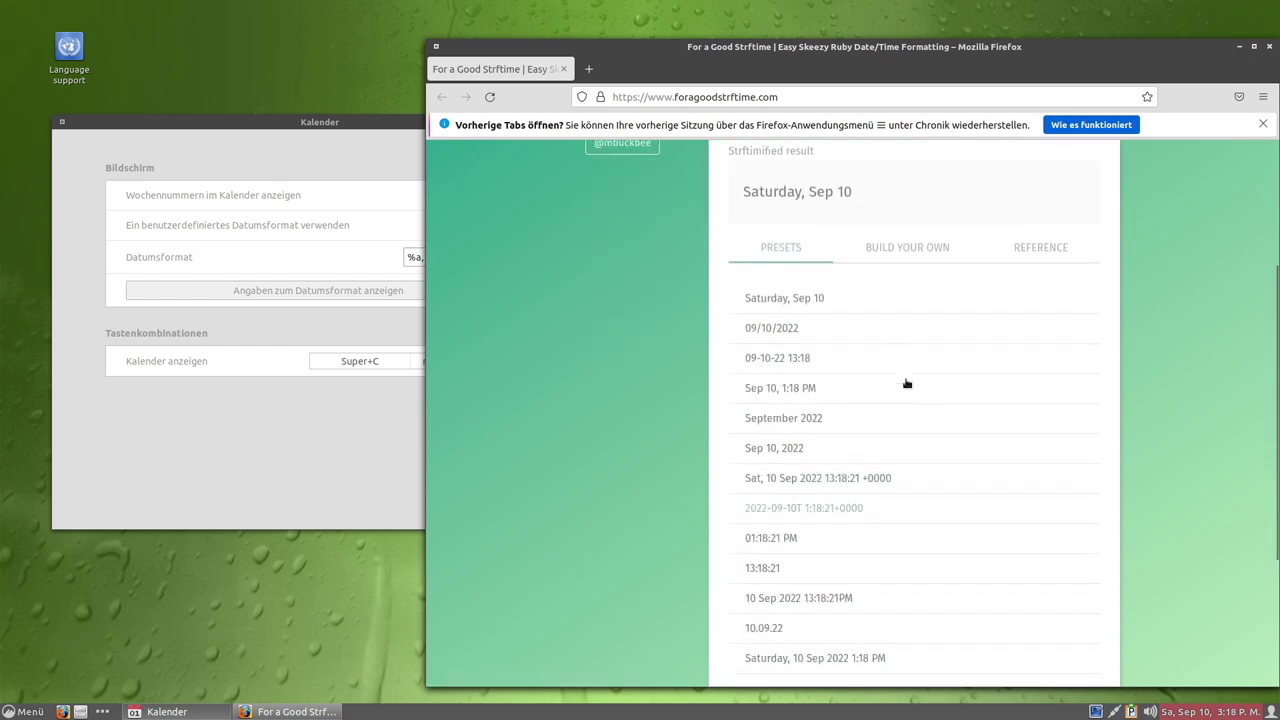
scroll(836, 326, down, 1)
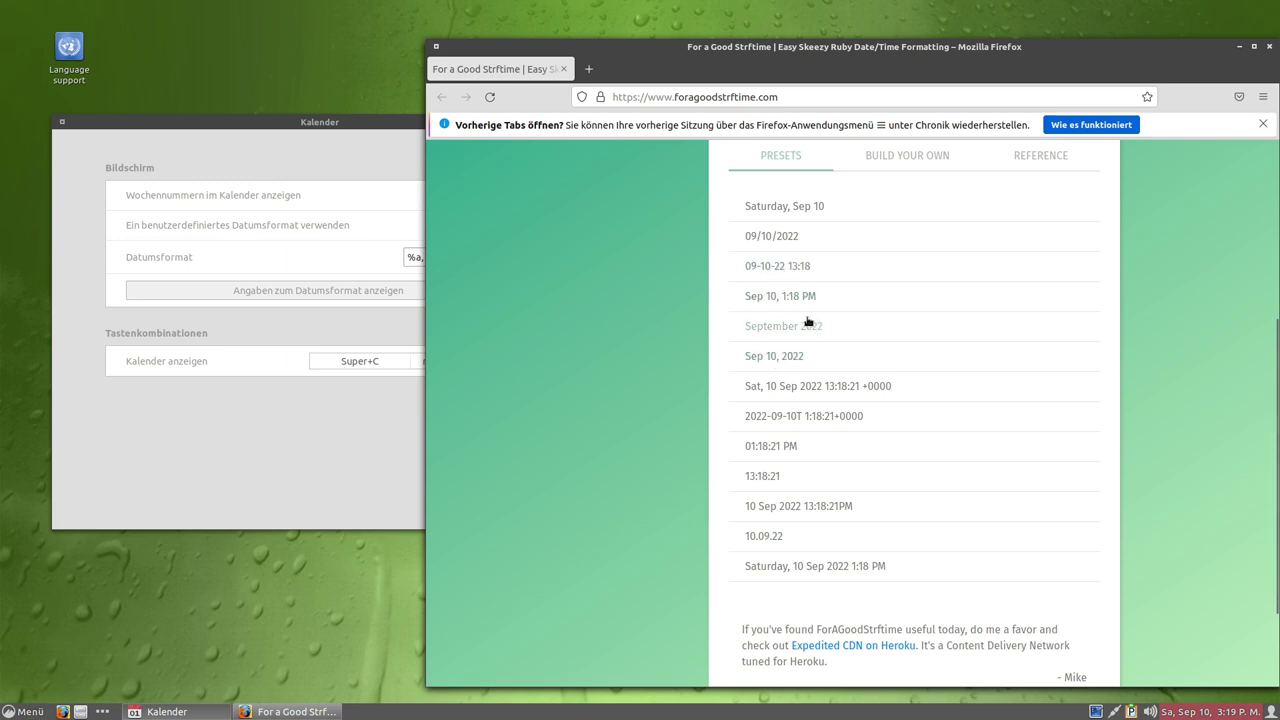
click(800, 276)
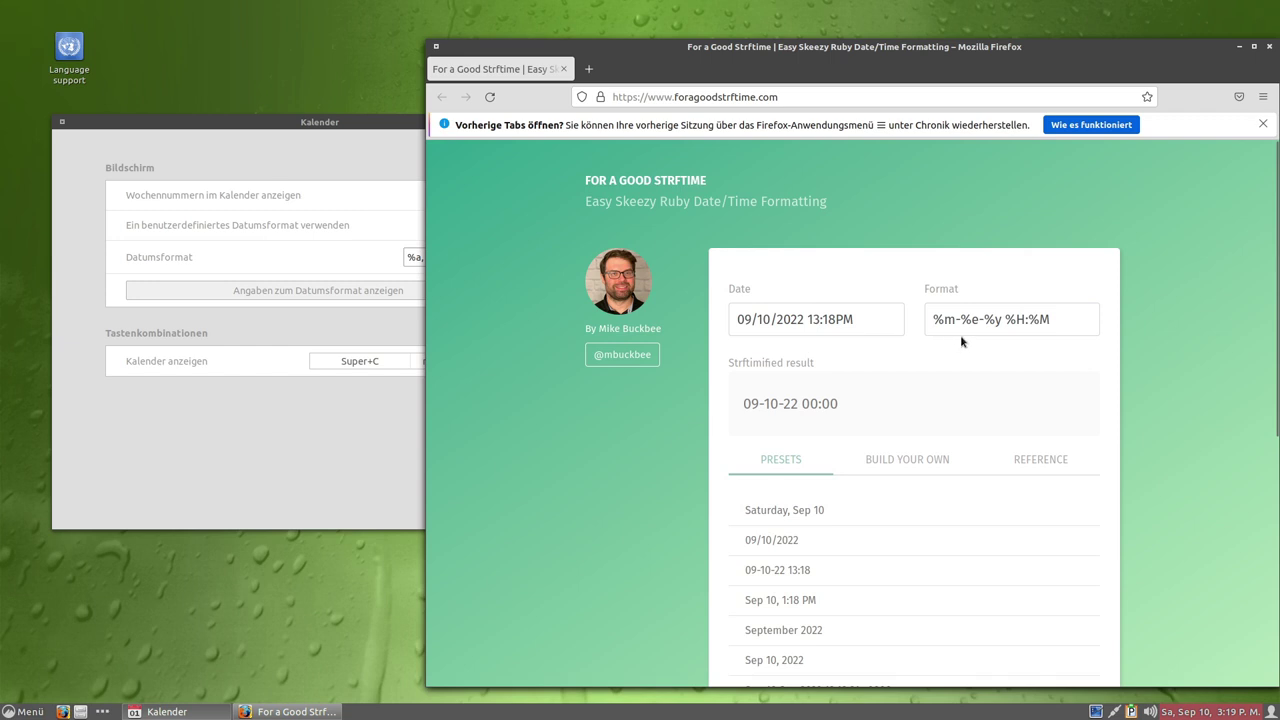
drag(1006, 319, 1049, 319)
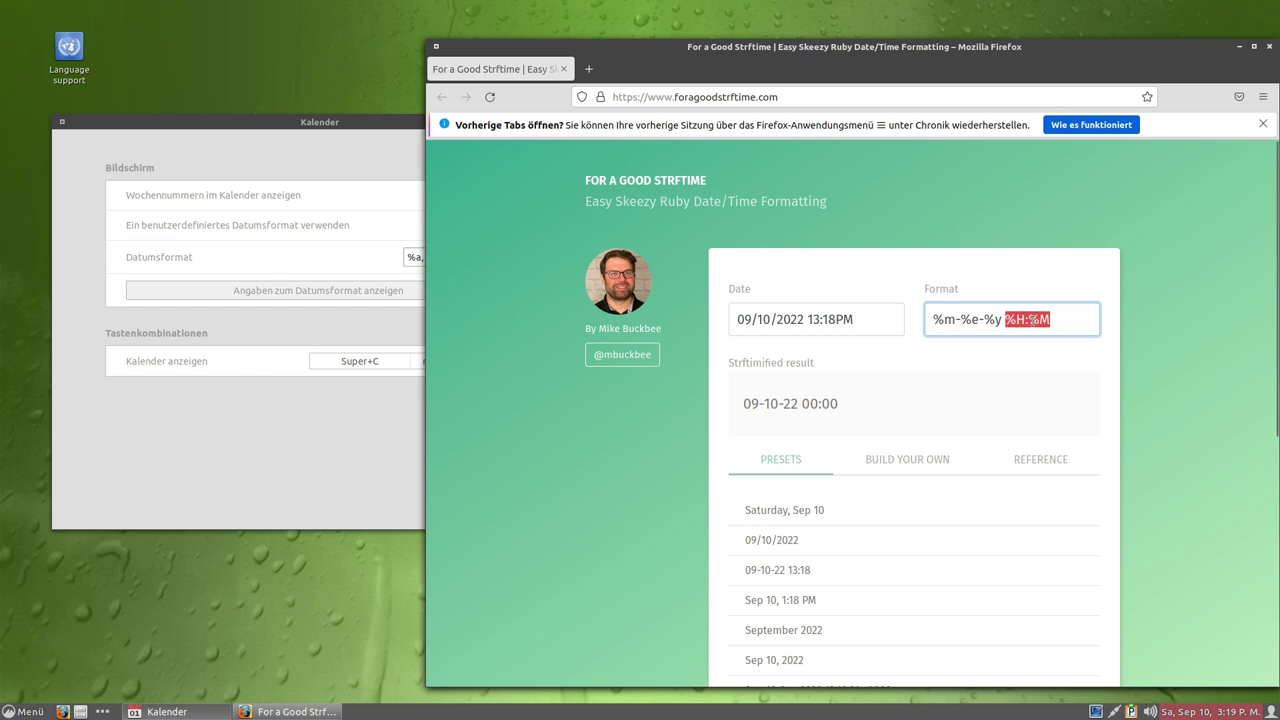
In the Kalender settings, select the %a, weekday part of the Datumsformat.
click(374, 474)
click(476, 257)
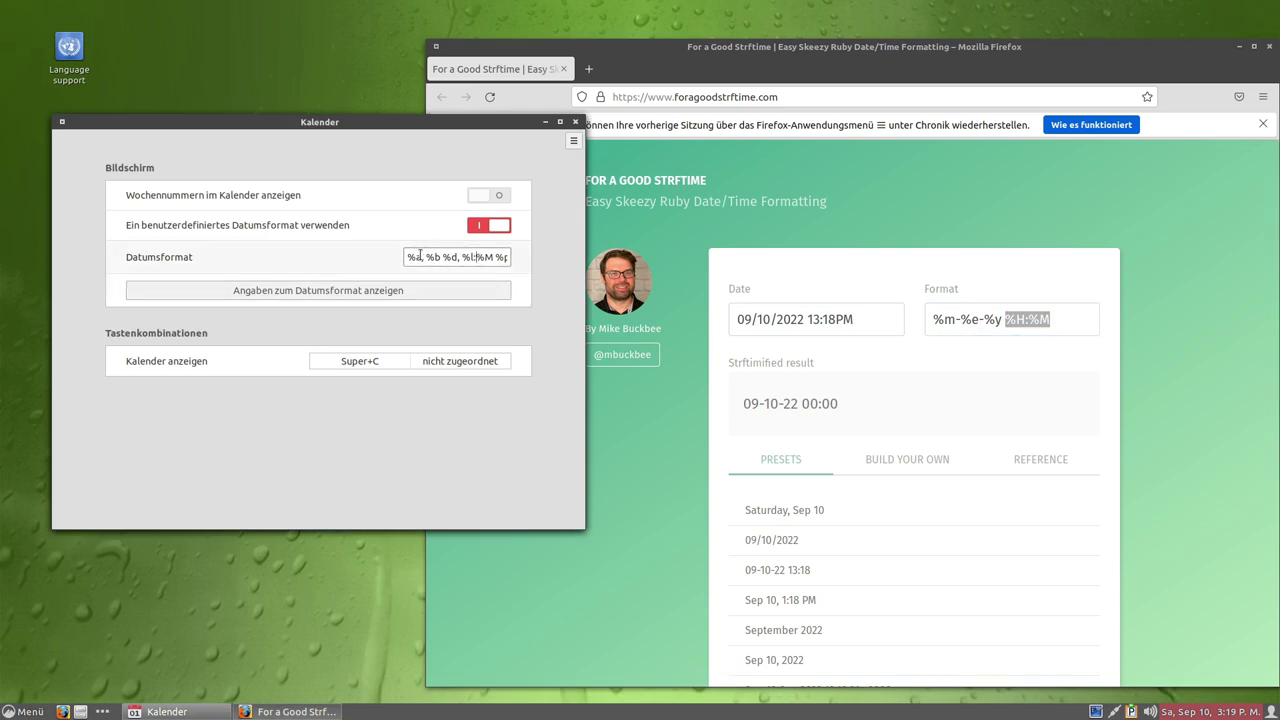
drag(406, 258, 423, 257)
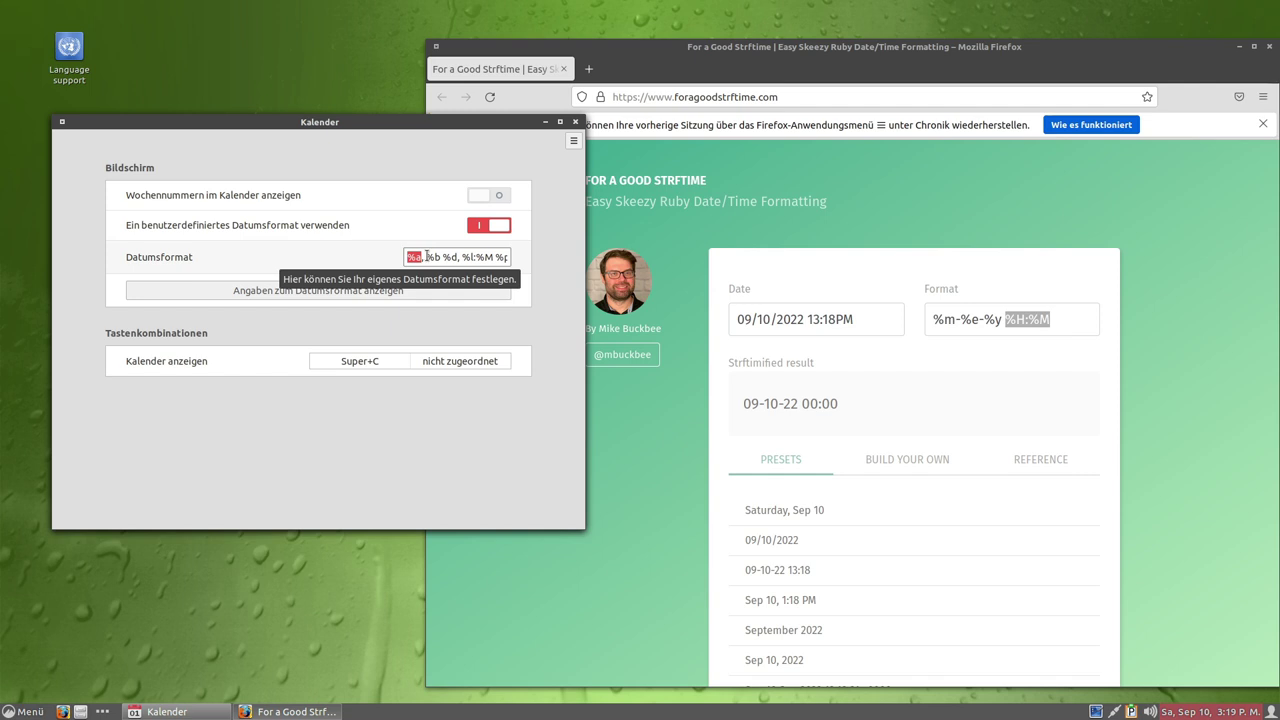
Move the day code before the month as '%d.' and remove the stray space.
click(427, 257)
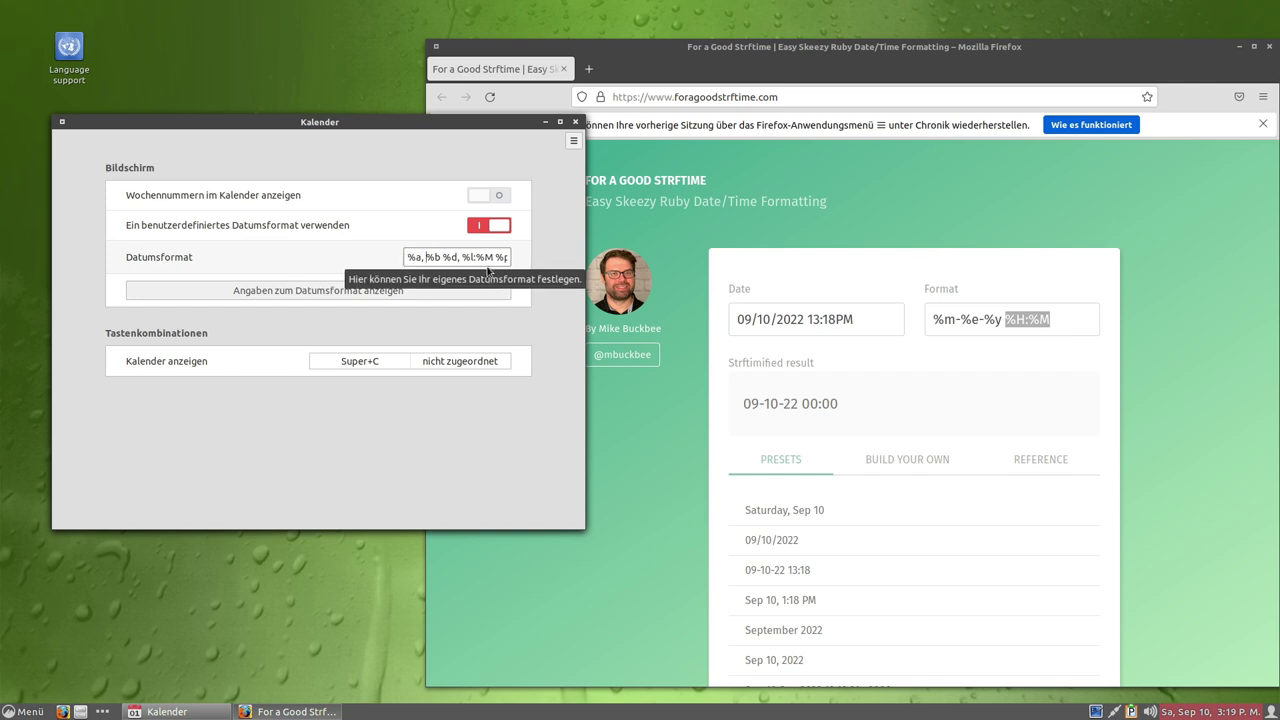
key(shift+Right)
key(shift+Right)
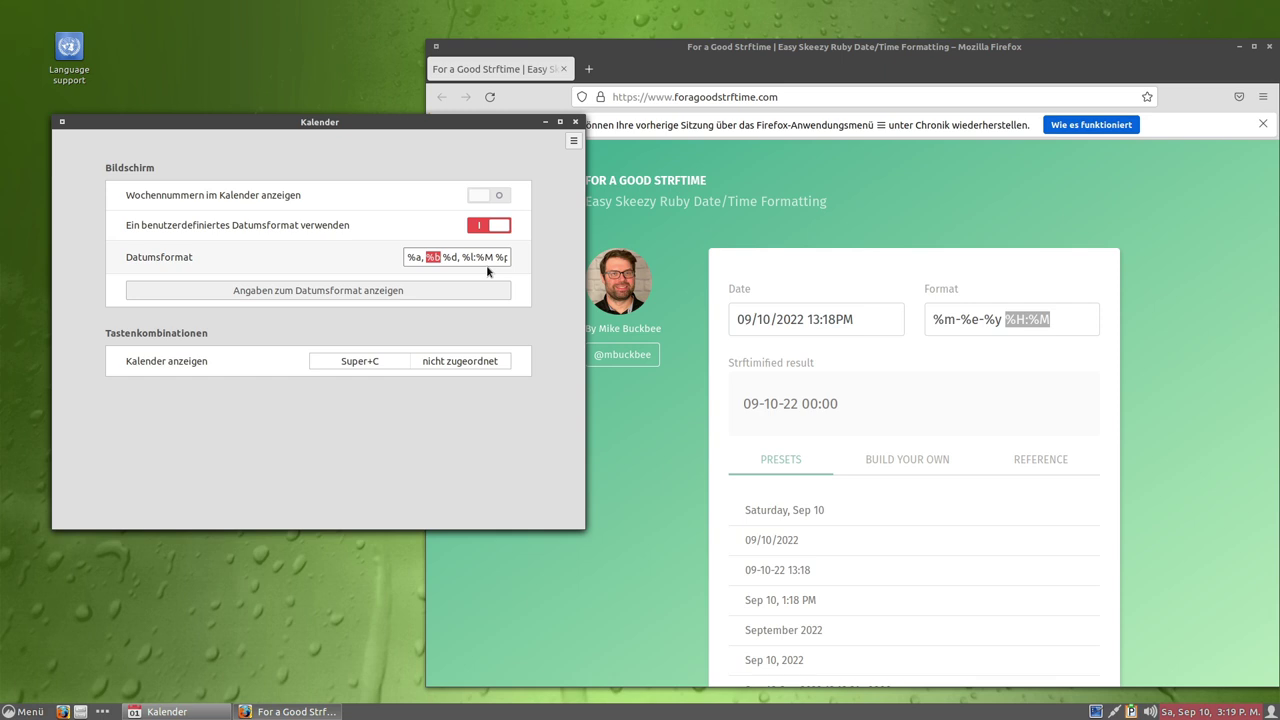
key(Right)
key(Left)
key(Delete)
key(Delete)
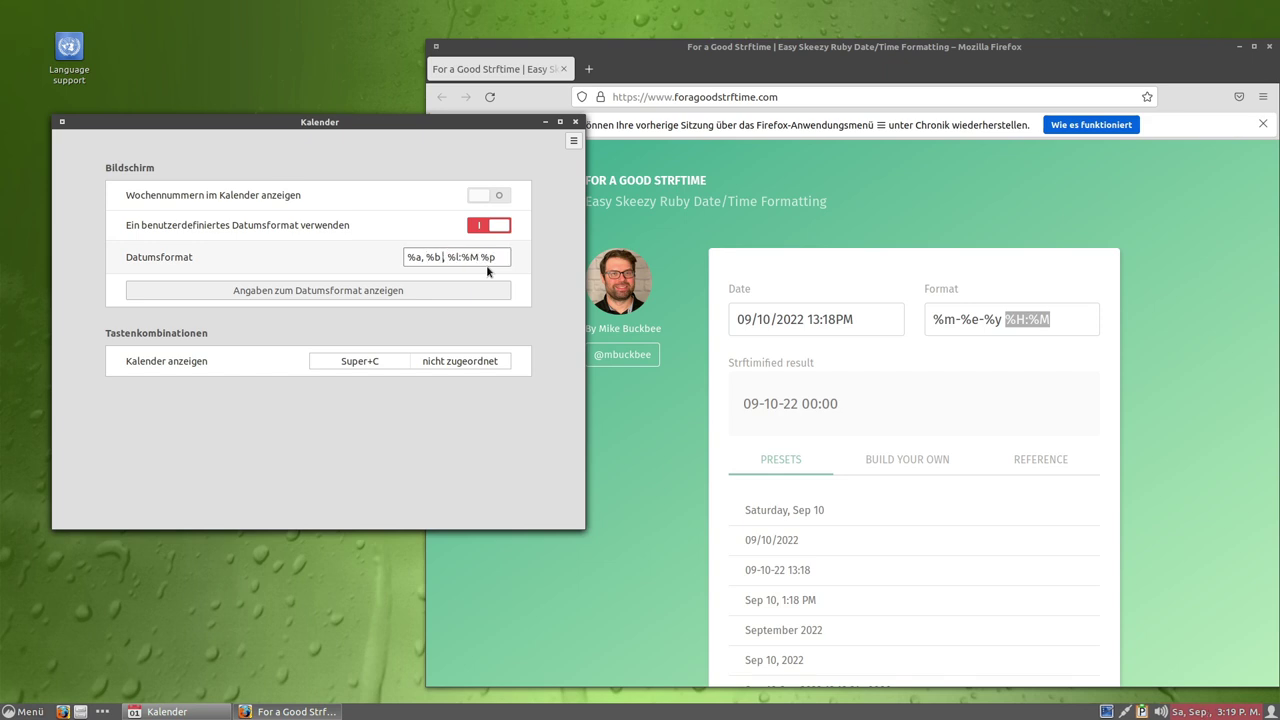
text(%d.)
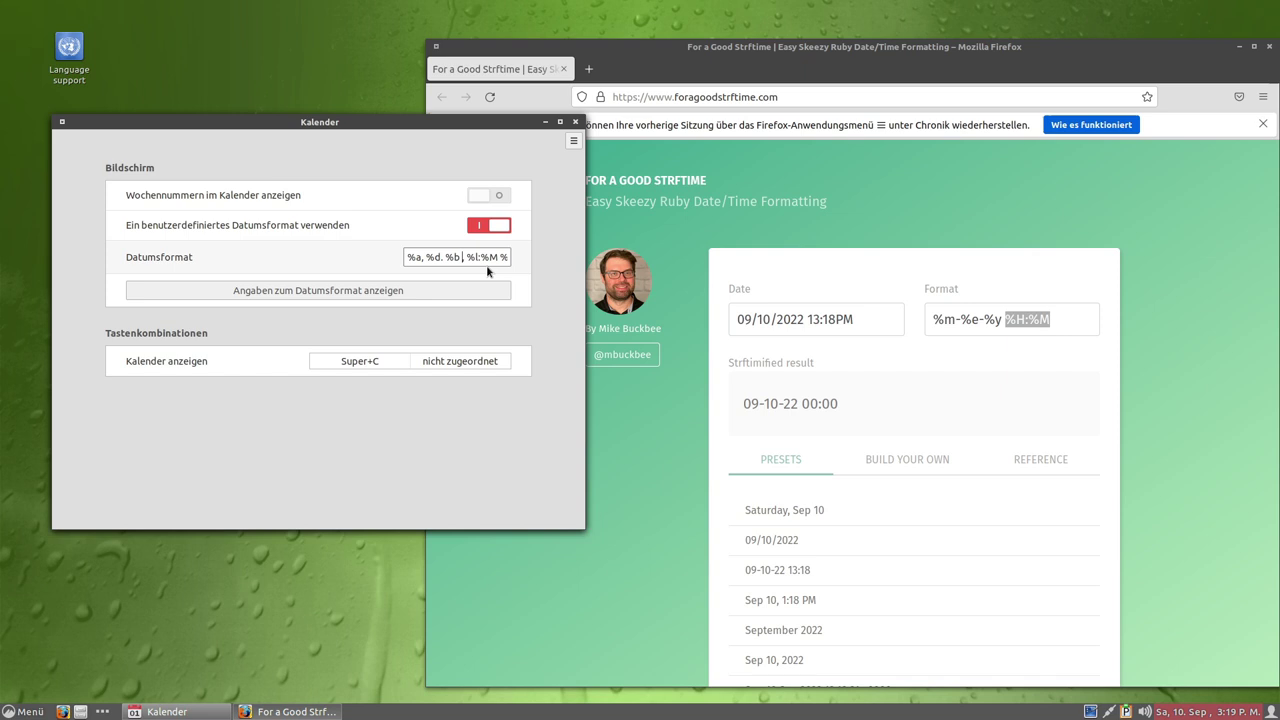
key(BackSpace)
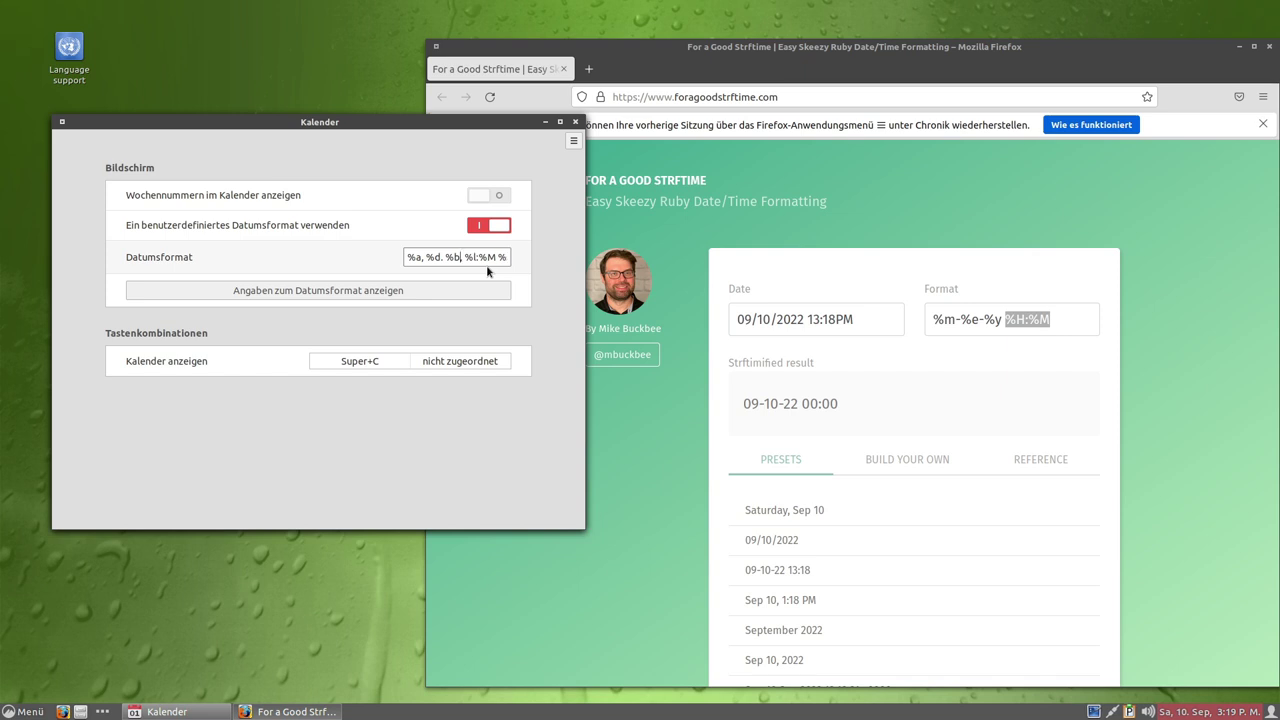
Change the hour code %l to %H and delete the trailing %p, giving '%a, %d. %b, %H:%M'.
key(Right)
key(Right)
key(BackSpace)
text(H)
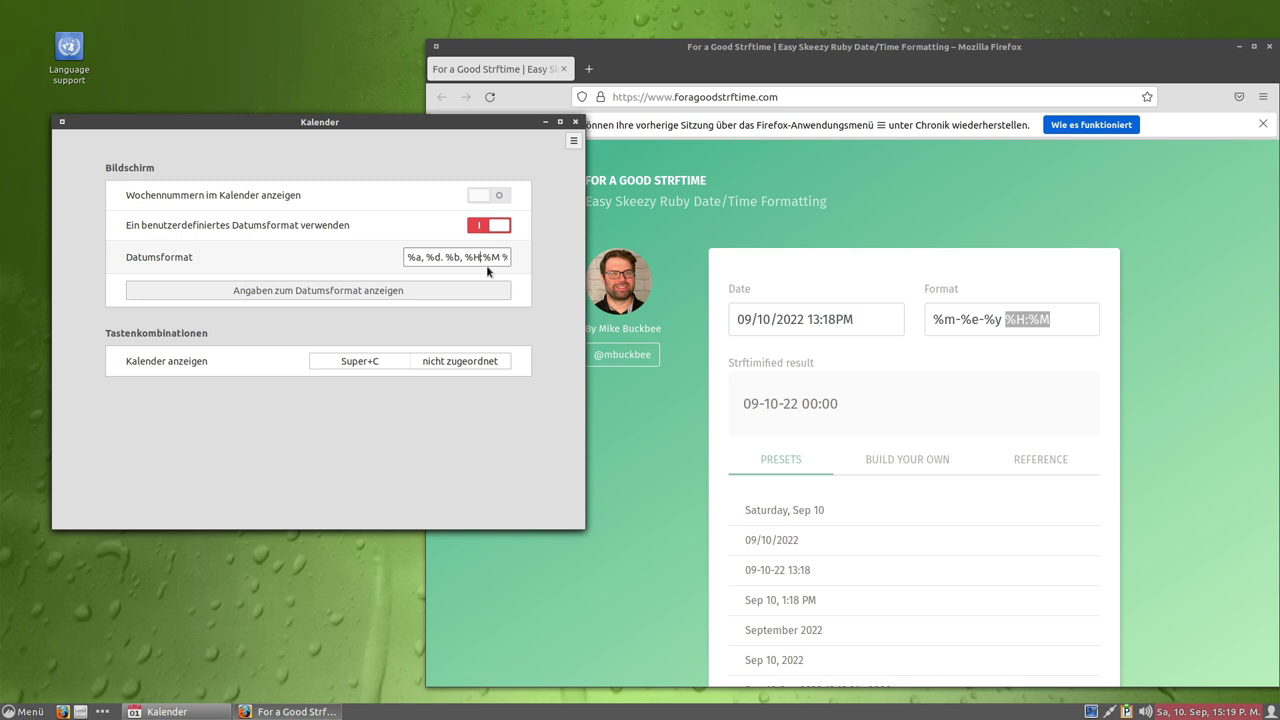
key(Right)
key(Right)
key(Right)
text(p)
key(shift+Right)
key(shift+Right)
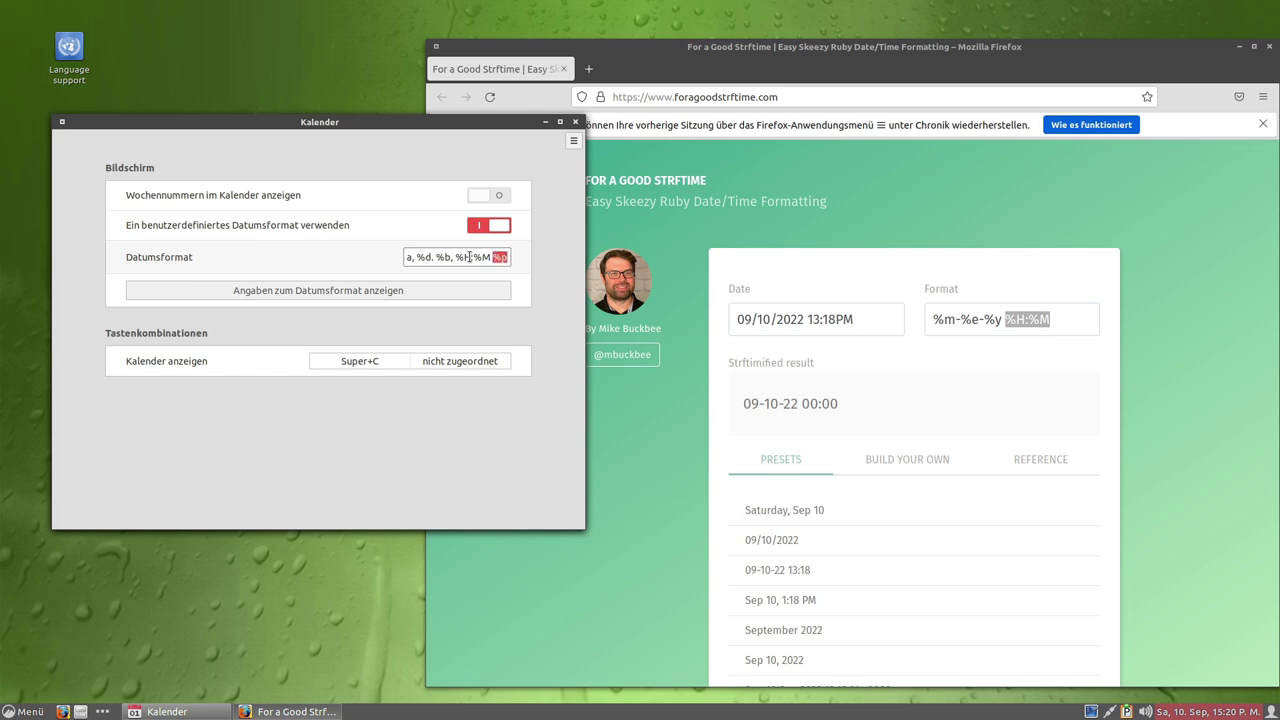
key(BackSpace)
key(BackSpace)
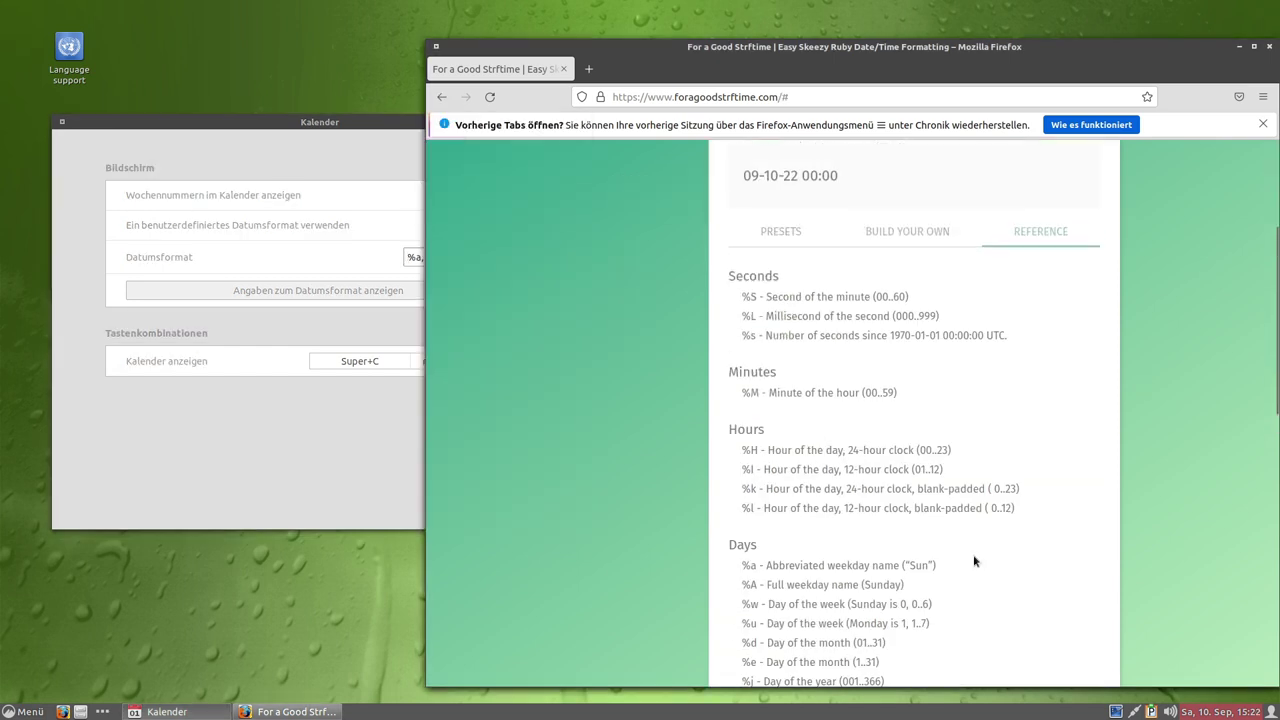
Close the Firefox strftime reference page.
scroll(940, 550, down, 4)
scroll(916, 350, down, 4)
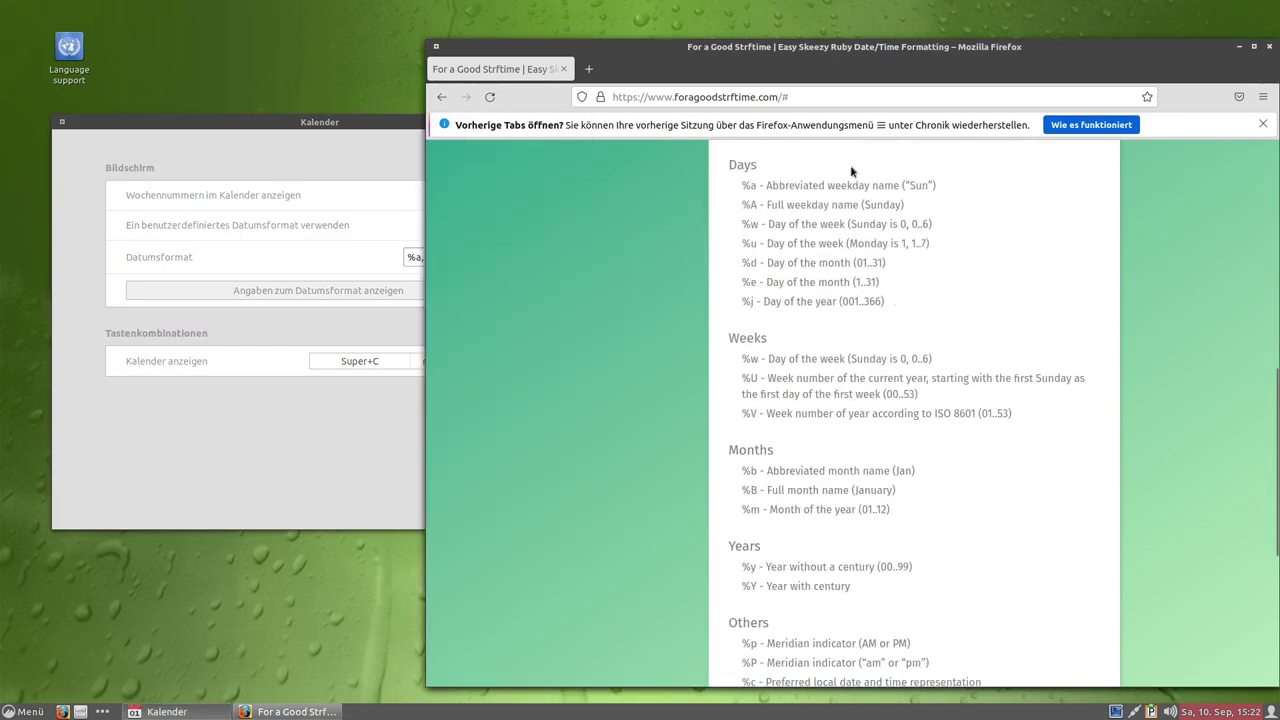
click(561, 69)
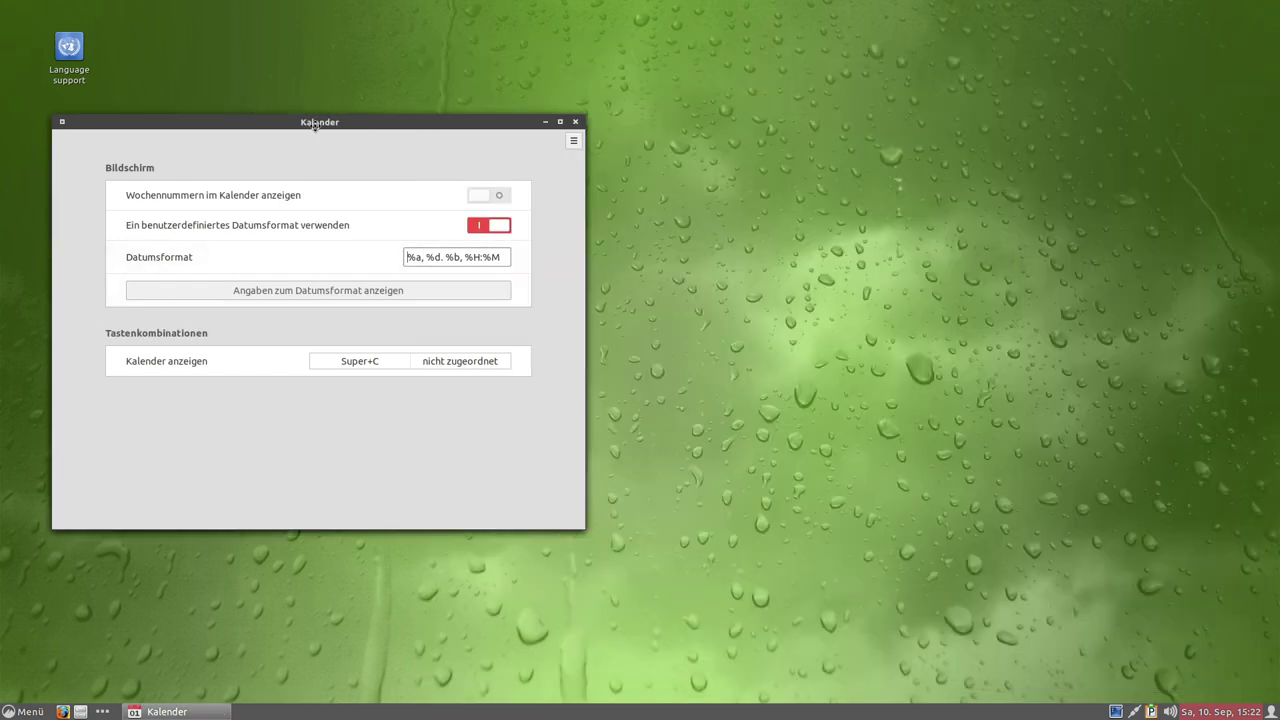
Close the Kalender applet settings window without changing its import/export options.
drag(320, 128, 692, 190)
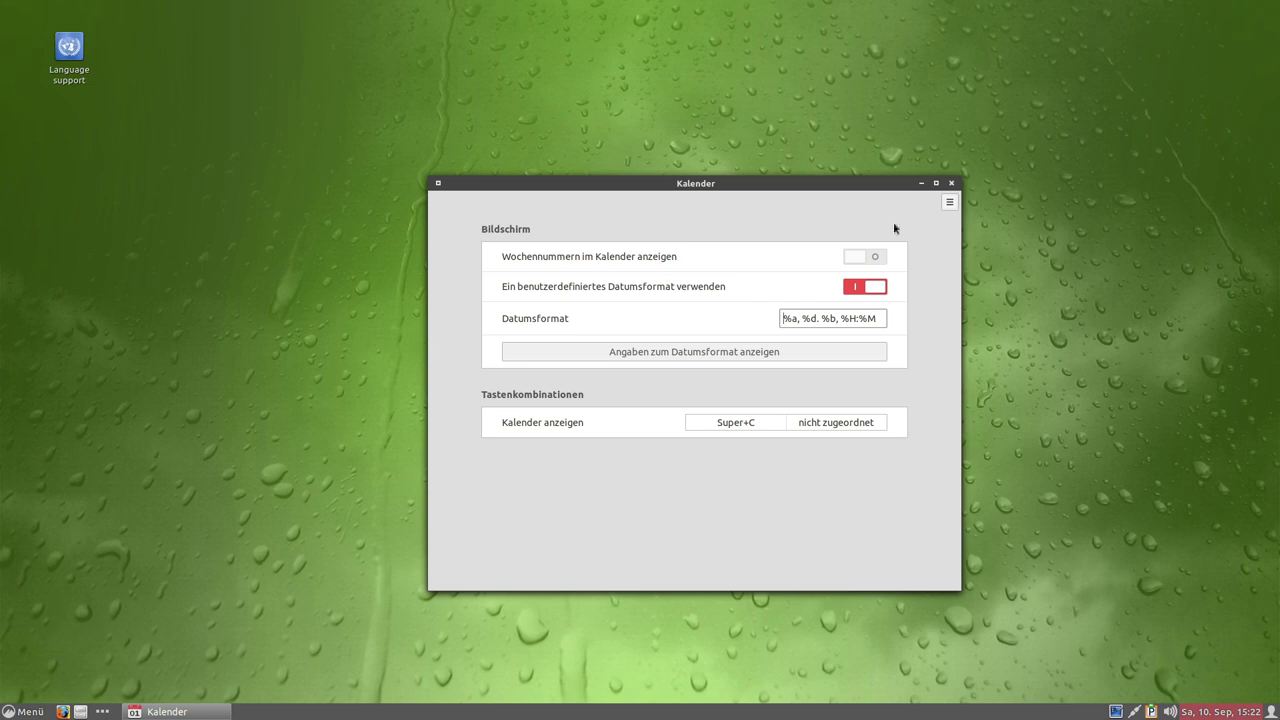
click(950, 202)
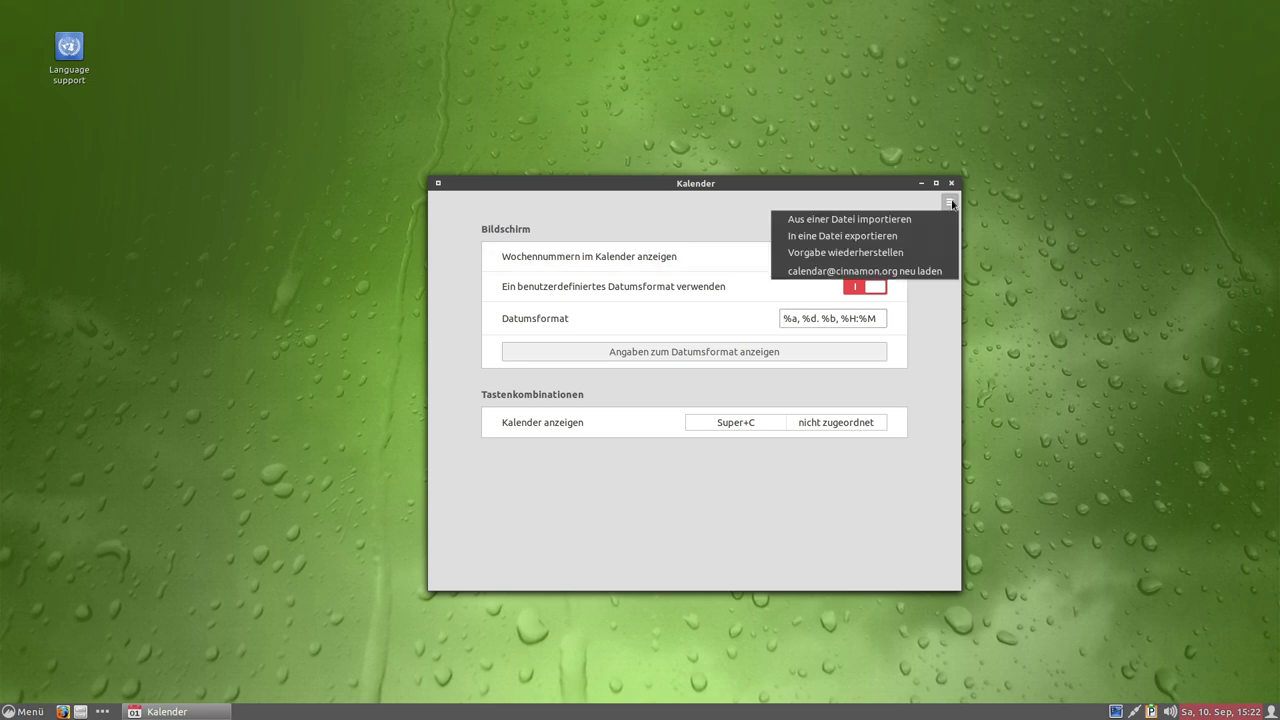
click(952, 204)
click(951, 183)
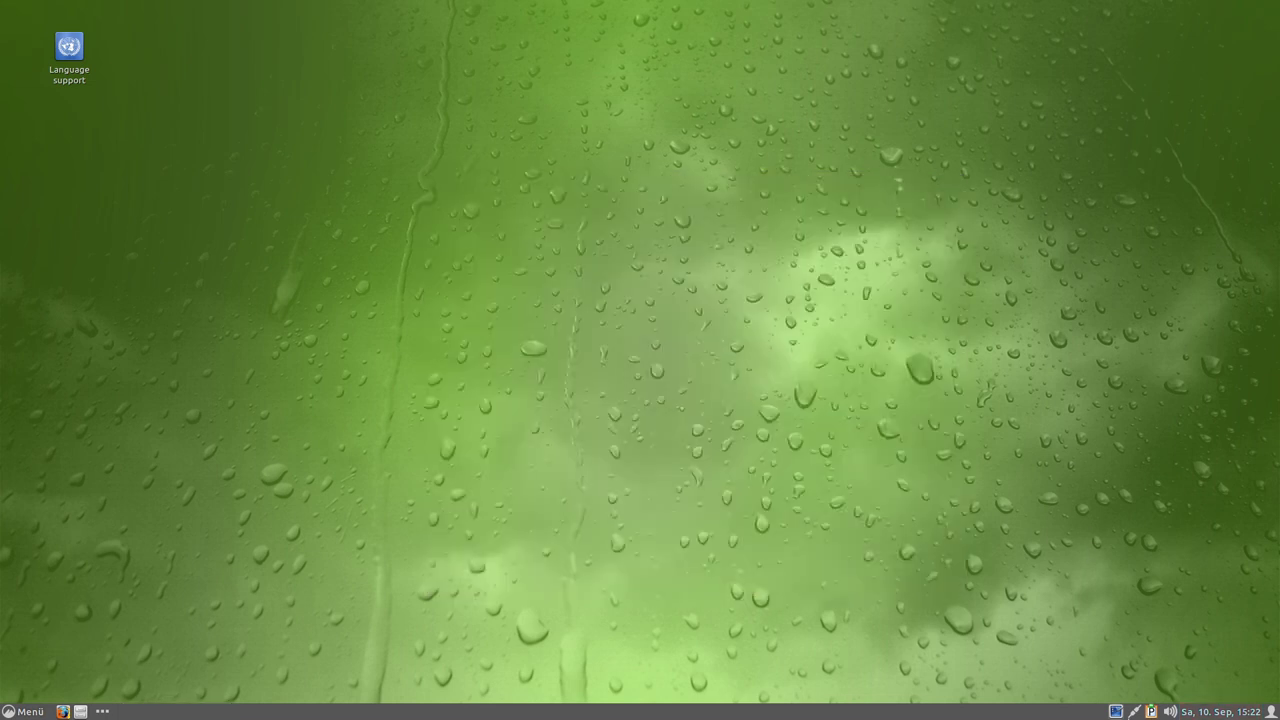
Check the clock's new date format, then launch LibreOffice from the menu's Büro category.
click(1212, 711)
click(918, 448)
click(46, 713)
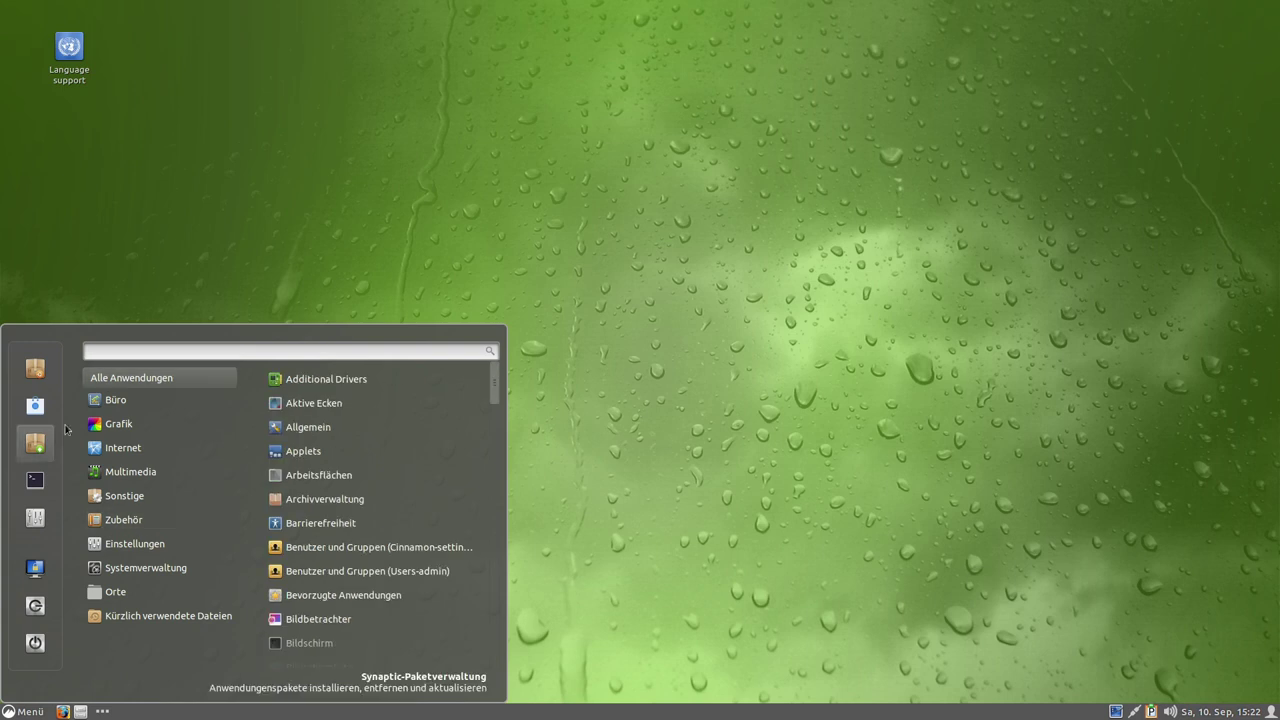
mouse_move(143, 412)
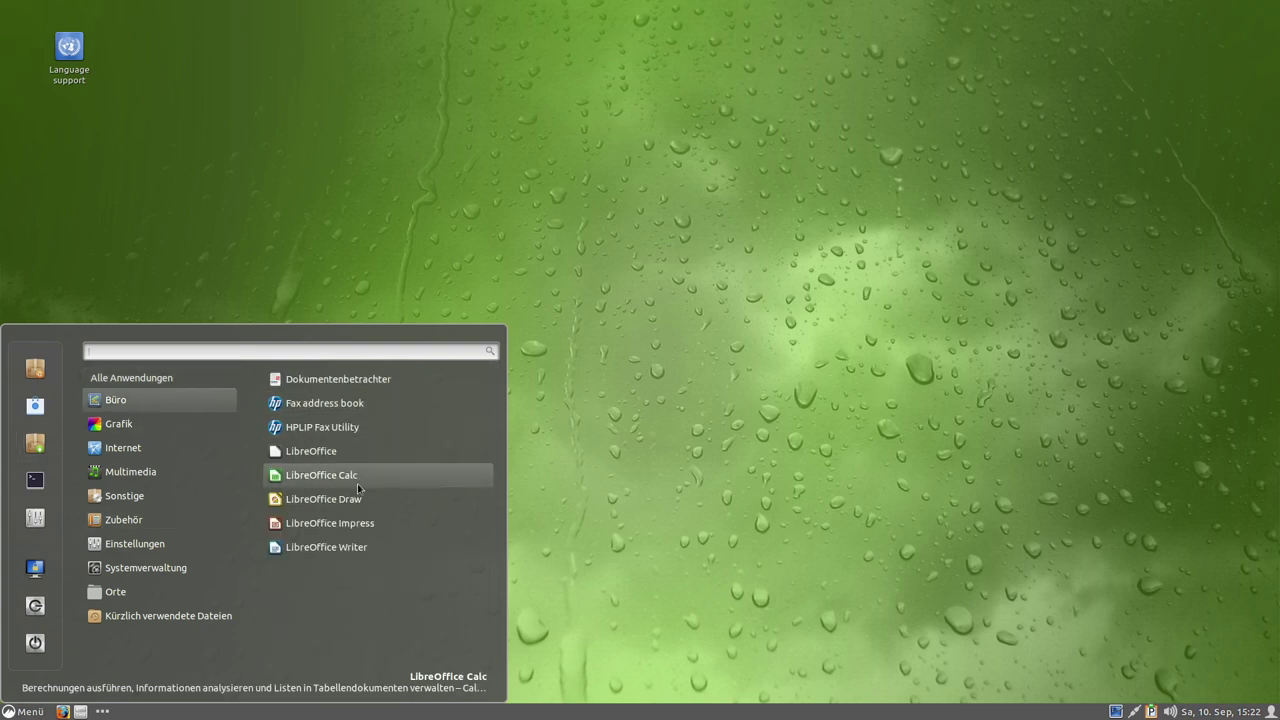
click(308, 451)
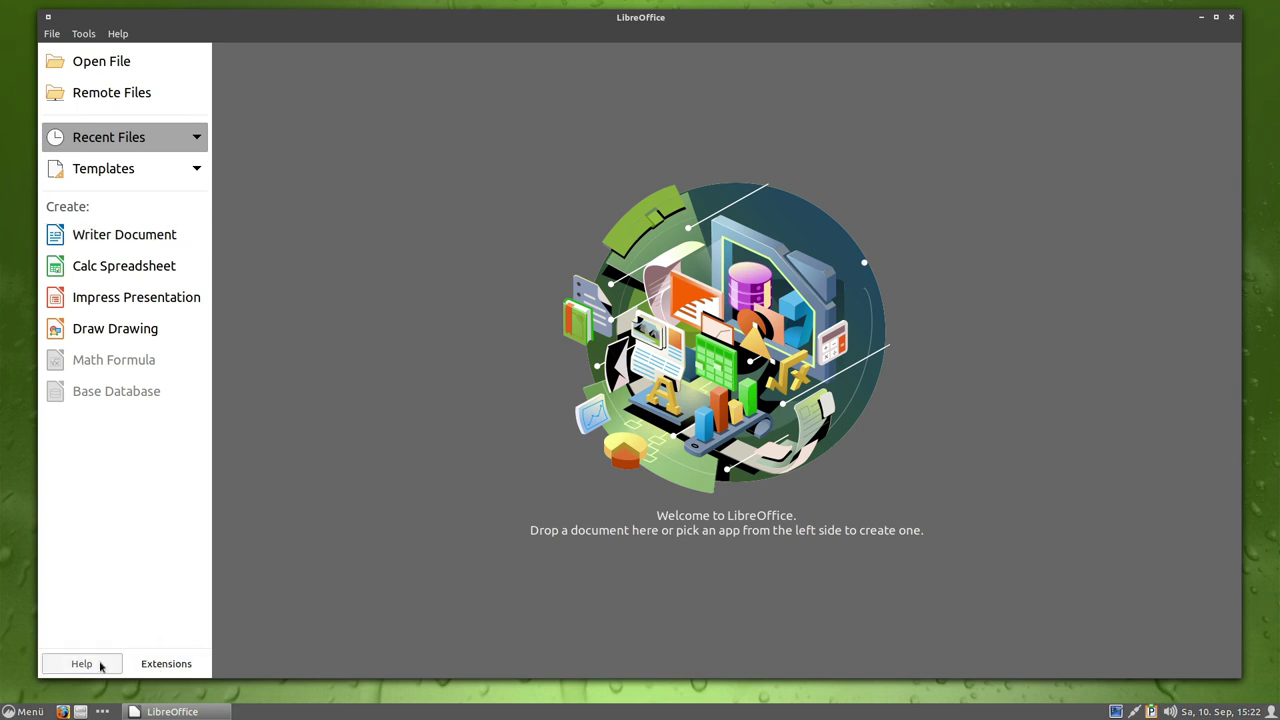
Close the LibreOffice Start Center and bring up the Cinnamon application menu.
click(1231, 18)
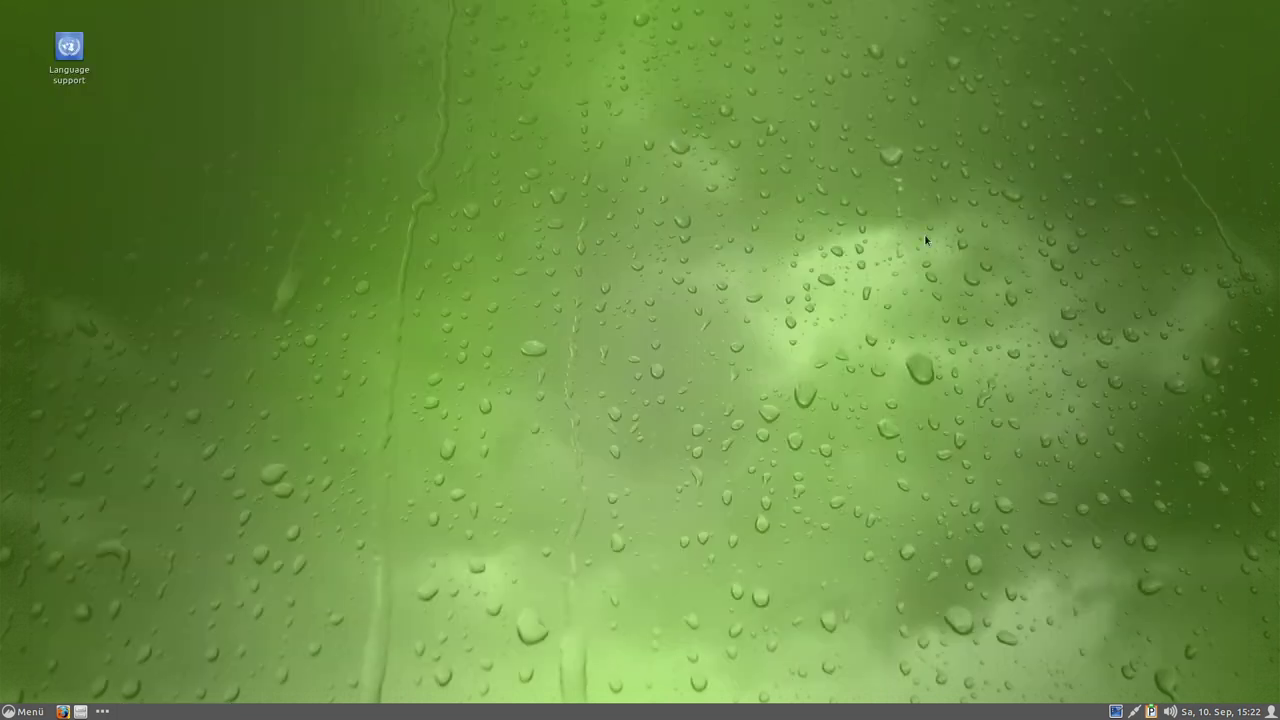
click(22, 711)
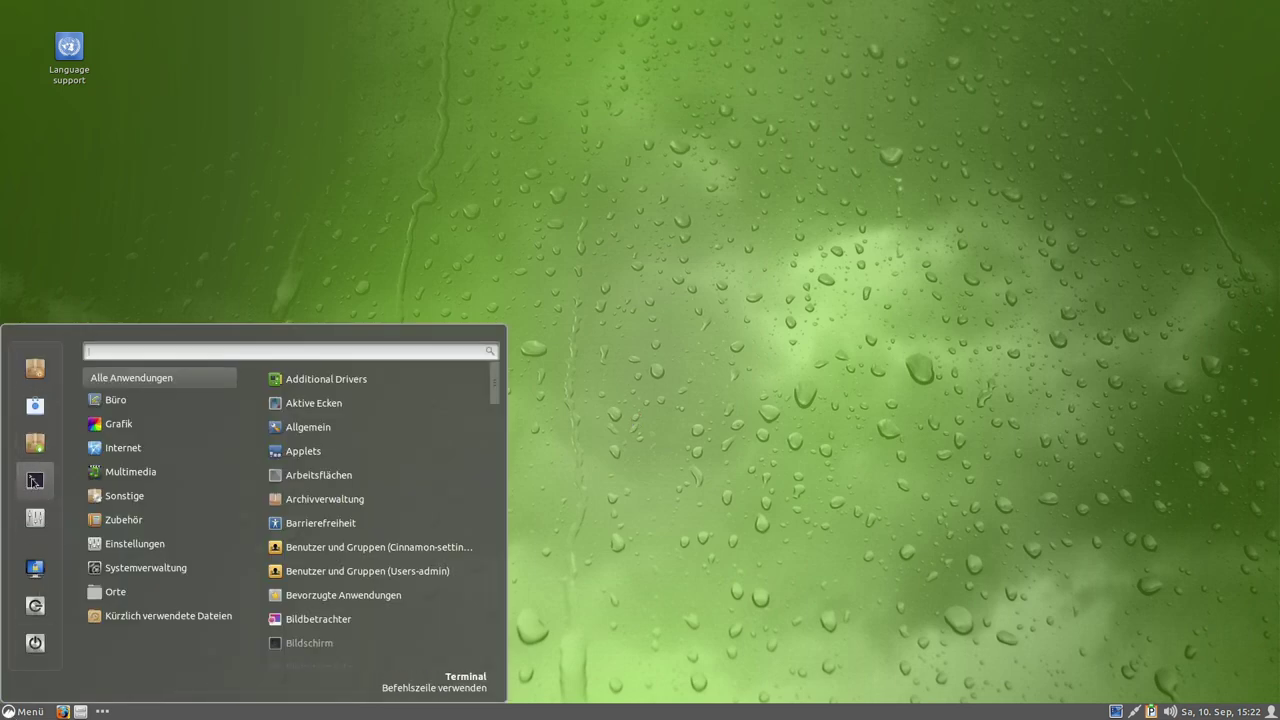
In a terminal, run 'sudo apt update && sudo apt dist-upgrade && sudo apt autoremove && sudo apt clean', authorising with the sudo password.
click(535, 465)
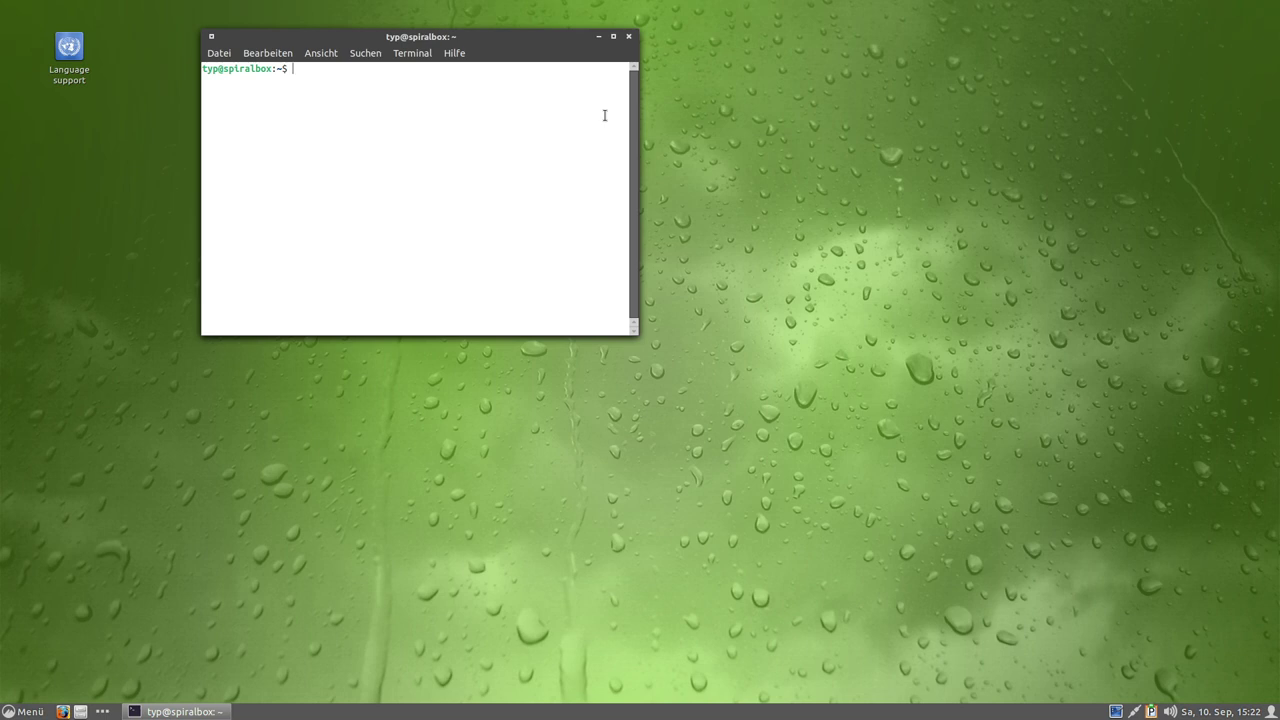
key(ctrl+plus)
key(ctrl+plus)
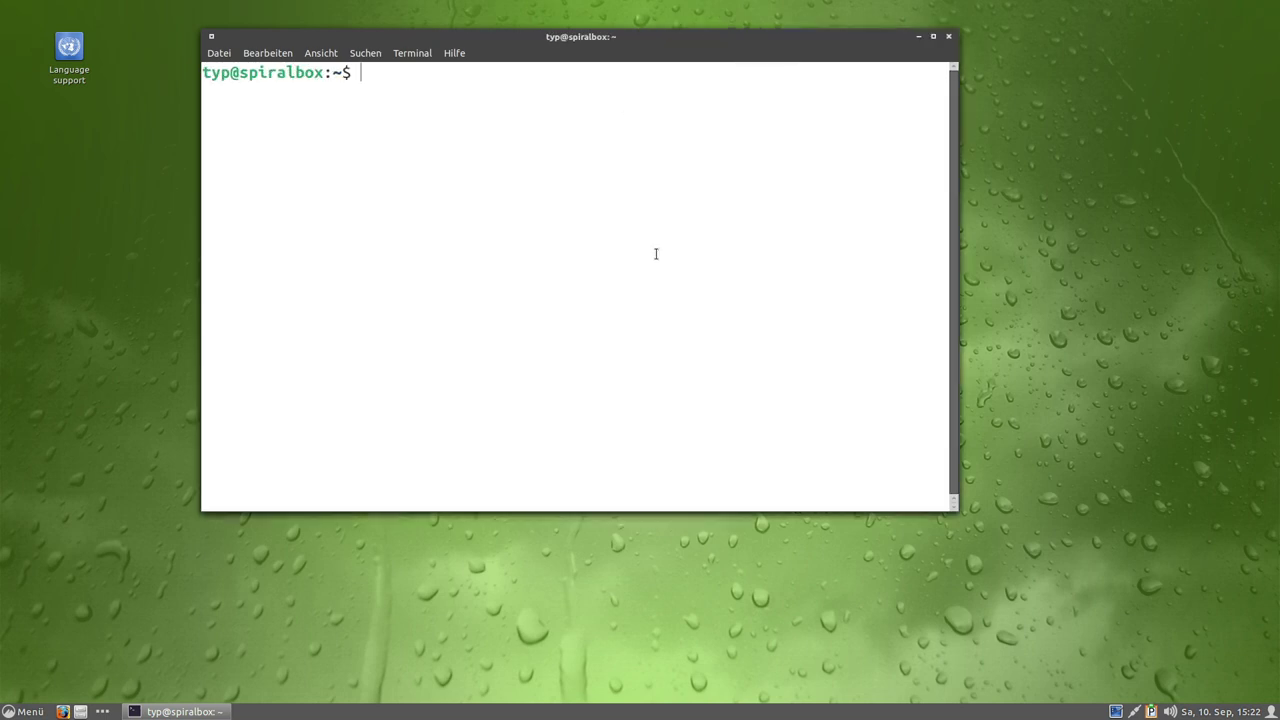
text(sudo apt update && sudo apt )
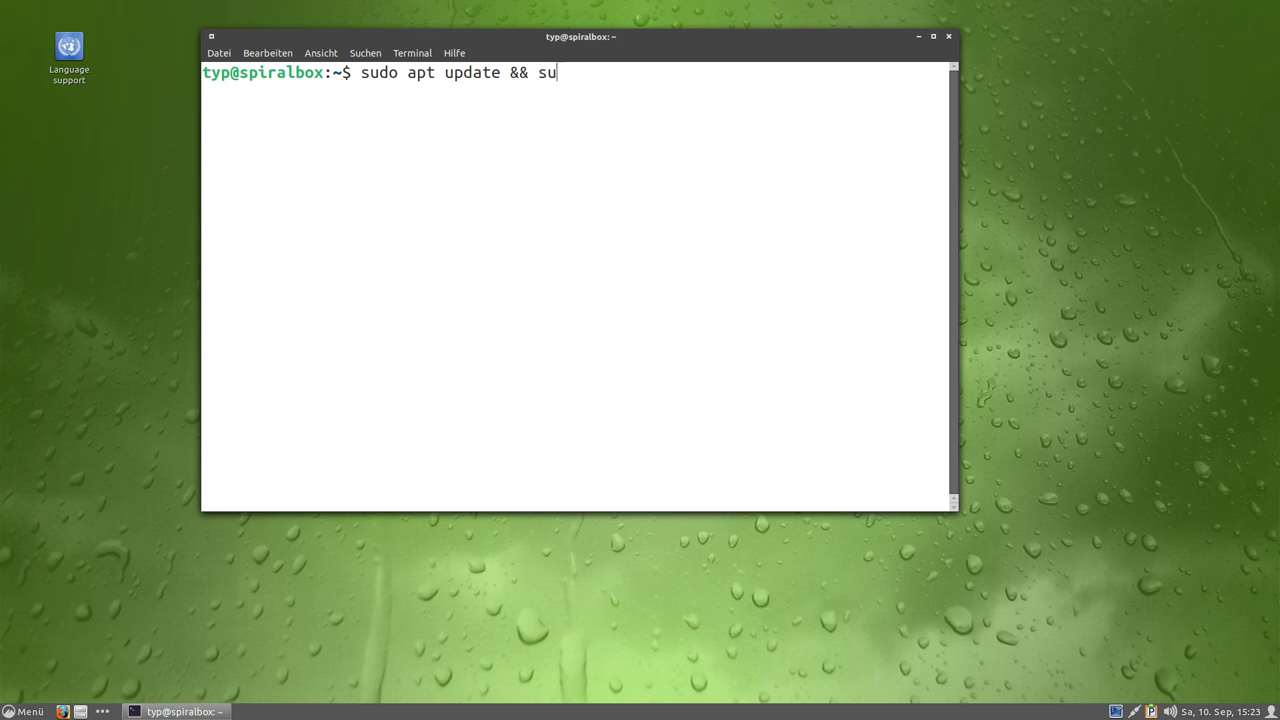
text(dist-)
text(upgra)
text(de)
text( && su)
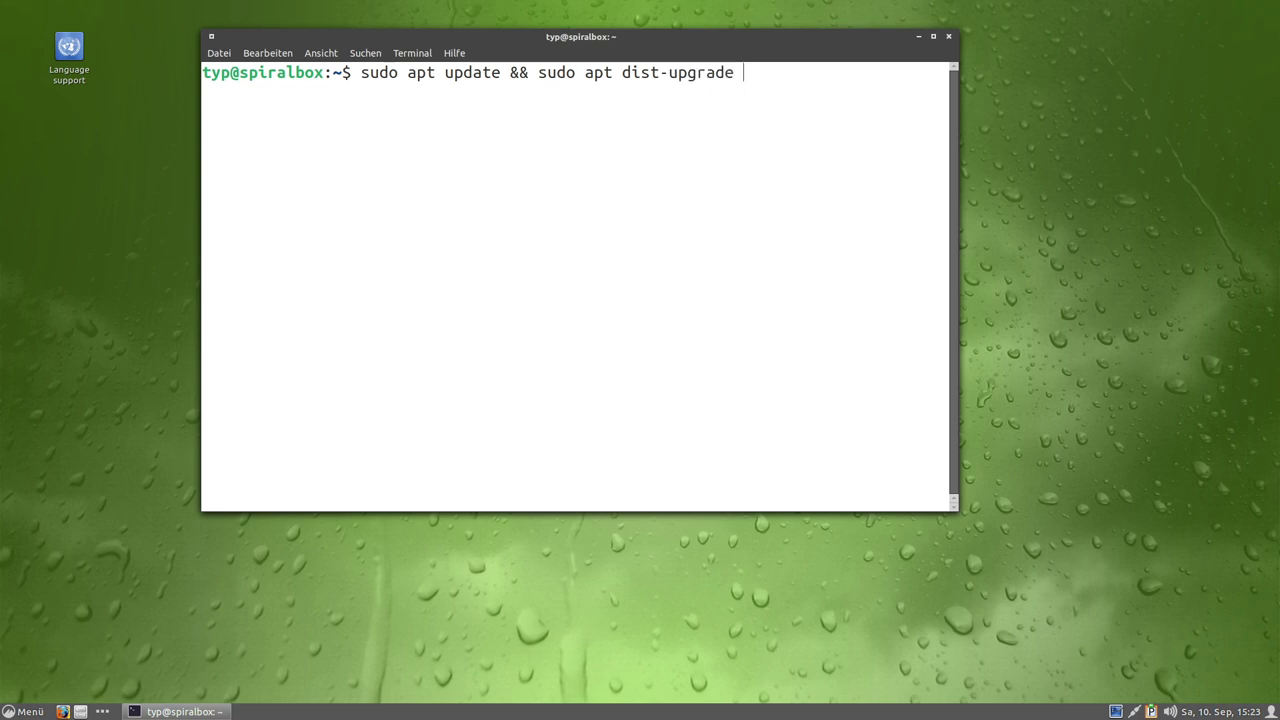
text(do apt autoremove)
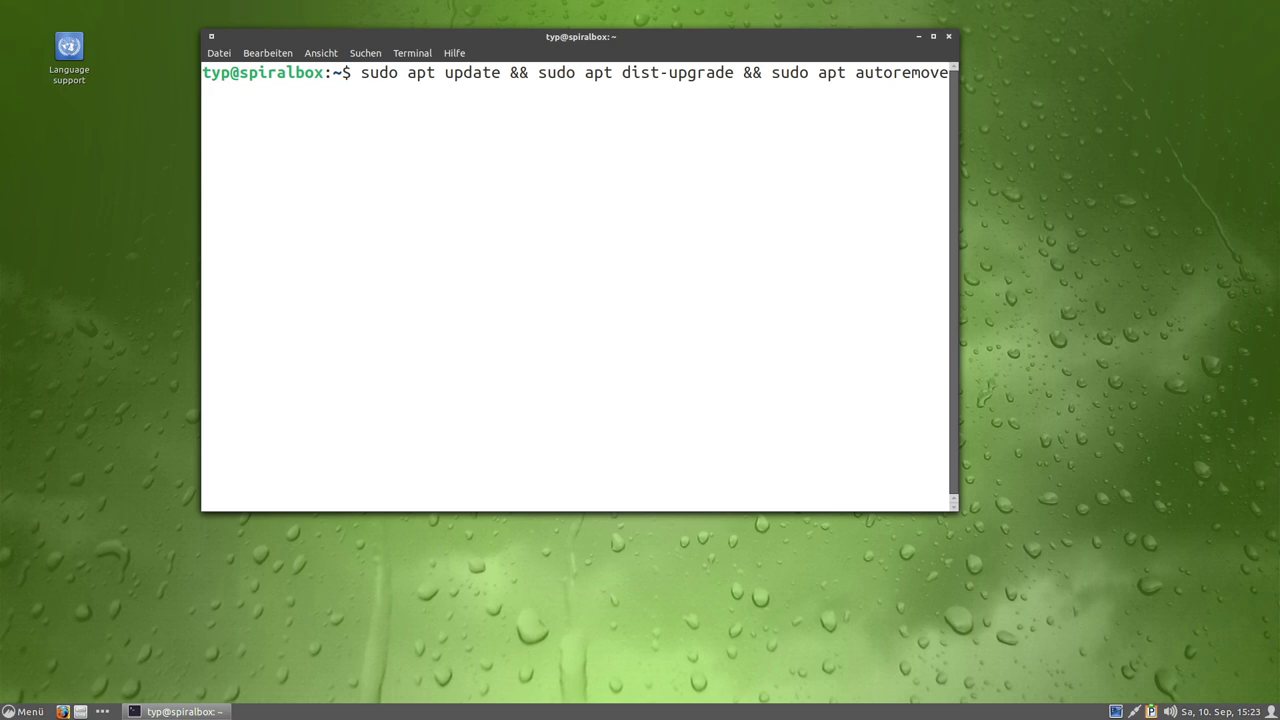
text( && Sudo apt clean)
key(Left)
key(Left)
key(Left)
key(Left)
key(Left)
key(Left)
key(Left)
key(Left)
key(Left)
key(Left)
key(Left)
key(Left)
key(Left)
key(Left)
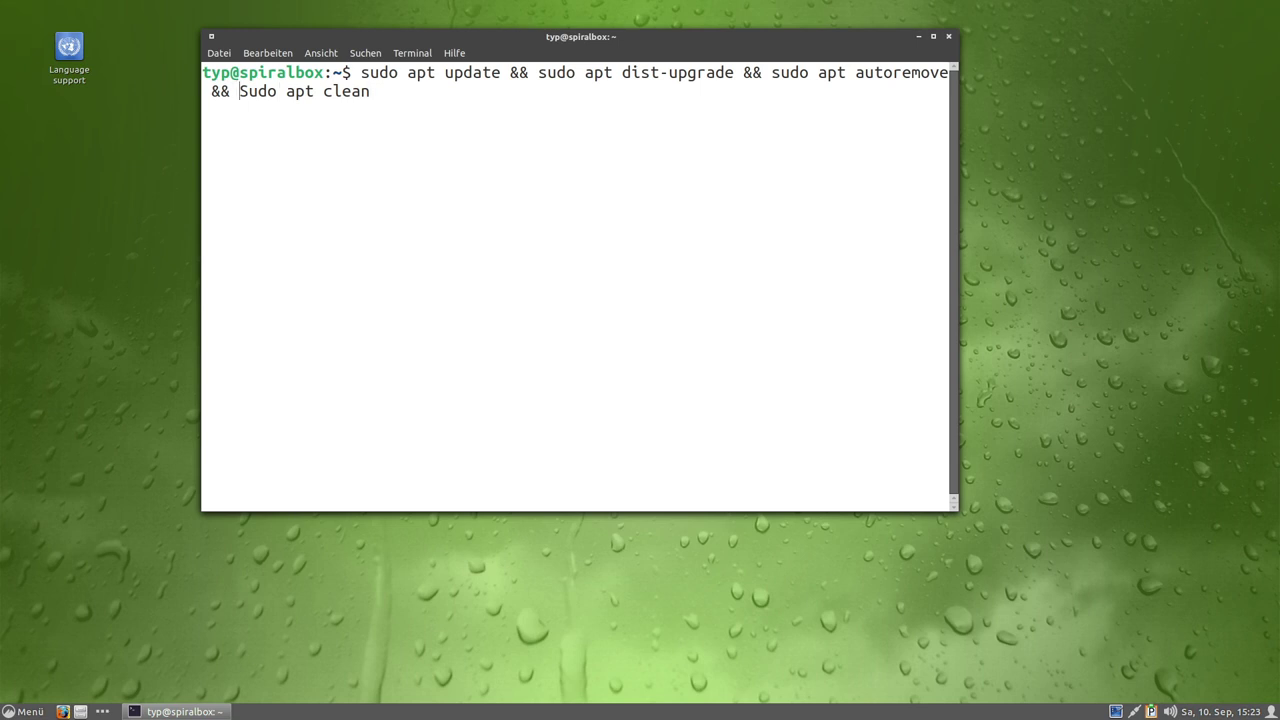
key(Delete)
text(s)
key(End)
key(Return)
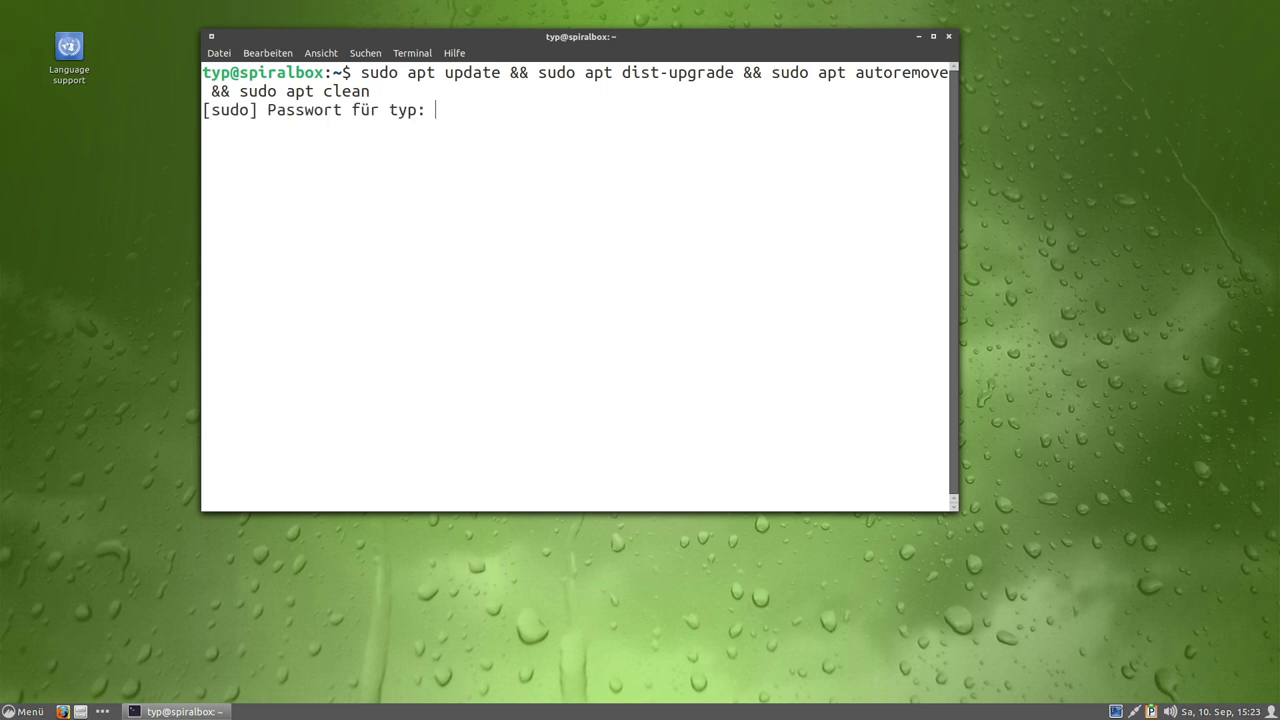
text(***)
key(Return)
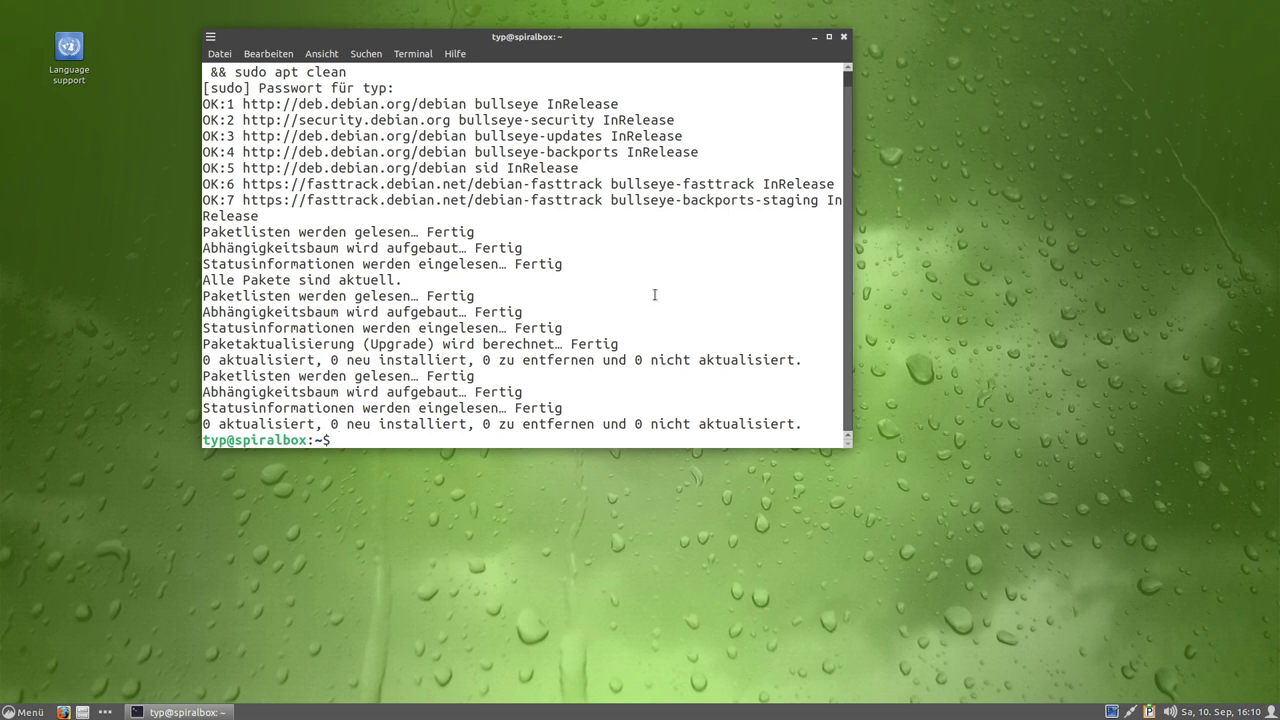
Clear the terminal and run uname -a to show the kernel details.
key(ctrl+l)
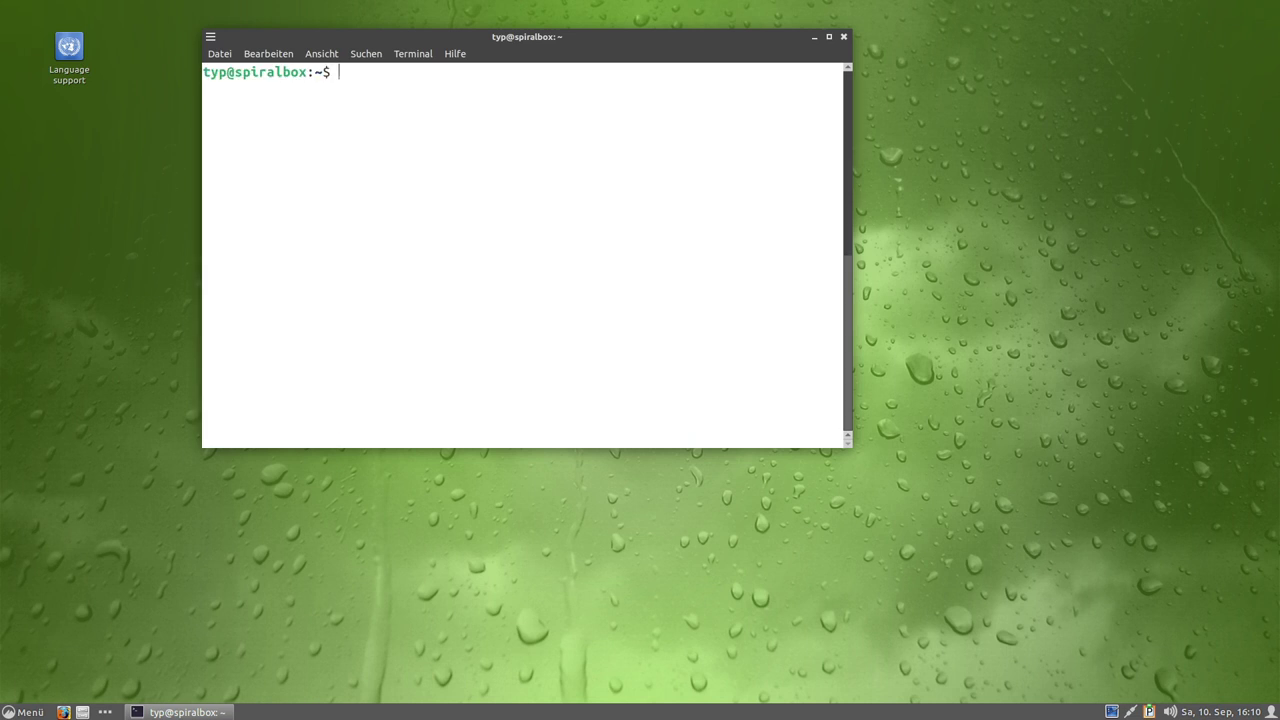
text(uname -a)
key(Return)
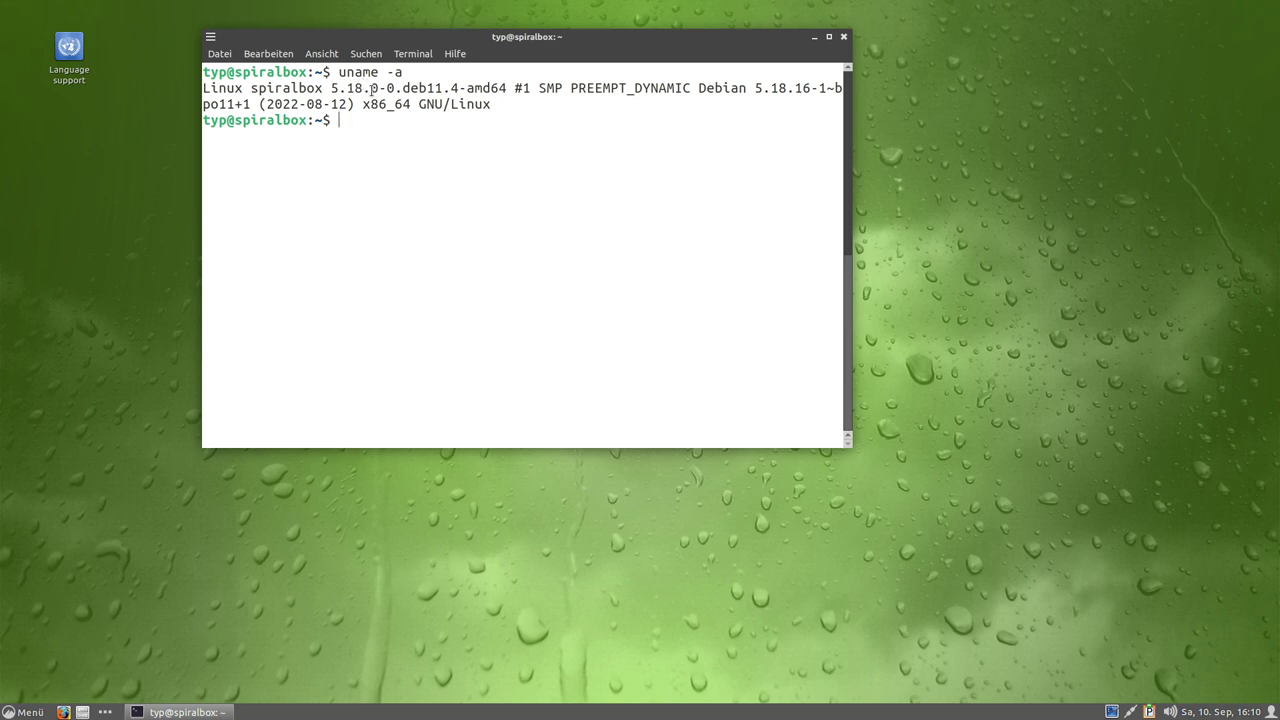
Highlight the host name and kernel version 5.18.0-0 in the output, then close the terminal.
double_click(295, 87)
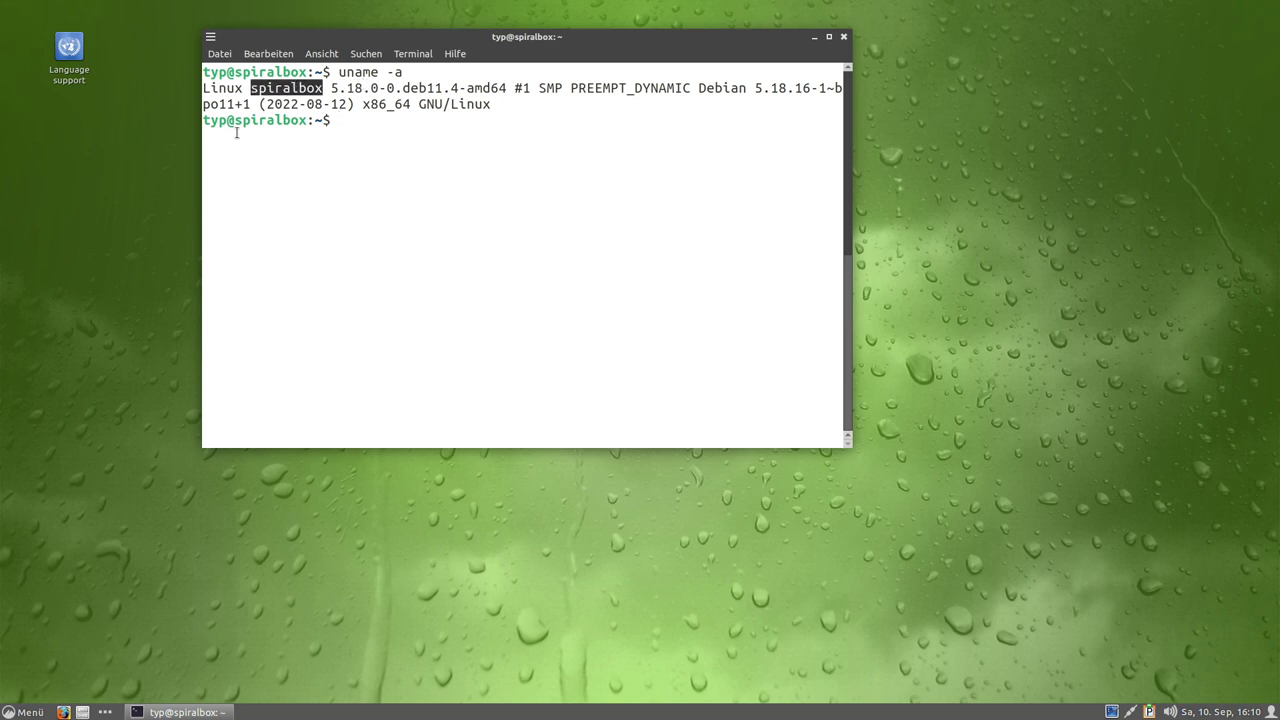
click(405, 110)
drag(332, 87, 442, 89)
click(372, 87)
click(438, 90)
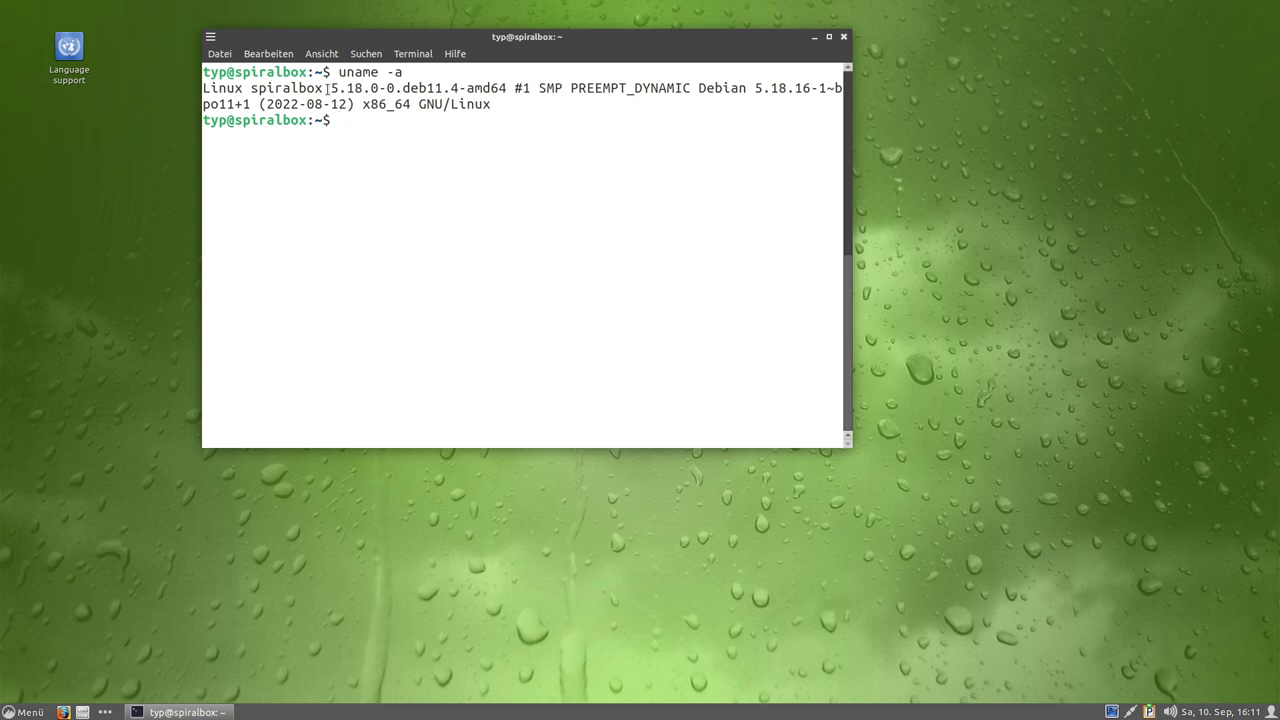
drag(333, 88, 392, 88)
click(413, 135)
click(843, 38)
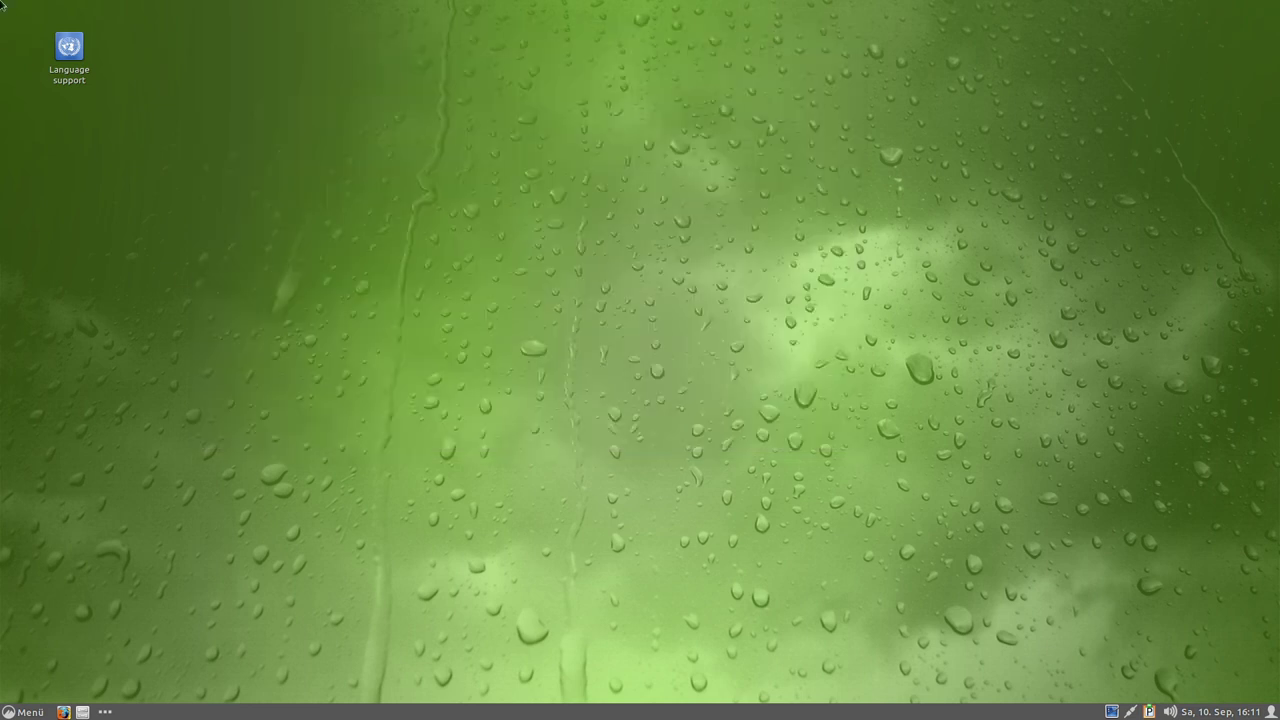
Start Language support, choose Install language packs, and authorise it with the administrator password.
double_click(69, 68)
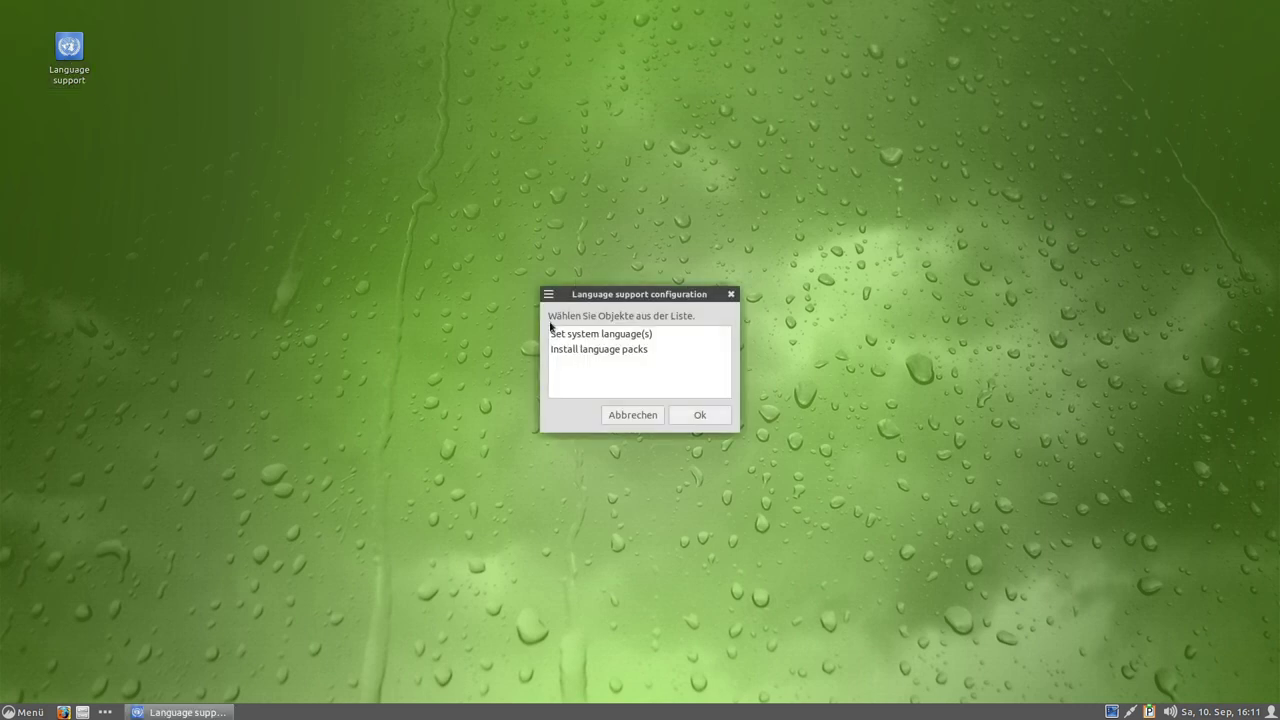
click(577, 338)
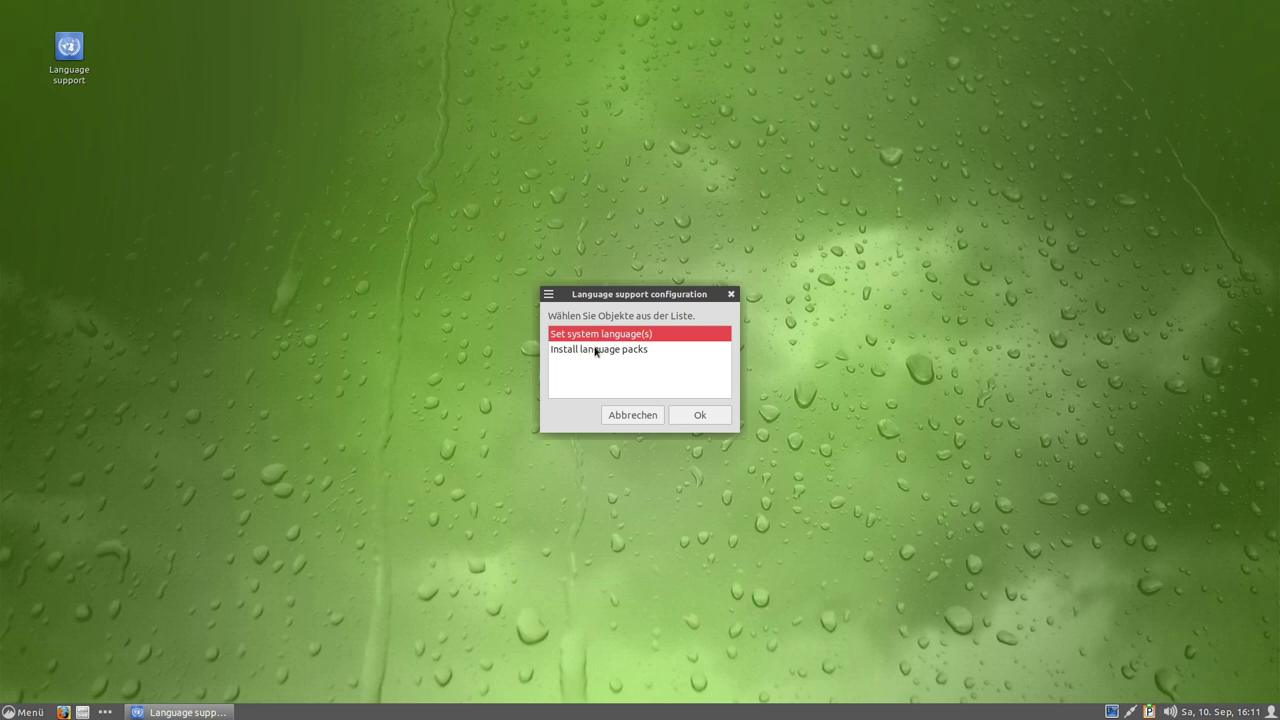
click(595, 350)
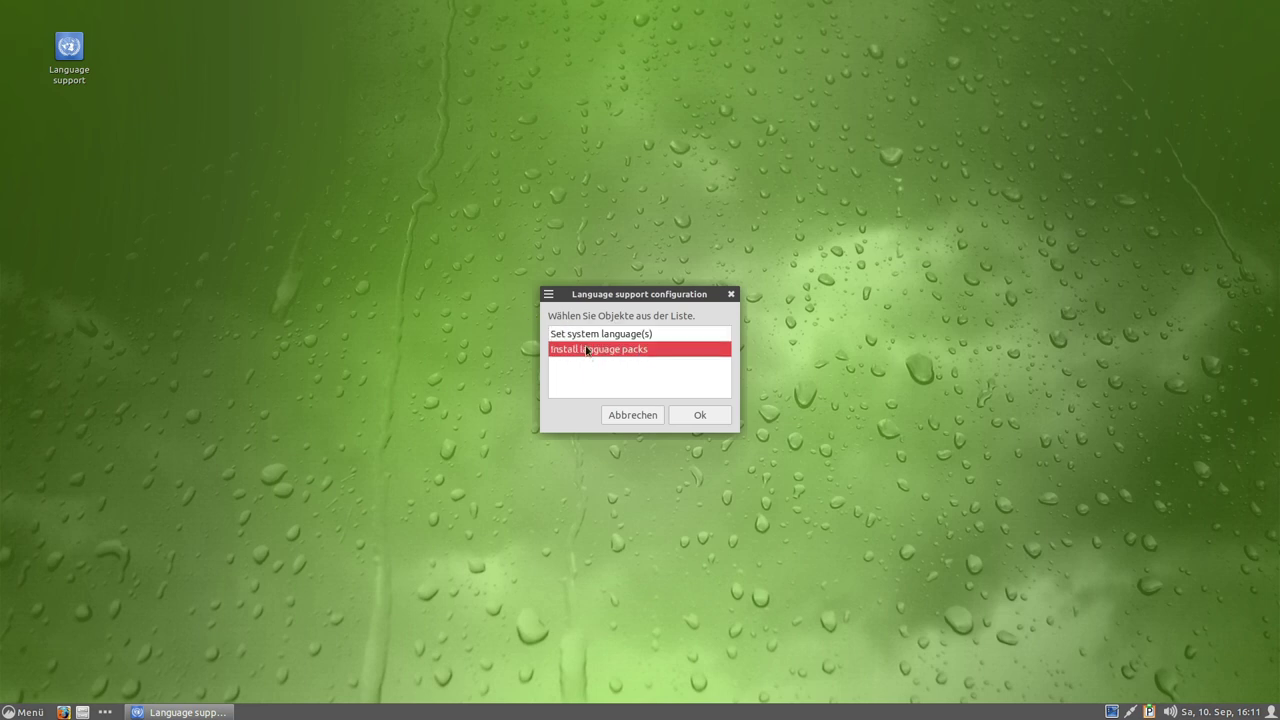
click(589, 338)
click(594, 349)
click(709, 420)
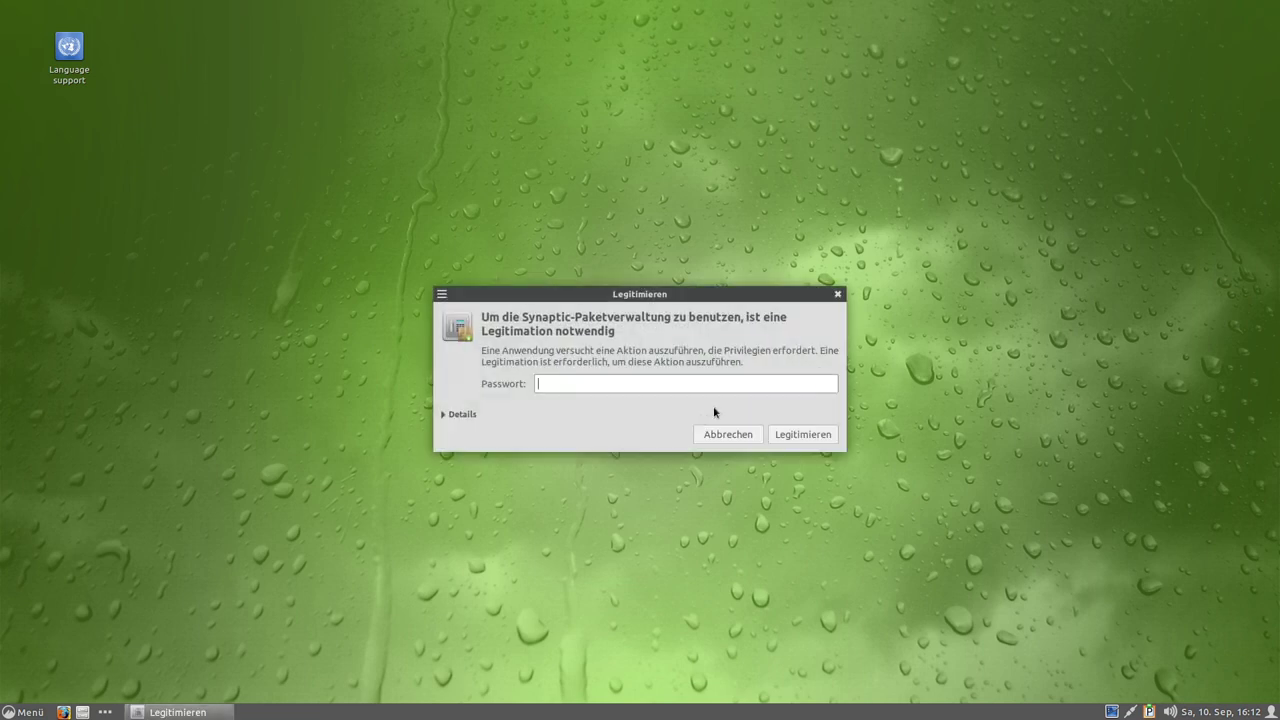
key(Return)
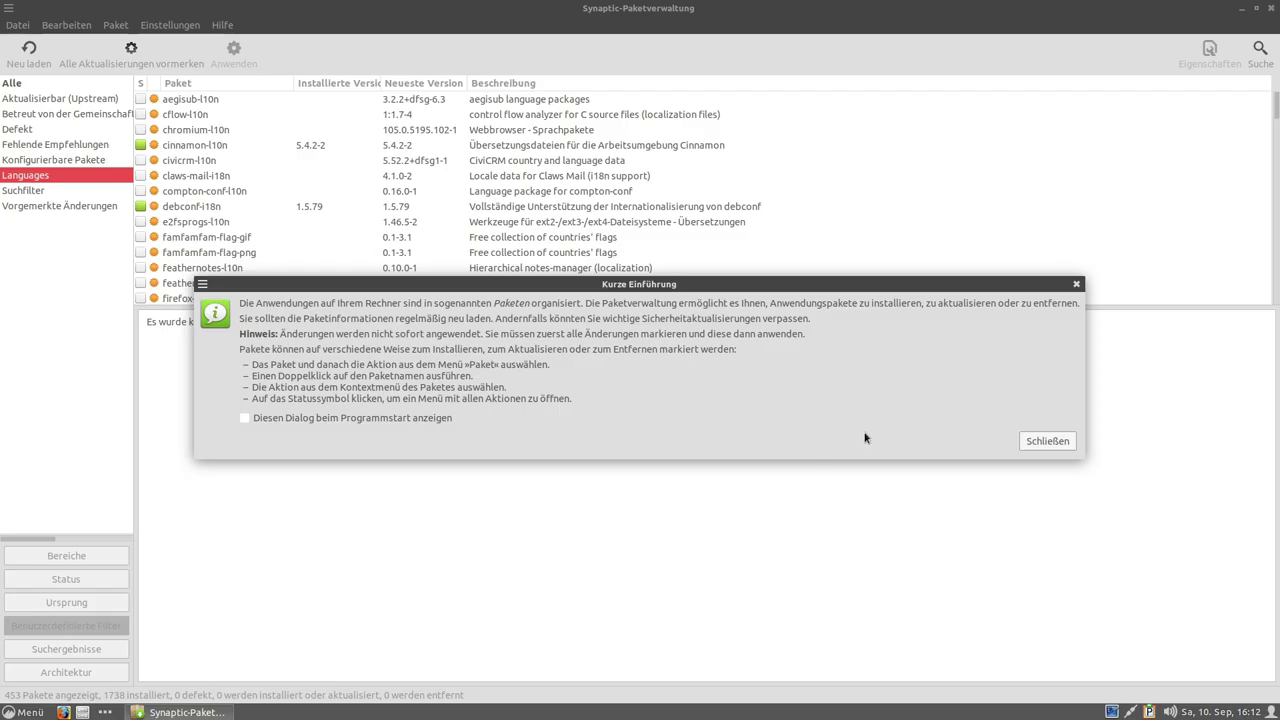
Dismiss the Kurze Einführung tips and scroll the 453 language packages down to the libreoffice-l10n entries.
click(1044, 441)
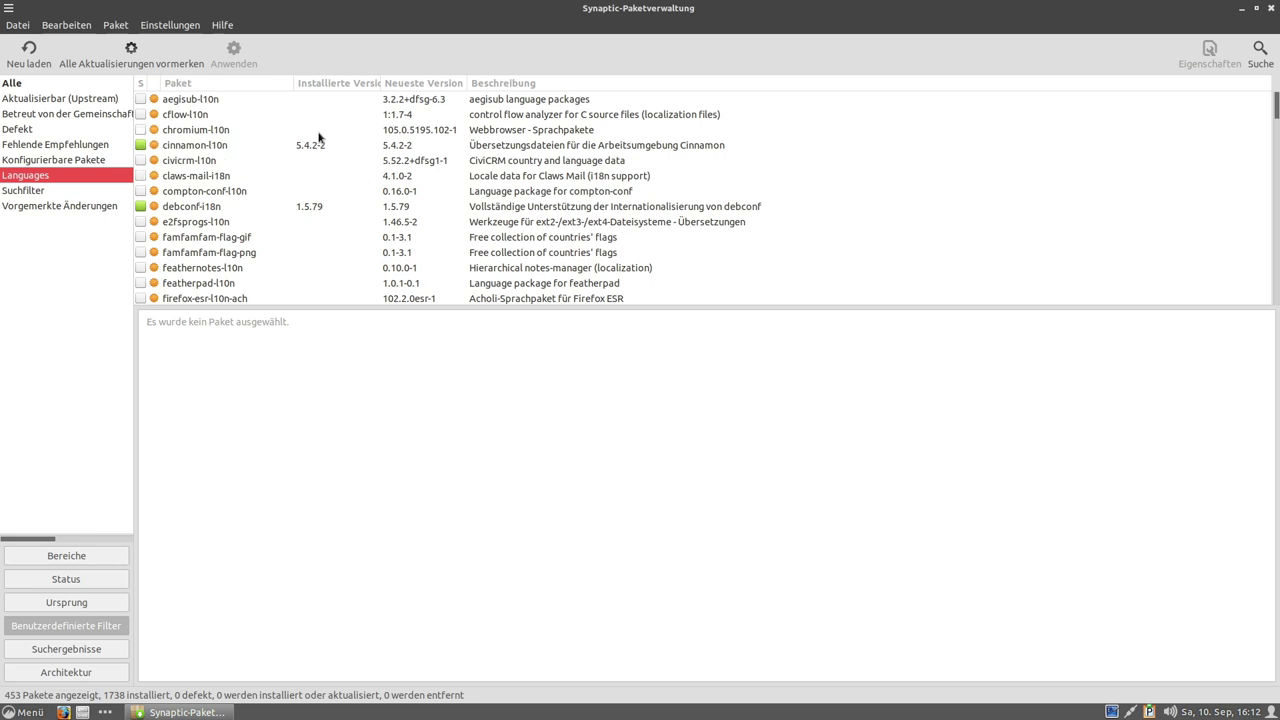
scroll(476, 145, down, 4)
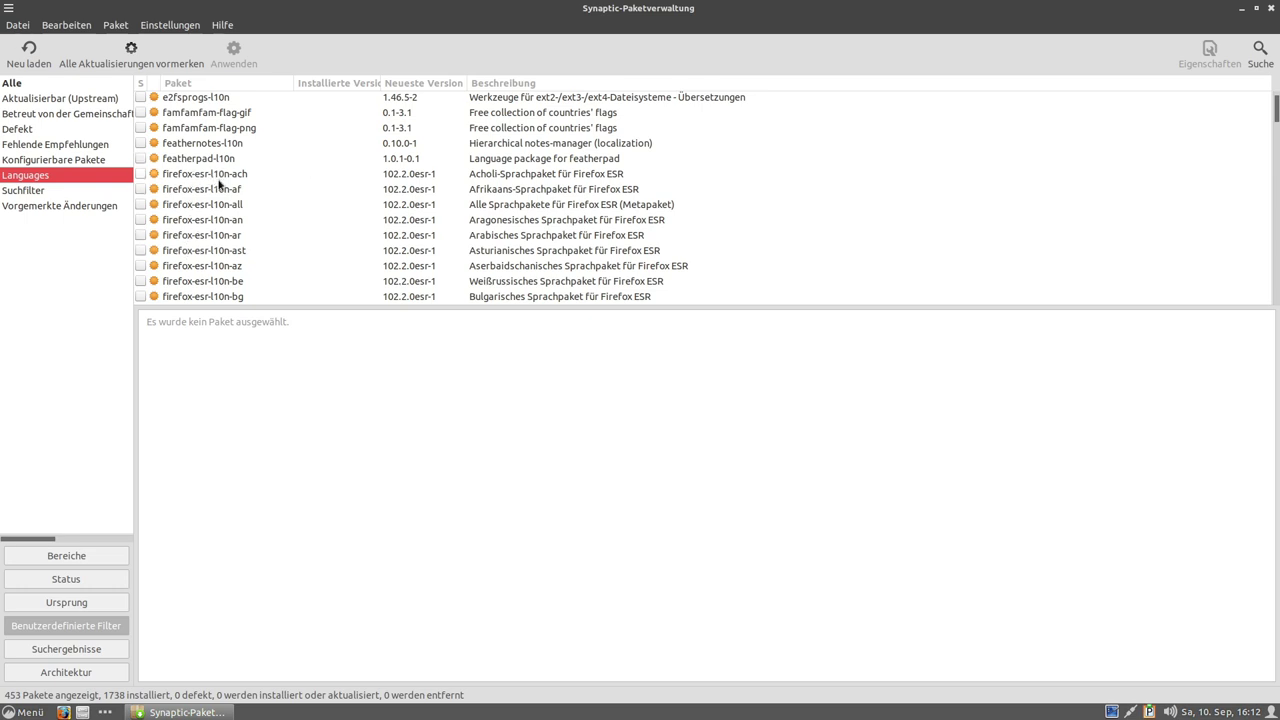
scroll(145, 216, down, 2)
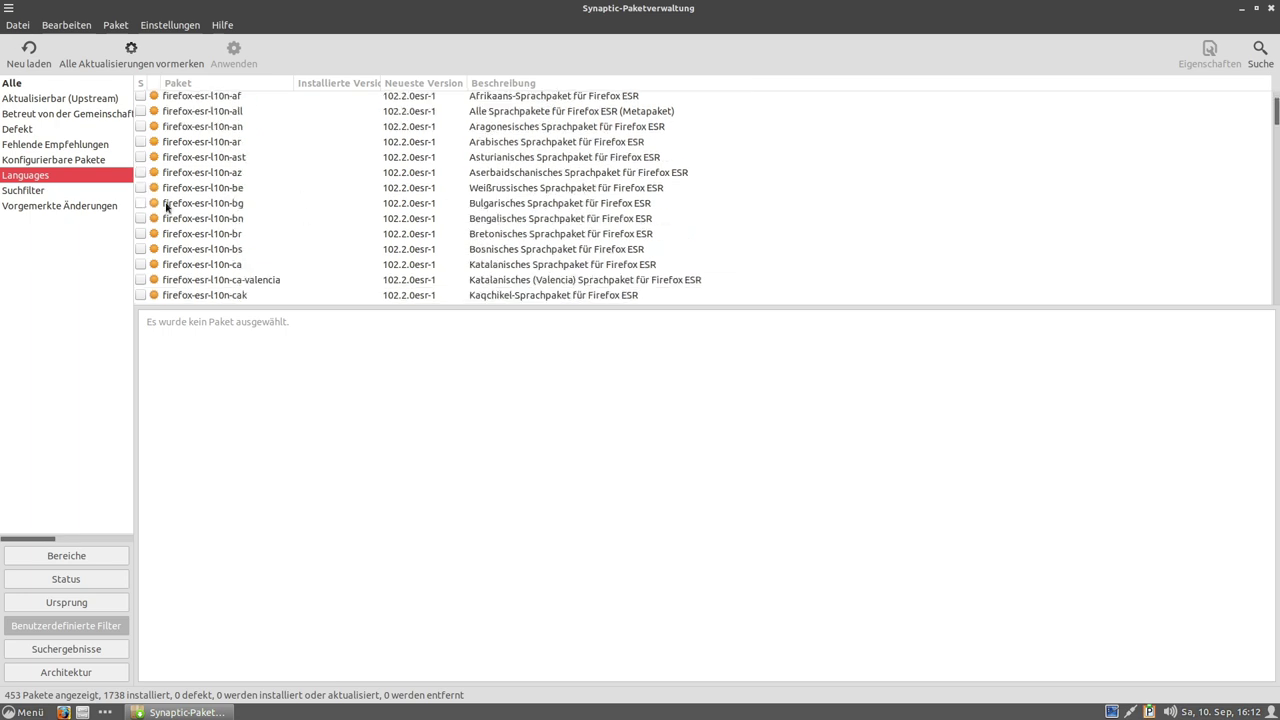
scroll(166, 207, down, 2)
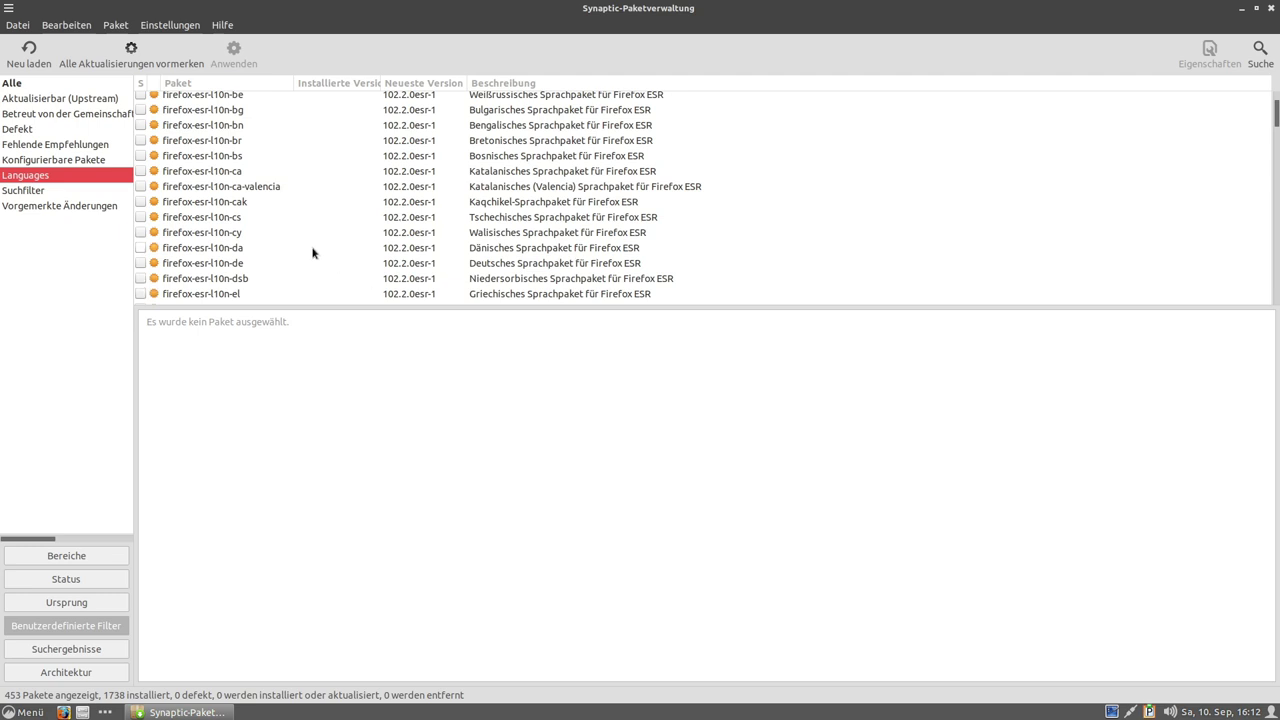
scroll(300, 224, down, 1)
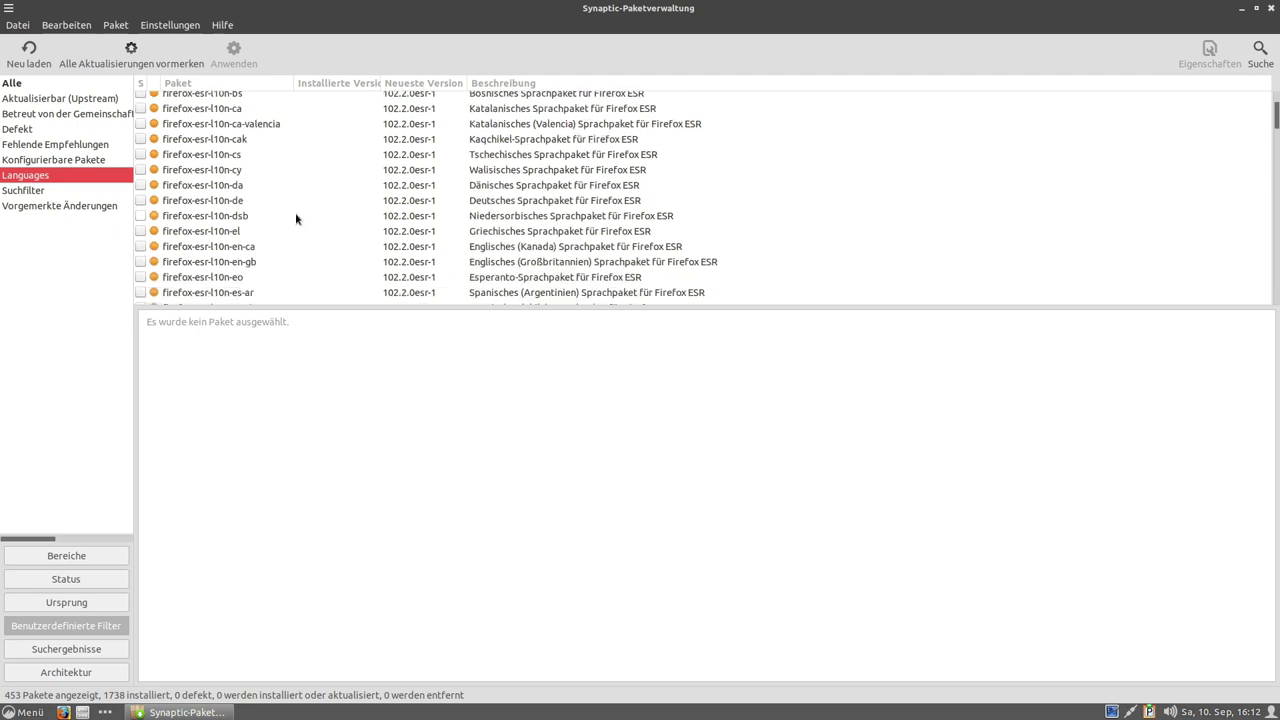
scroll(295, 216, down, 5)
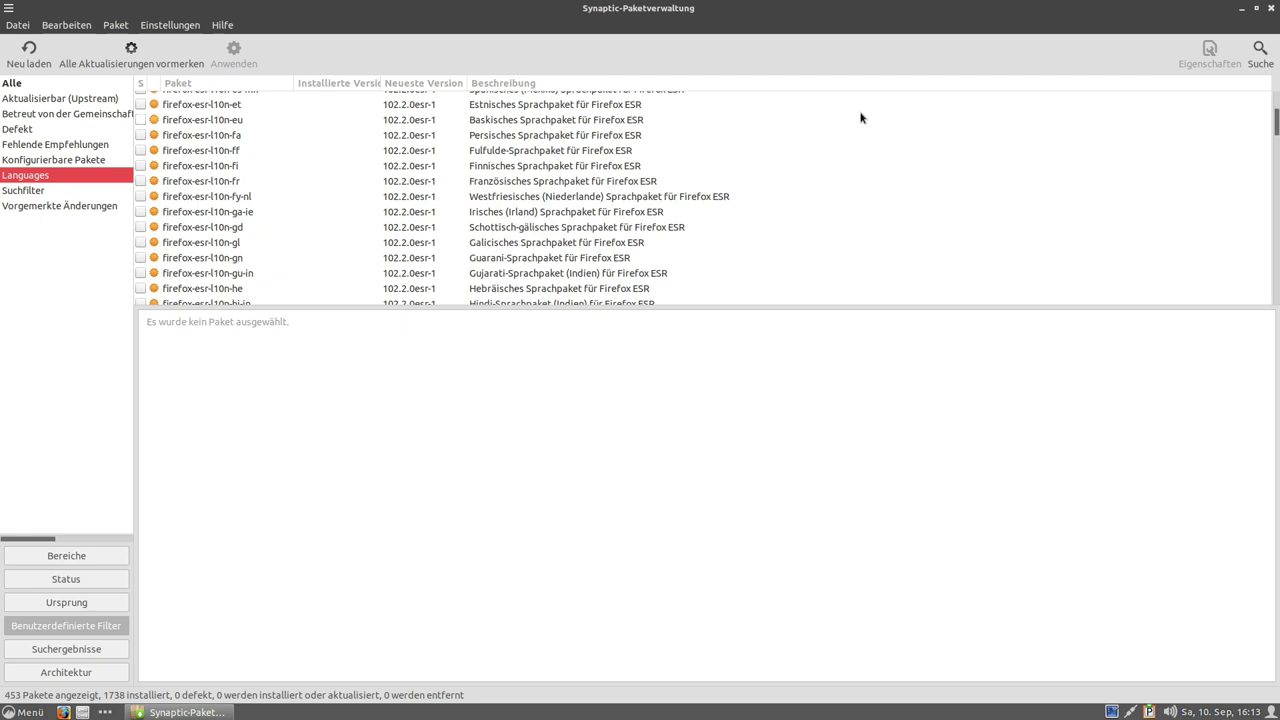
drag(1276, 124, 1275, 206)
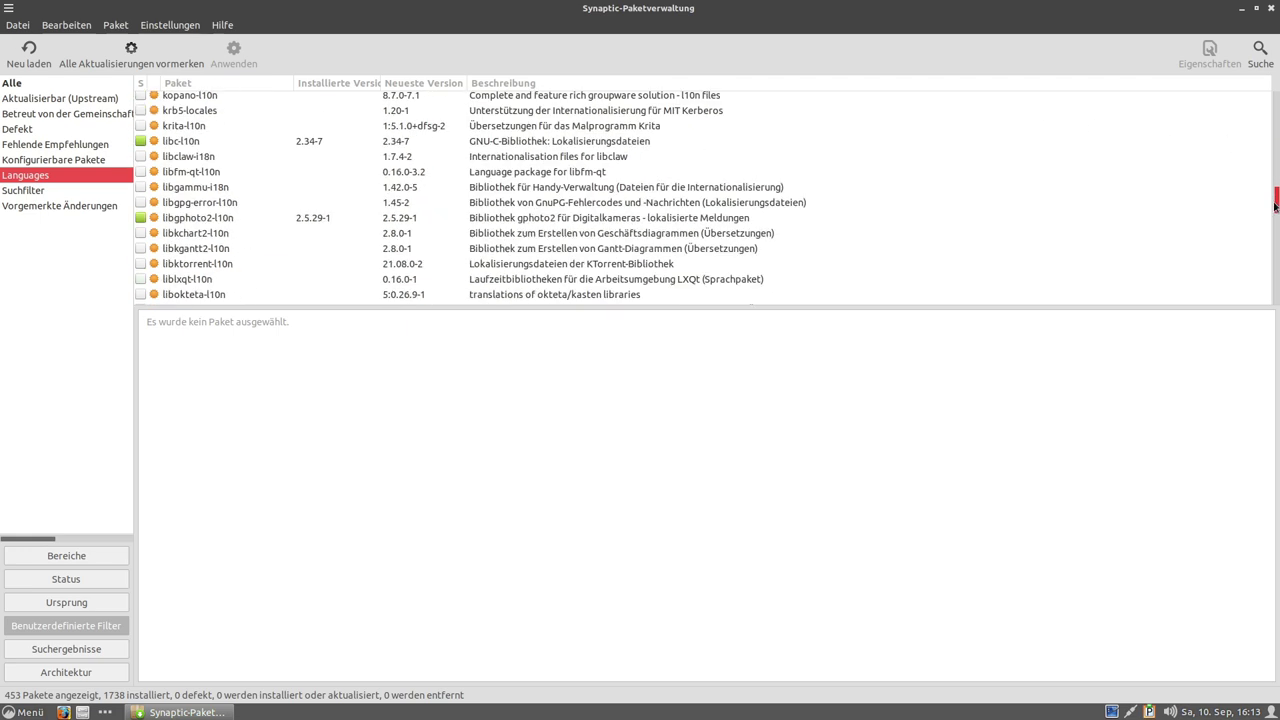
scroll(304, 204, up, 2)
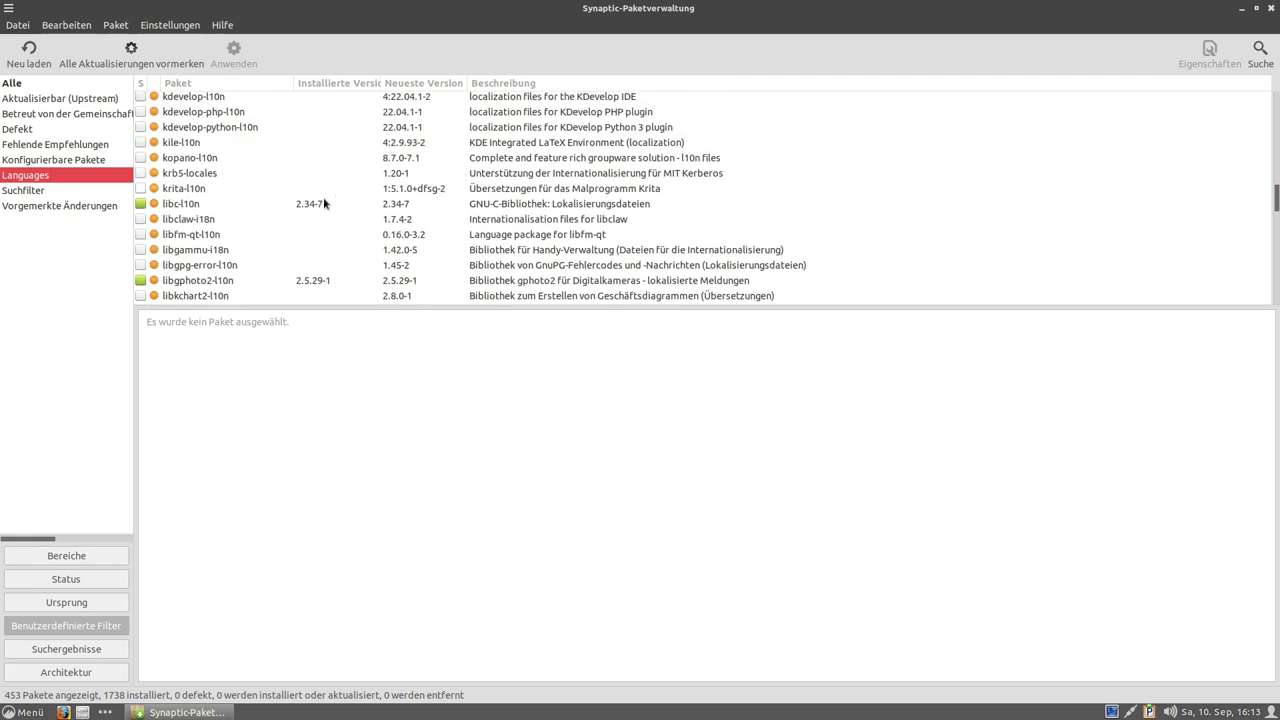
scroll(304, 205, down, 1)
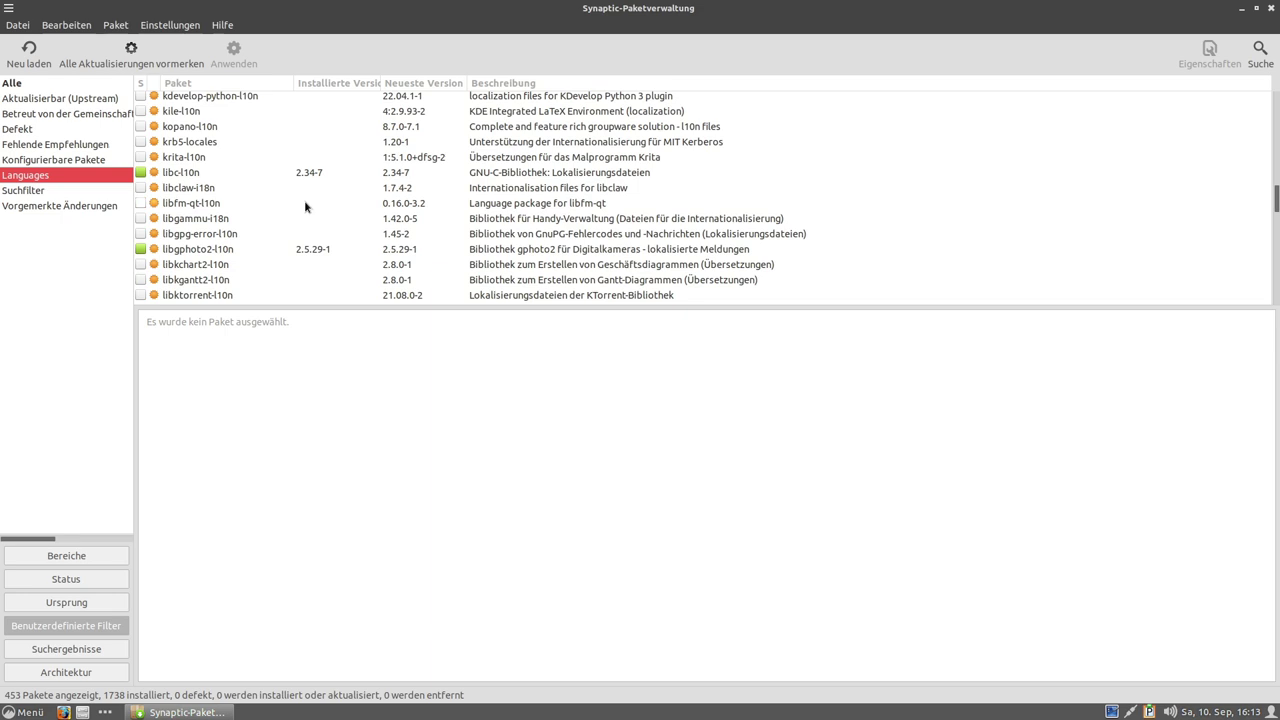
scroll(304, 206, down, 4)
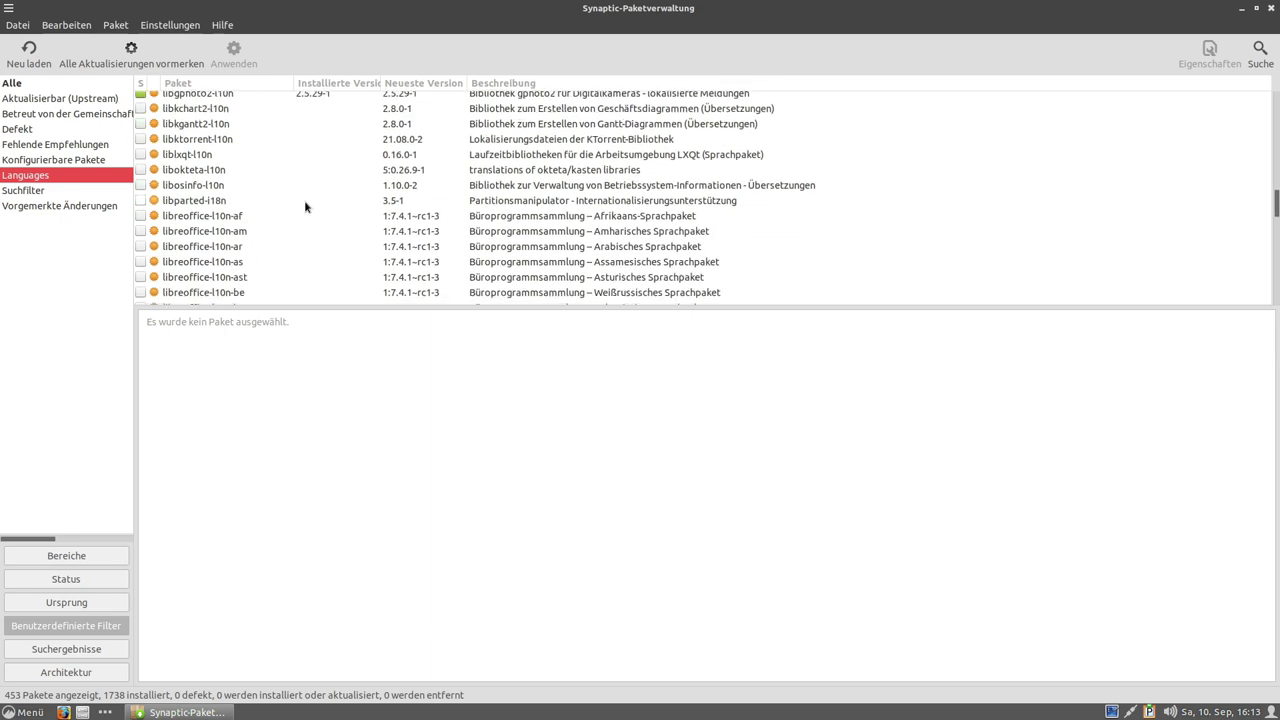
scroll(277, 214, down, 2)
scroll(276, 213, down, 4)
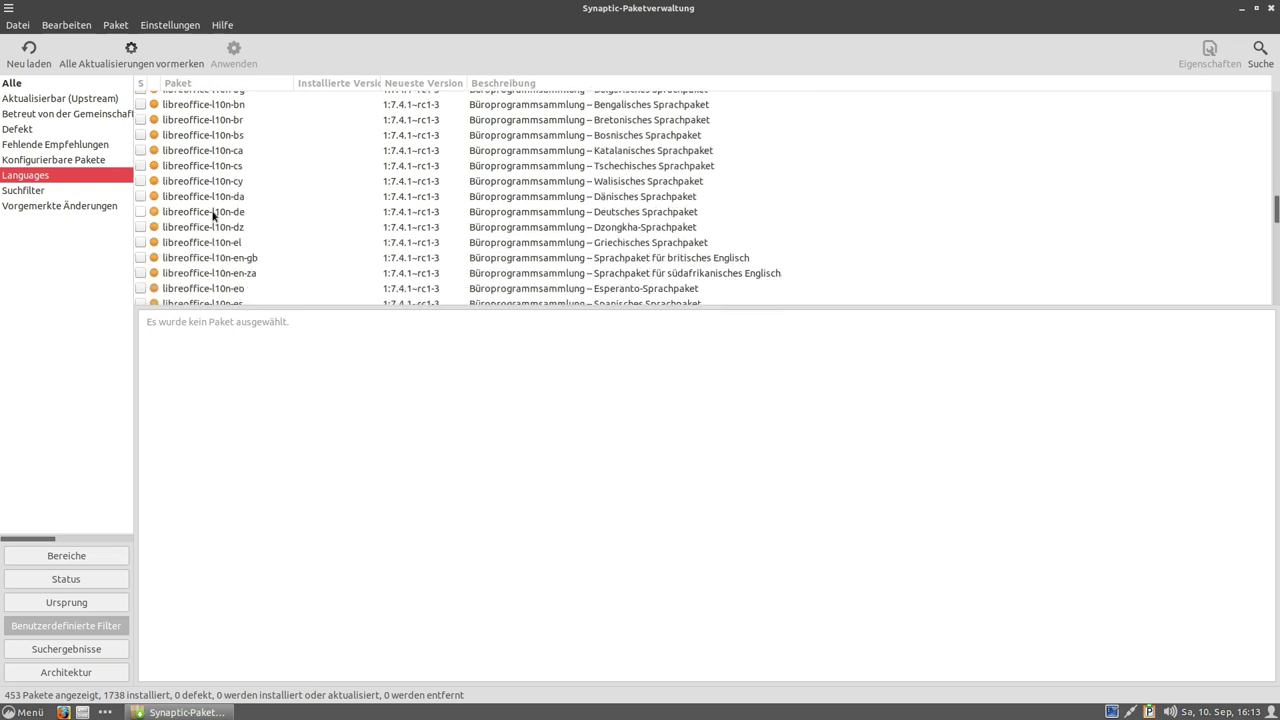
Mark libreoffice-l10n-de for installation and apply it, raising the installed count to 1739.
click(141, 212)
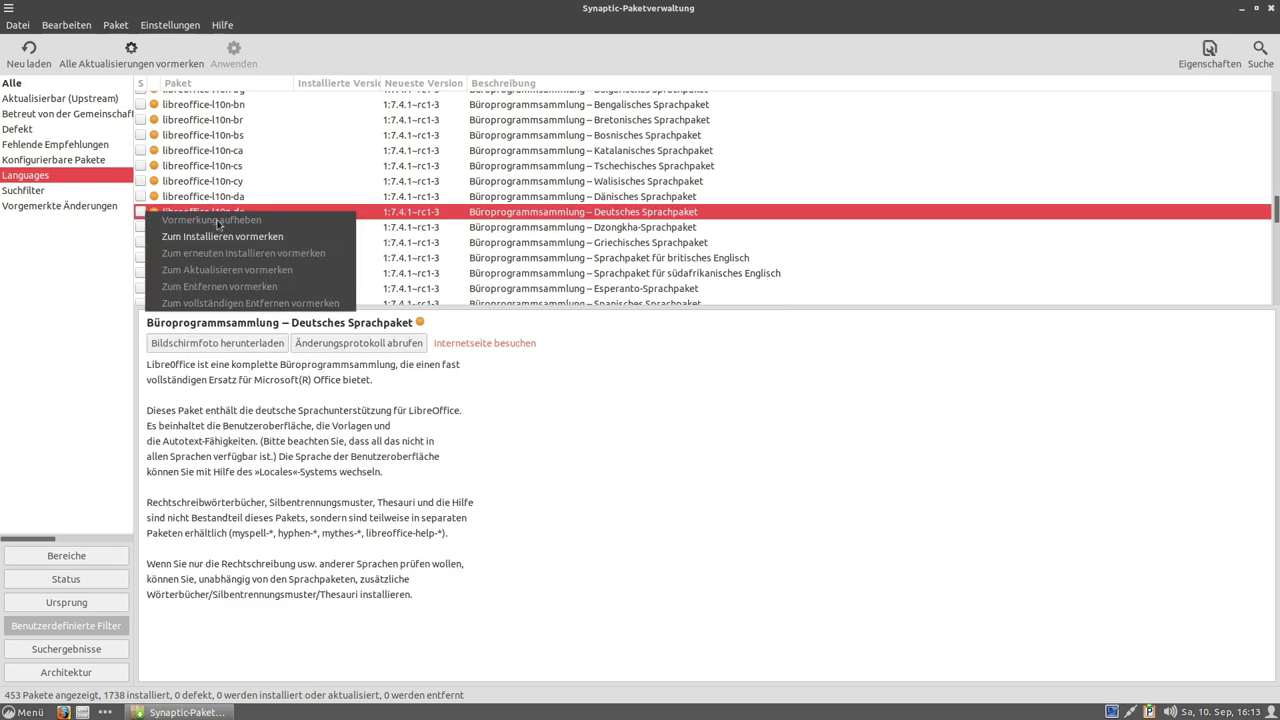
click(561, 483)
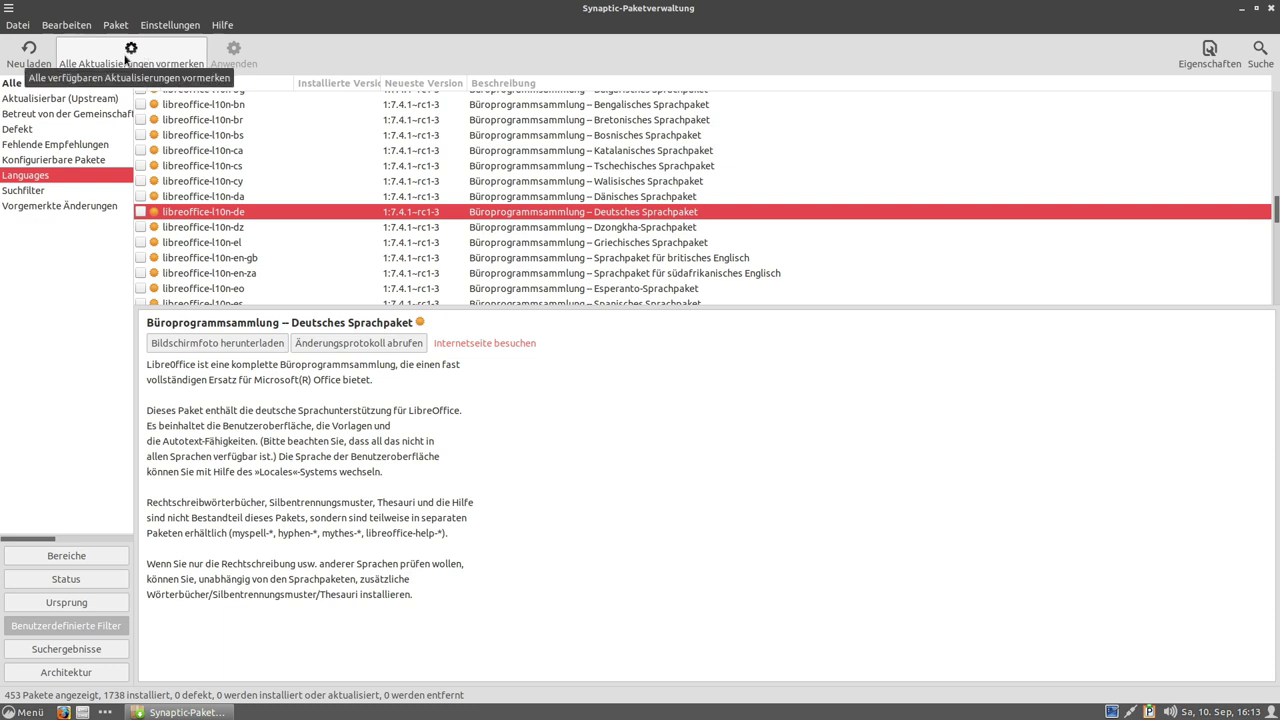
click(141, 213)
click(188, 237)
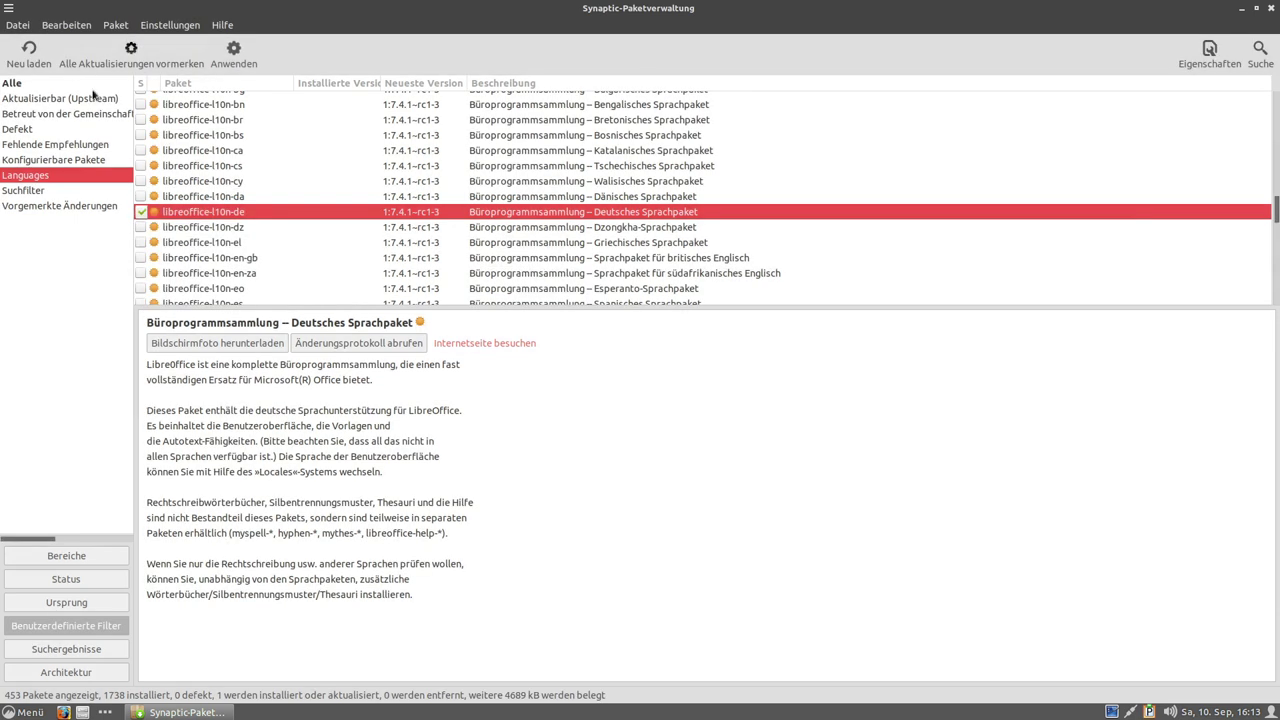
click(235, 62)
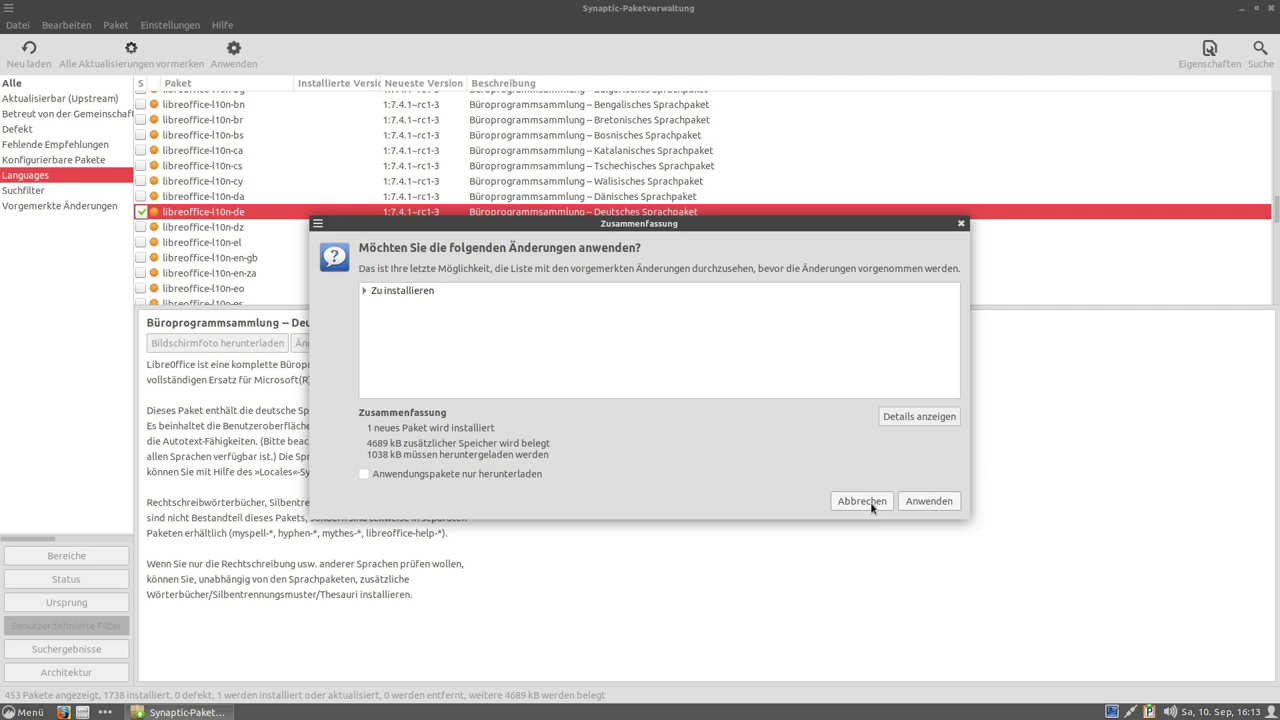
click(913, 501)
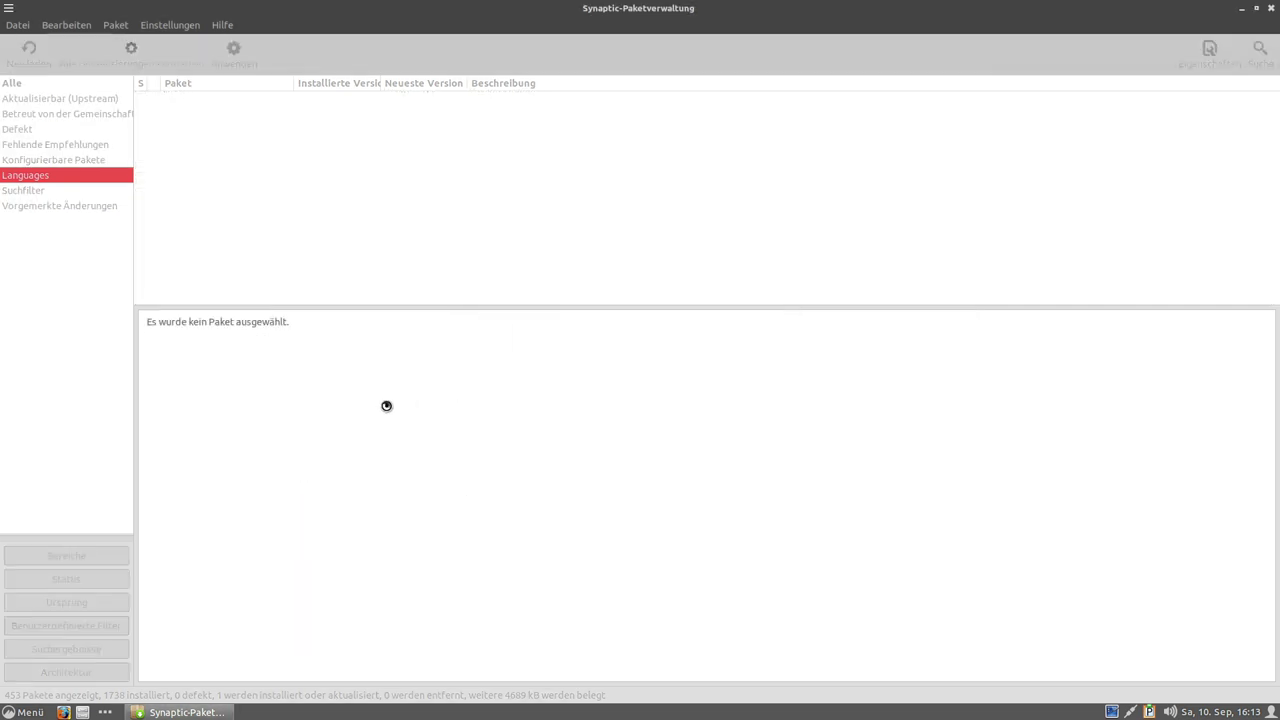
click(442, 410)
click(834, 611)
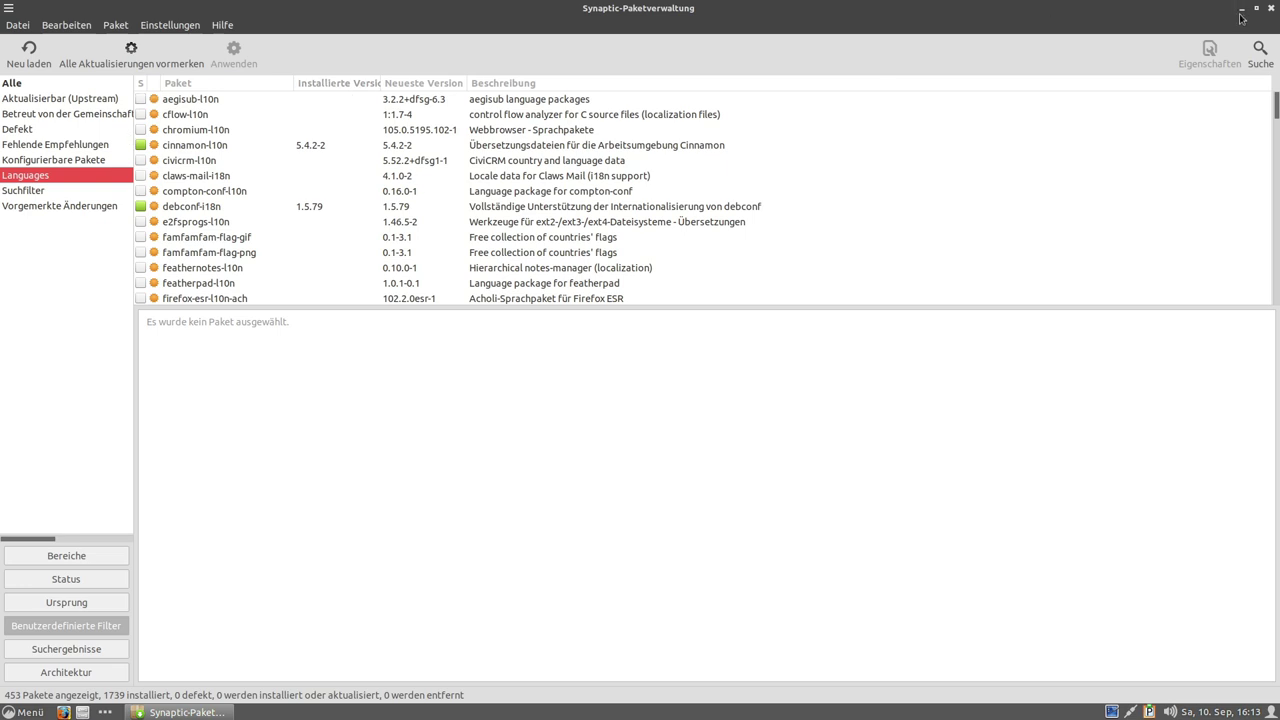
scroll(468, 163, down, 10)
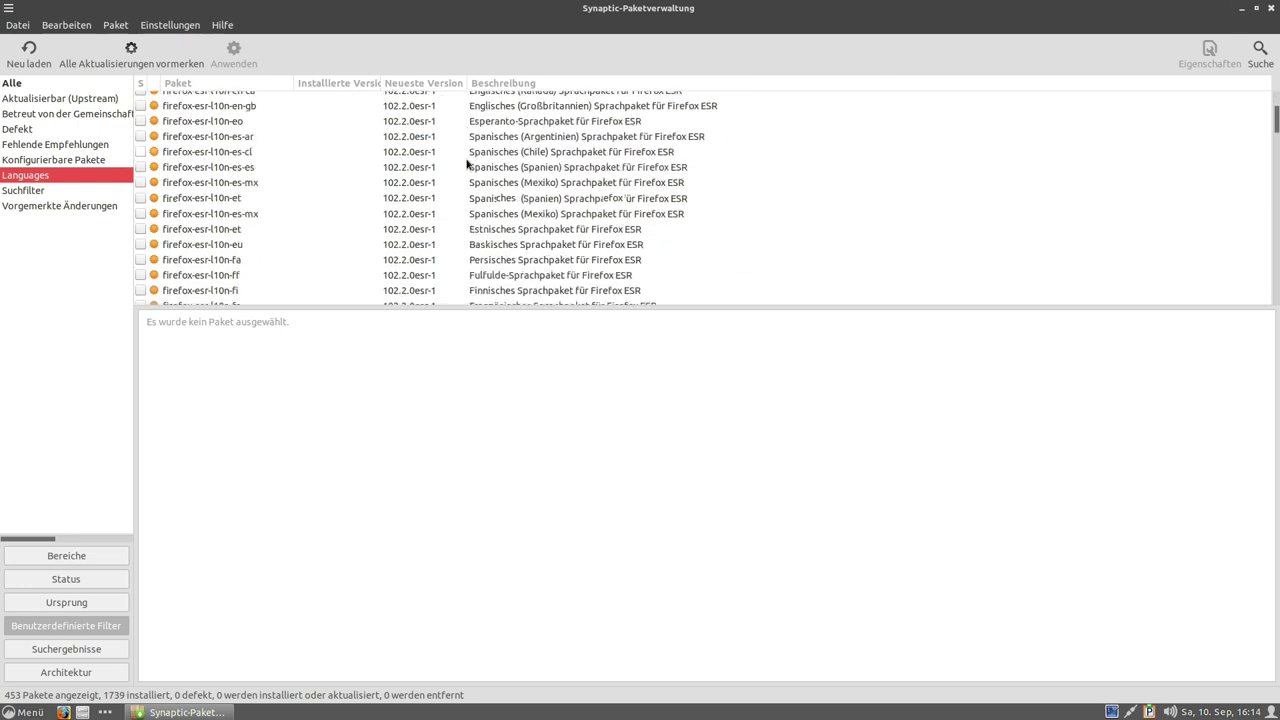
click(1242, 9)
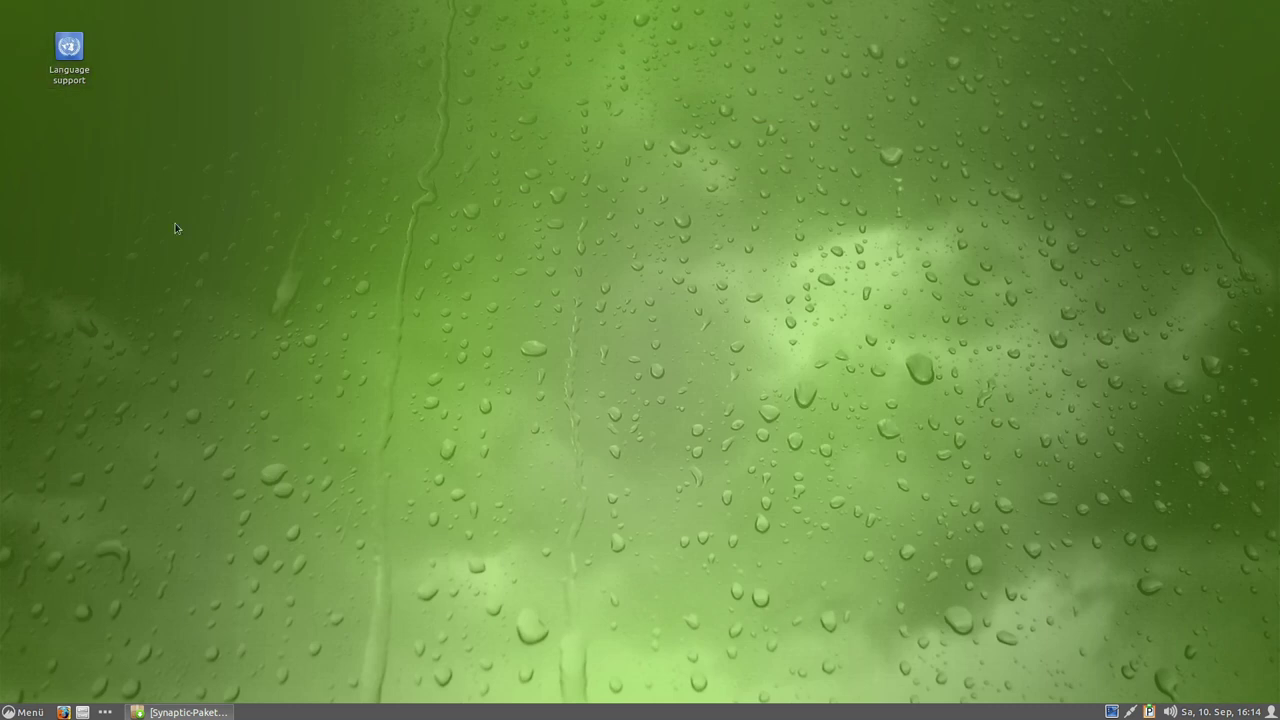
click(22, 713)
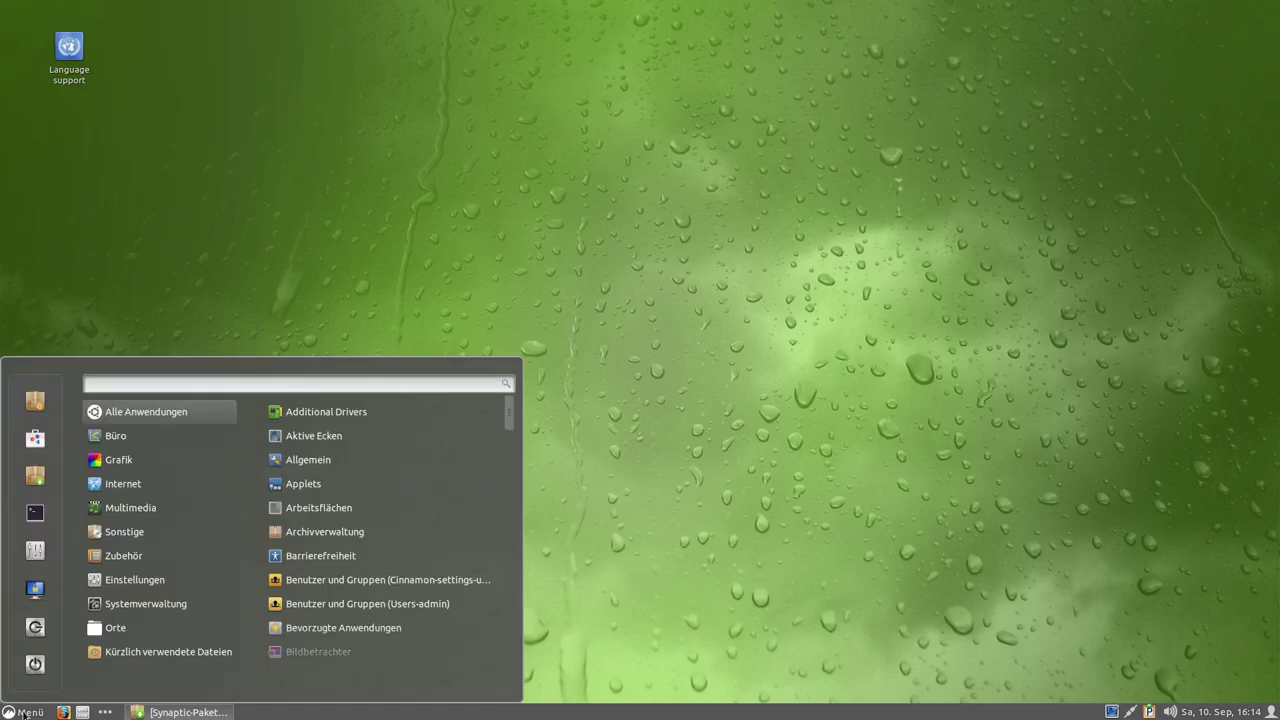
mouse_move(200, 436)
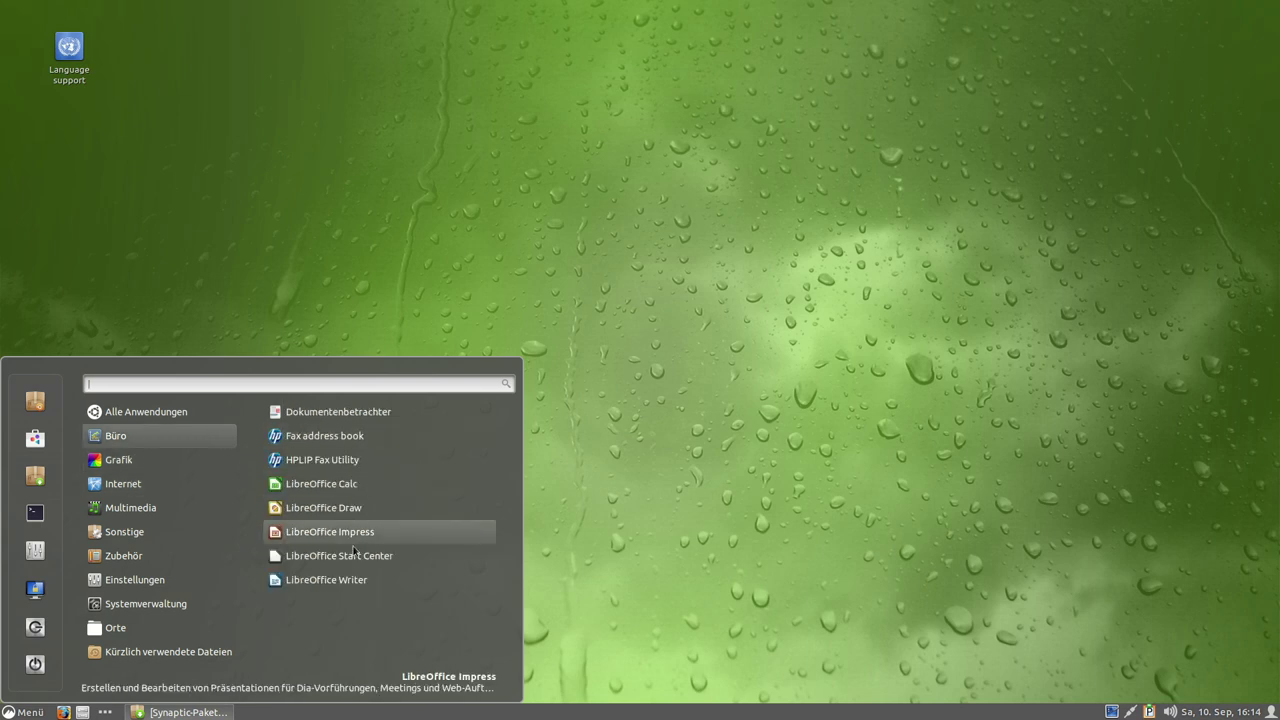
click(317, 580)
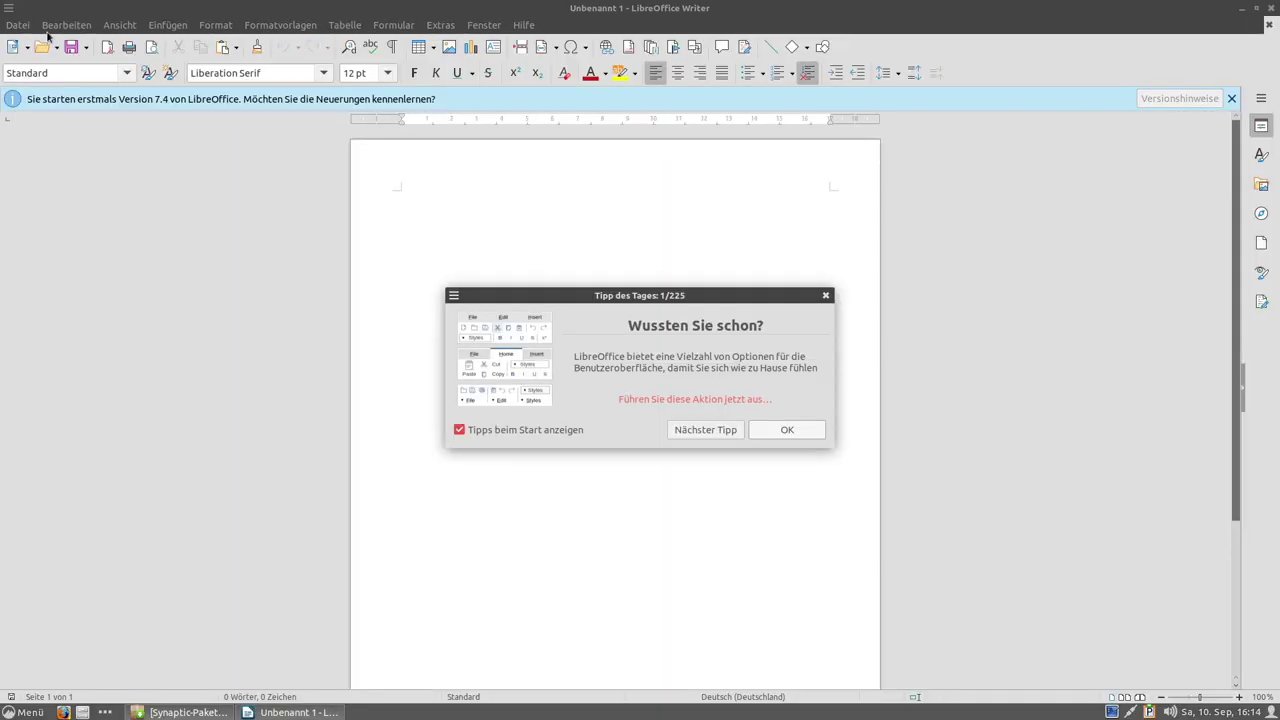
click(787, 430)
click(115, 25)
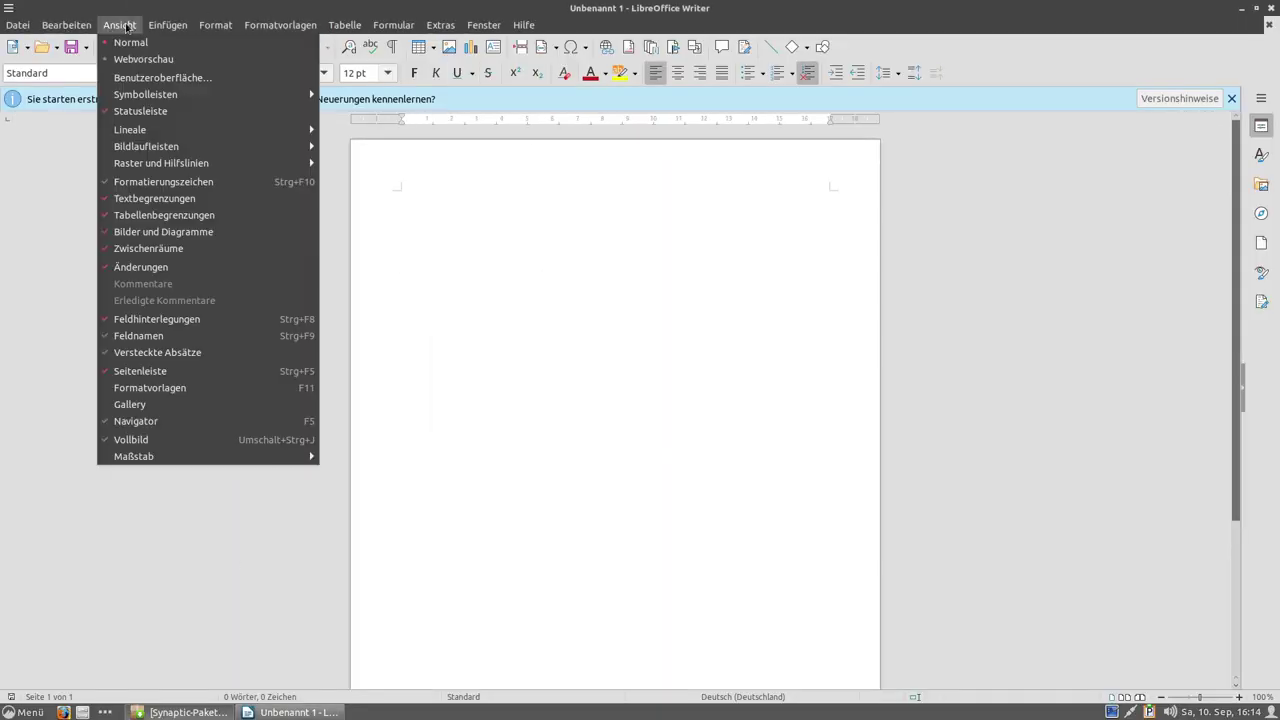
mouse_move(411, 36)
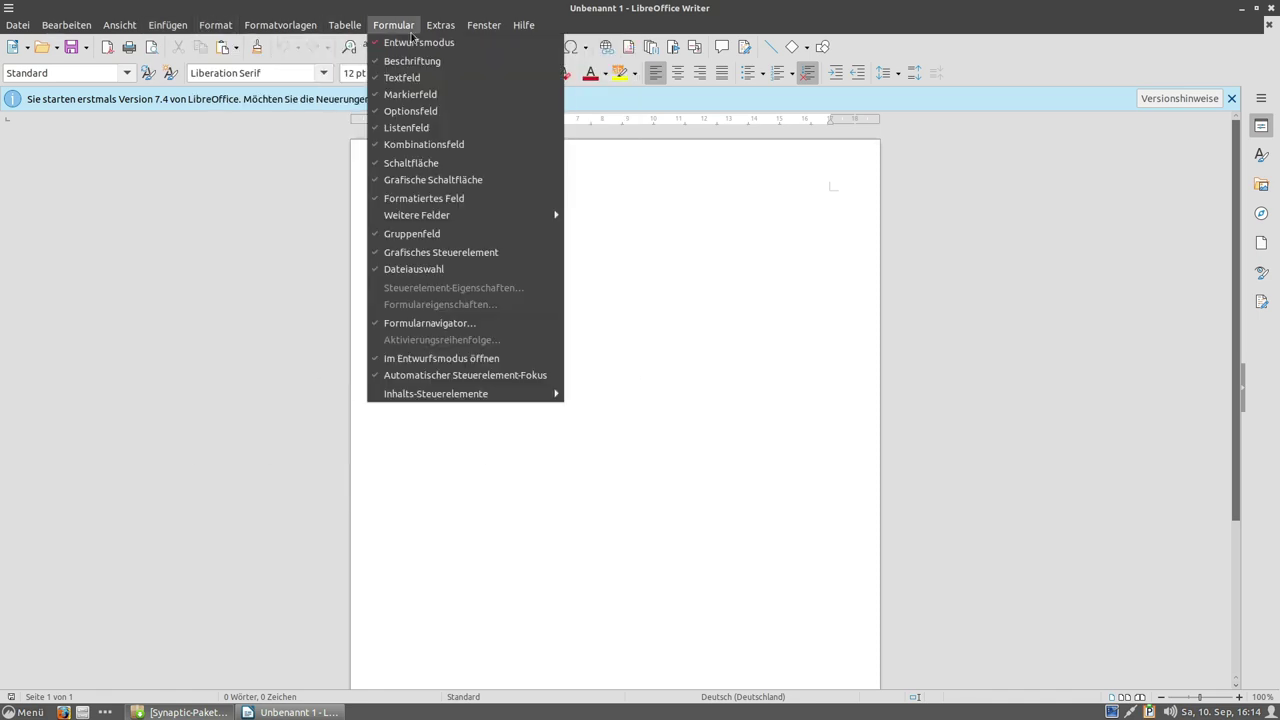
mouse_move(523, 25)
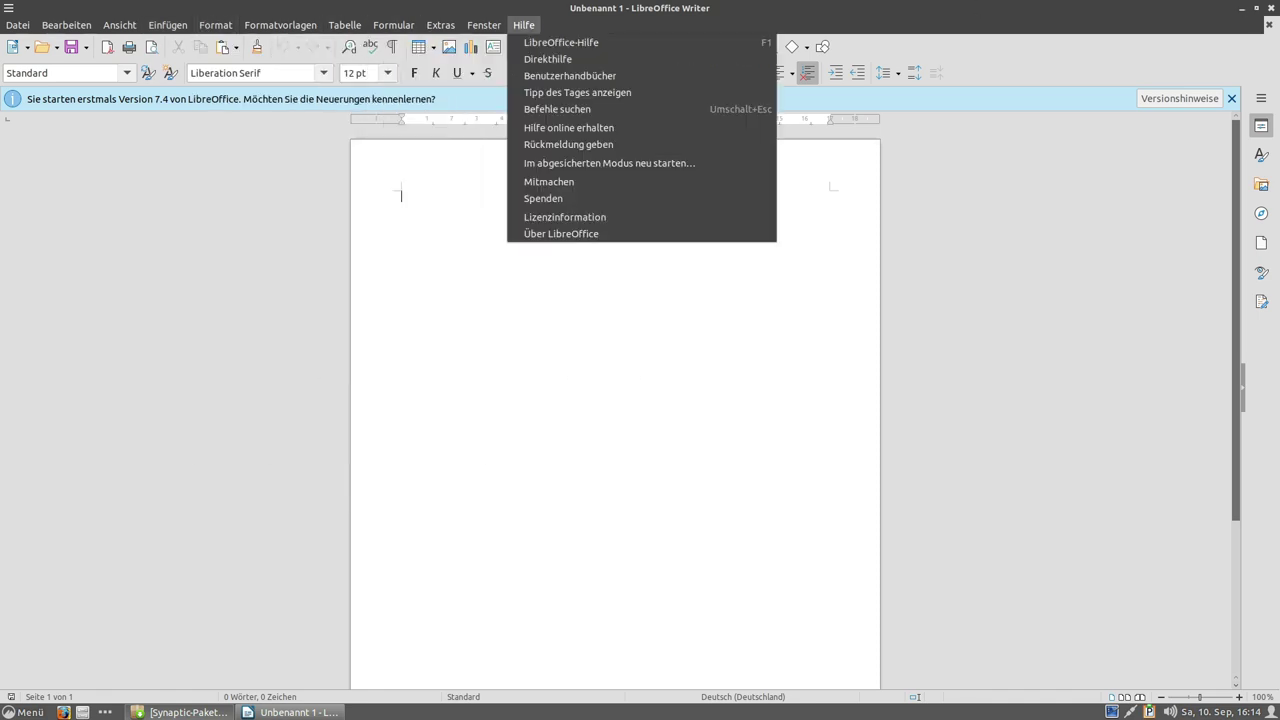
click(1274, 9)
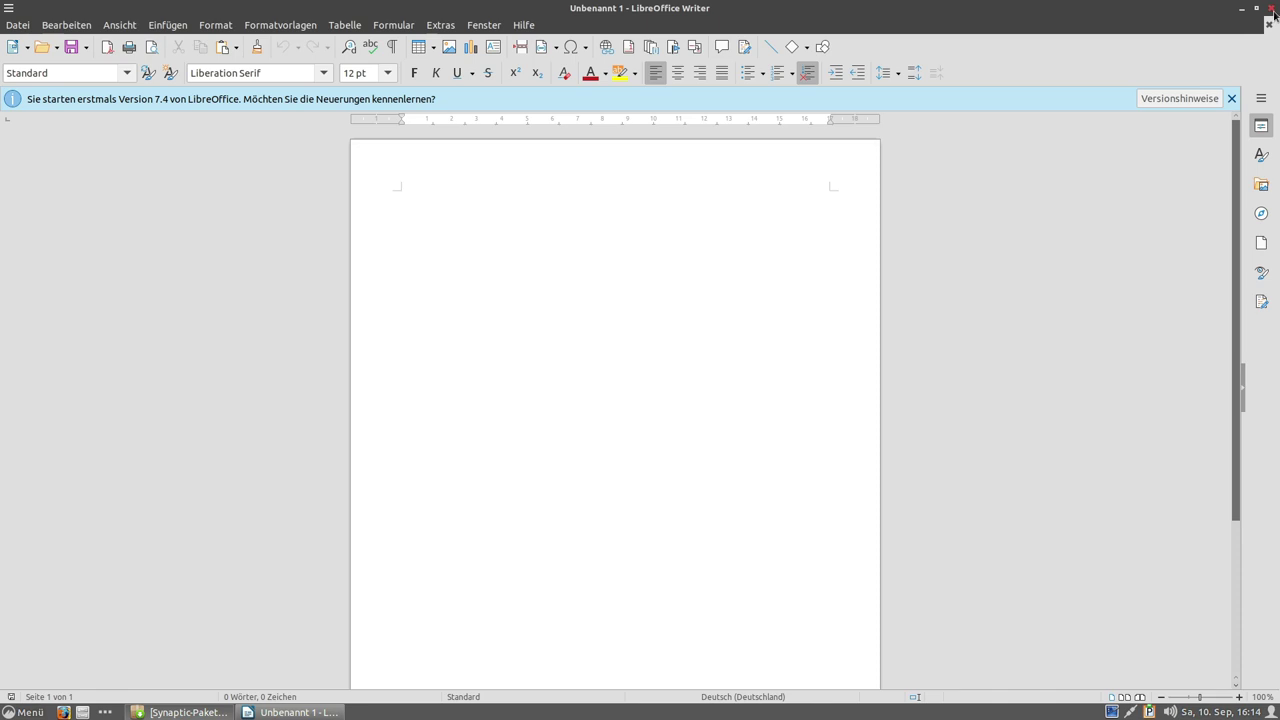
click(1274, 9)
click(22, 712)
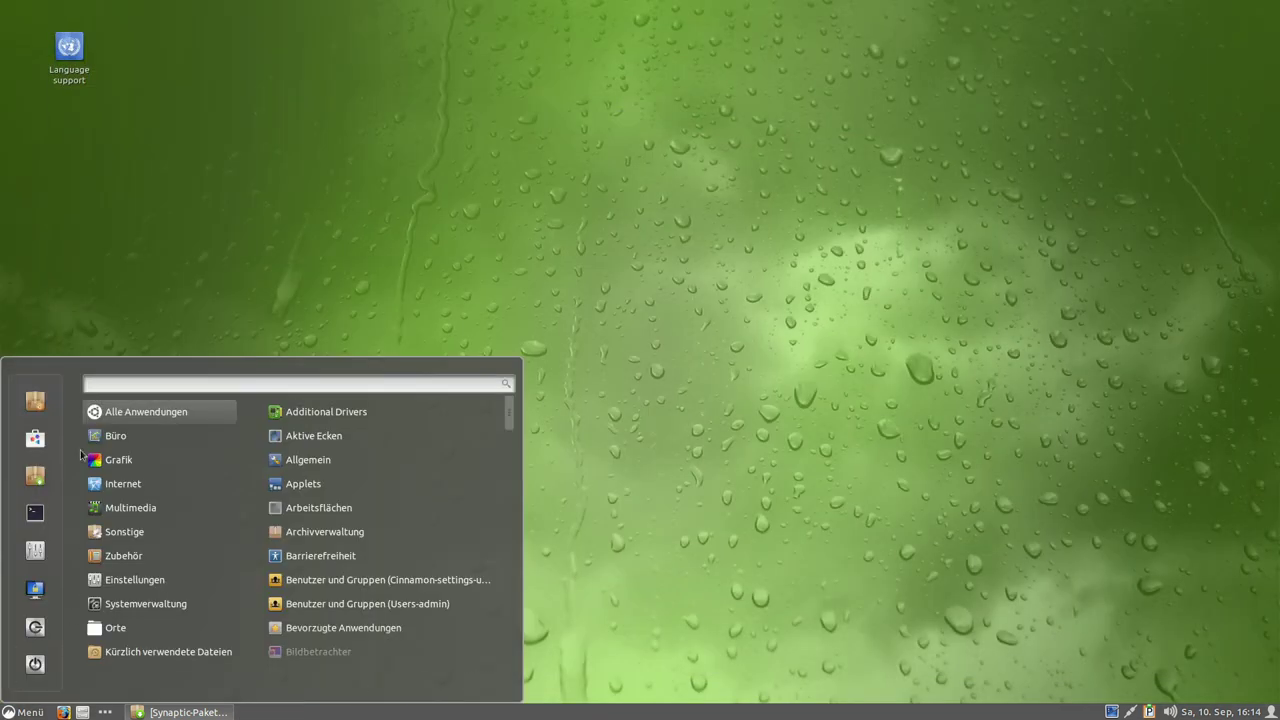
mouse_move(147, 442)
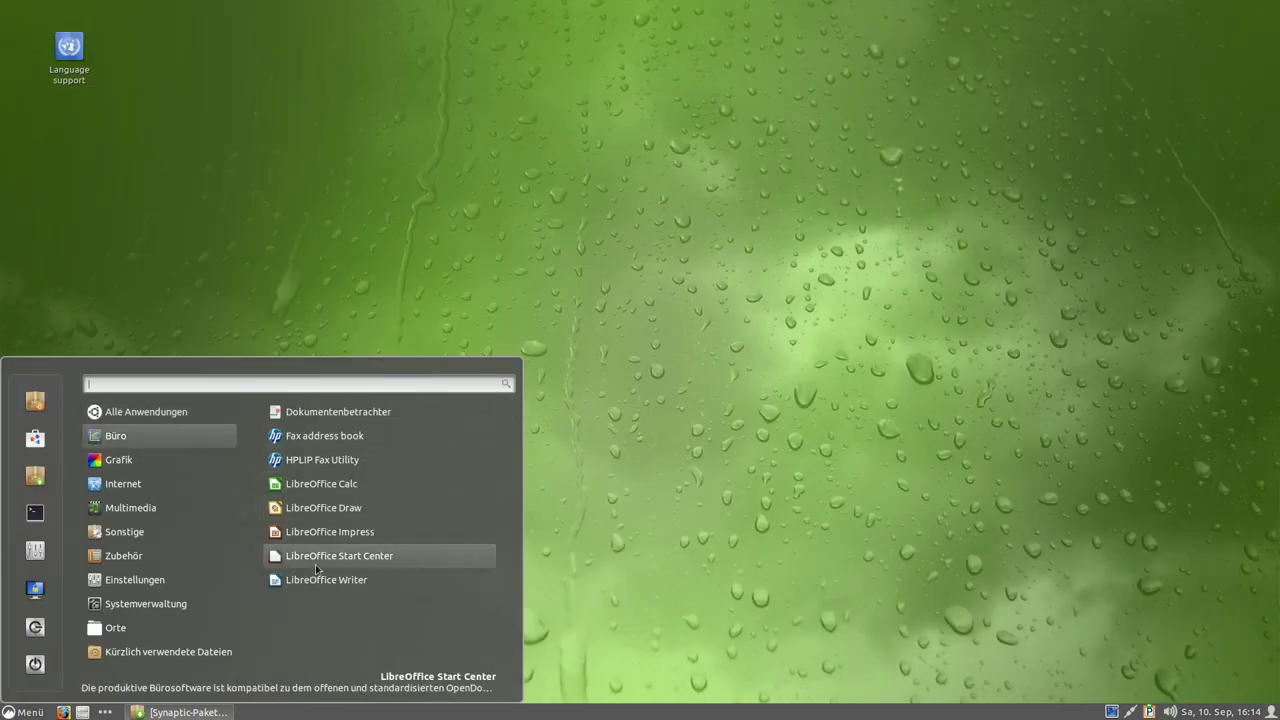
click(472, 556)
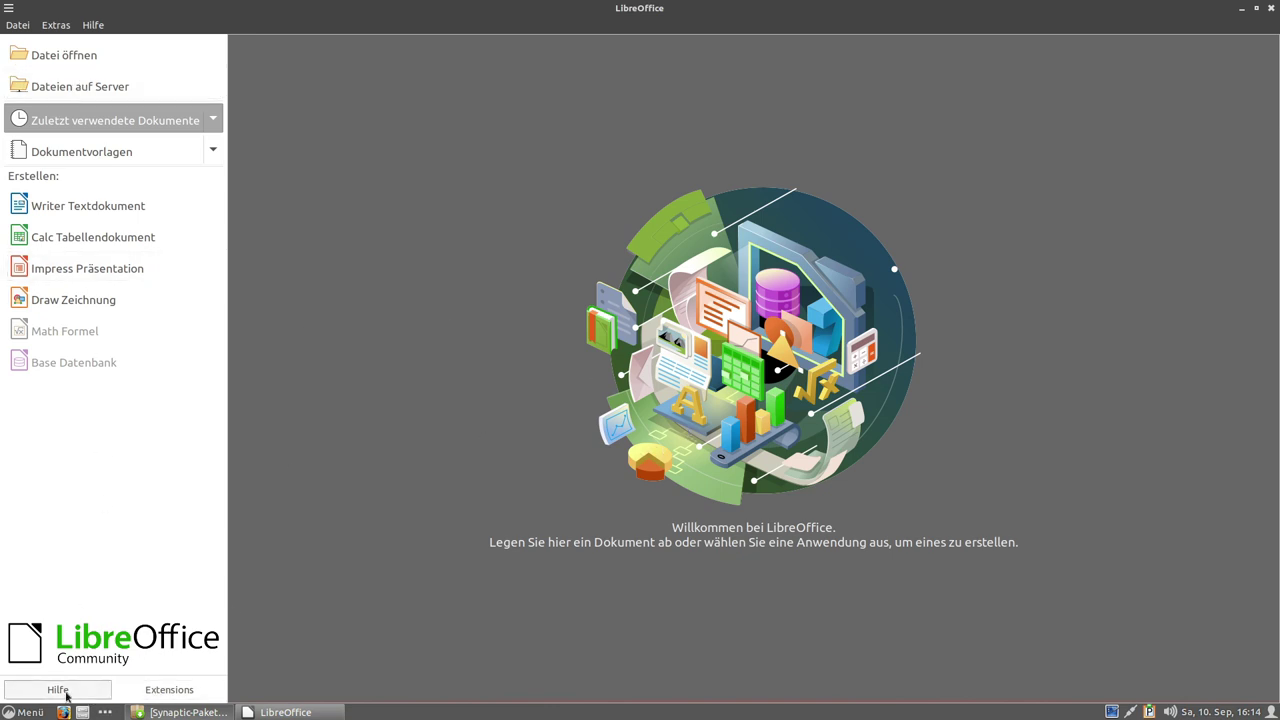
click(94, 25)
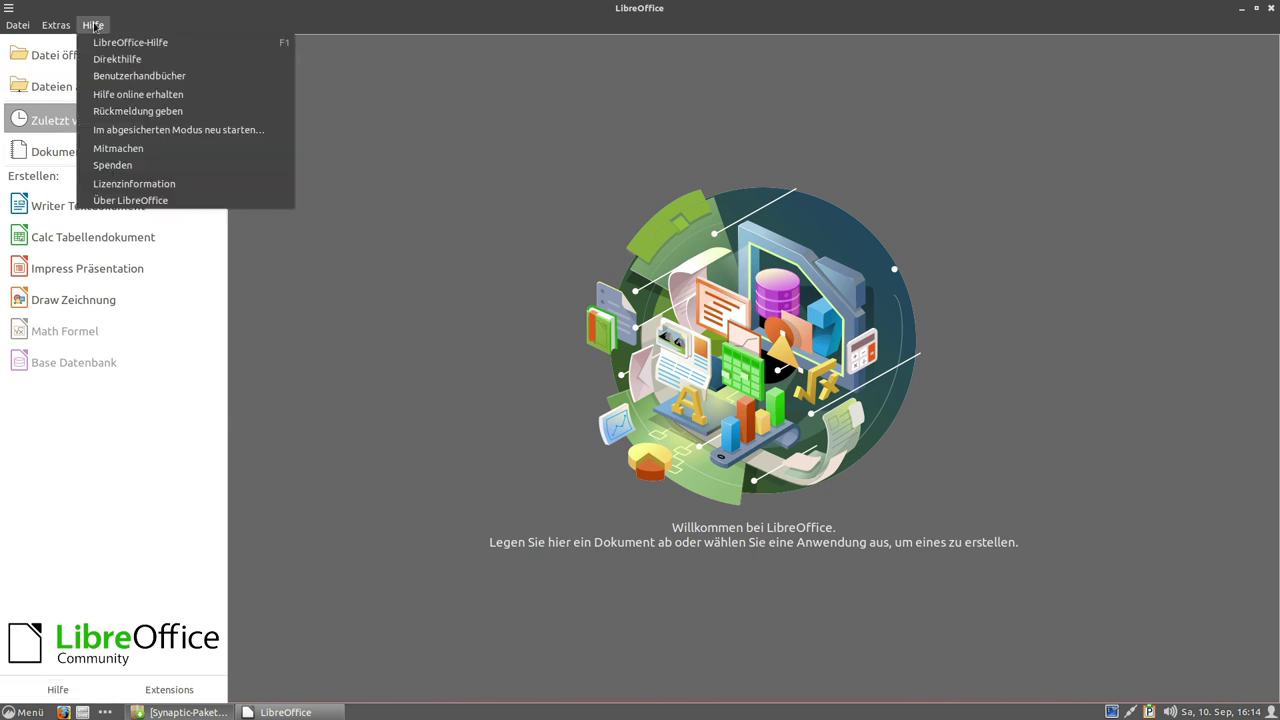
click(131, 200)
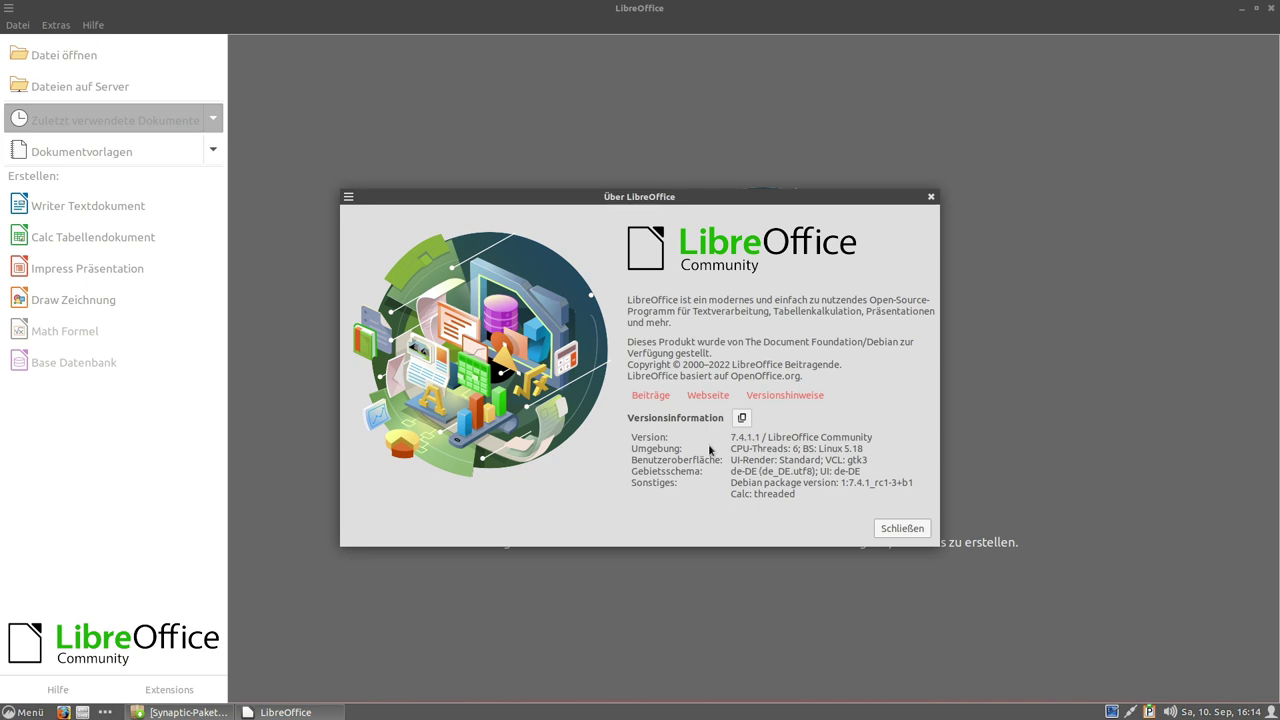
click(902, 530)
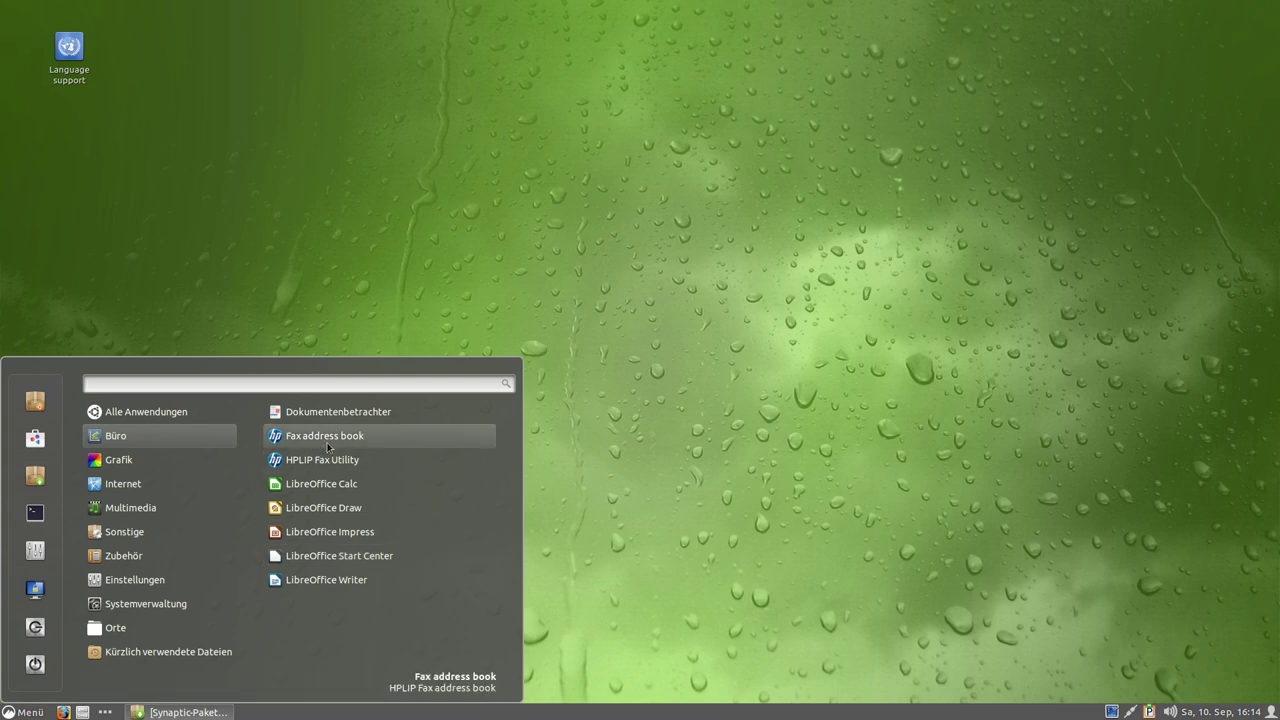
Launch Thunderbird E-Mail und Nachrichten from the menu's Internet category.
mouse_move(190, 459)
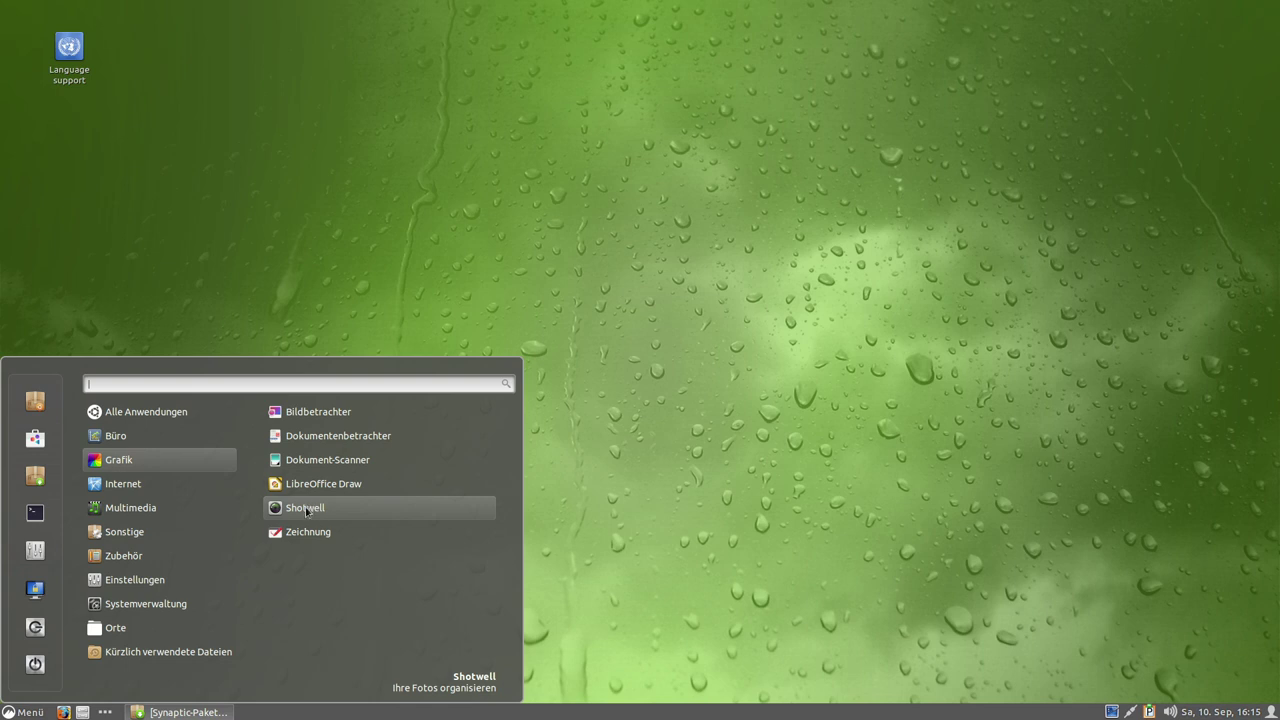
mouse_move(155, 481)
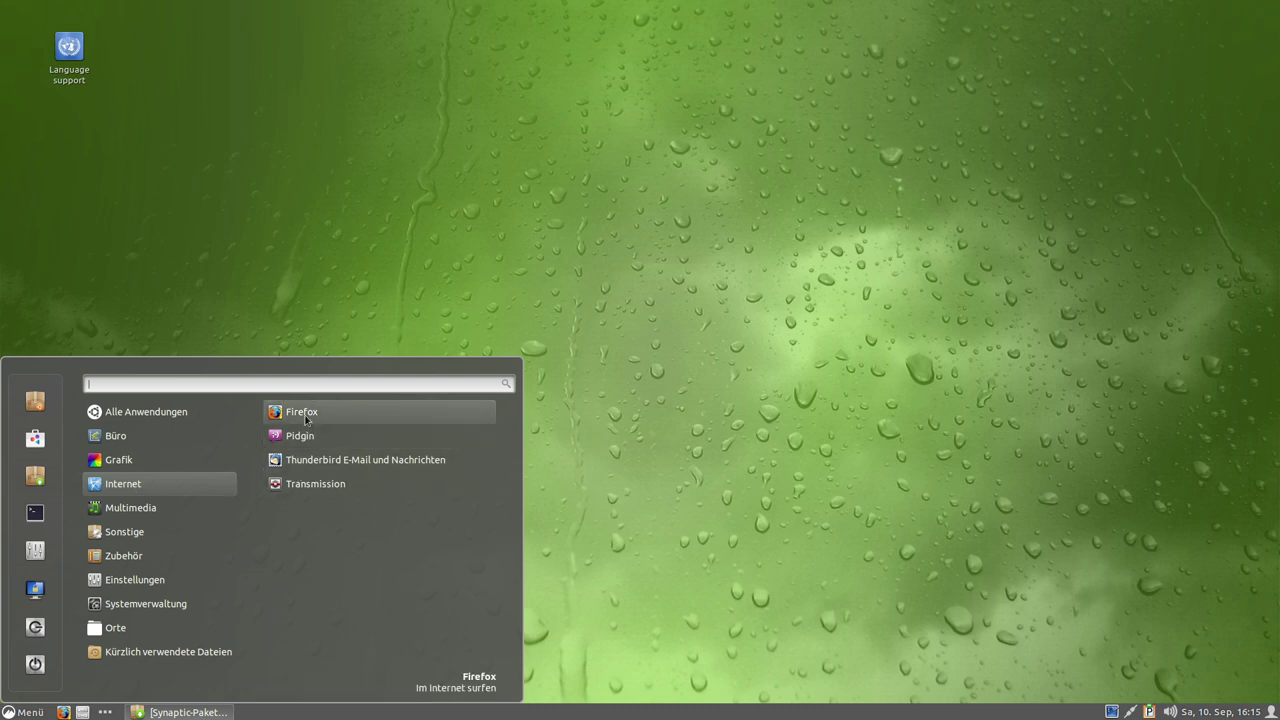
click(321, 465)
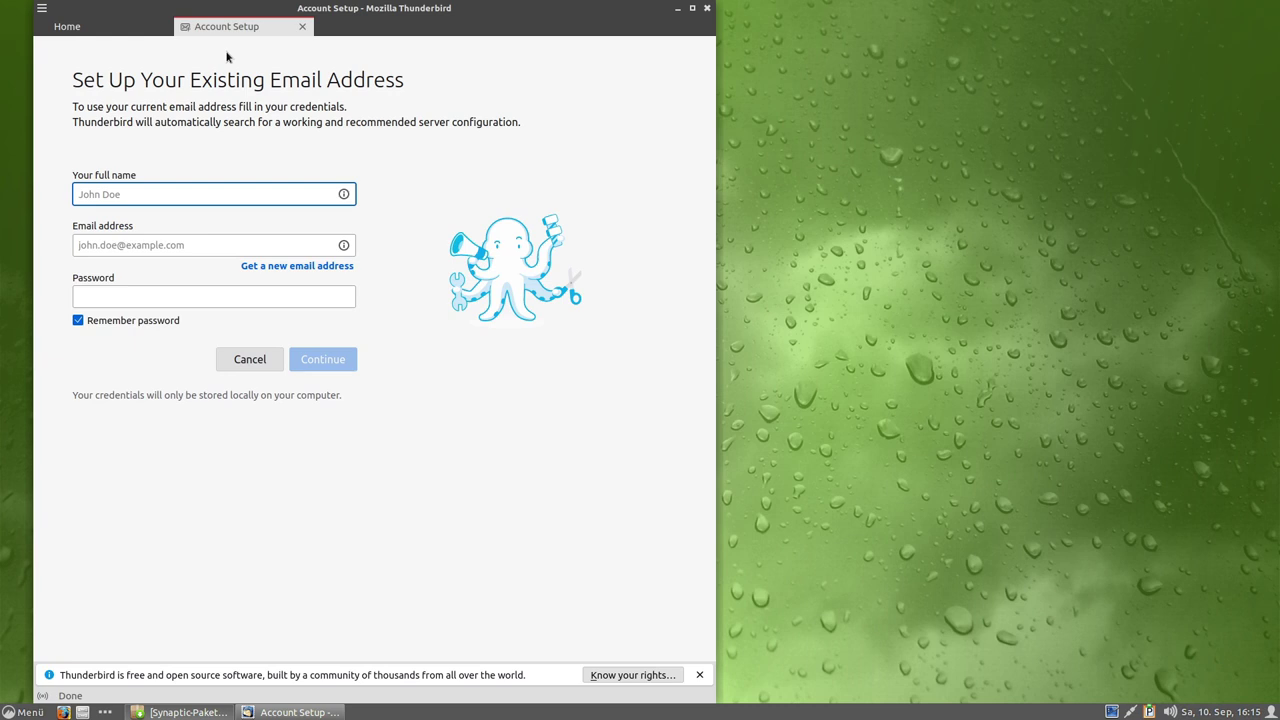
Show Thunderbird's Home welcome page and highlight the version number 102.2.2.
click(44, 15)
click(496, 99)
click(124, 32)
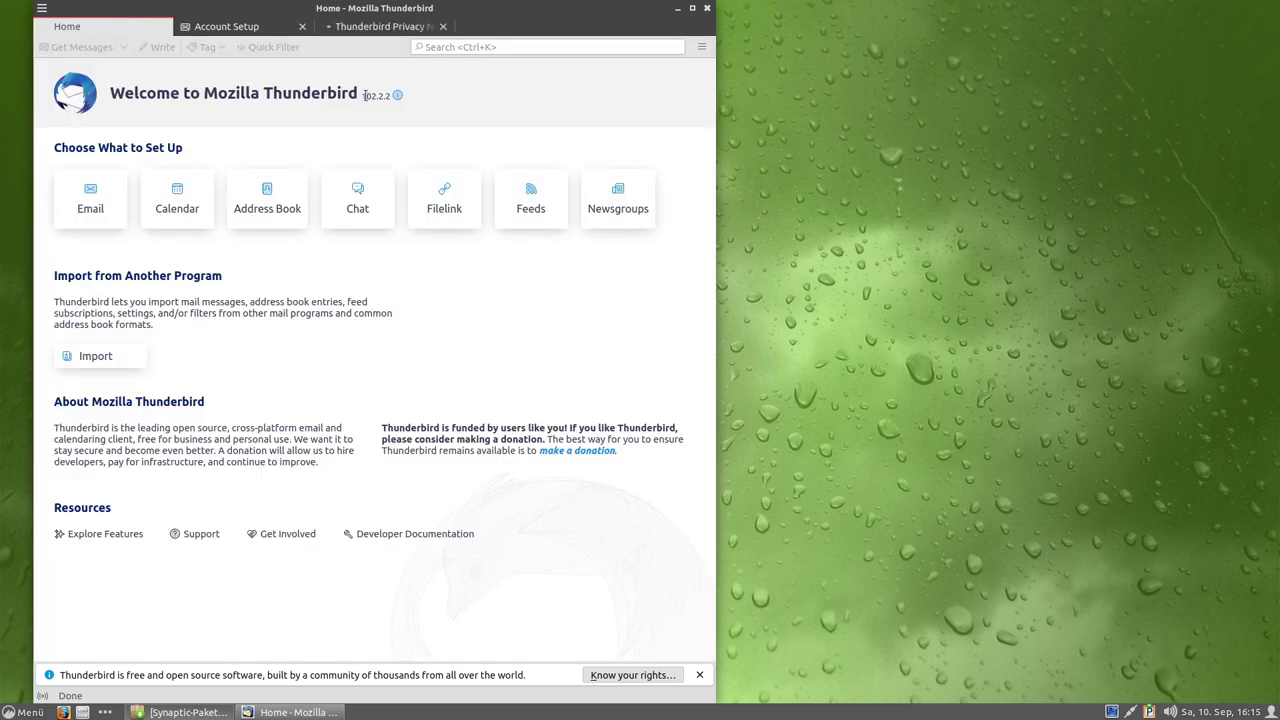
drag(364, 96, 398, 96)
View and close the Privacy Notice tab, check the main menu, and centre the Thunderbird window.
click(243, 27)
click(390, 26)
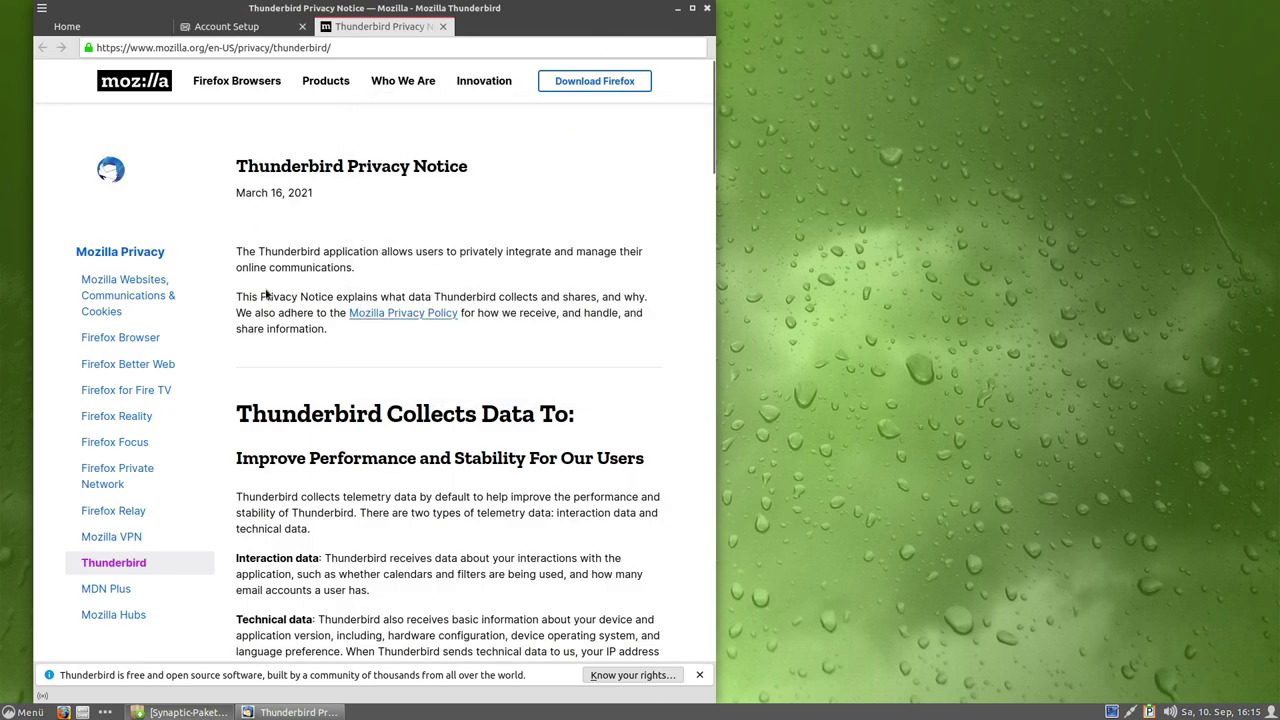
click(443, 26)
click(132, 30)
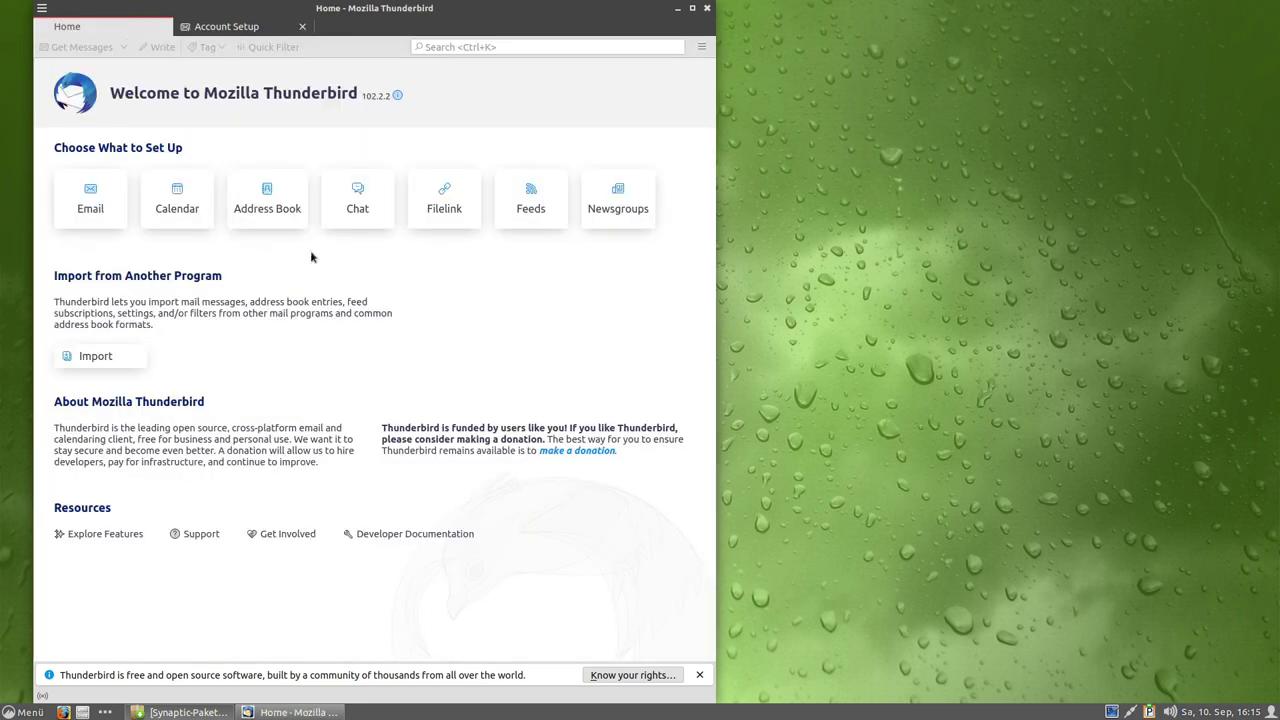
click(701, 46)
click(352, 359)
drag(415, 27, 664, 47)
Launch Language Support and confirm installing the missing language packs.
double_click(57, 75)
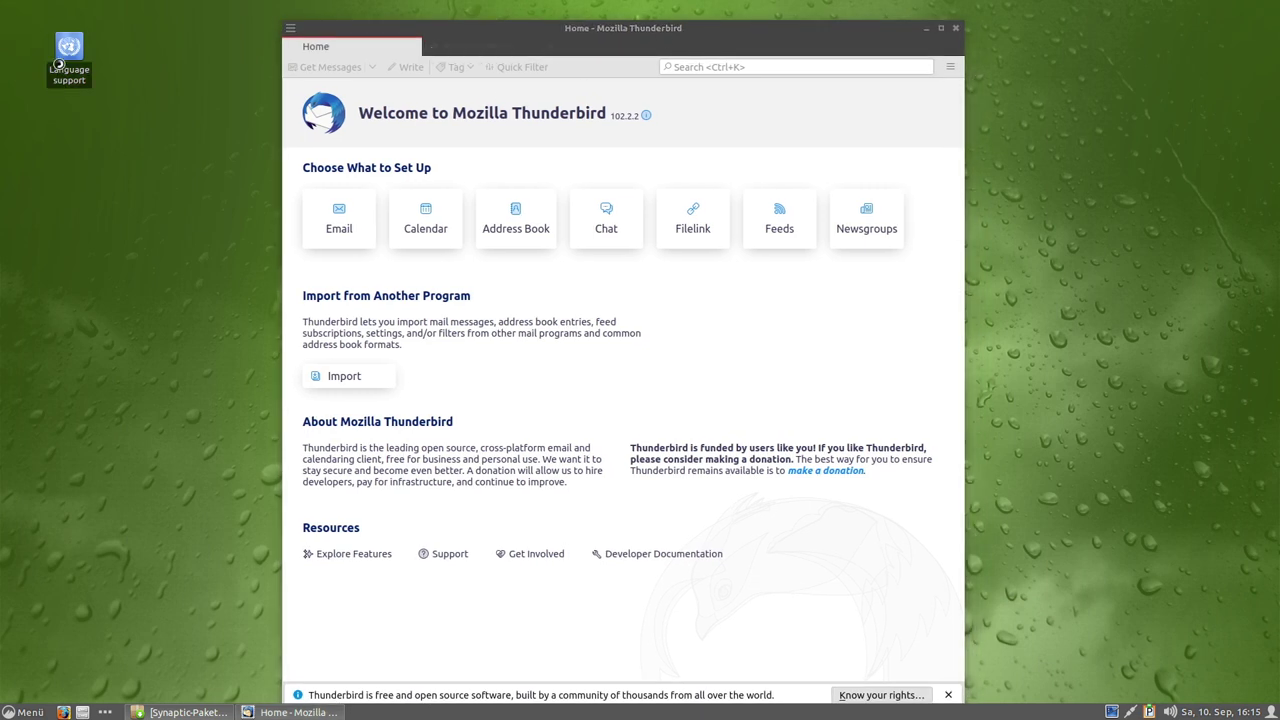
click(577, 352)
click(692, 410)
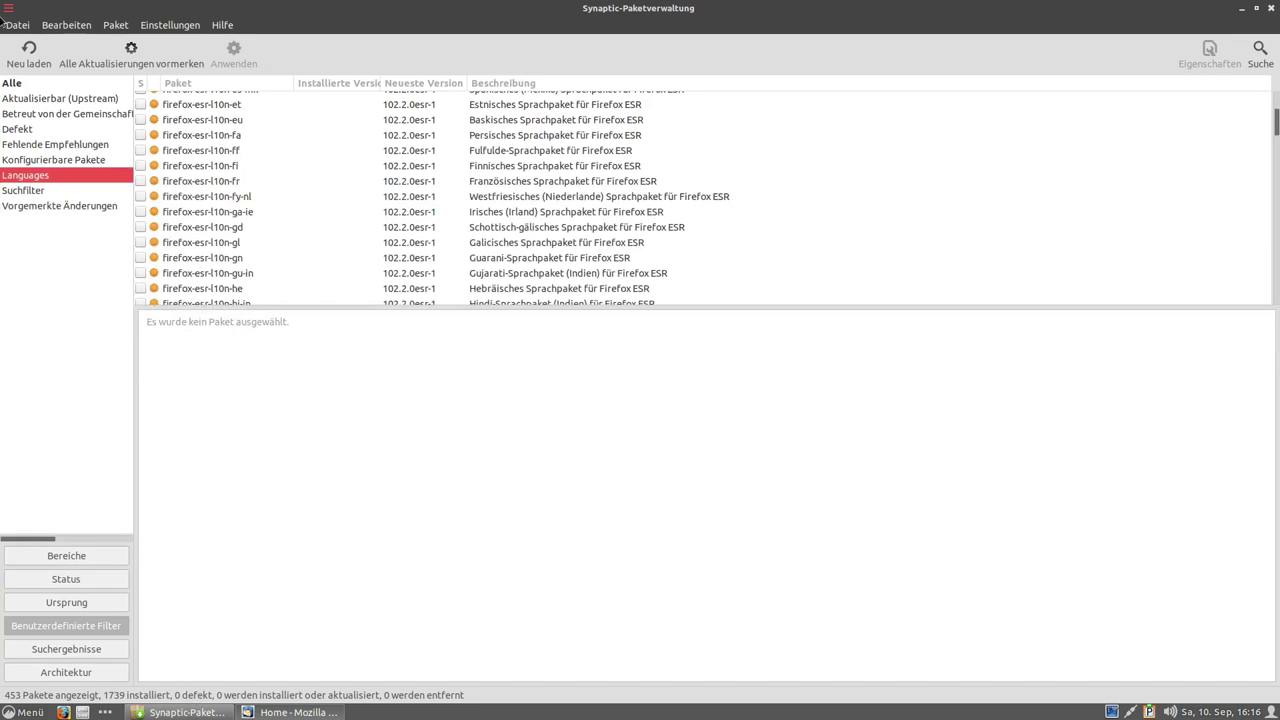
Find thunderbird-l10n-de in Synaptic's Languages list and mark it for installation.
drag(1276, 118, 1266, 307)
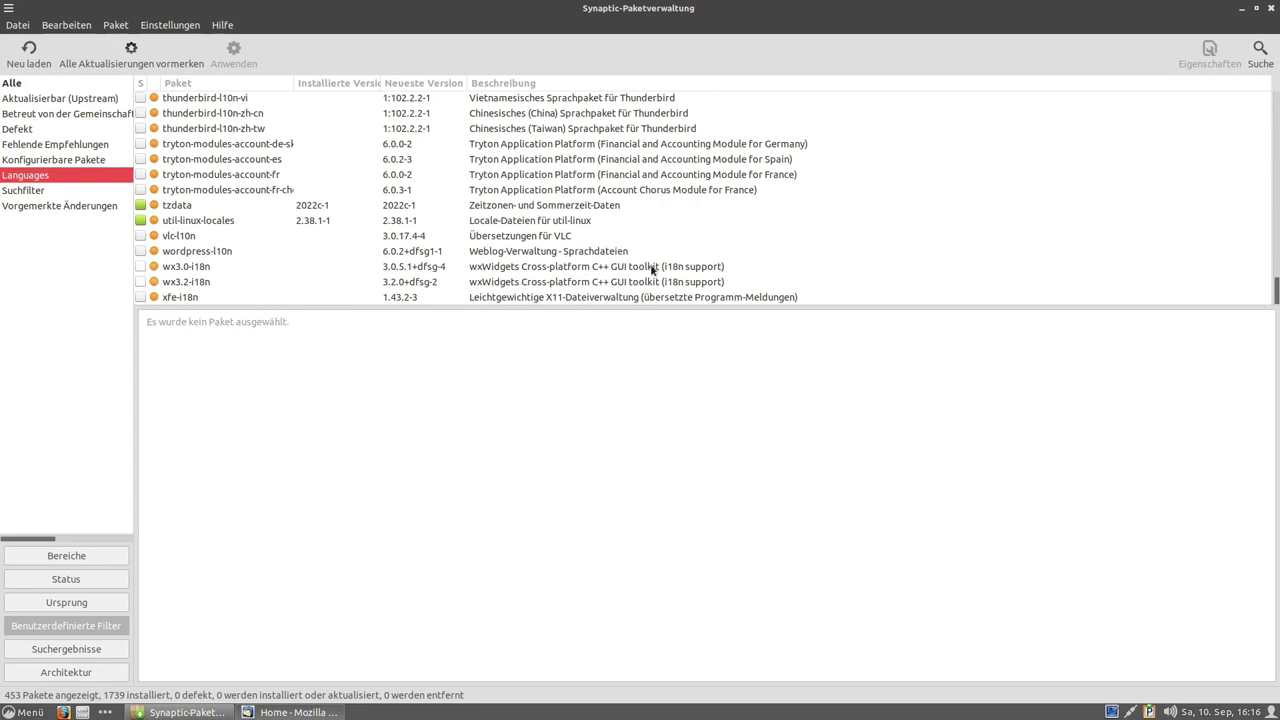
scroll(460, 280, up, 4)
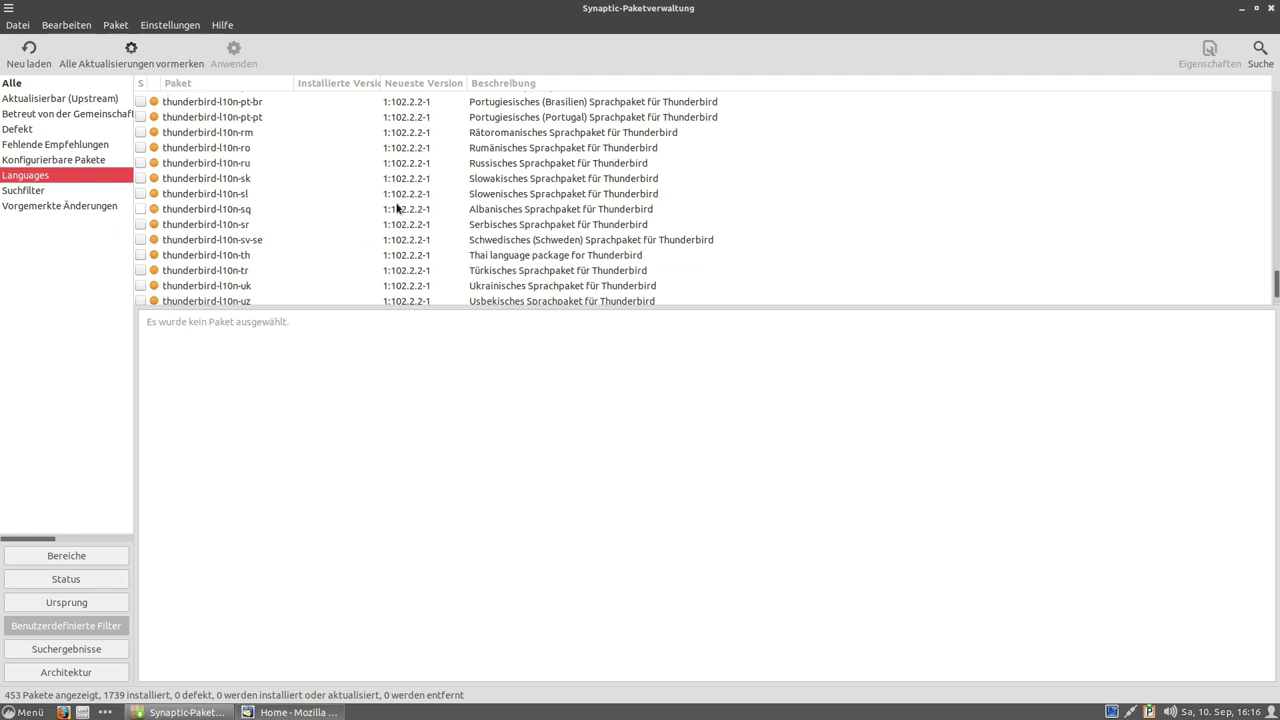
scroll(289, 231, up, 3)
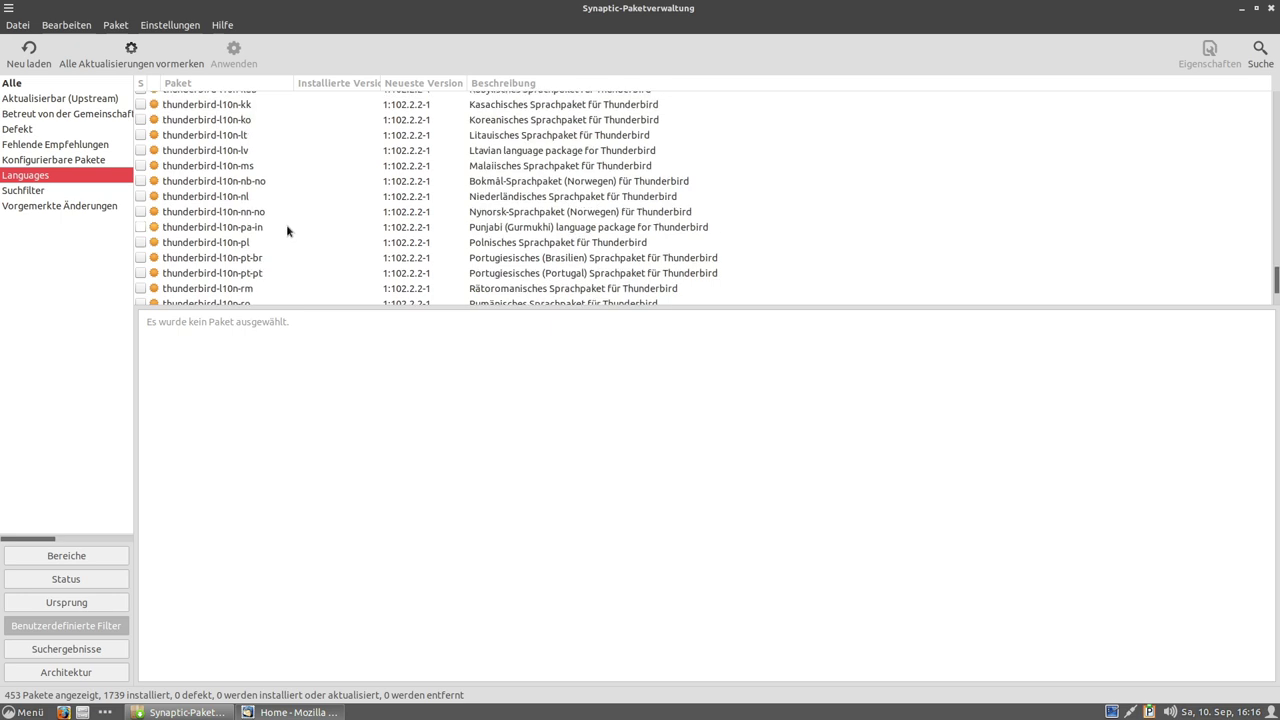
scroll(287, 226, up, 3)
scroll(294, 222, up, 3)
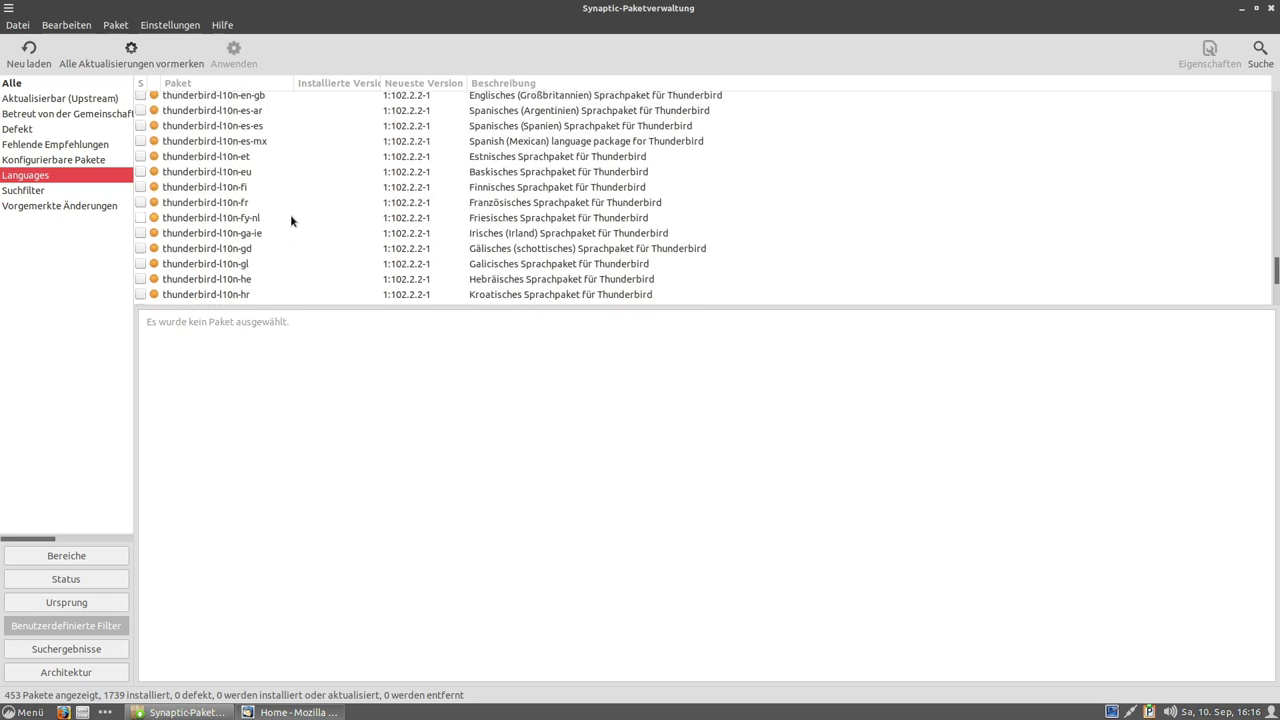
scroll(291, 219, up, 3)
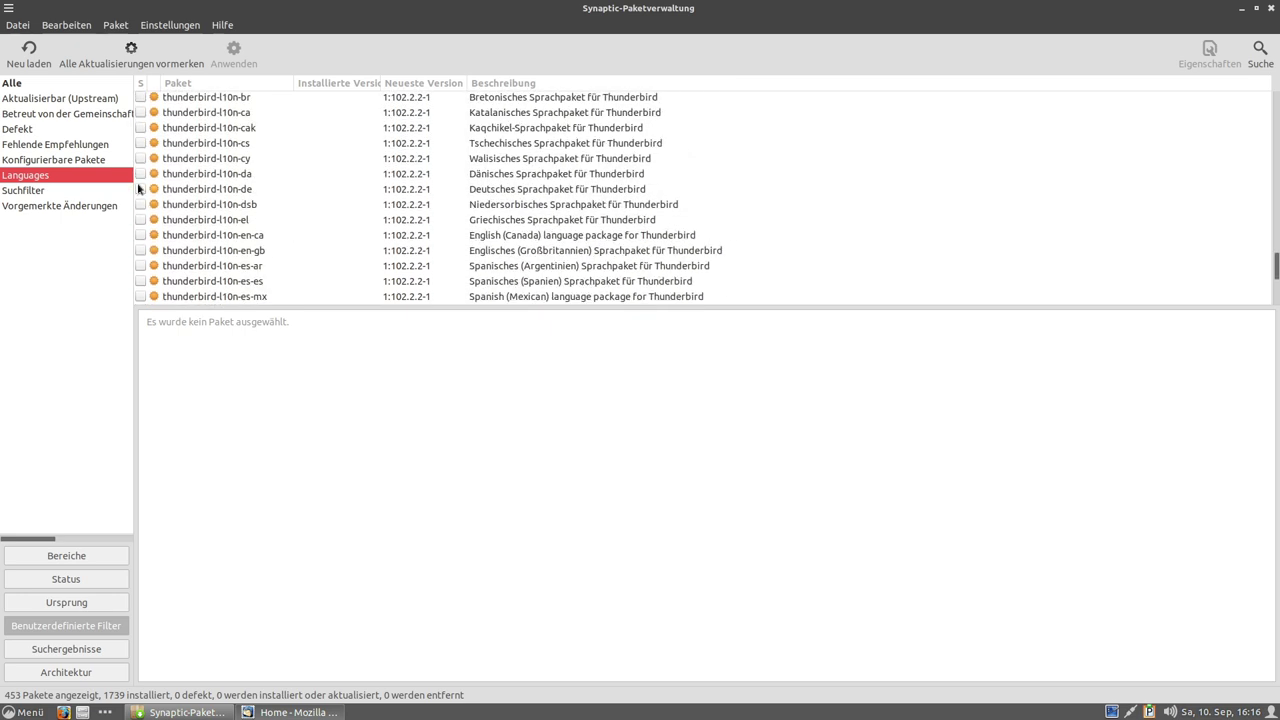
click(140, 188)
click(185, 211)
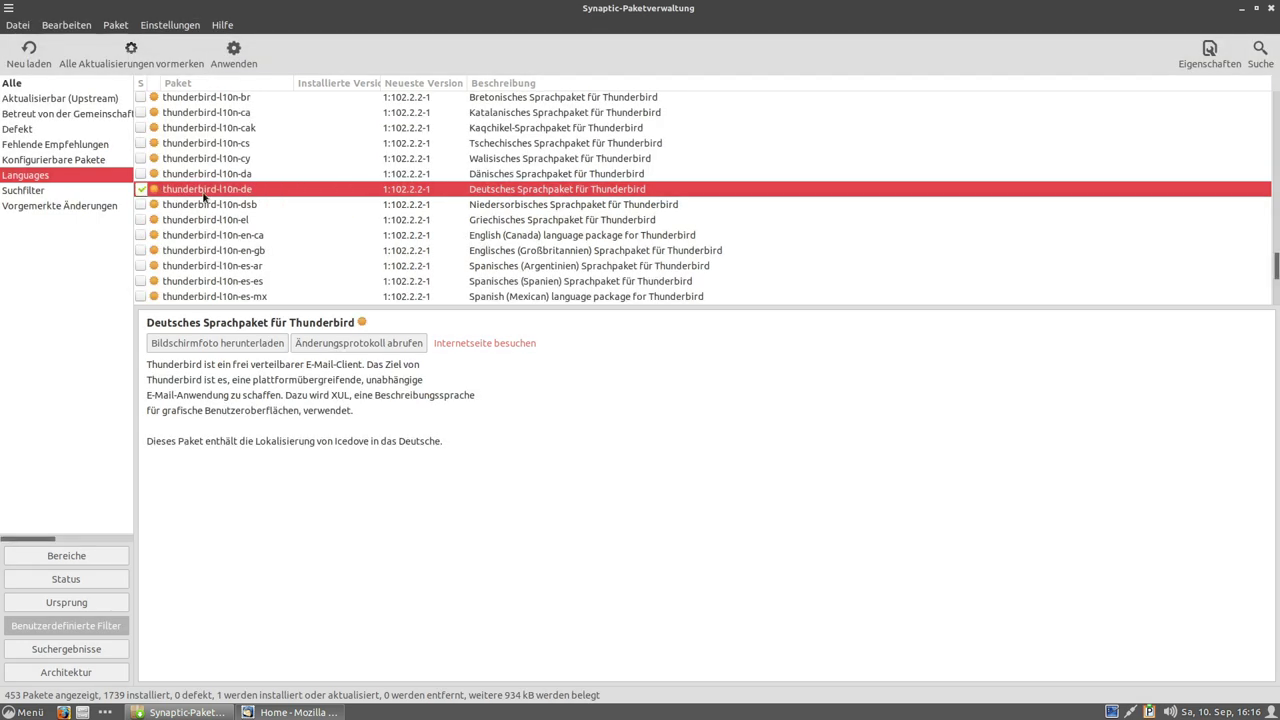
Apply the change to install thunderbird-l10n-de, then close Synaptic.
click(233, 52)
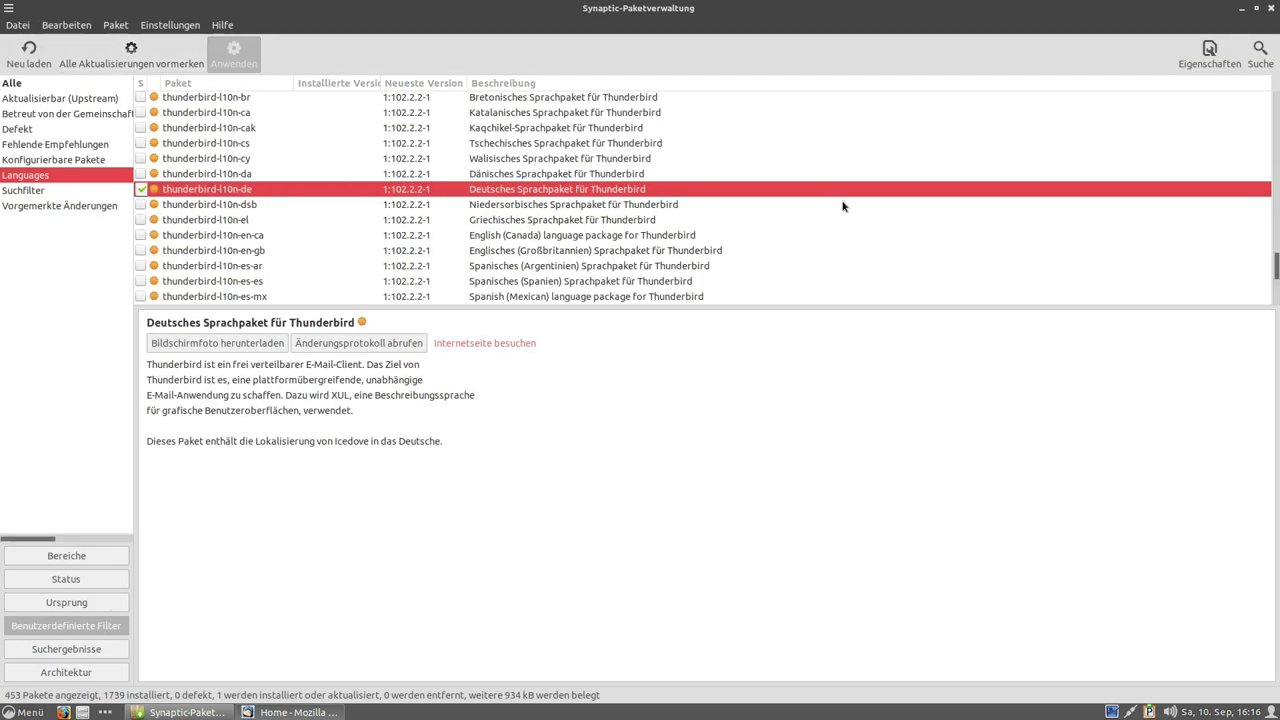
click(912, 503)
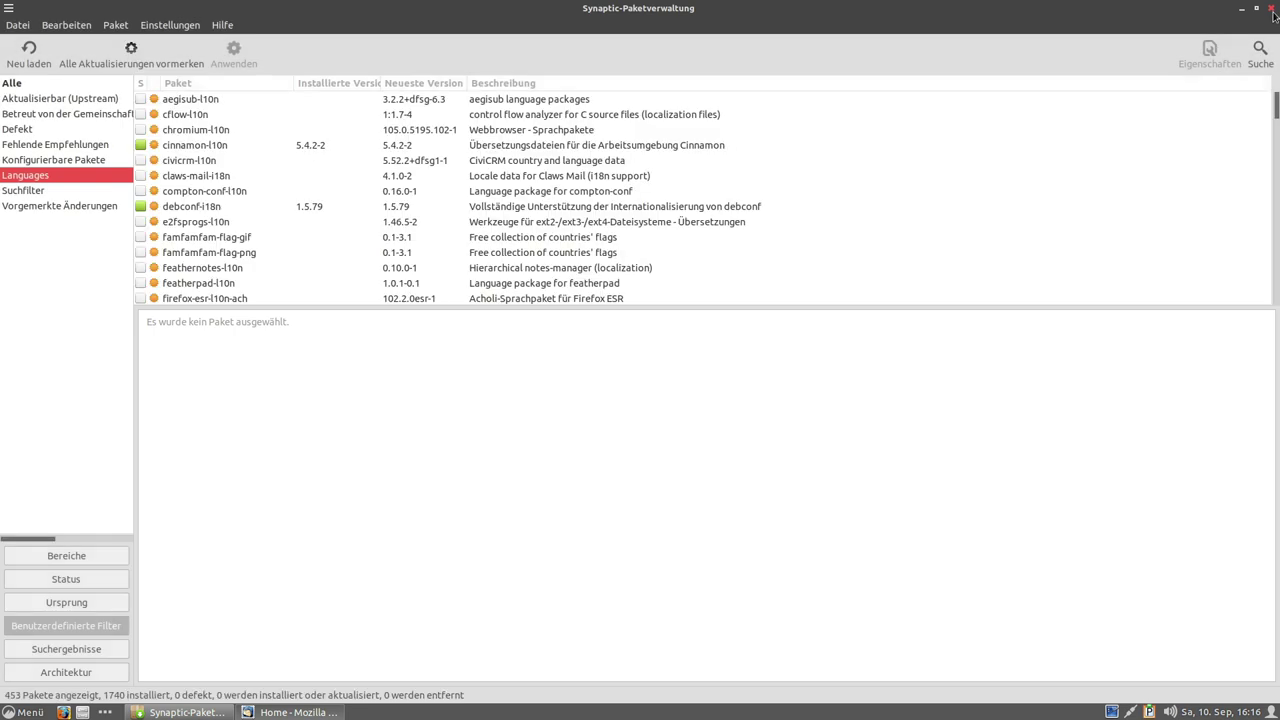
click(1273, 9)
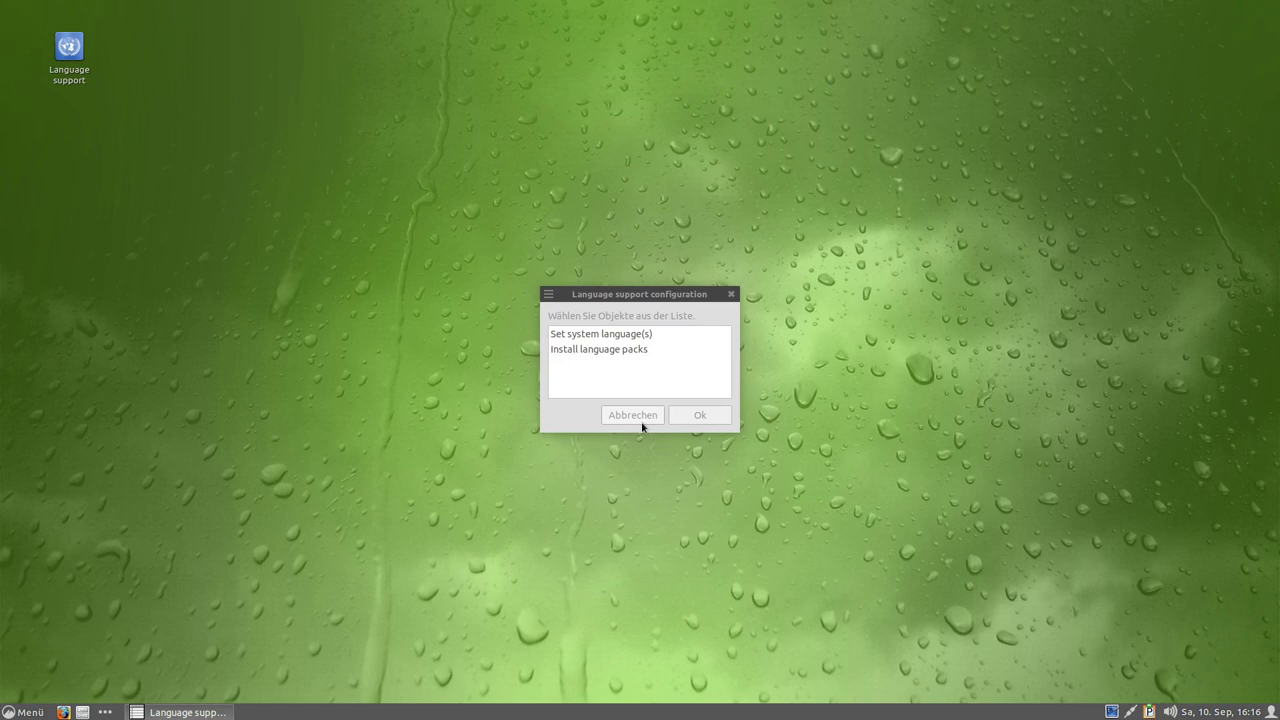
Cancel Language support and launch Thunderbird from Menü > Internet to its welcome page.
click(731, 296)
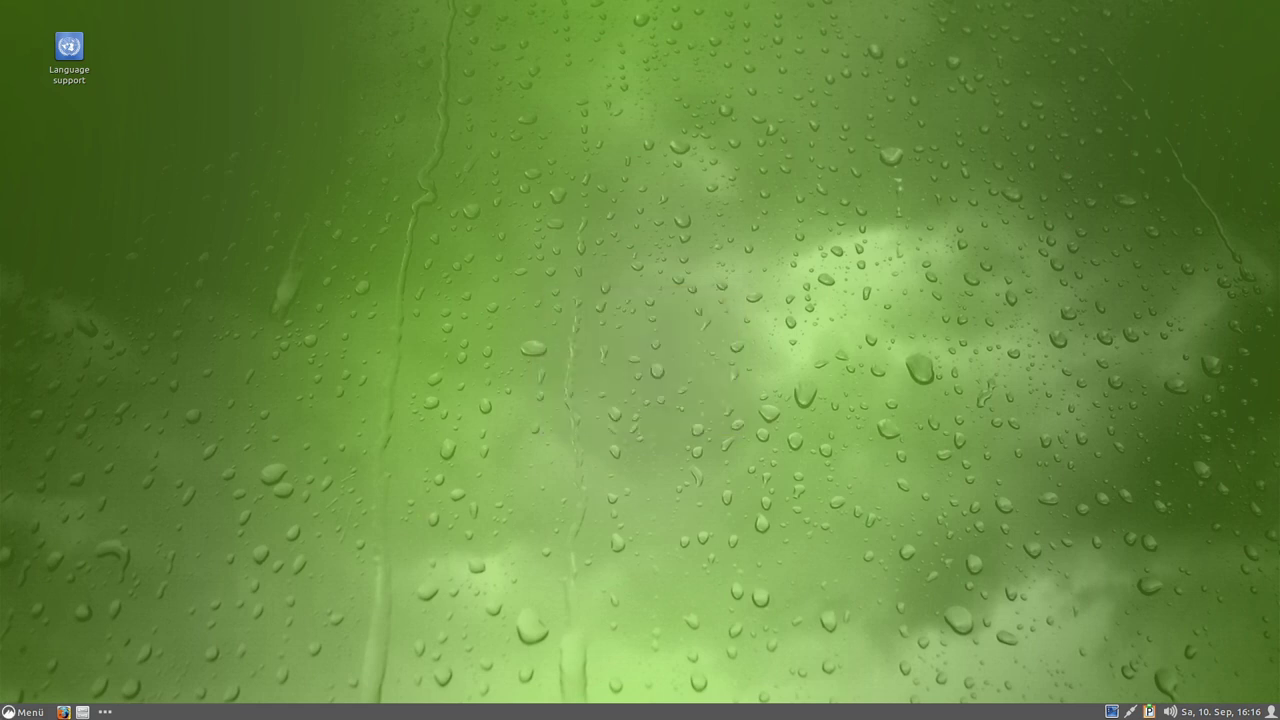
click(12, 712)
mouse_move(171, 483)
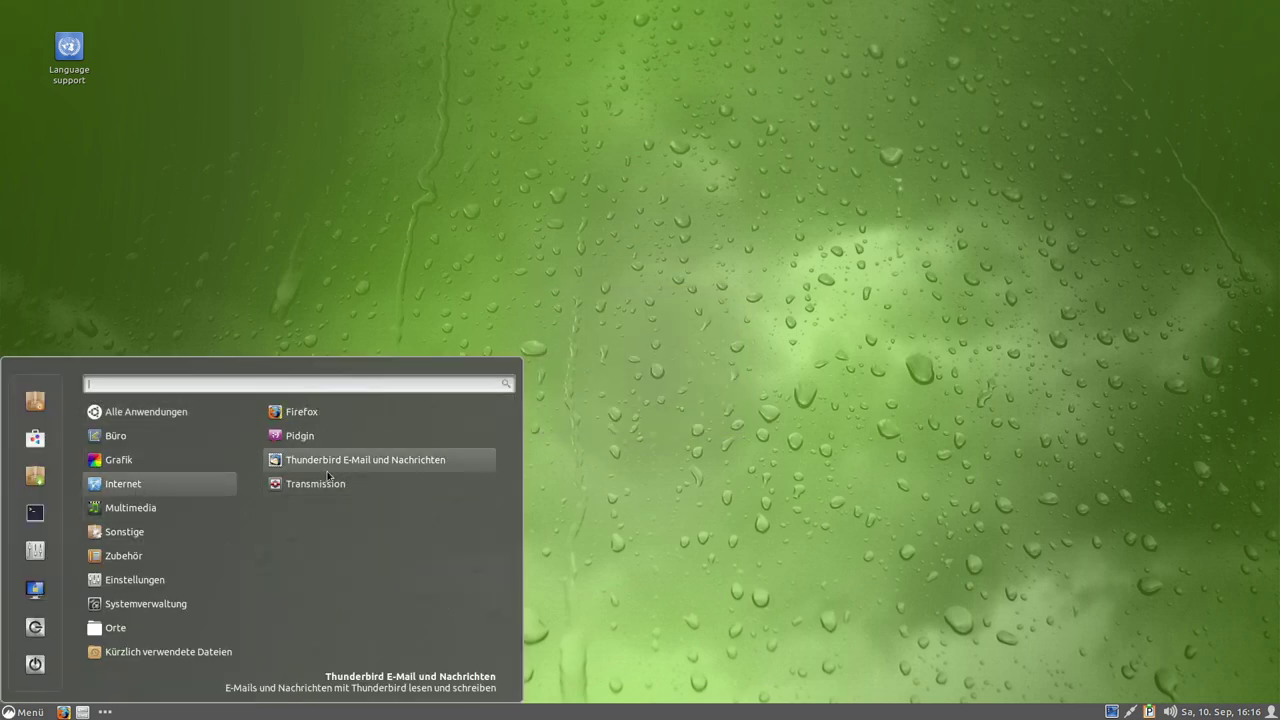
click(333, 460)
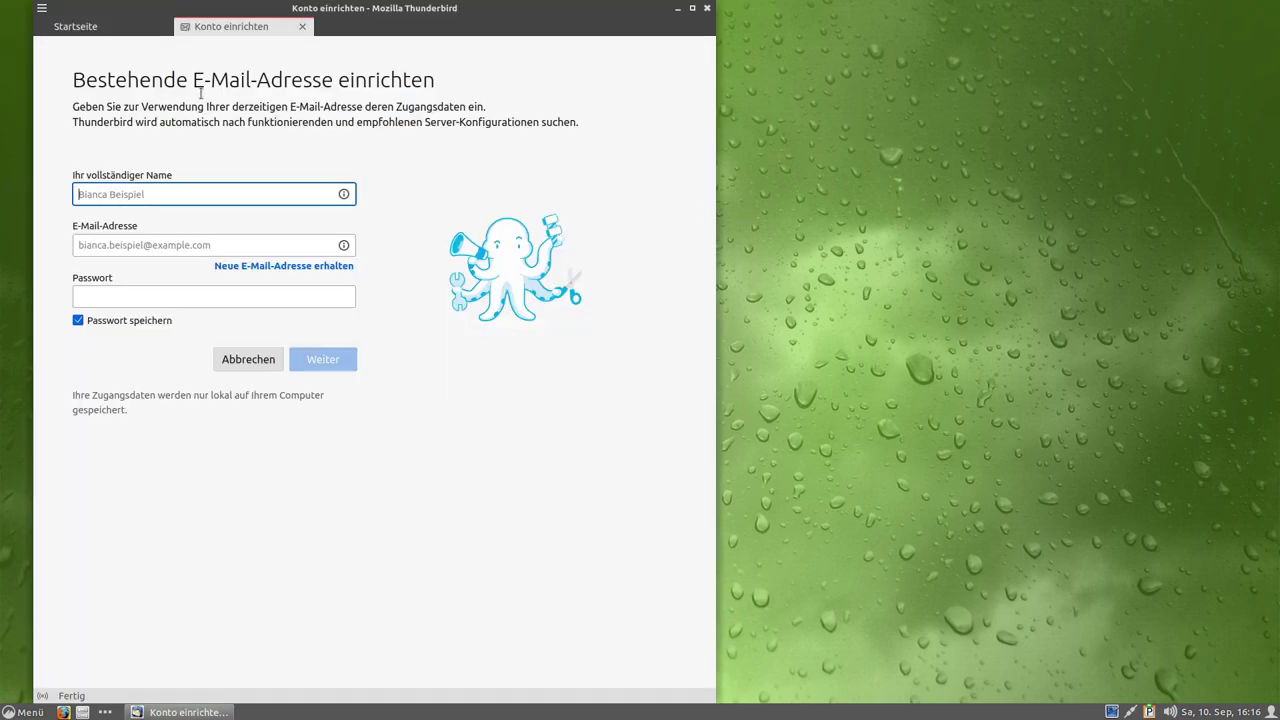
drag(104, 76, 318, 80)
click(372, 81)
click(131, 28)
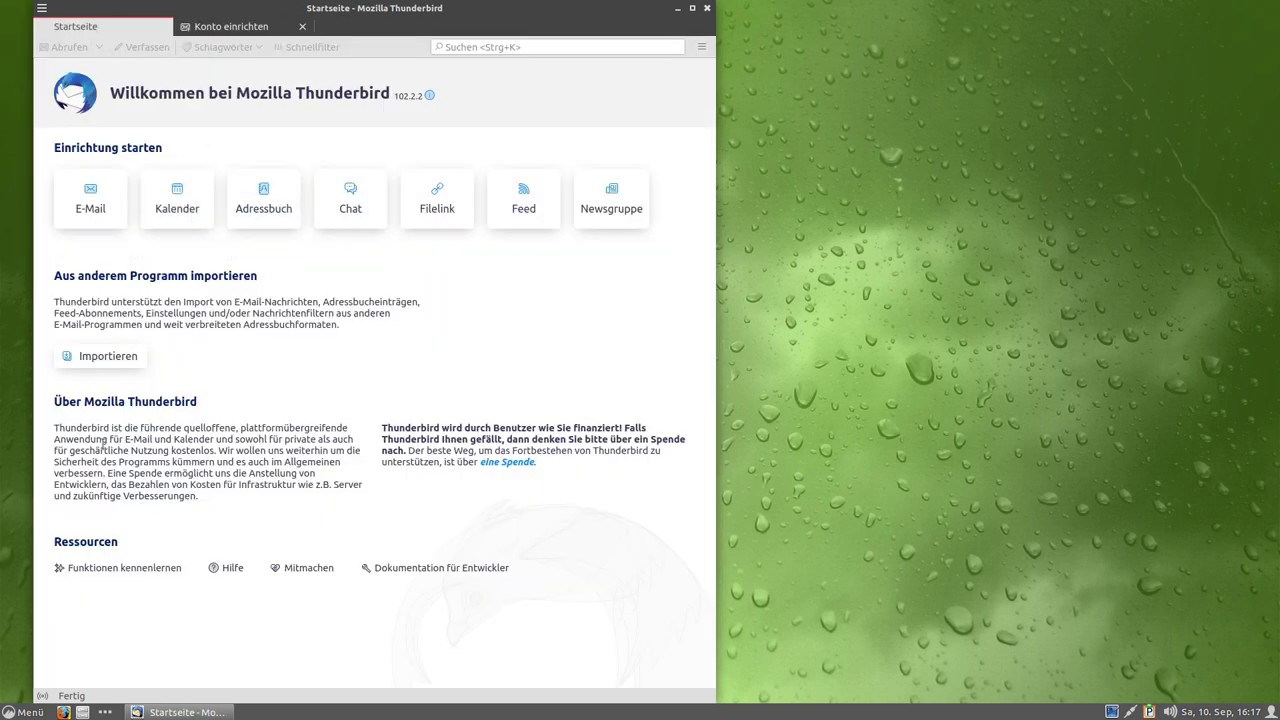
Check the Sprache section in Thunderbird's Einstellungen, then close the settings tab.
click(701, 48)
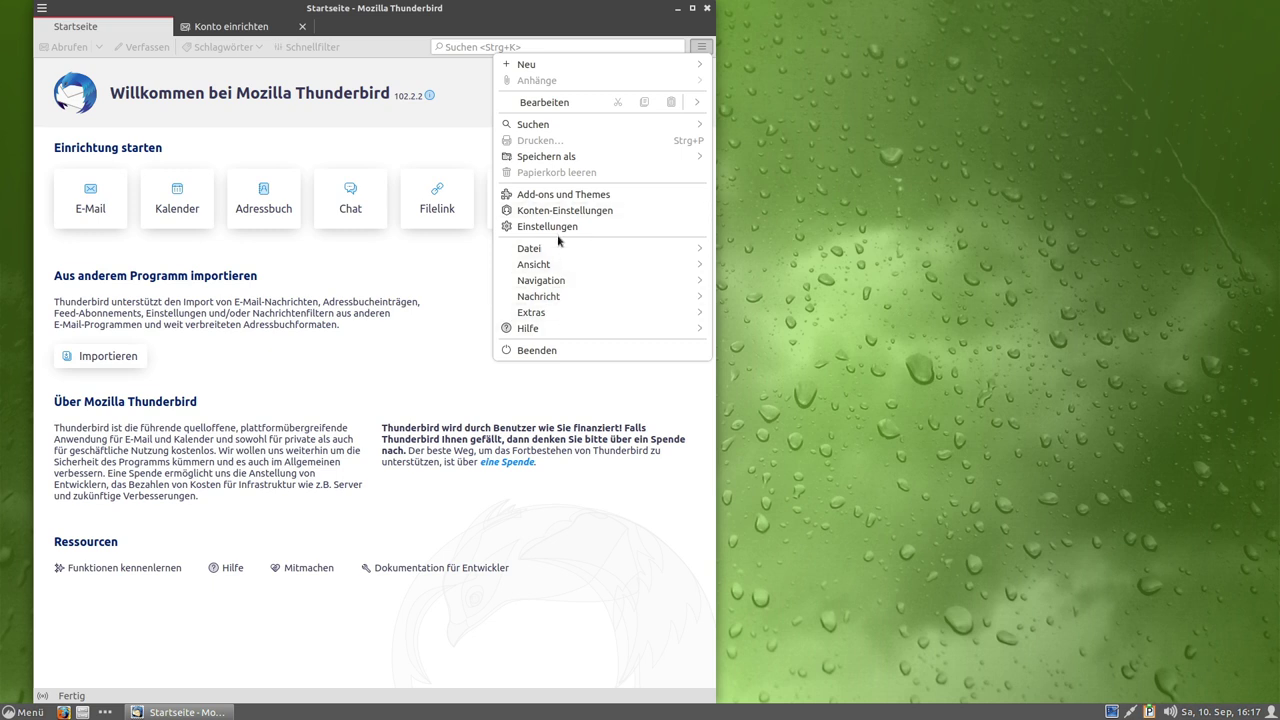
click(562, 228)
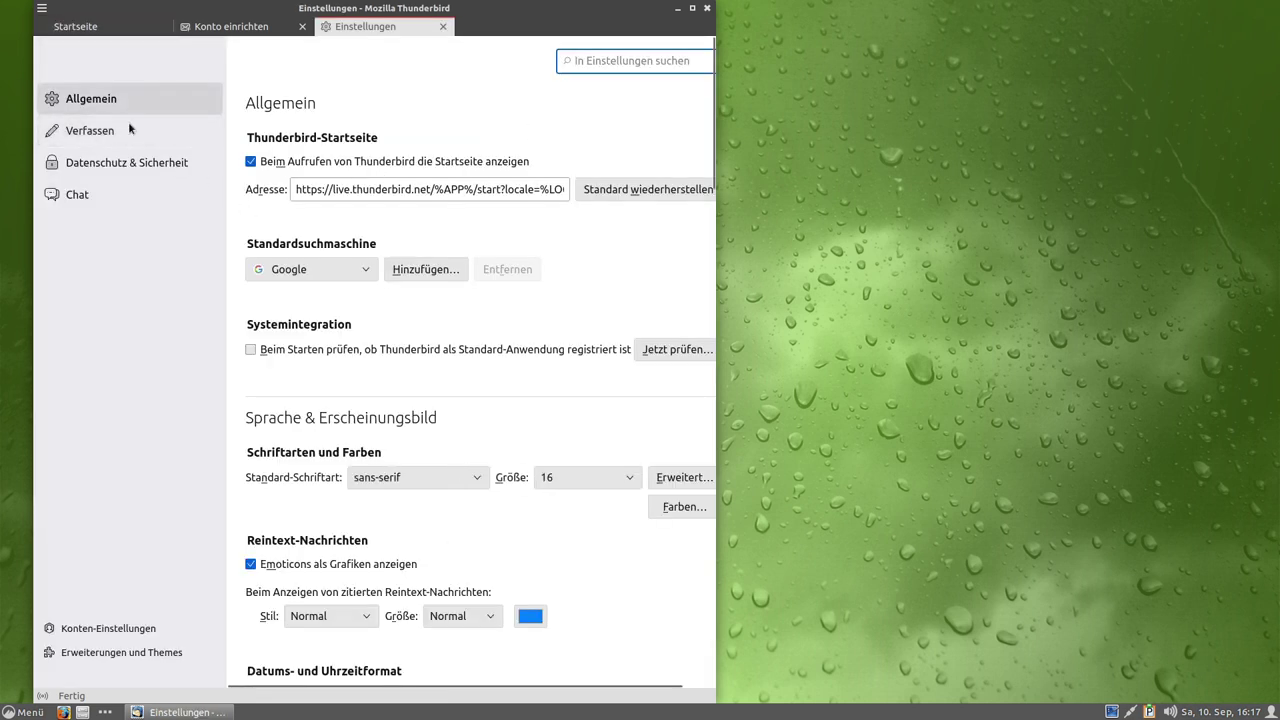
scroll(327, 459, down, 5)
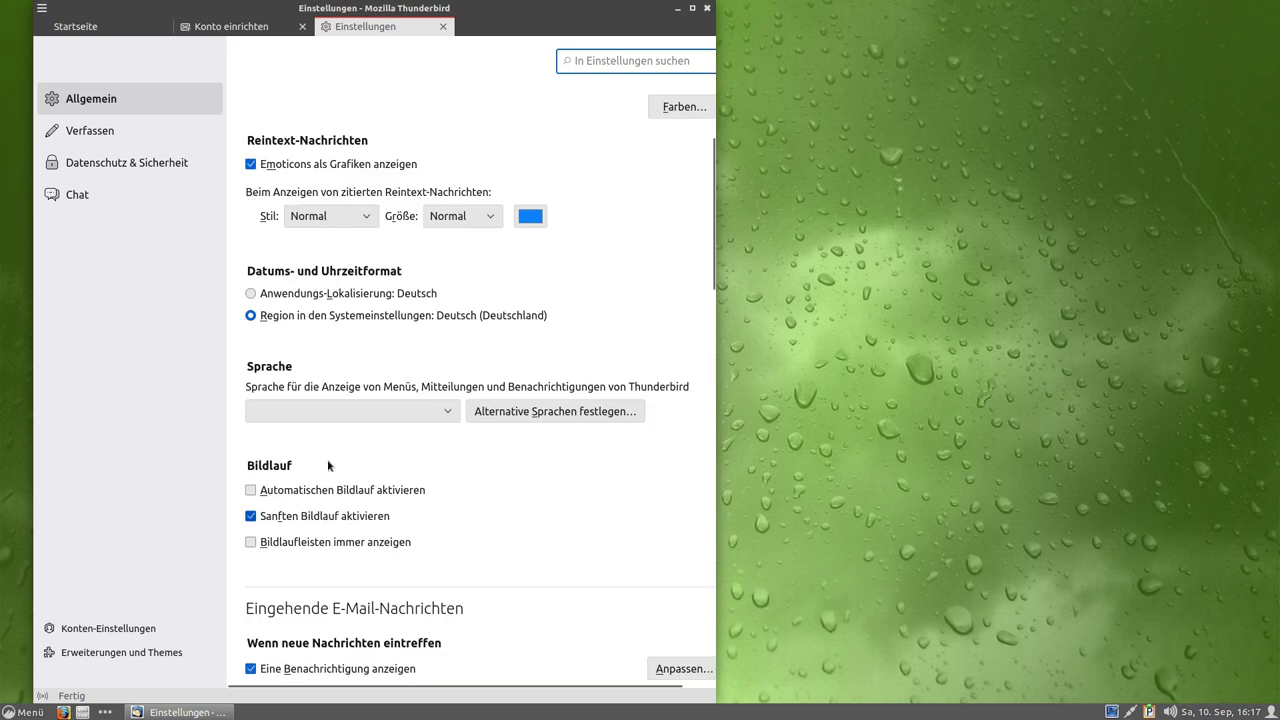
scroll(327, 459, up, 4)
click(443, 26)
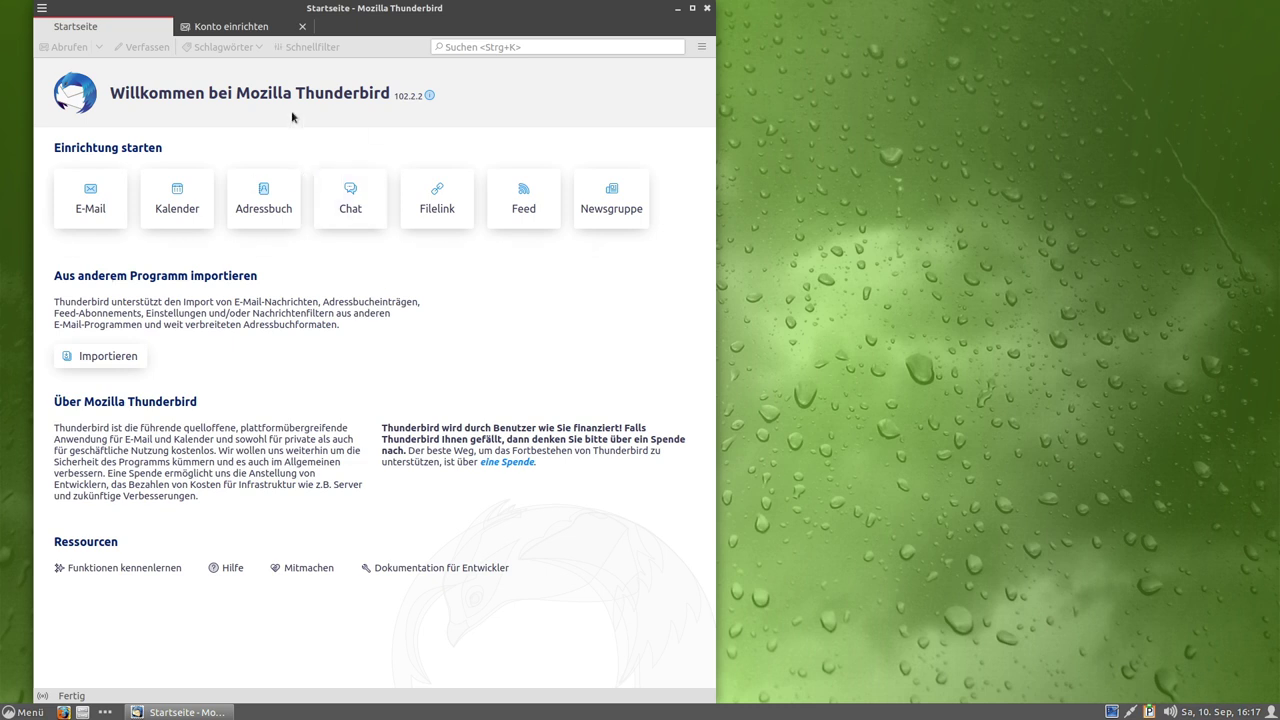
Confirm Thunderbird version 102.2.2 in the version info, then quit Thunderbird.
click(410, 95)
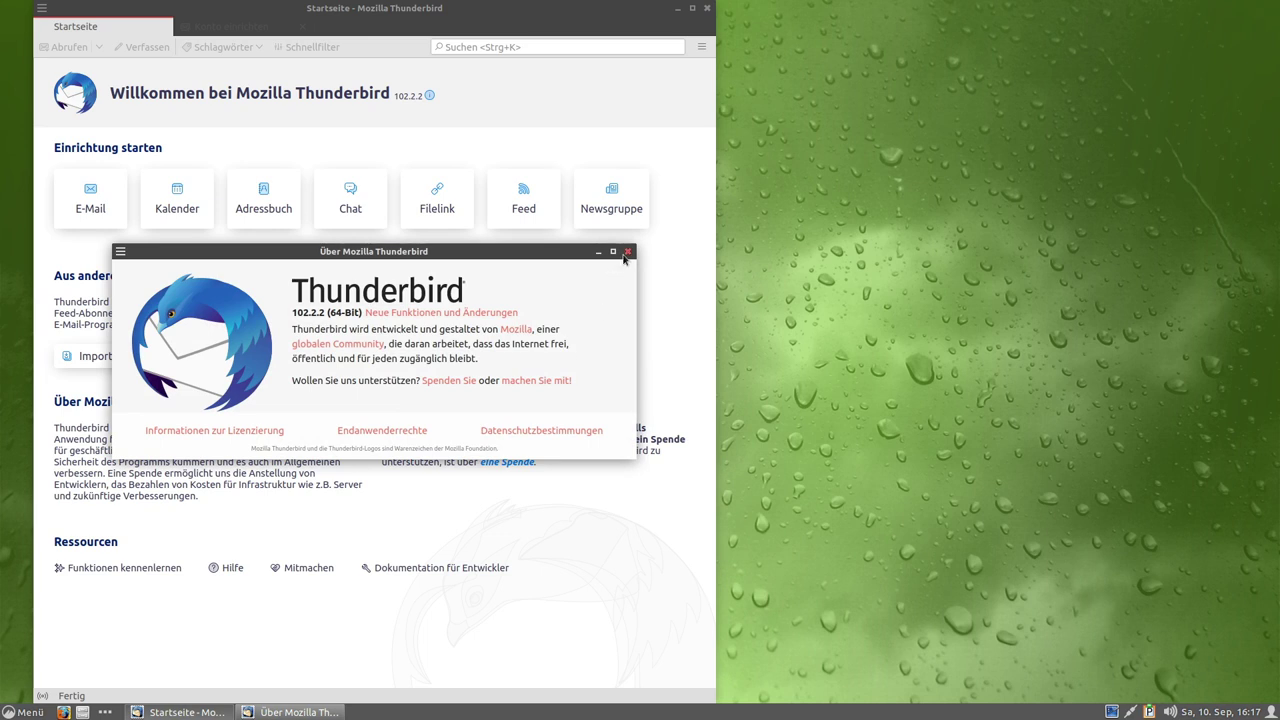
click(627, 251)
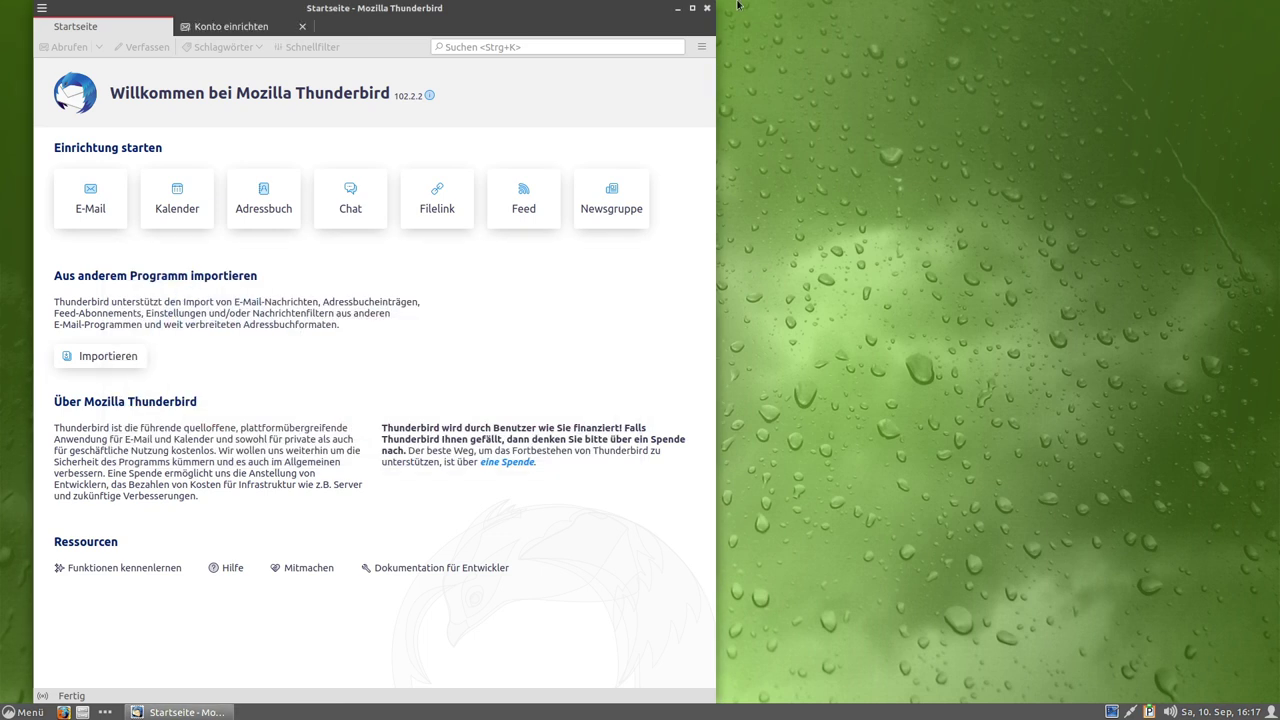
click(707, 9)
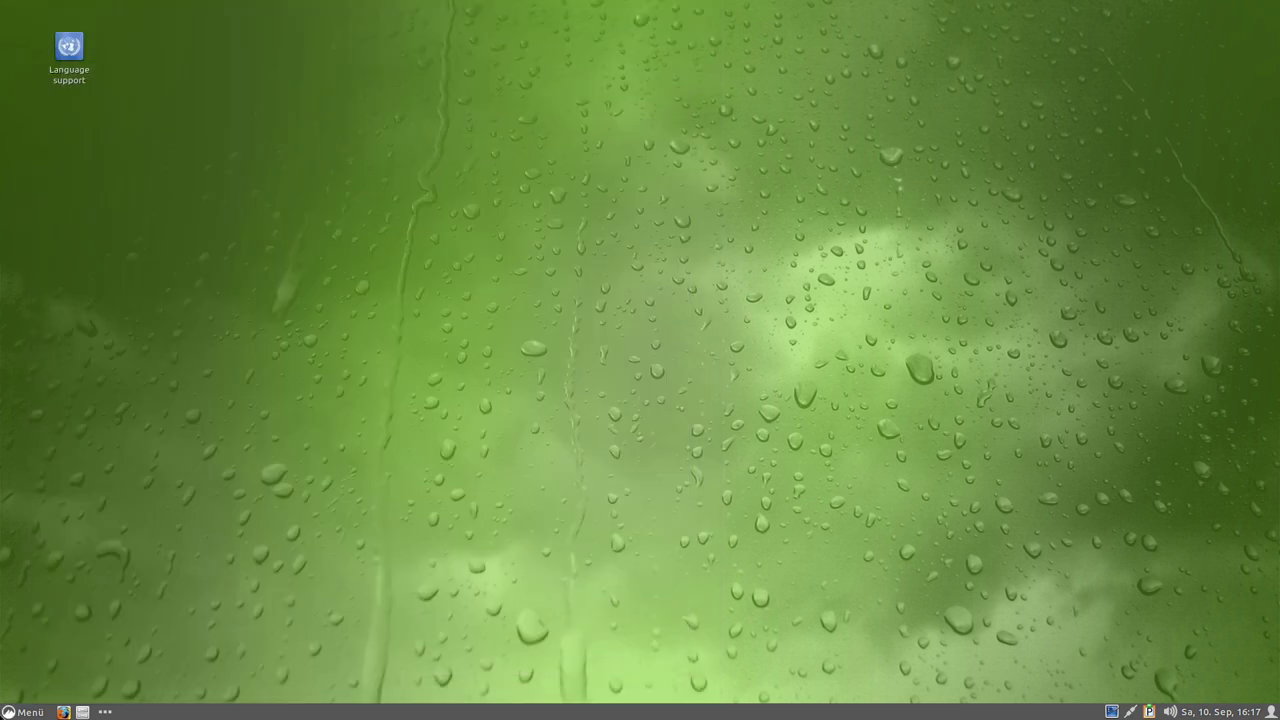
Launch Snapper GUI (root) from Menü's Sonstige category after browsing the categories.
click(12, 712)
mouse_move(150, 459)
mouse_move(165, 484)
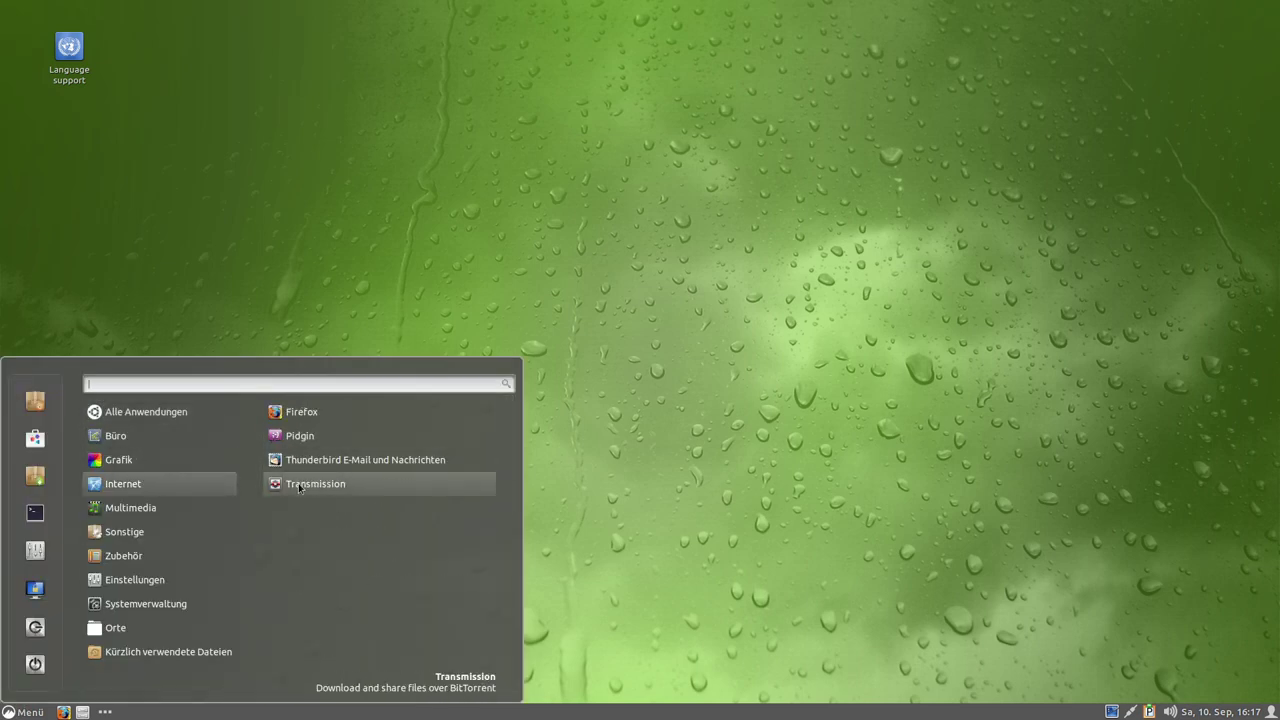
mouse_move(136, 513)
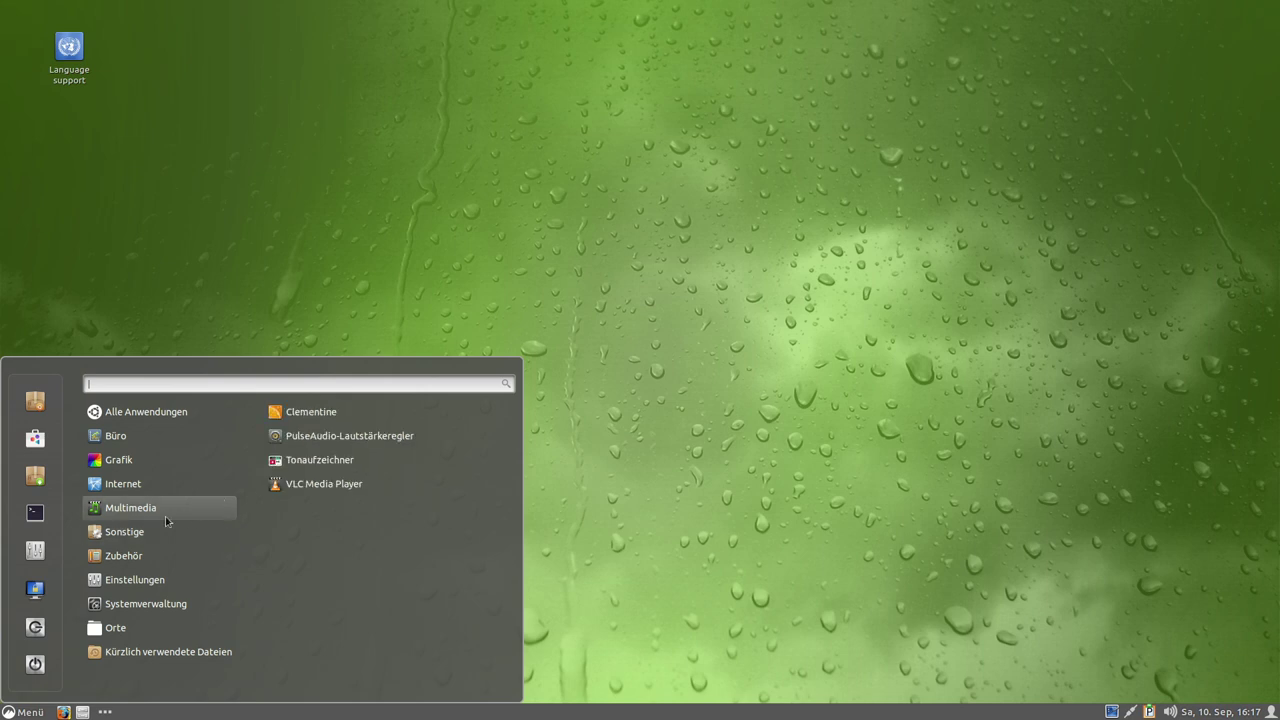
mouse_move(118, 541)
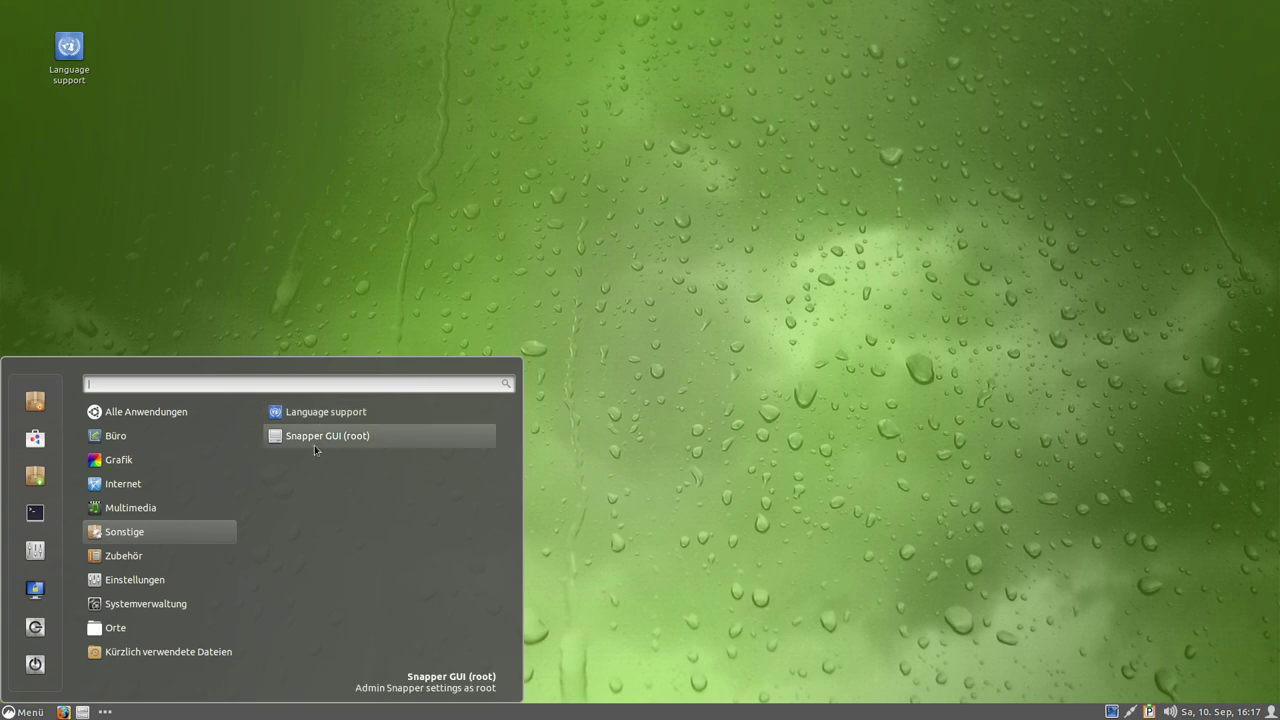
click(313, 437)
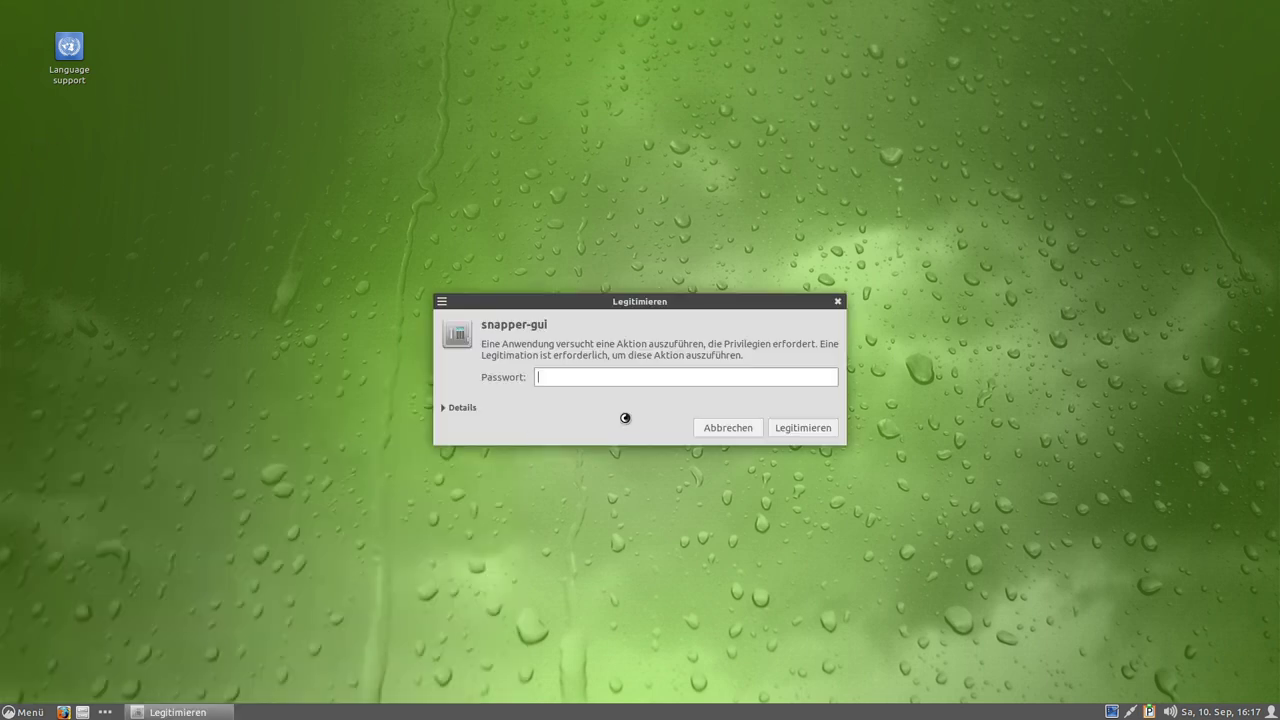
Authenticate, review root snapshots 1–11 in SnapperGUI, close it, and reopen Menü.
key(Return)
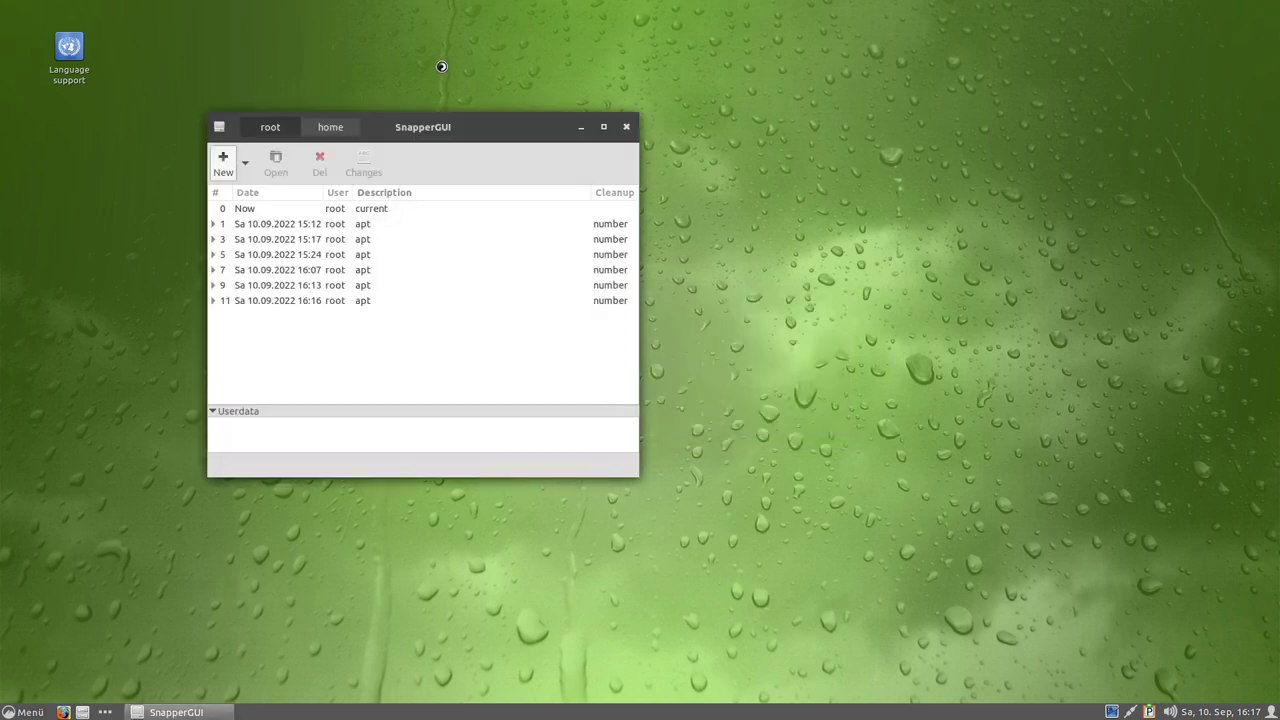
drag(430, 124, 684, 142)
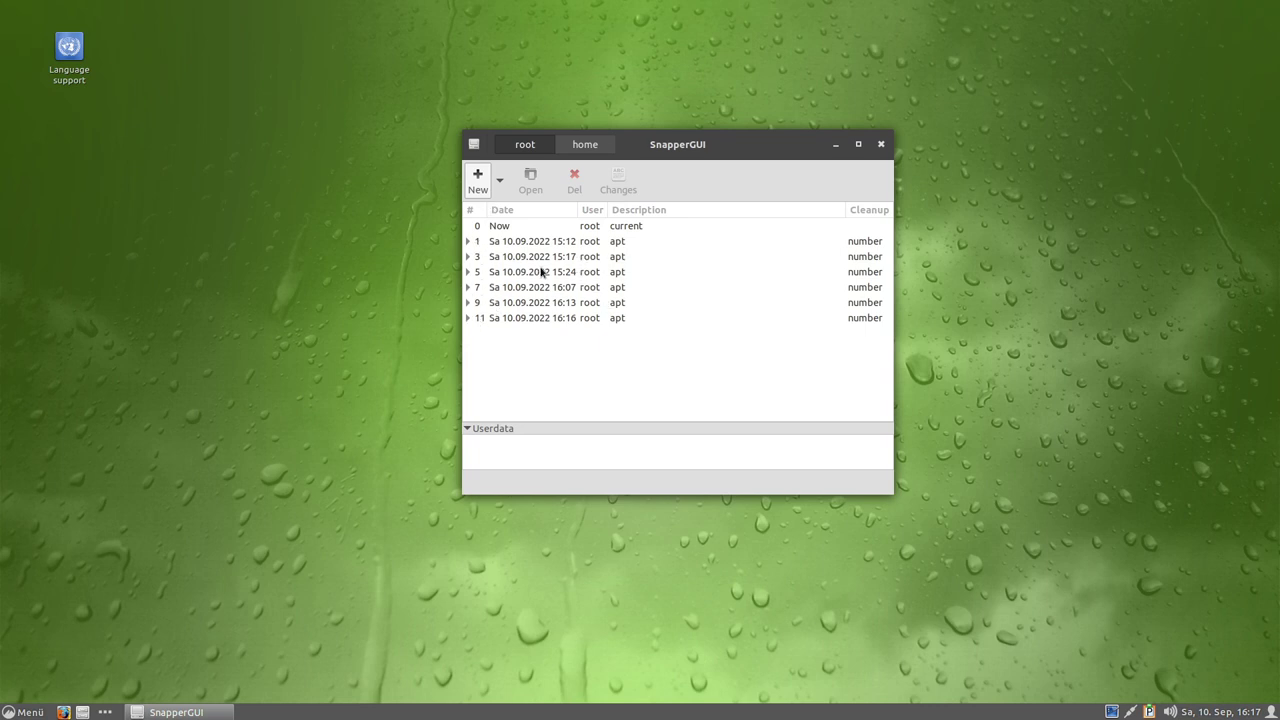
click(880, 147)
click(22, 712)
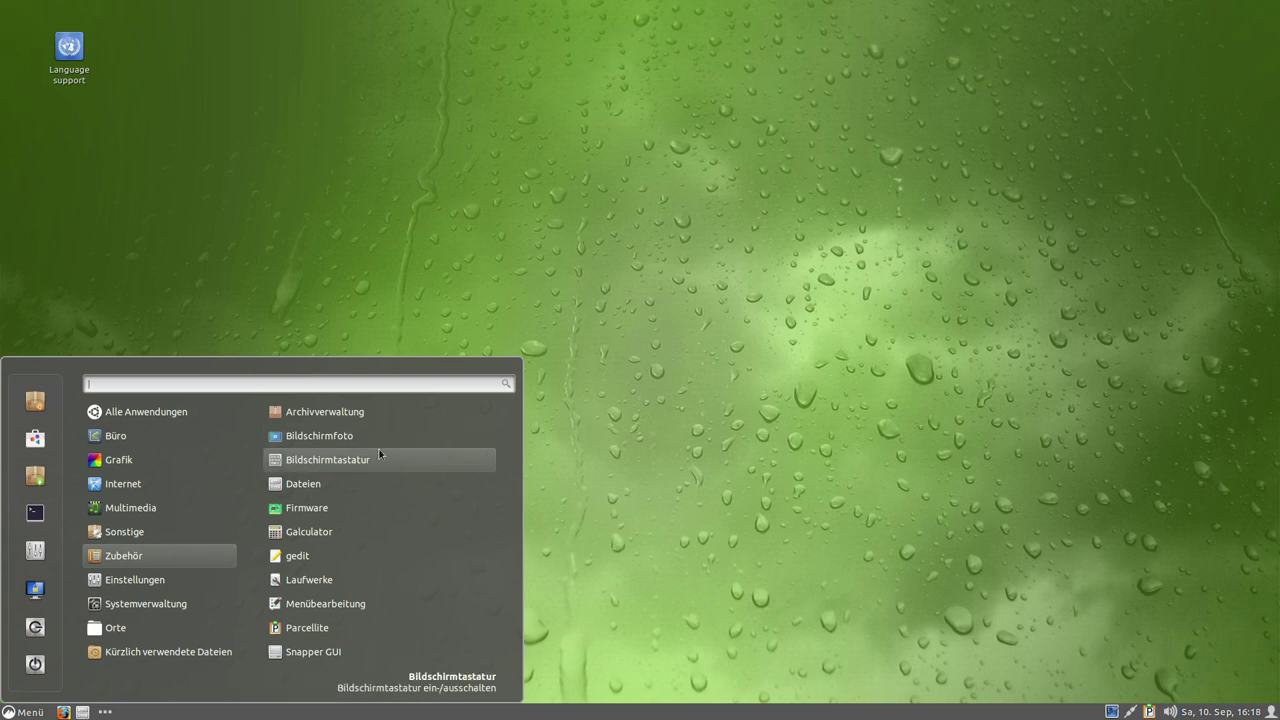
Open Dateien, confirm Nemo version 5.4.3 under Hilfe > Info, then close Nemo.
click(315, 484)
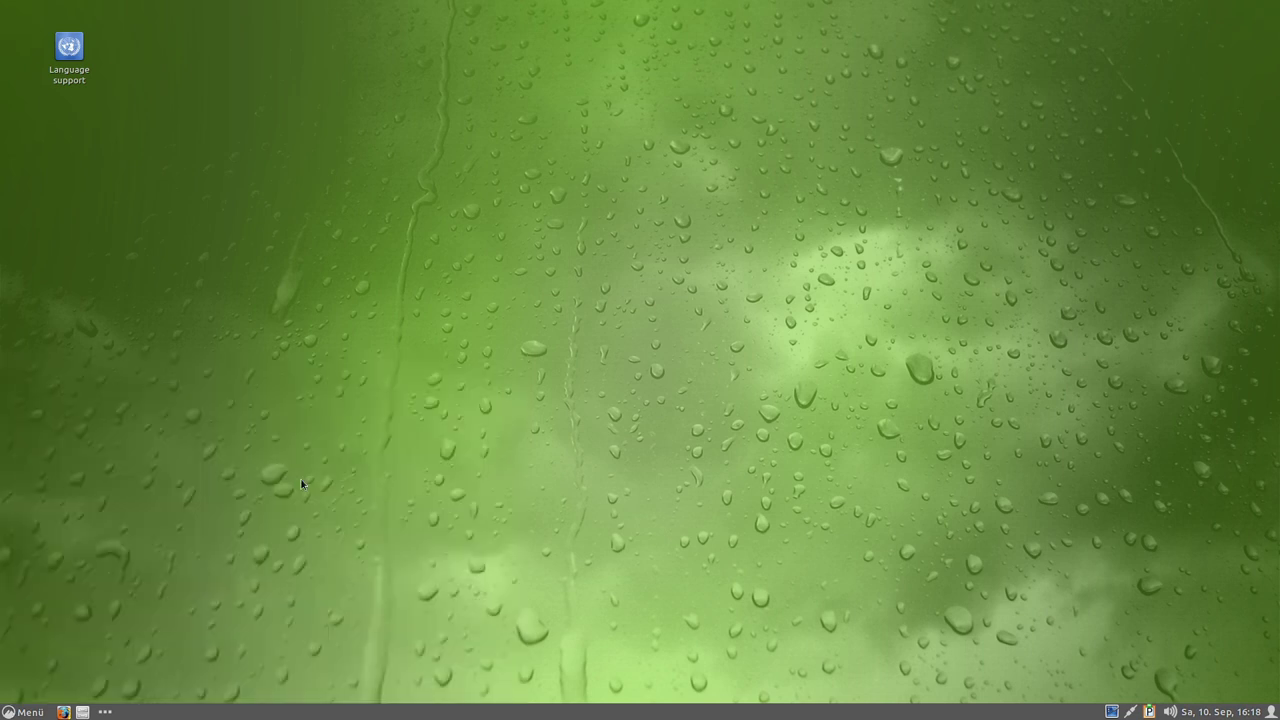
click(385, 132)
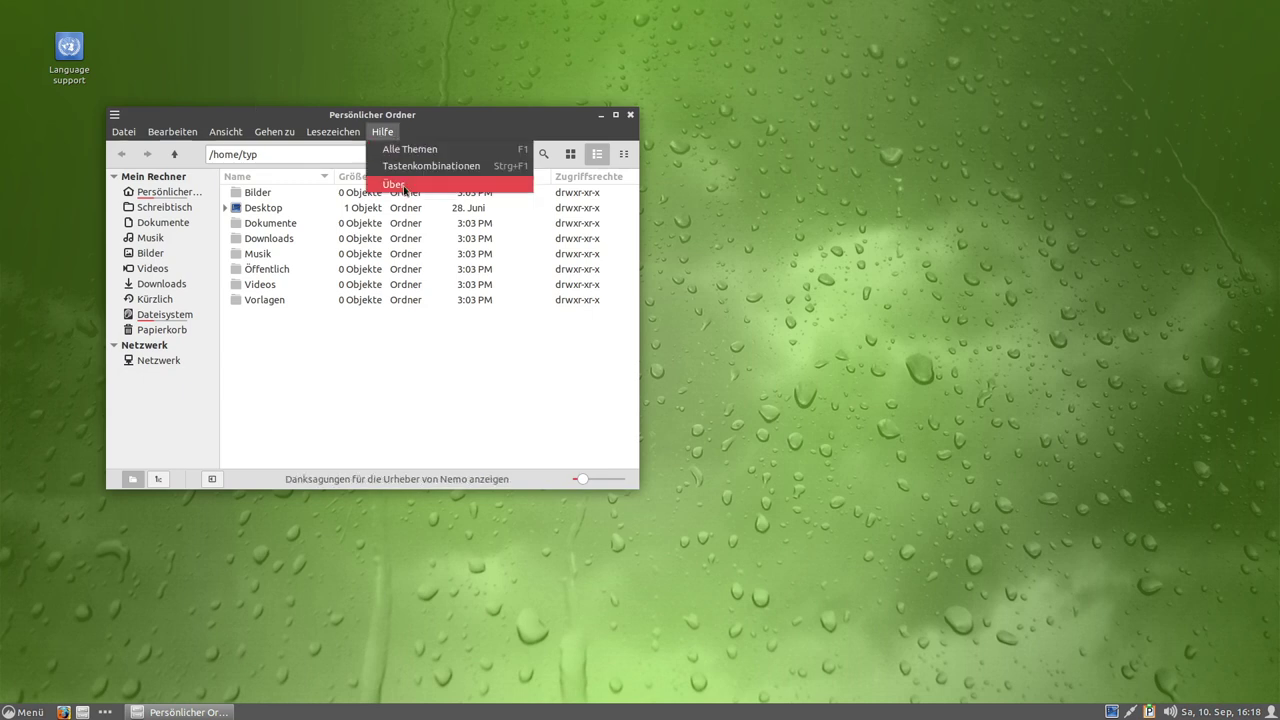
click(378, 186)
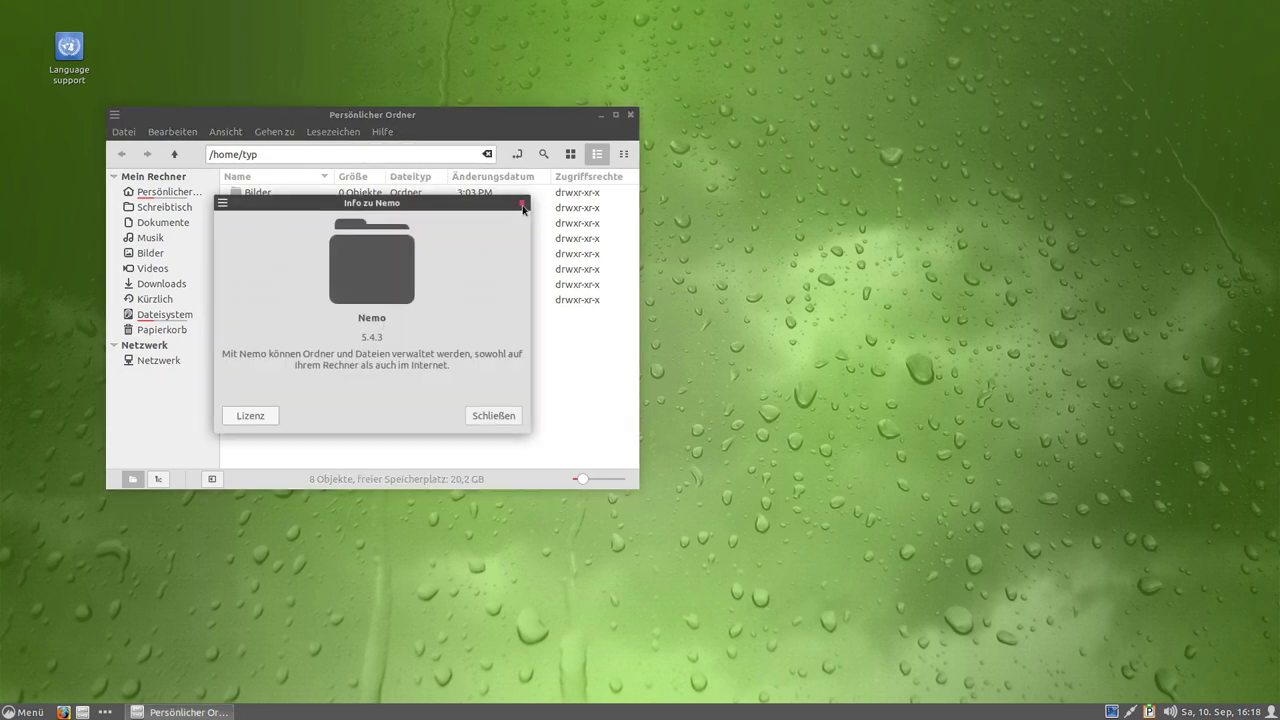
click(521, 203)
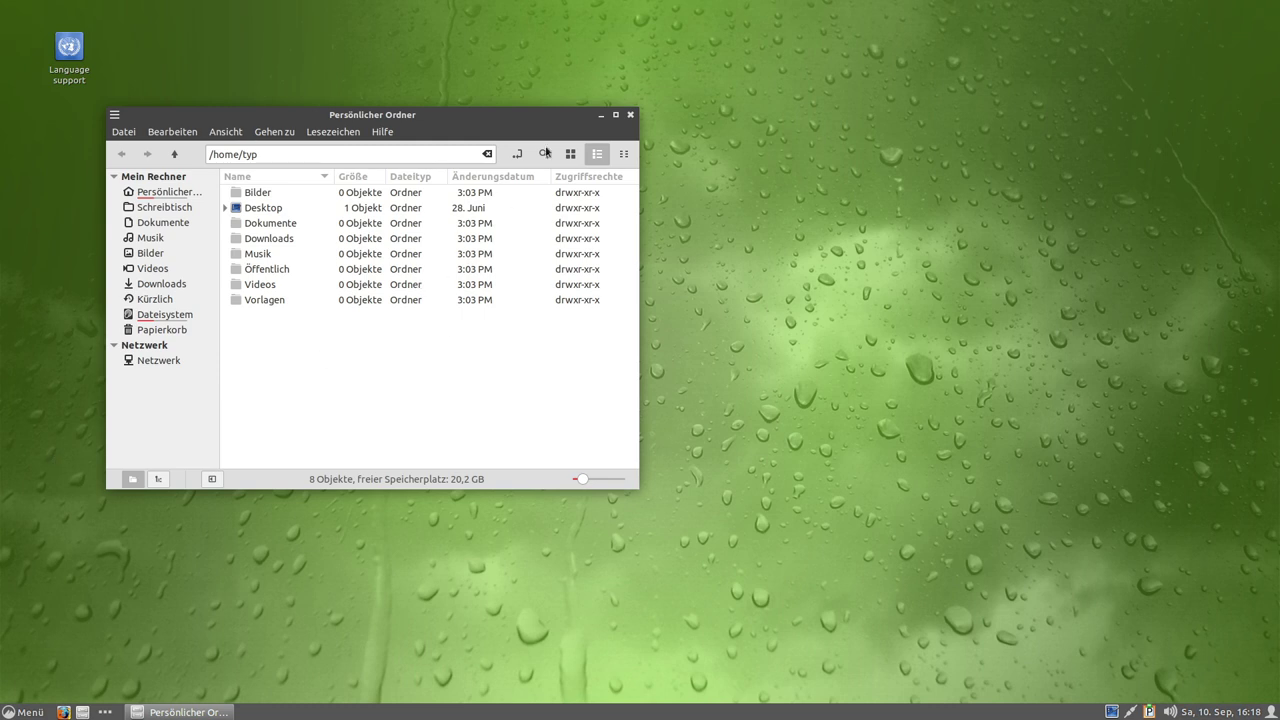
click(630, 115)
click(22, 712)
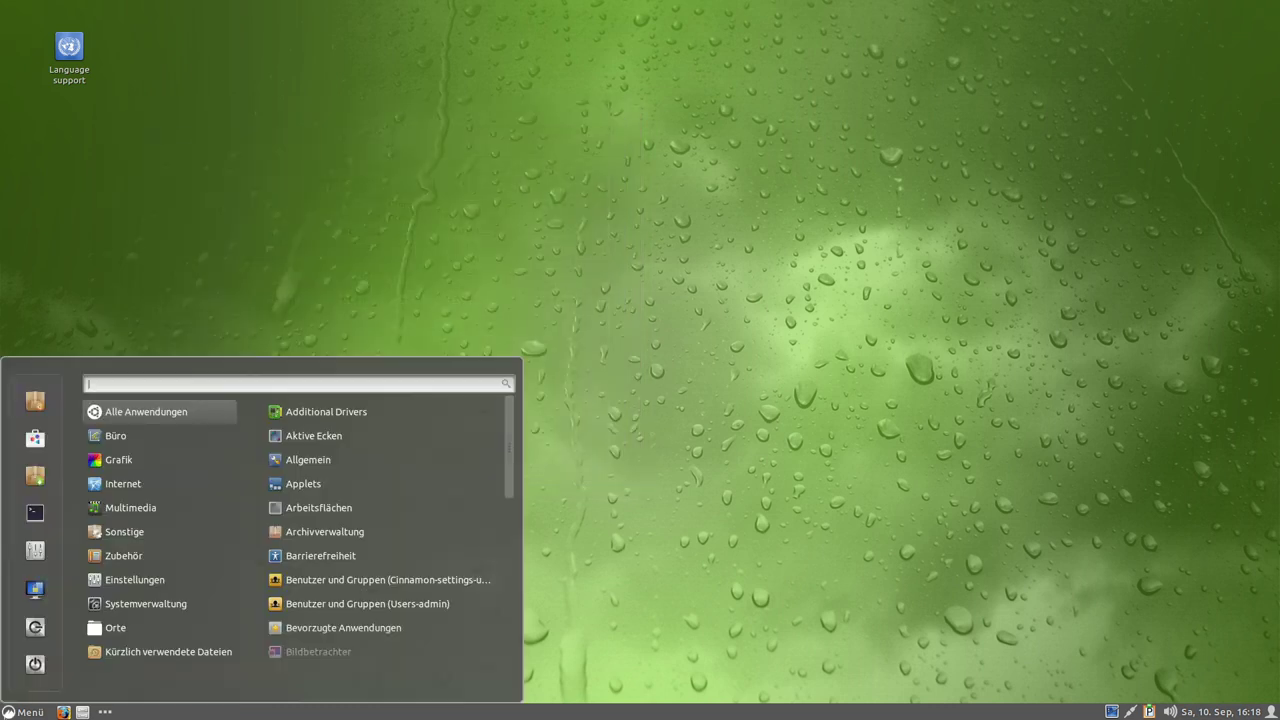
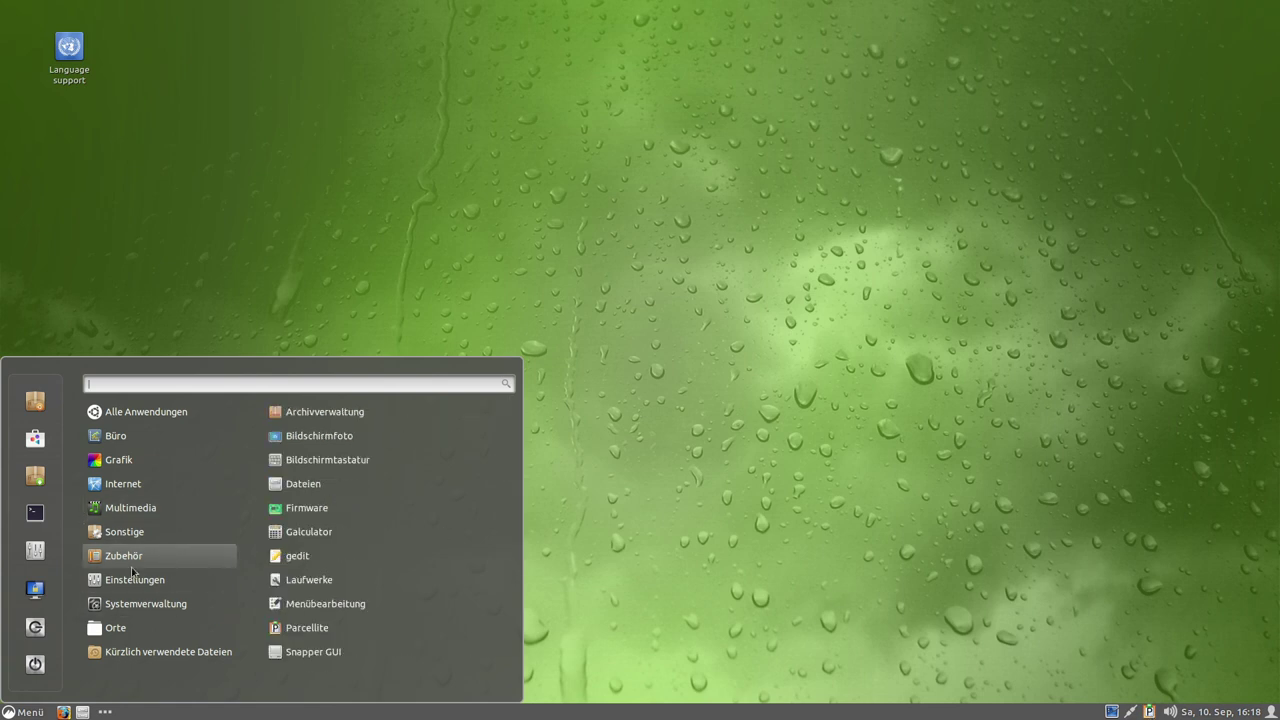
Launch GNOME Software from the menu's administration tools.
mouse_move(135, 579)
scroll(401, 467, down, 6)
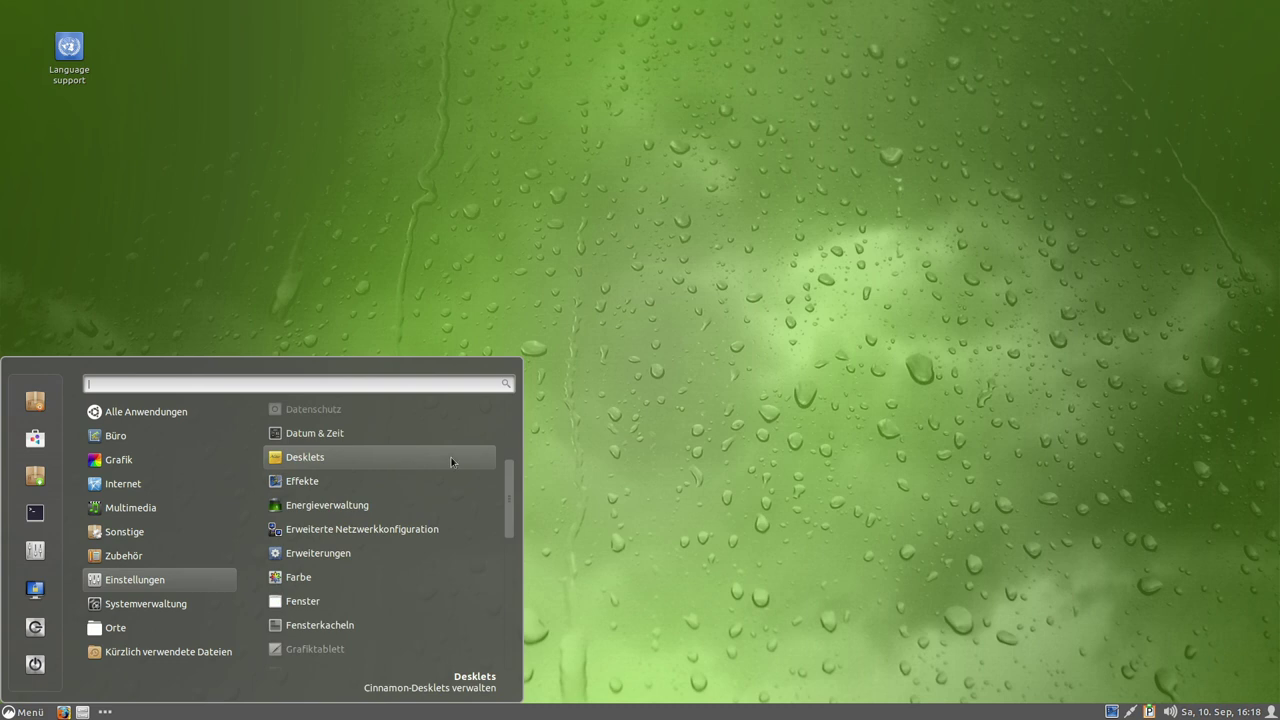
scroll(422, 493, down, 3)
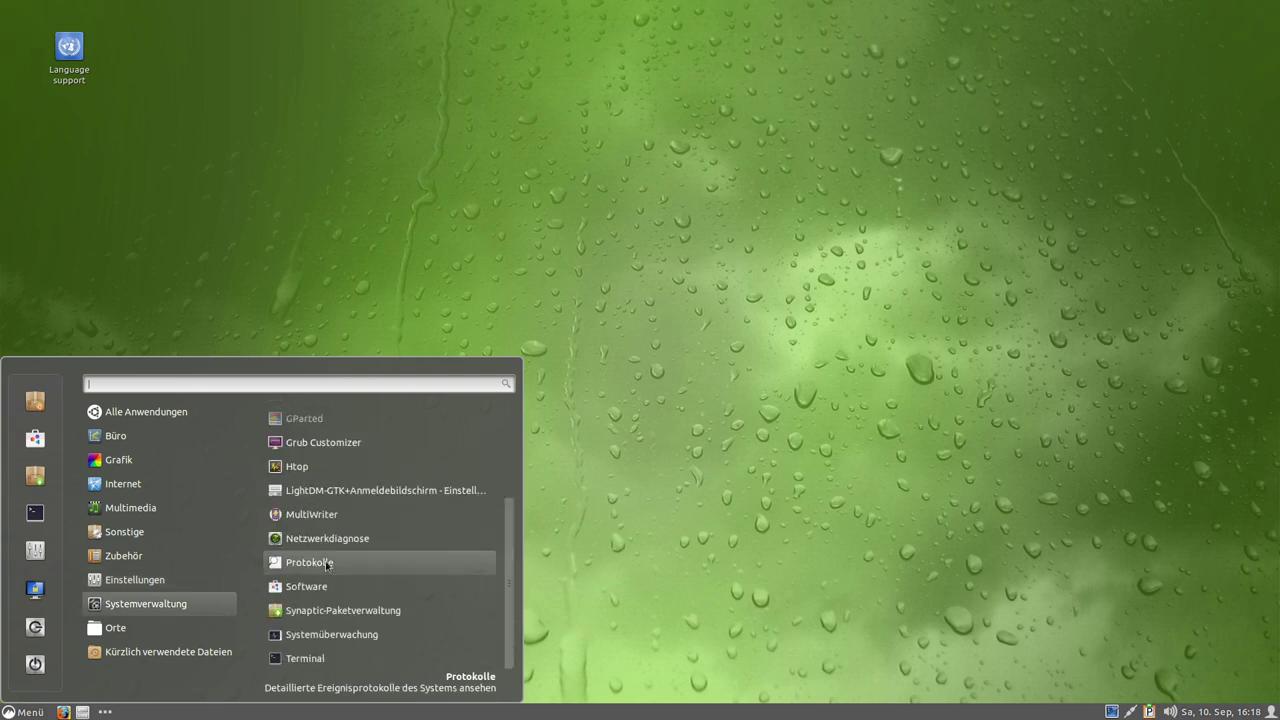
mouse_move(208, 609)
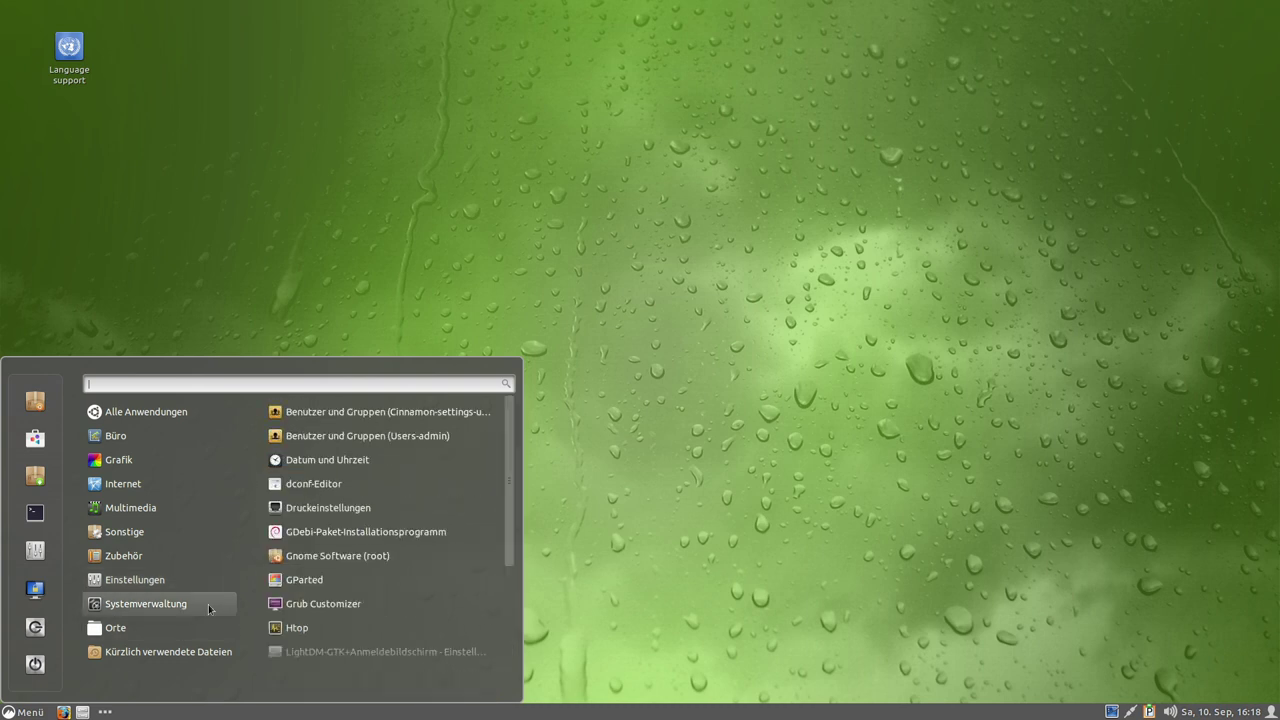
click(314, 563)
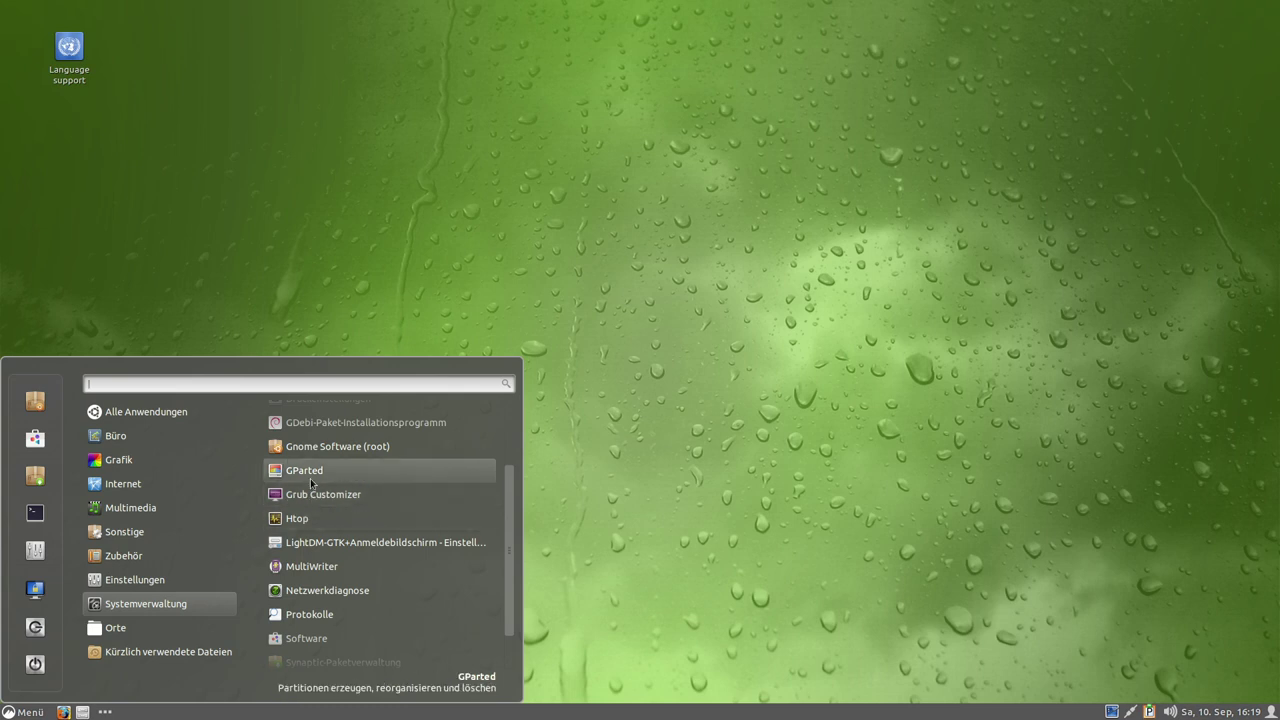
Open Software from the menu sidebar and run all updates, upgrading Kvantum from 1.0.2 to 1.0.4.
scroll(487, 561, down, 2)
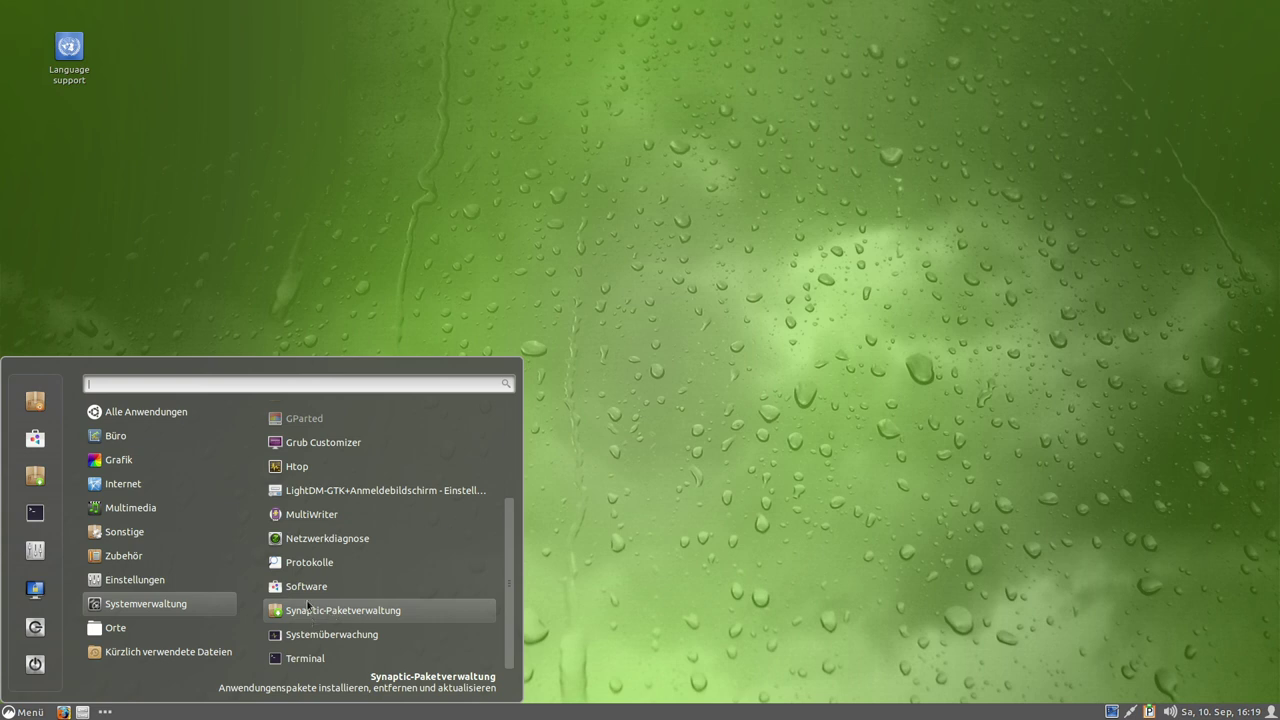
mouse_move(129, 630)
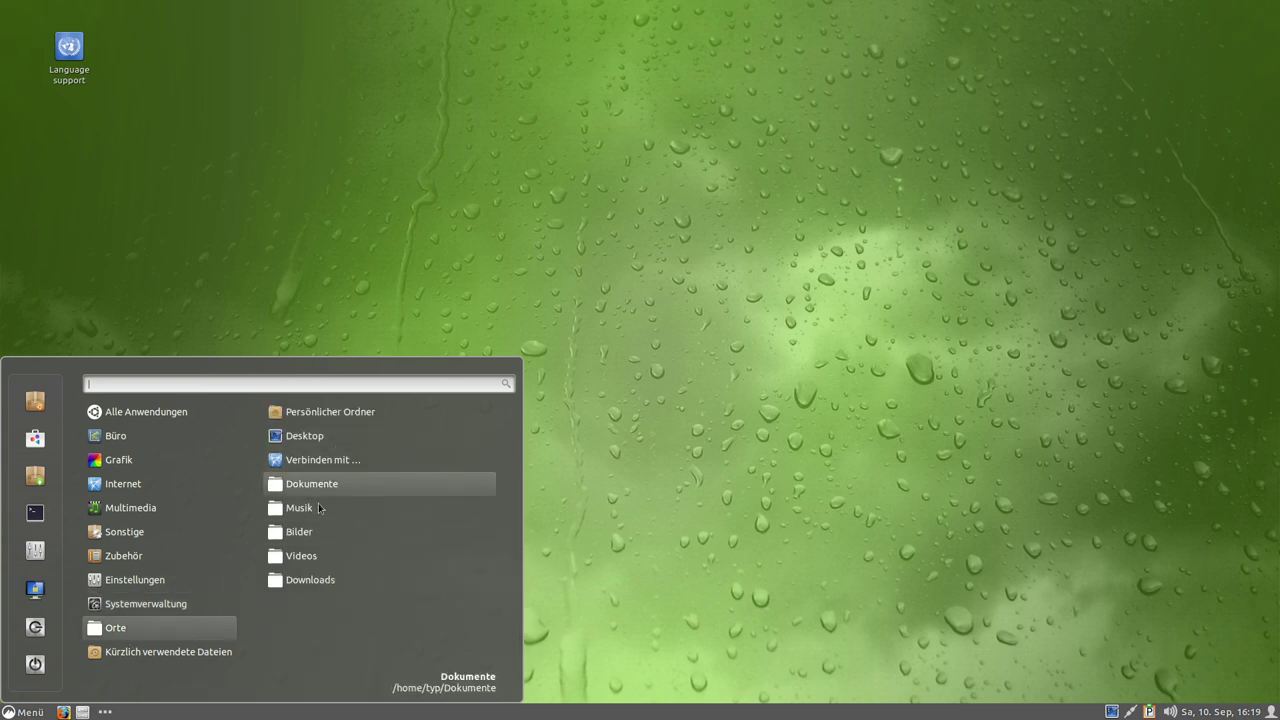
mouse_move(170, 653)
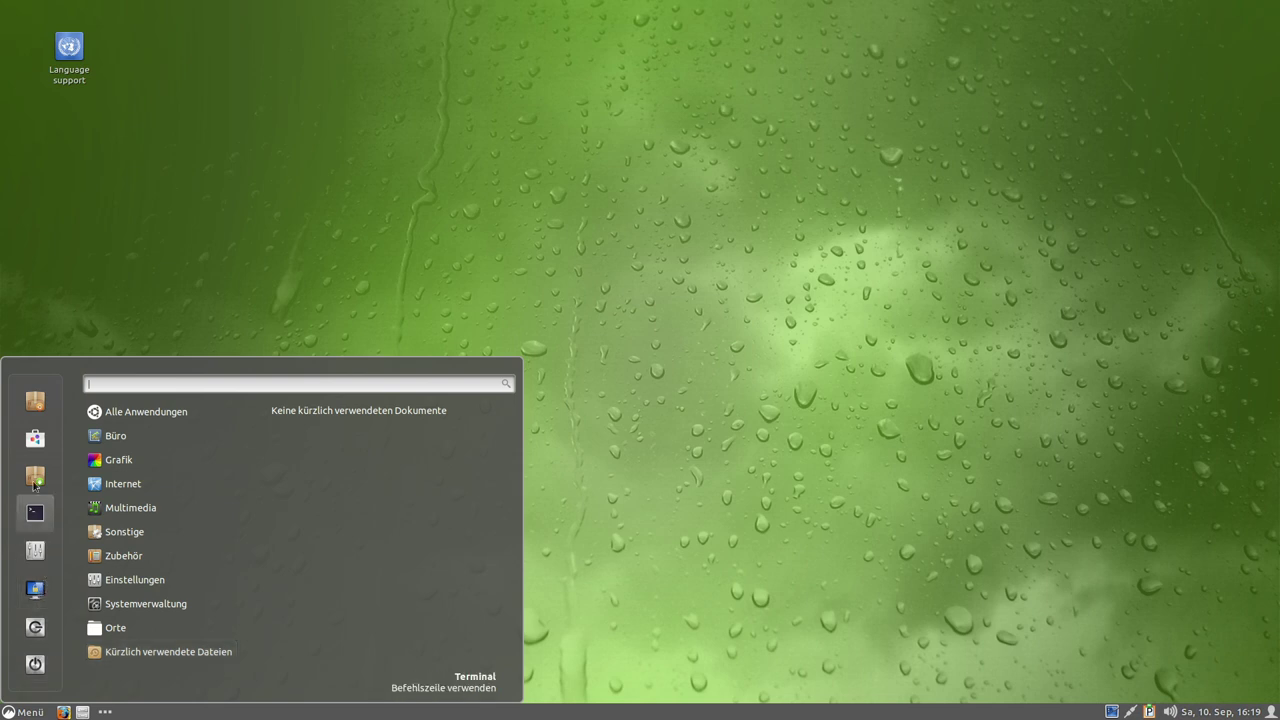
click(35, 438)
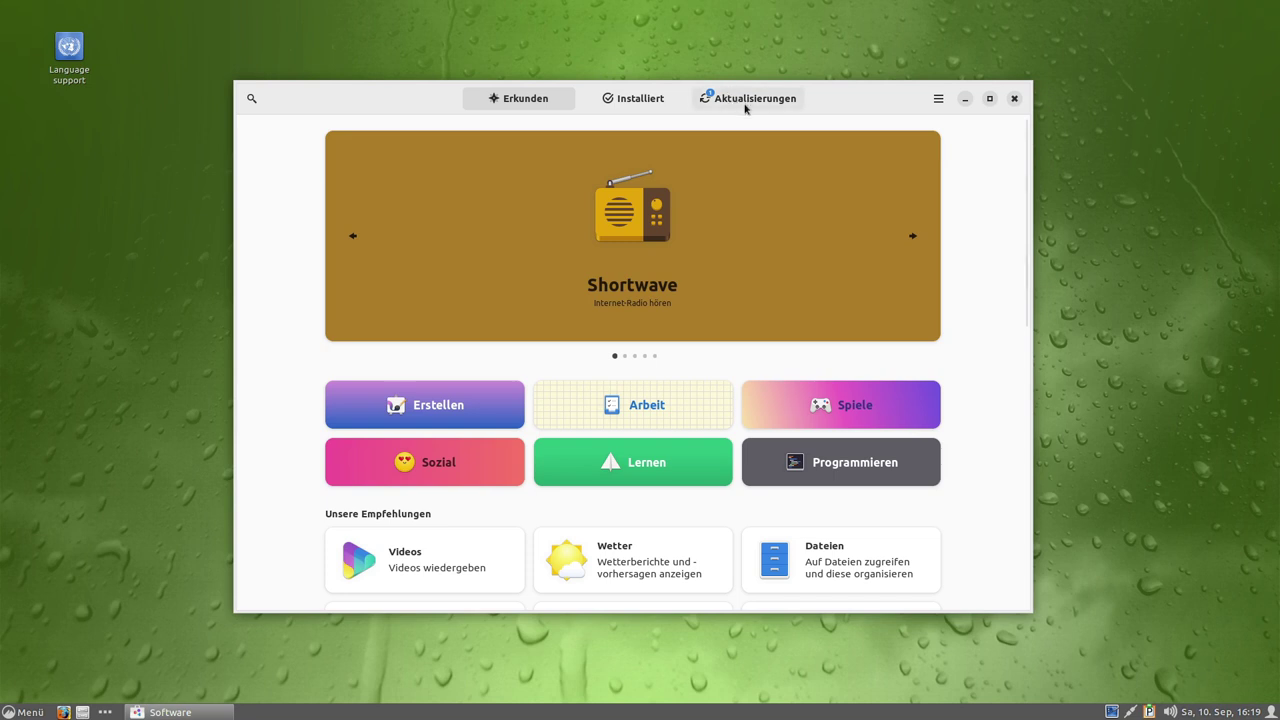
click(745, 100)
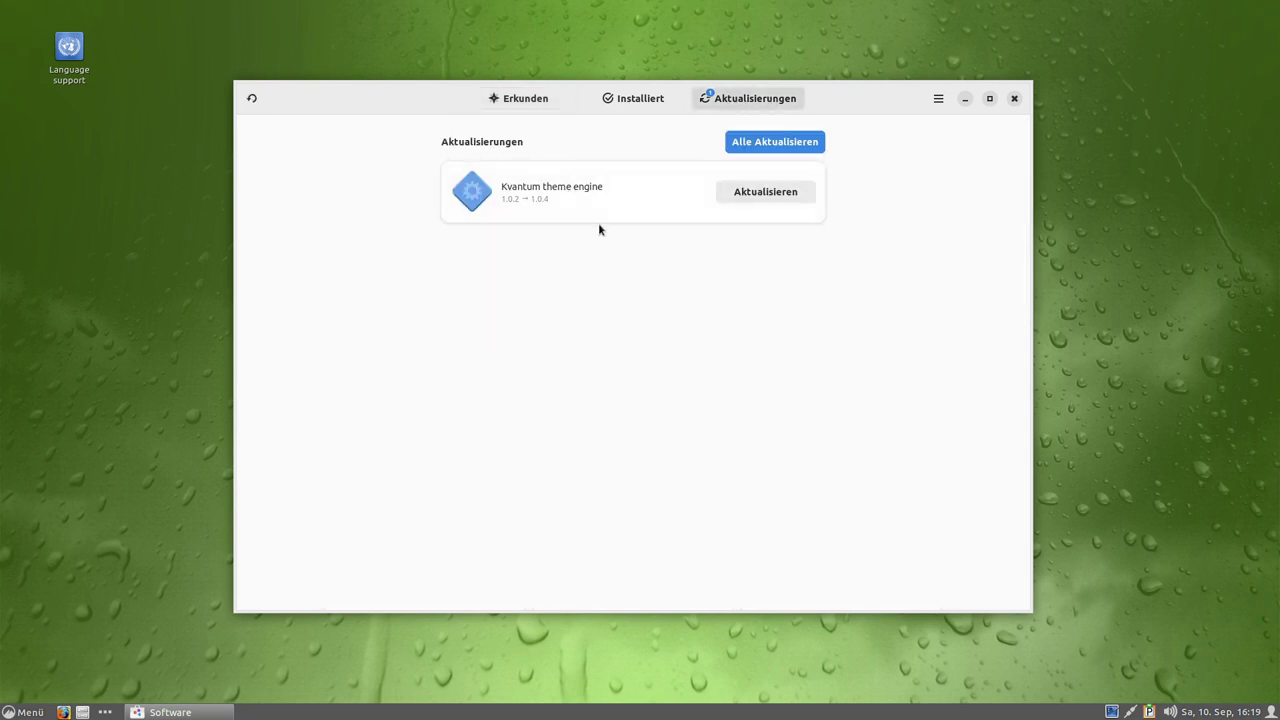
click(771, 146)
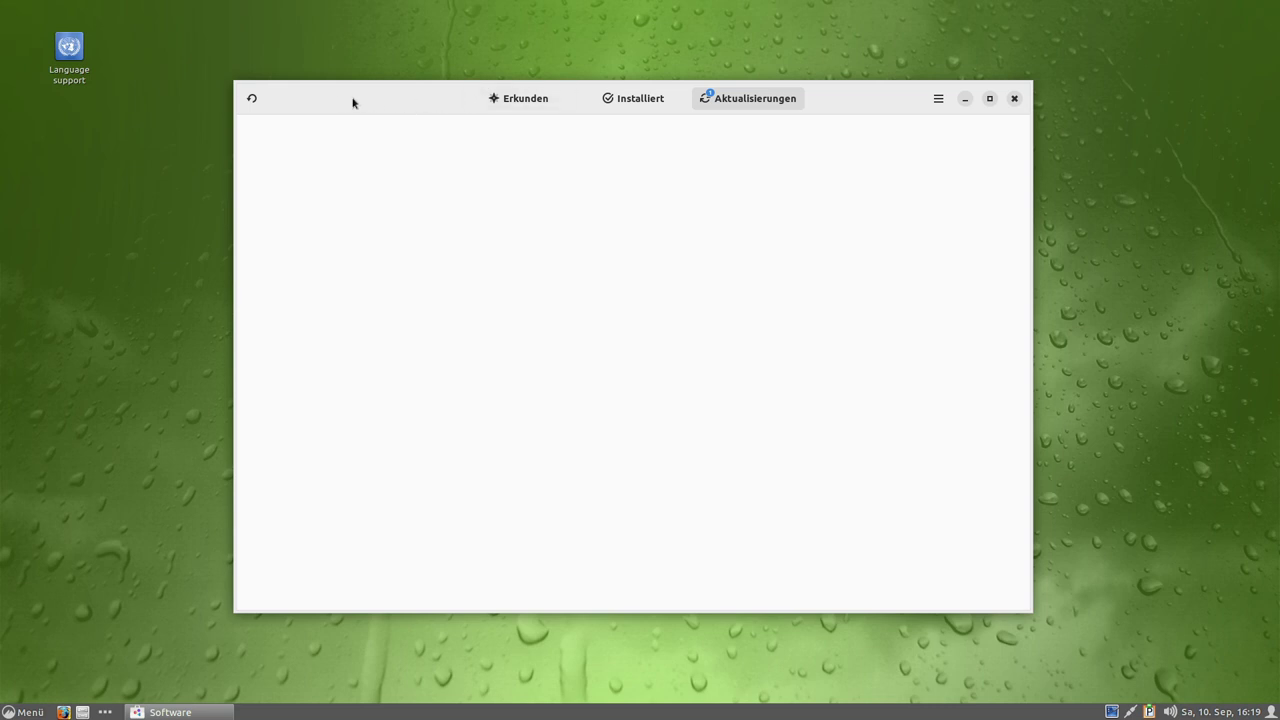
Show the Info zu Software dialog and open the menu's Systemverwaltung section.
click(938, 98)
click(880, 250)
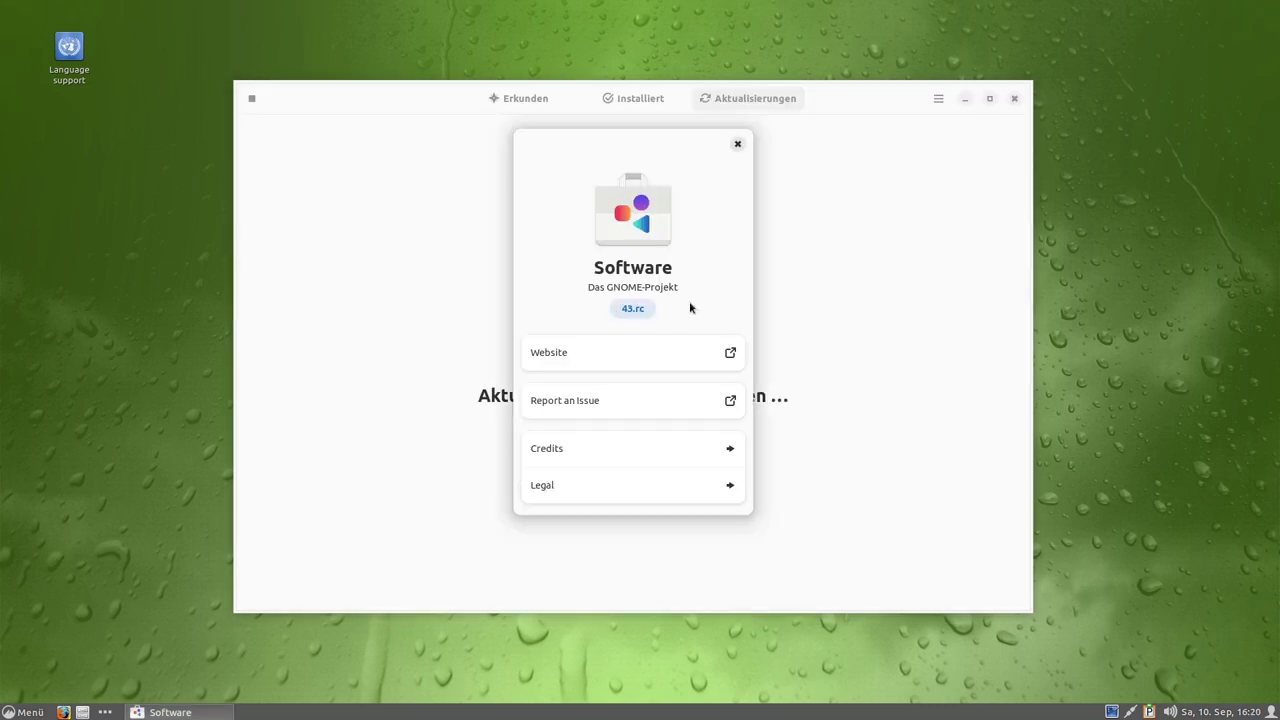
click(22, 712)
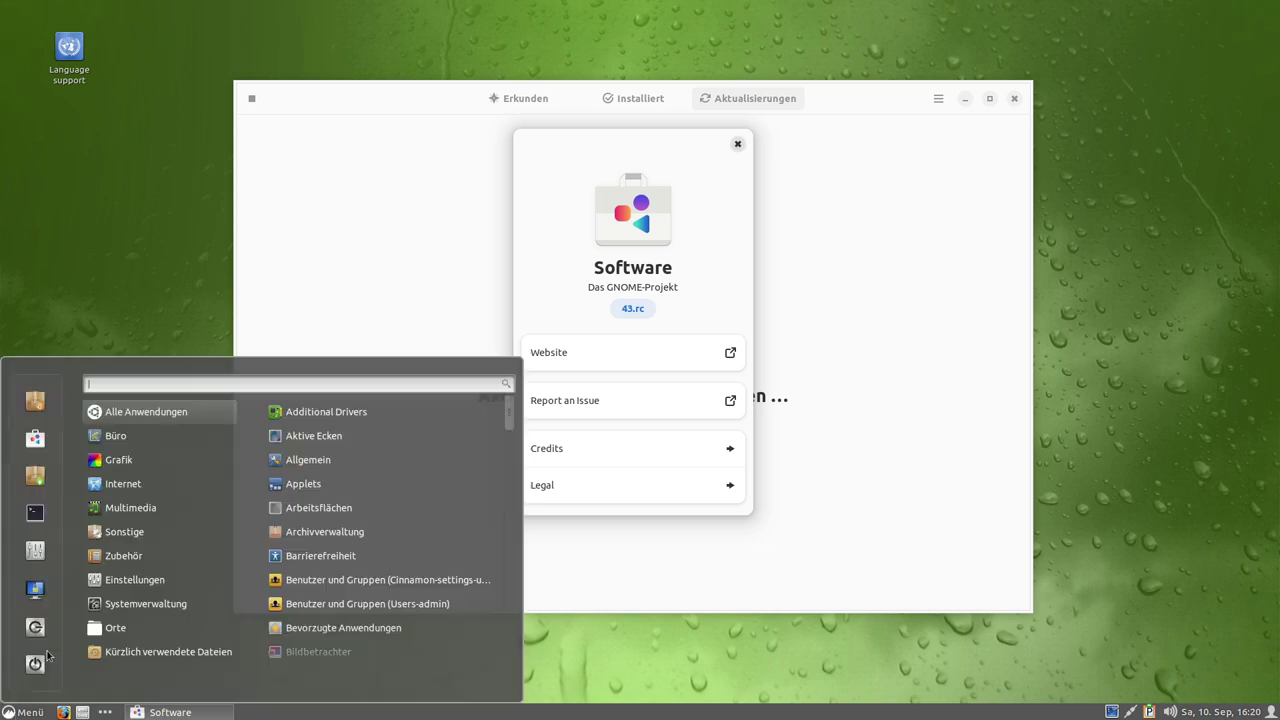
mouse_move(132, 585)
mouse_move(176, 607)
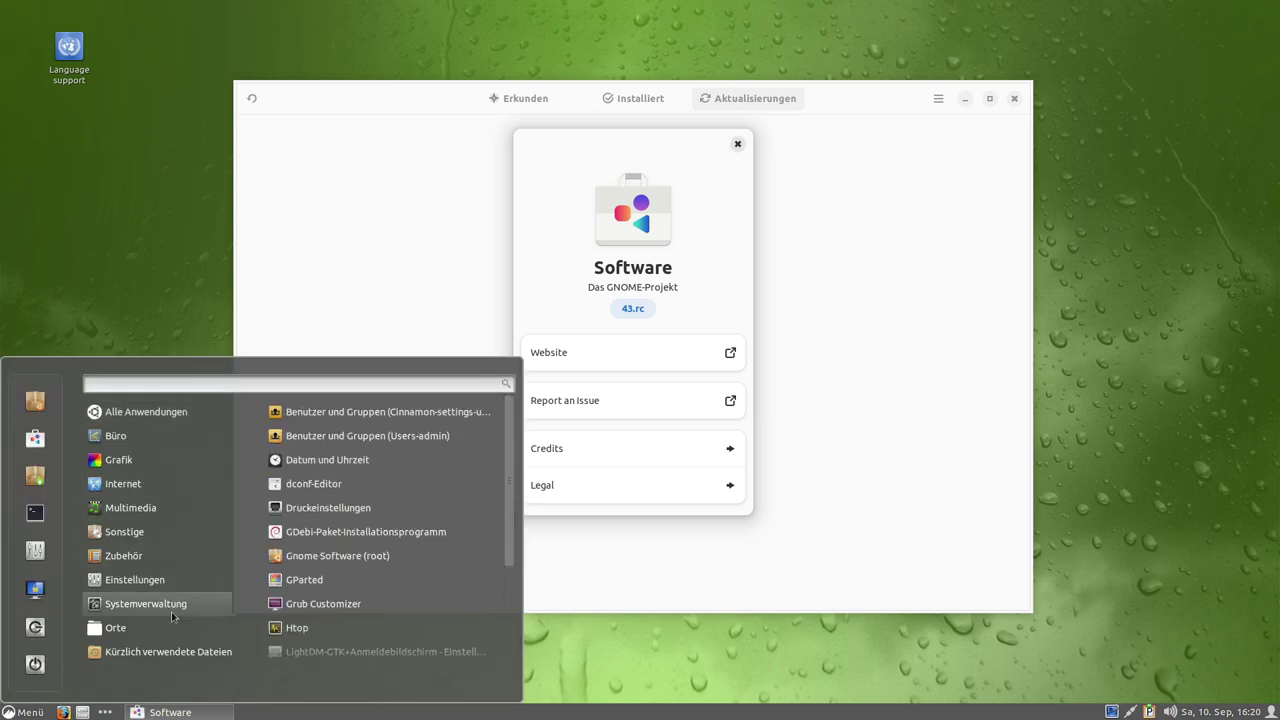
Launch Gnome Software (root) and authenticate with the account password.
scroll(370, 540, down, 2)
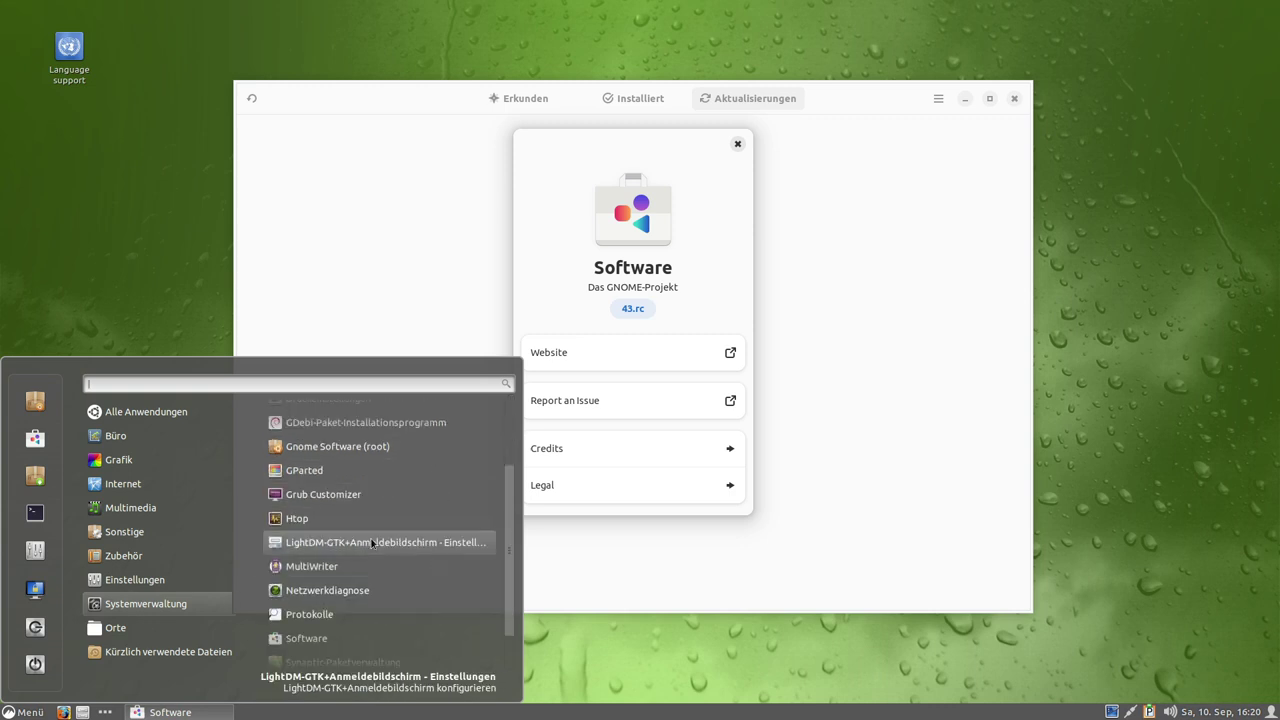
scroll(371, 543, down, 2)
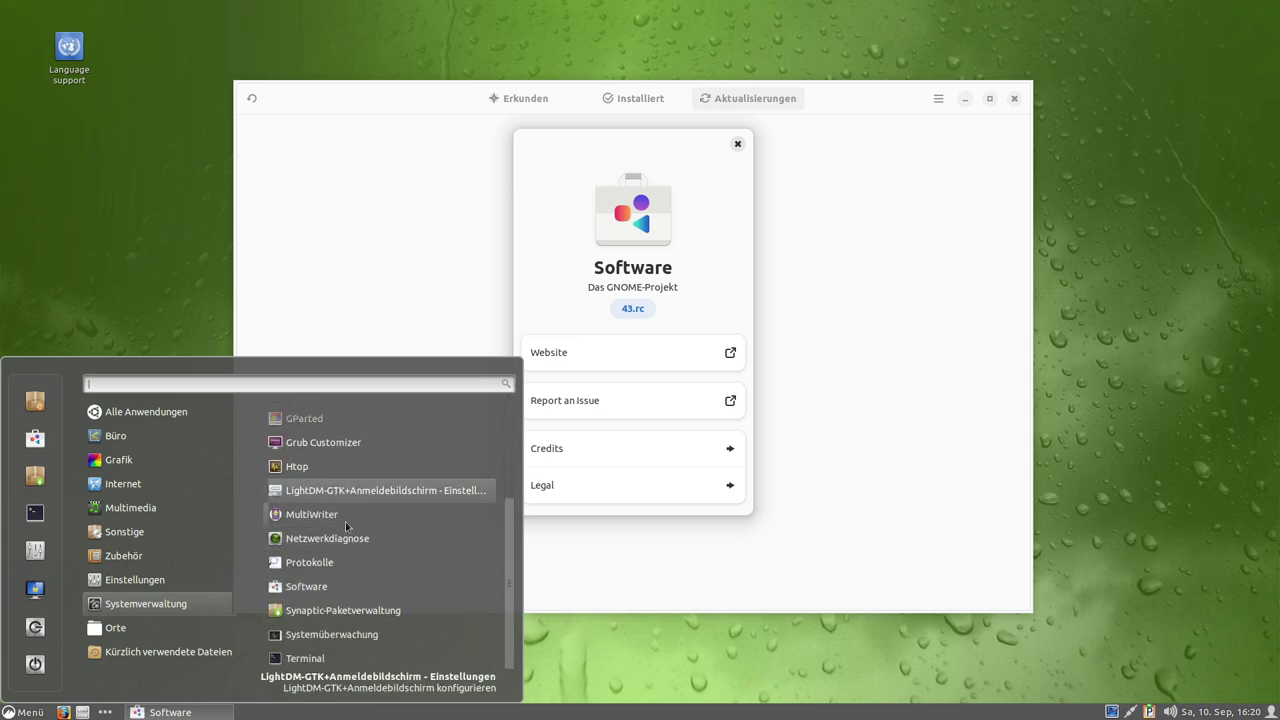
scroll(345, 518, up, 3)
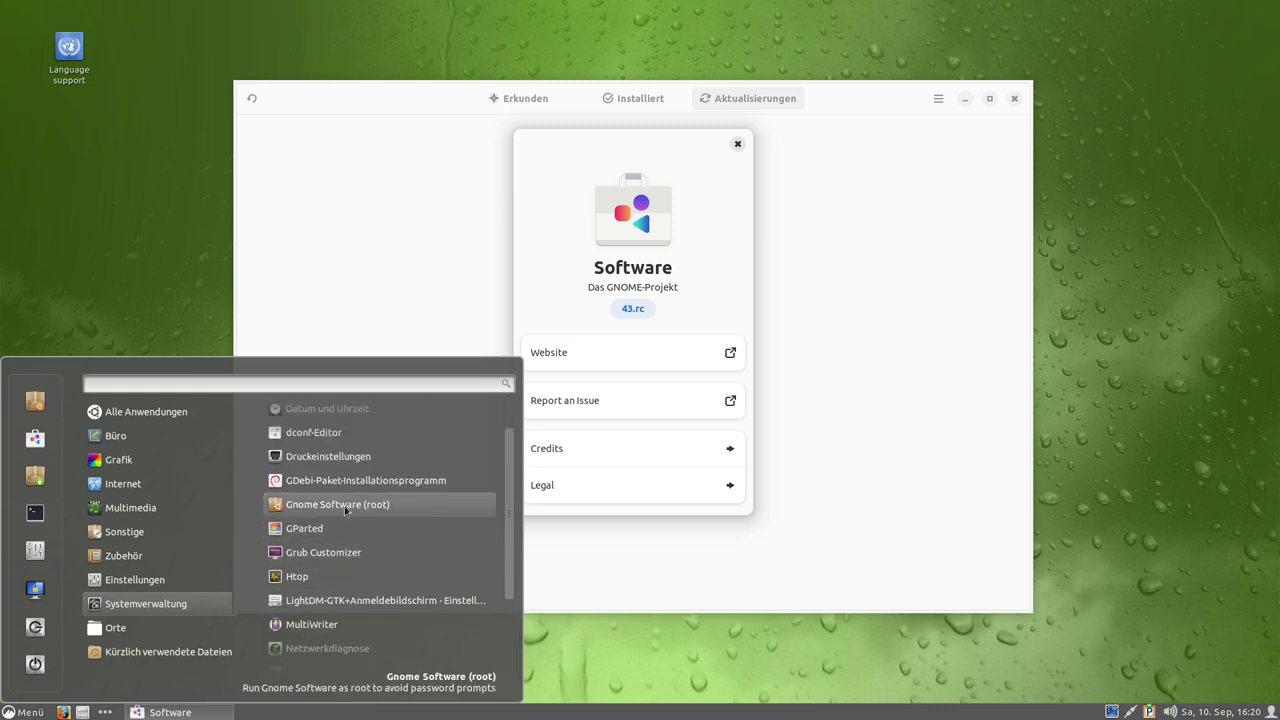
click(345, 505)
text(***)
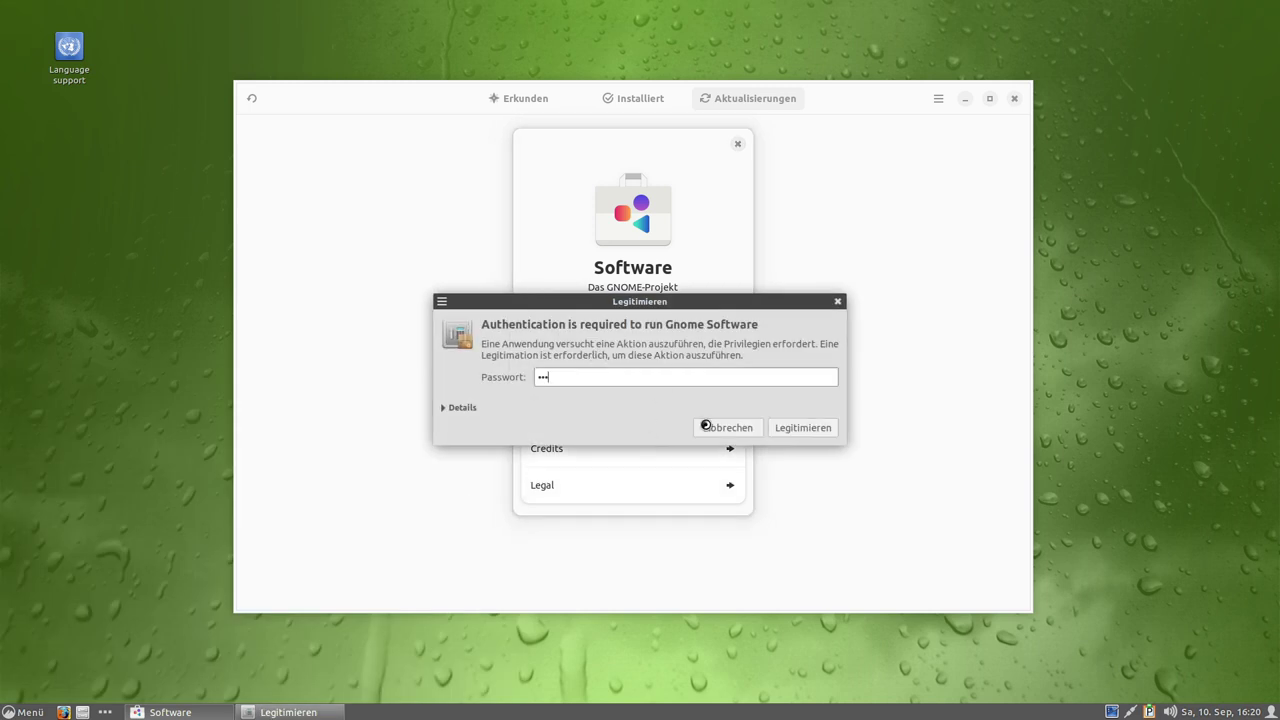
click(800, 429)
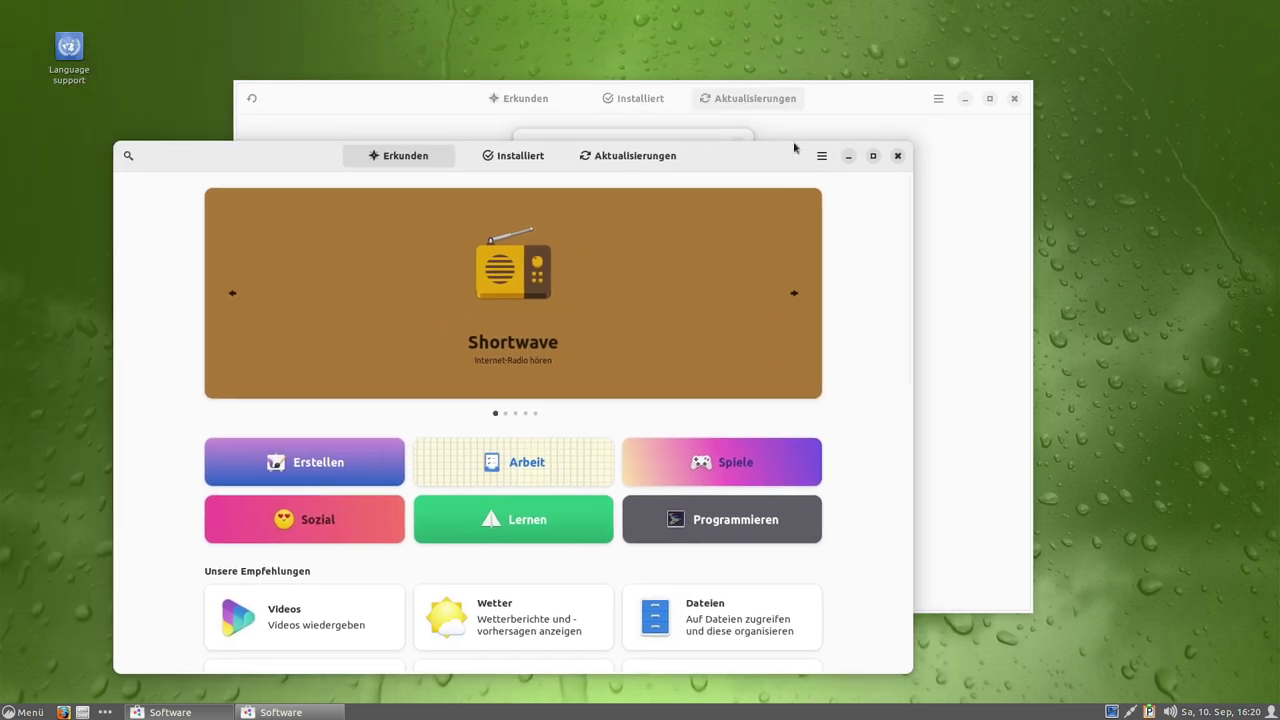
Close the About dialog and arrange both Software windows side by side, both on Erkunden.
click(855, 102)
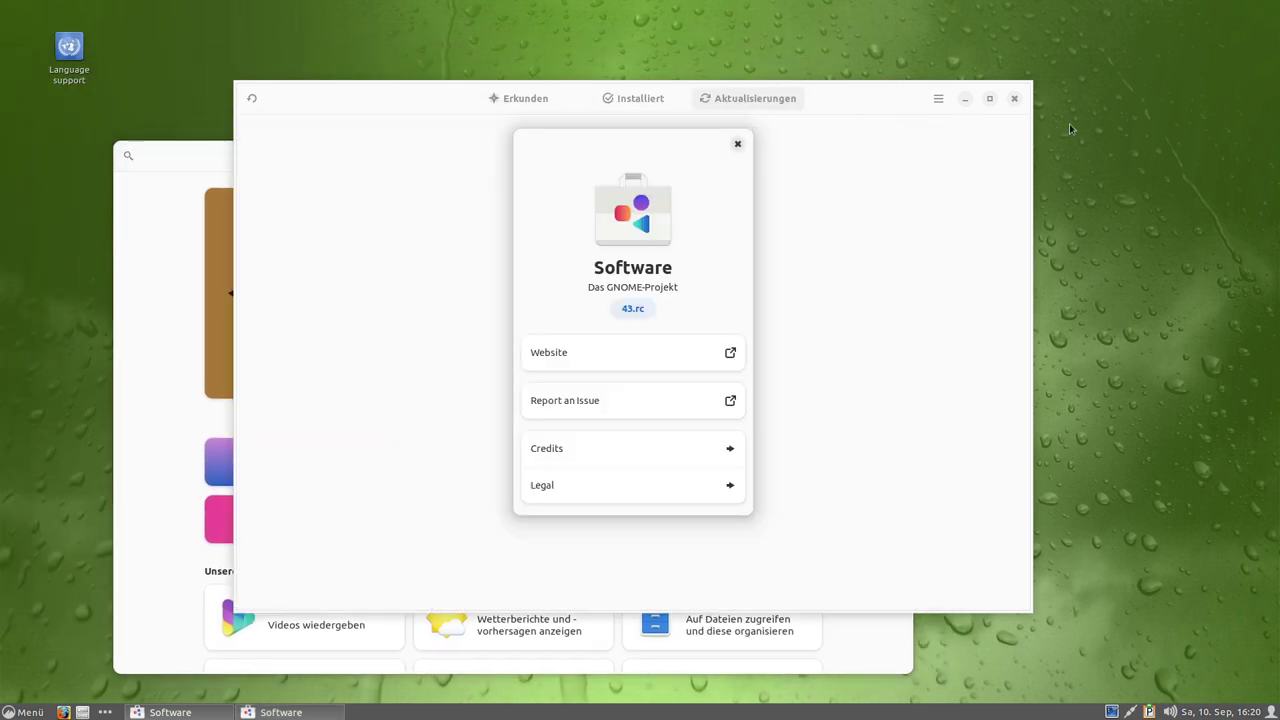
click(737, 143)
drag(859, 106, 1081, 72)
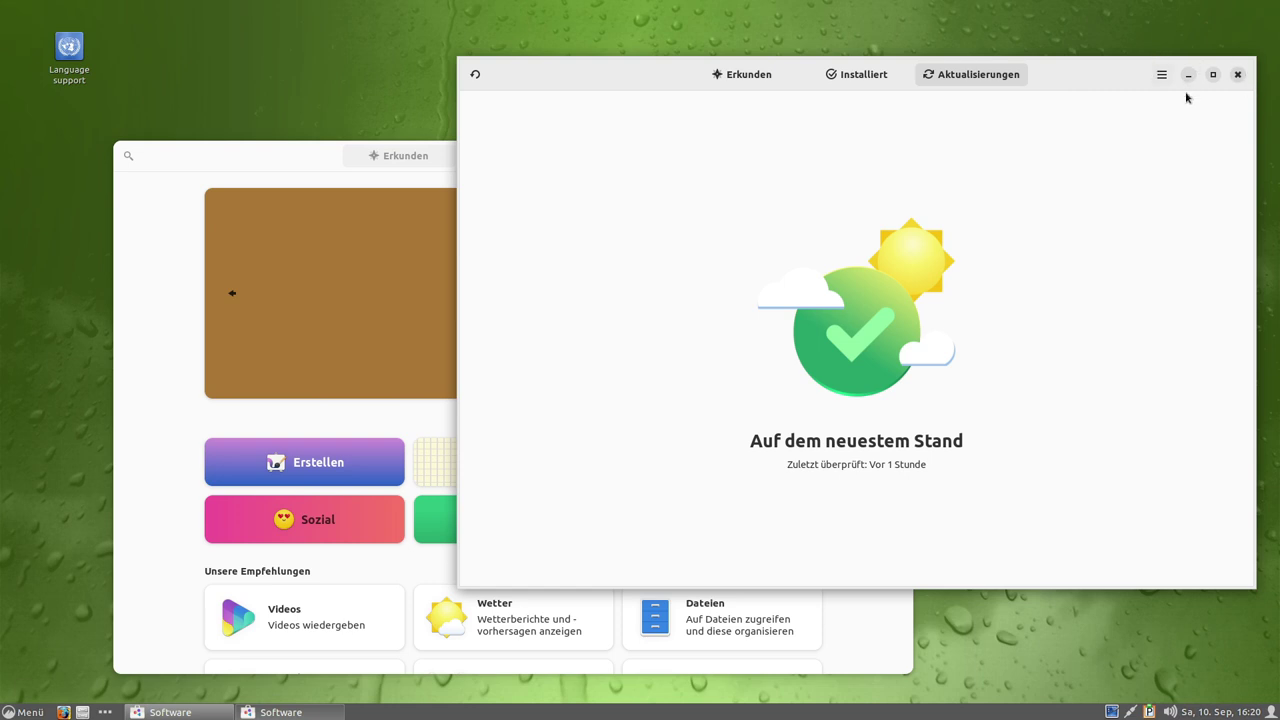
drag(247, 173, 220, 146)
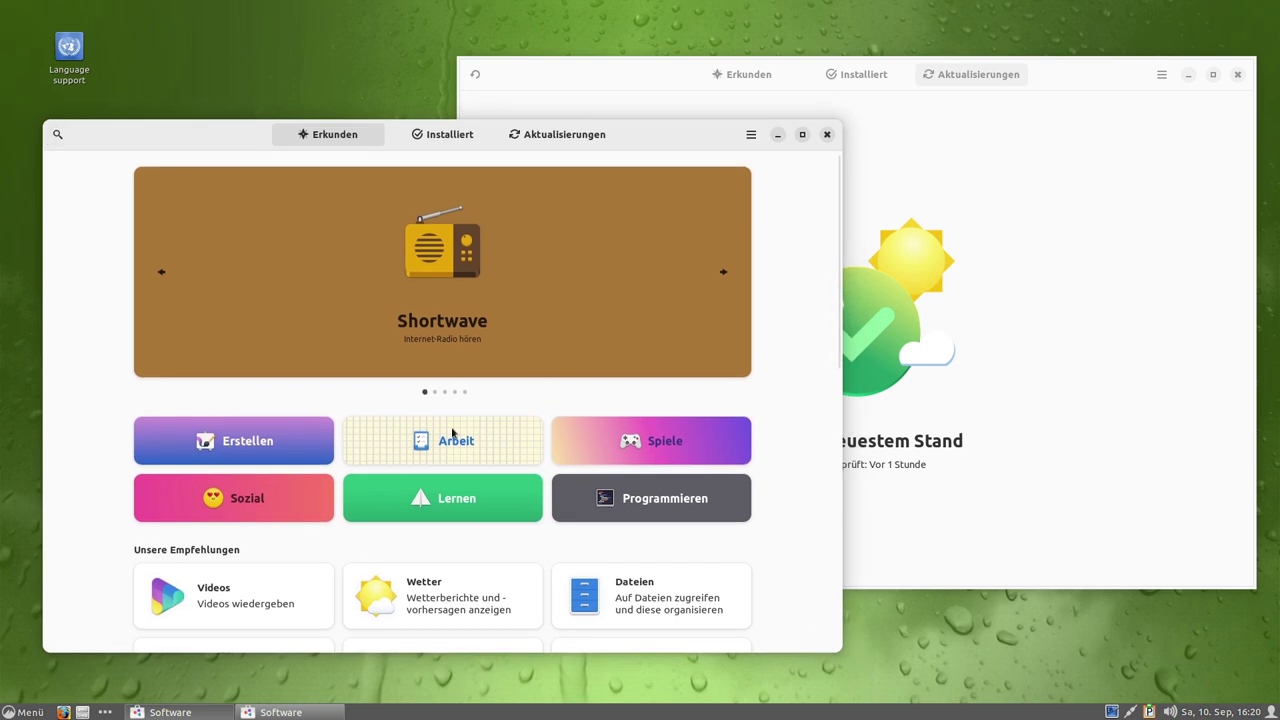
click(1000, 260)
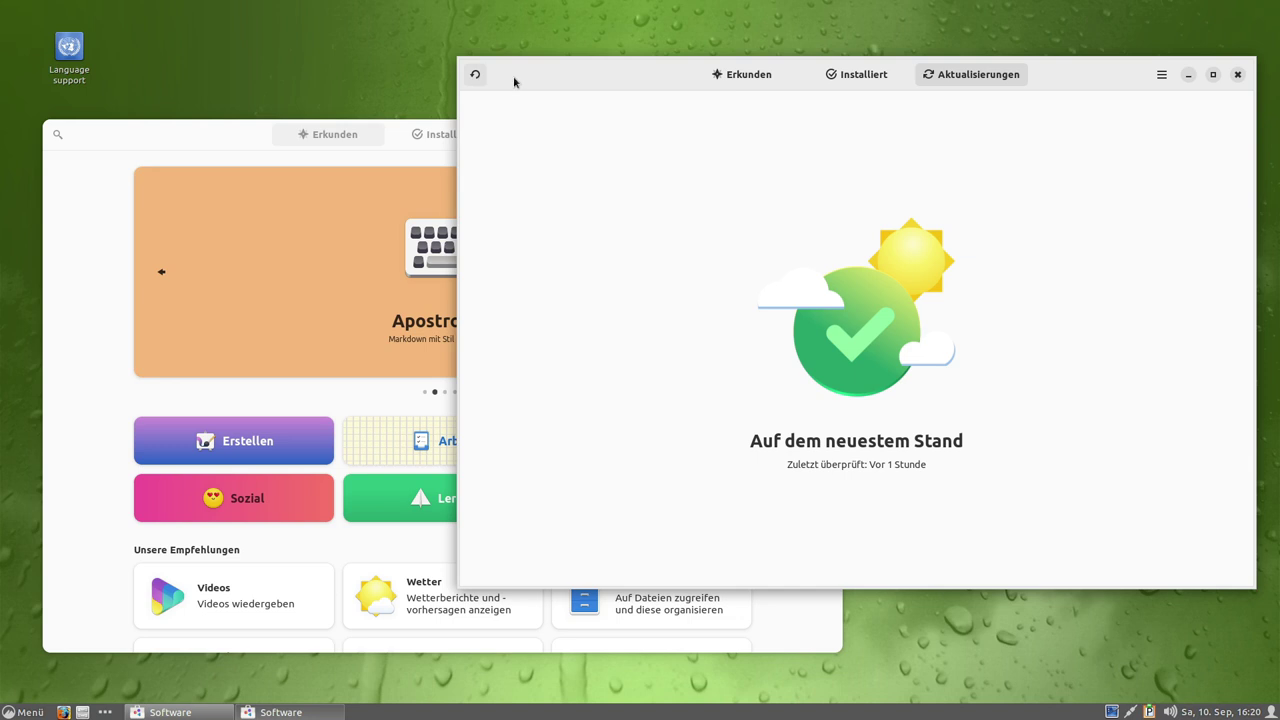
click(749, 76)
Show Info zu Software in the right Software window.
click(53, 308)
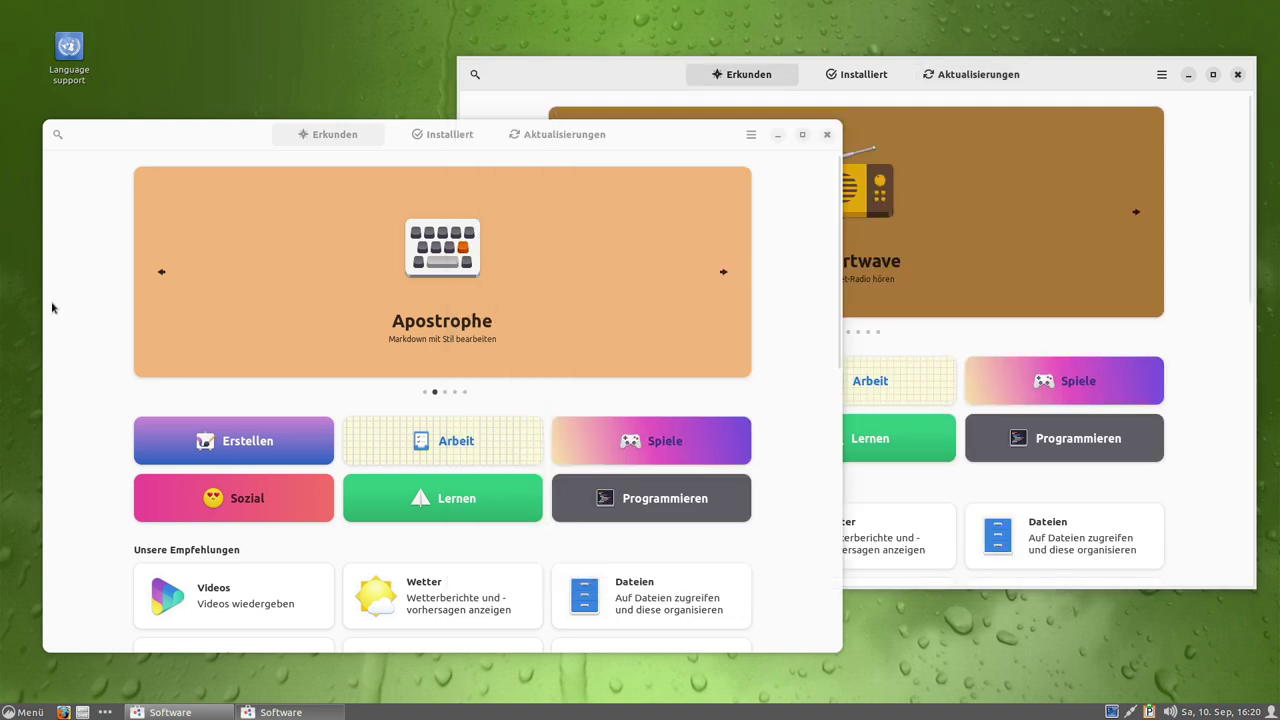
click(1196, 490)
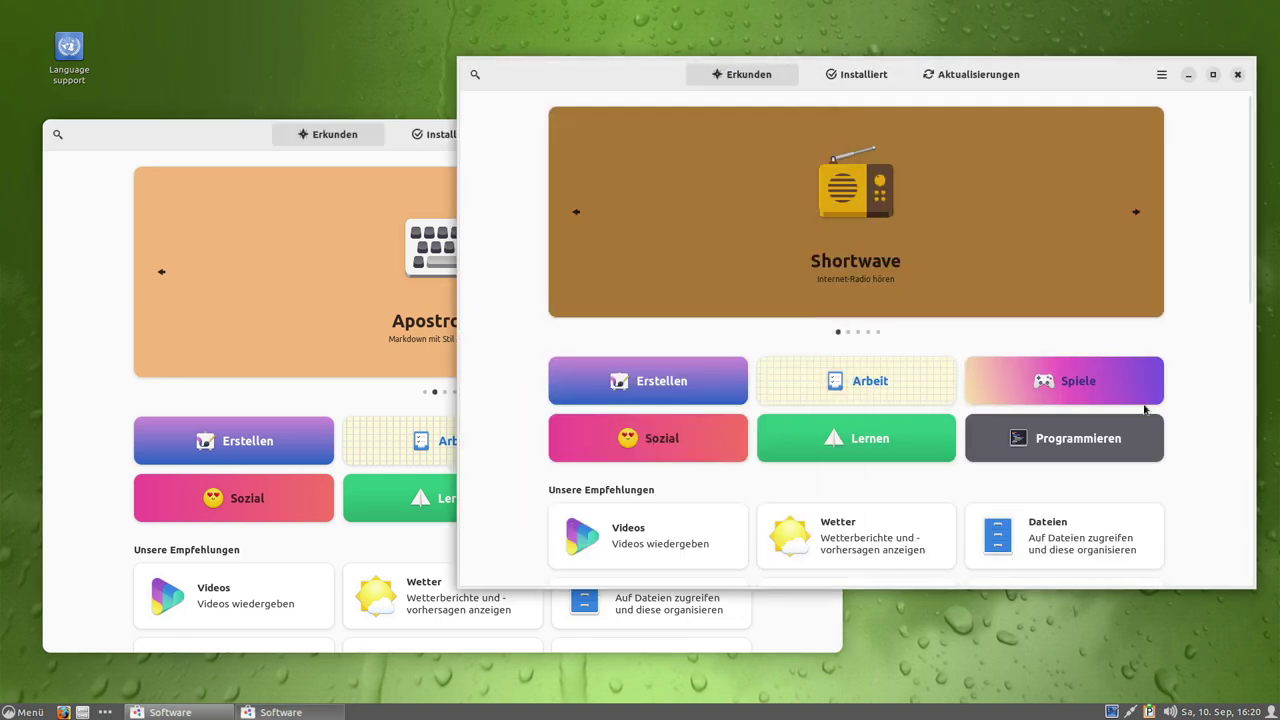
click(1161, 75)
click(1140, 151)
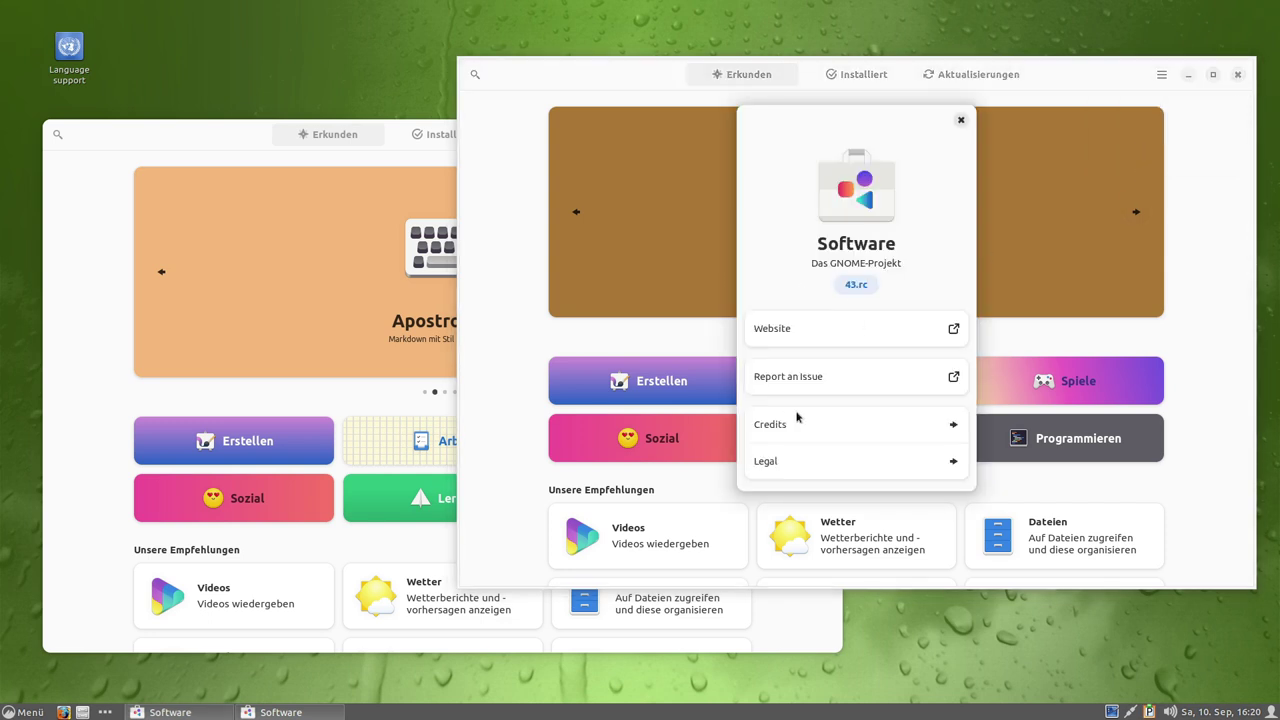
Copy version 43.rc from the left window's About, then close that window and the remaining About dialog.
click(180, 138)
click(751, 134)
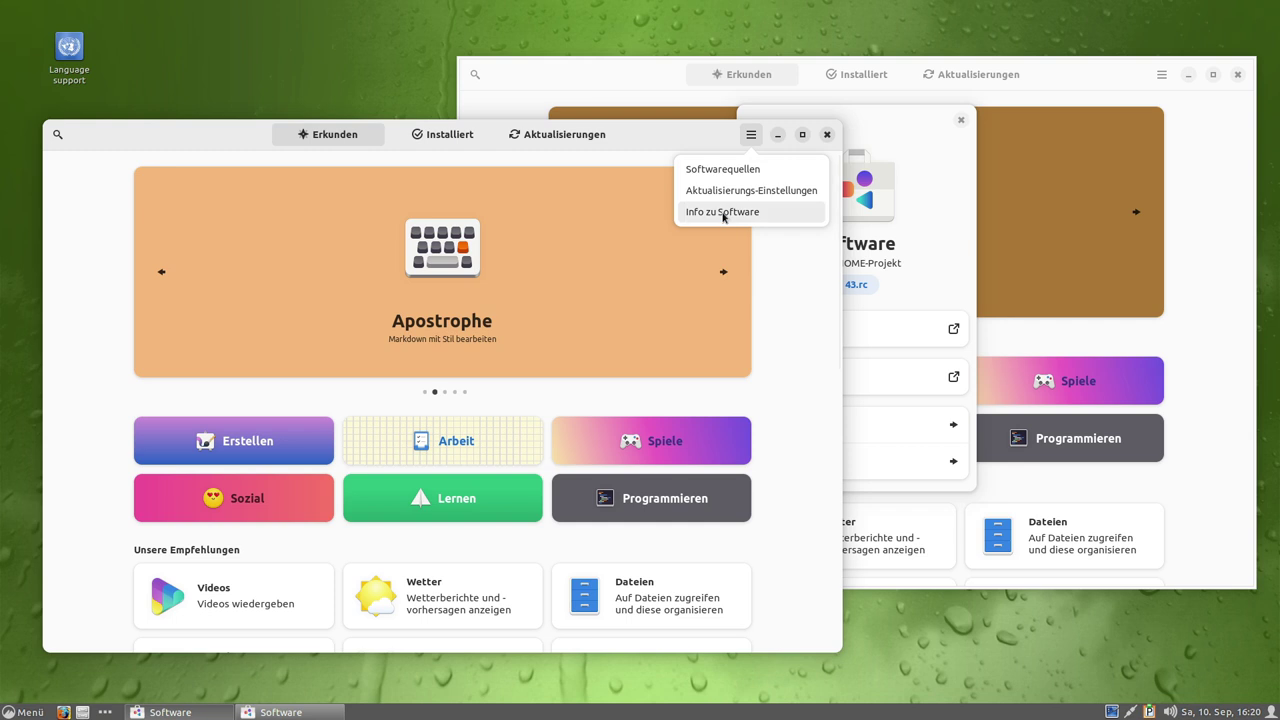
click(722, 212)
click(430, 346)
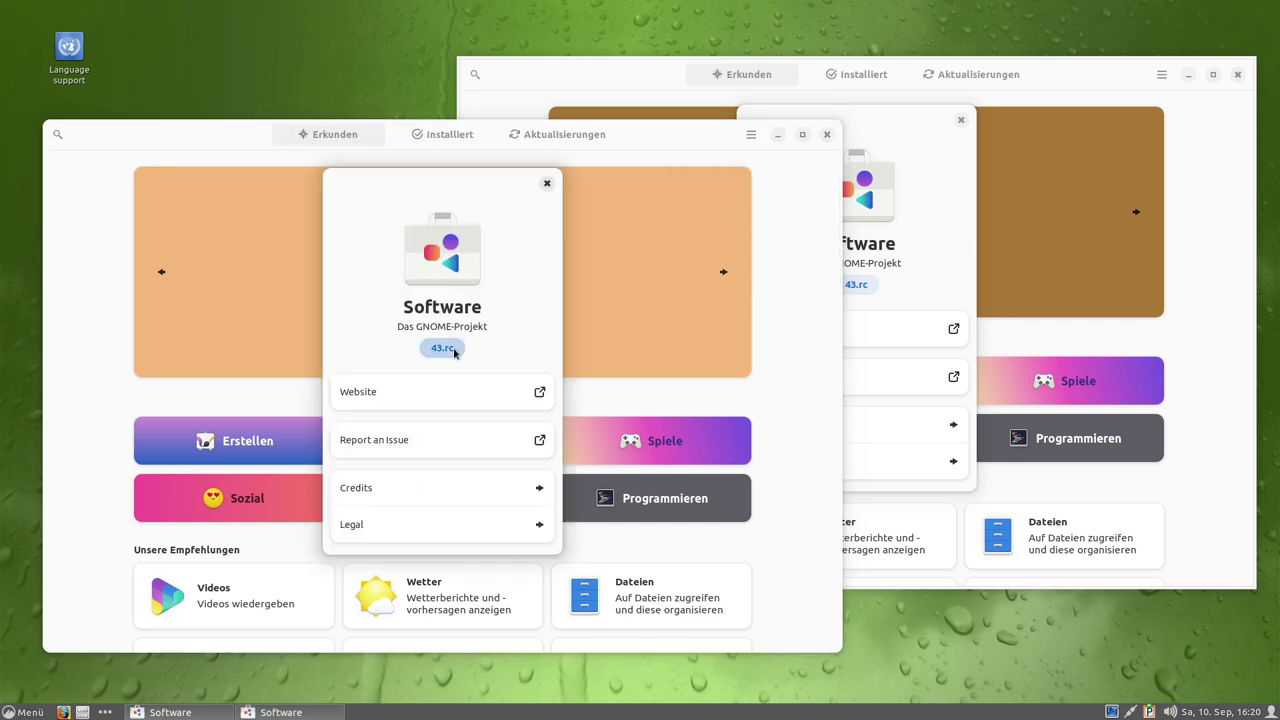
click(547, 183)
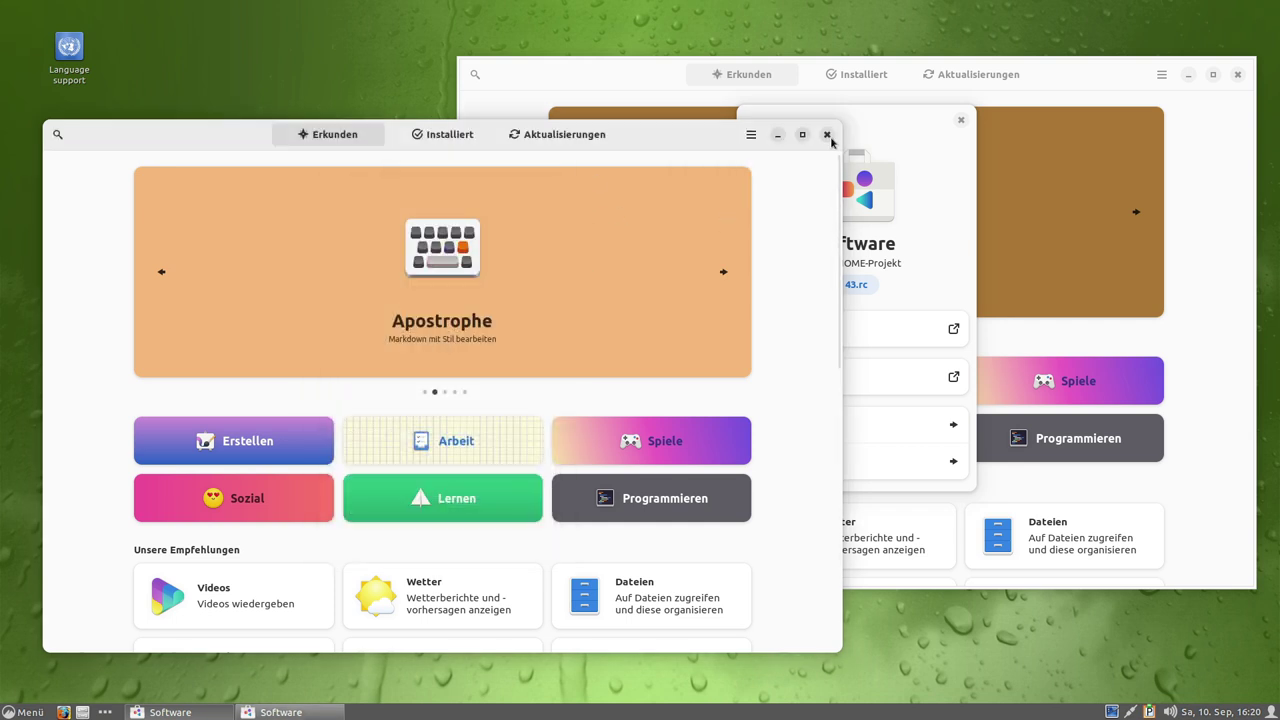
click(827, 134)
click(958, 121)
drag(626, 86, 357, 101)
scroll(256, 422, down, 4)
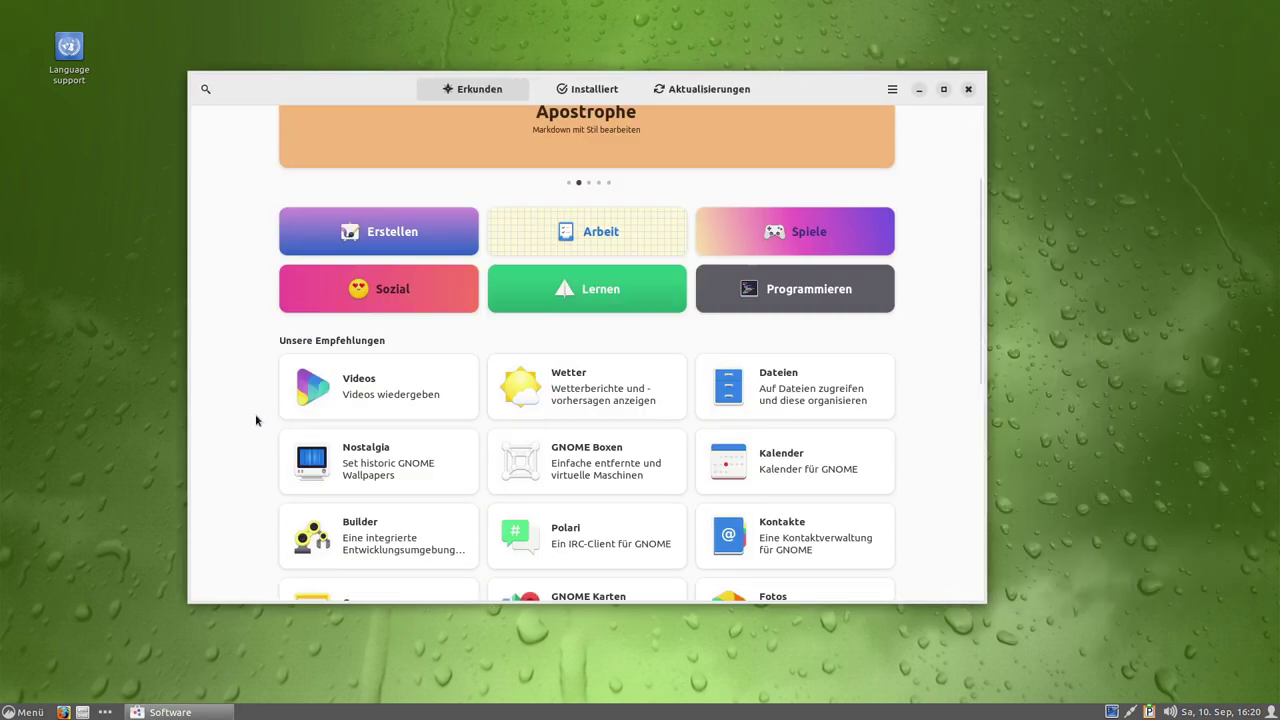
scroll(251, 372, down, 7)
scroll(276, 342, up, 2)
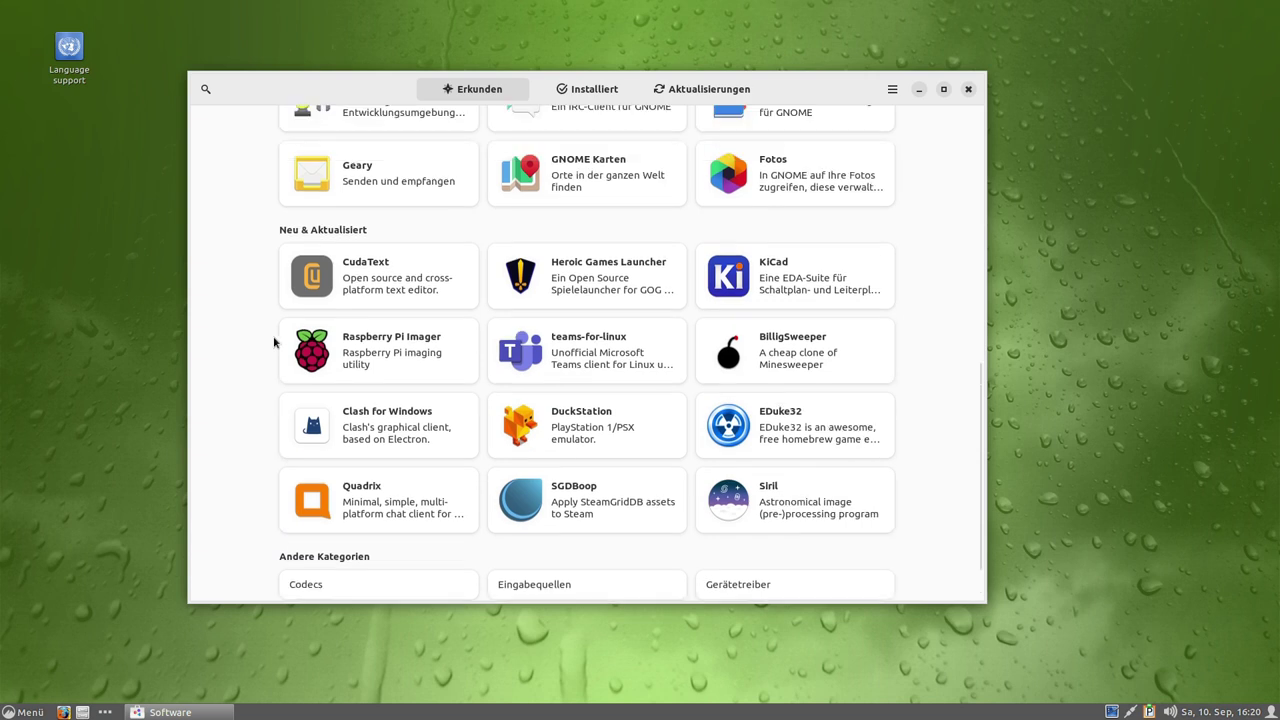
scroll(243, 300, up, 3)
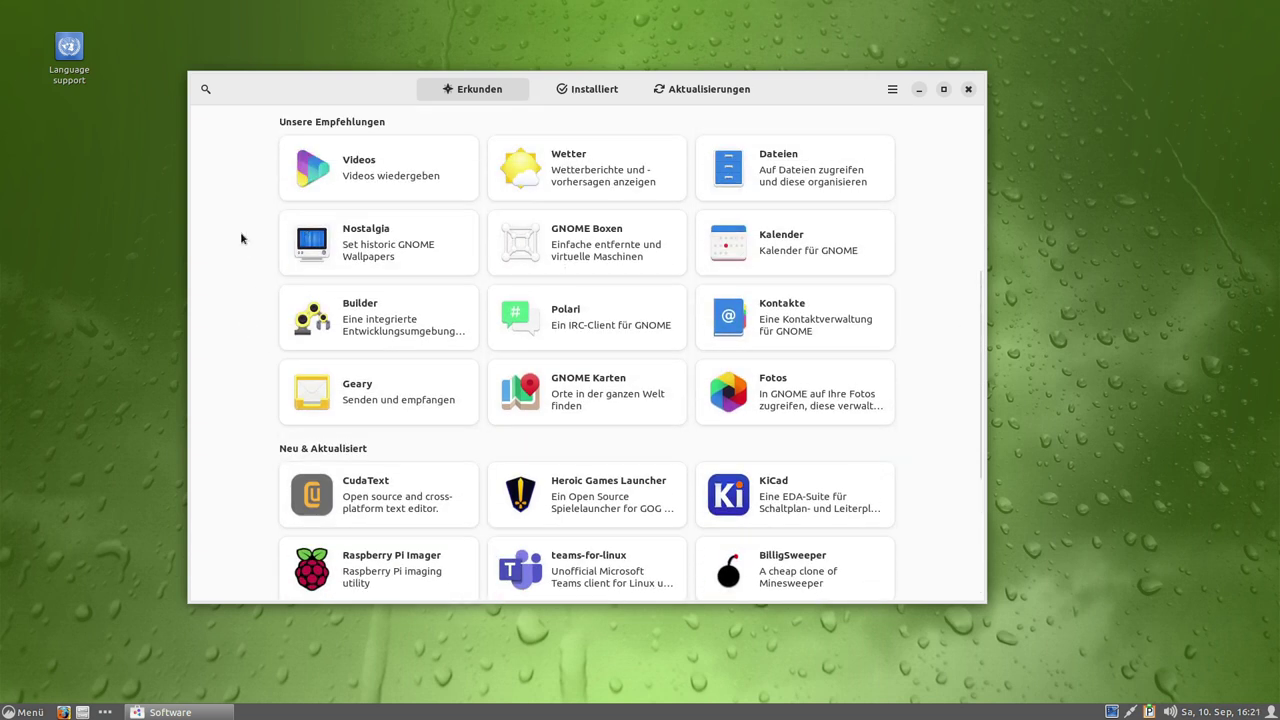
scroll(241, 236, down, 5)
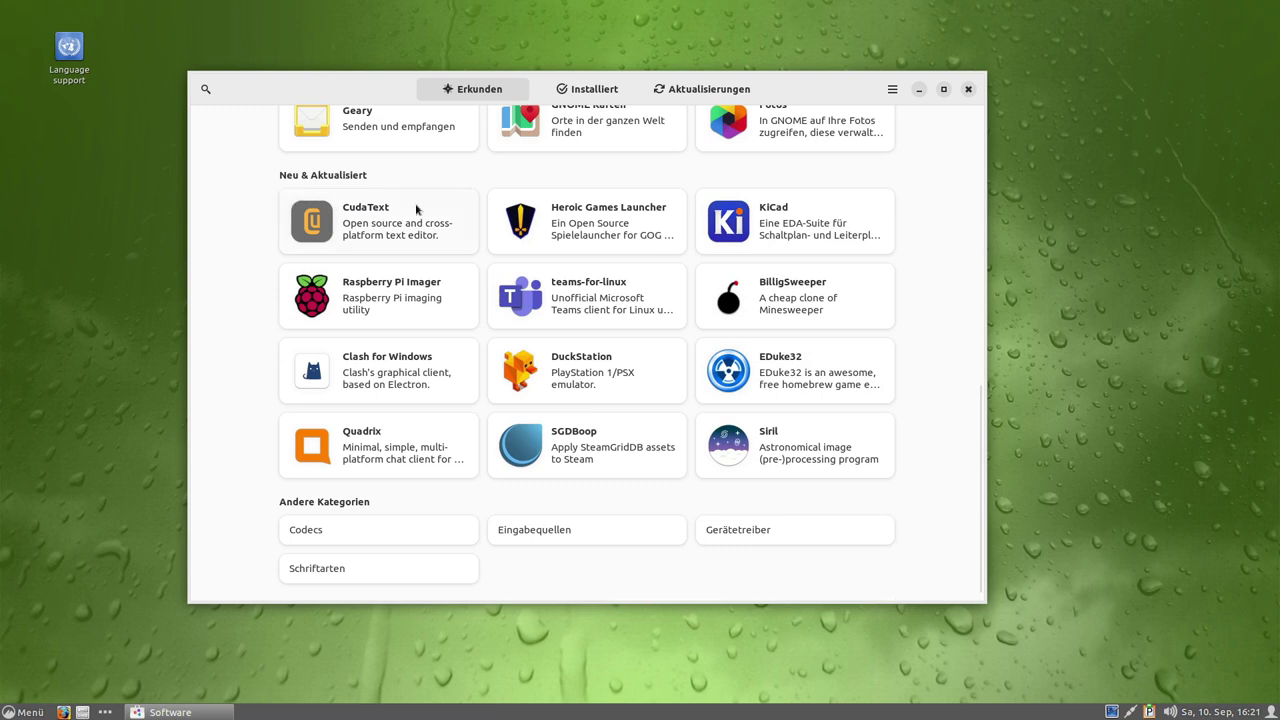
click(622, 310)
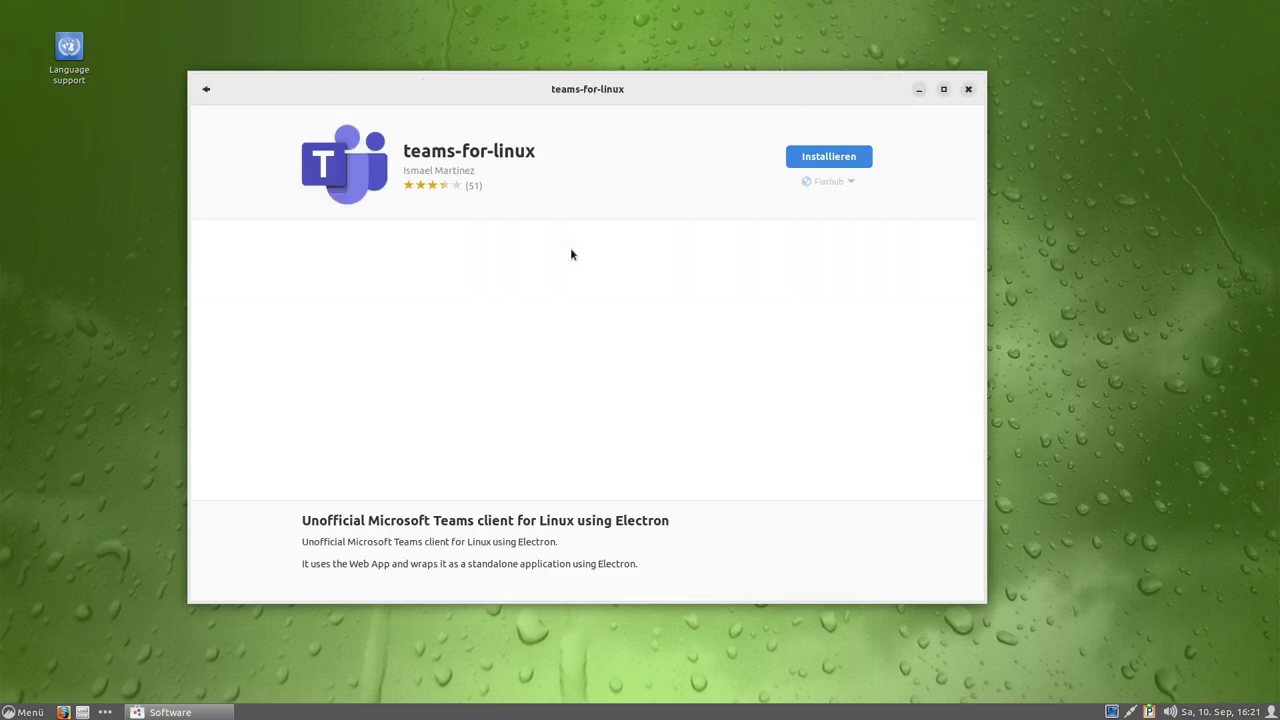
scroll(246, 289, down, 5)
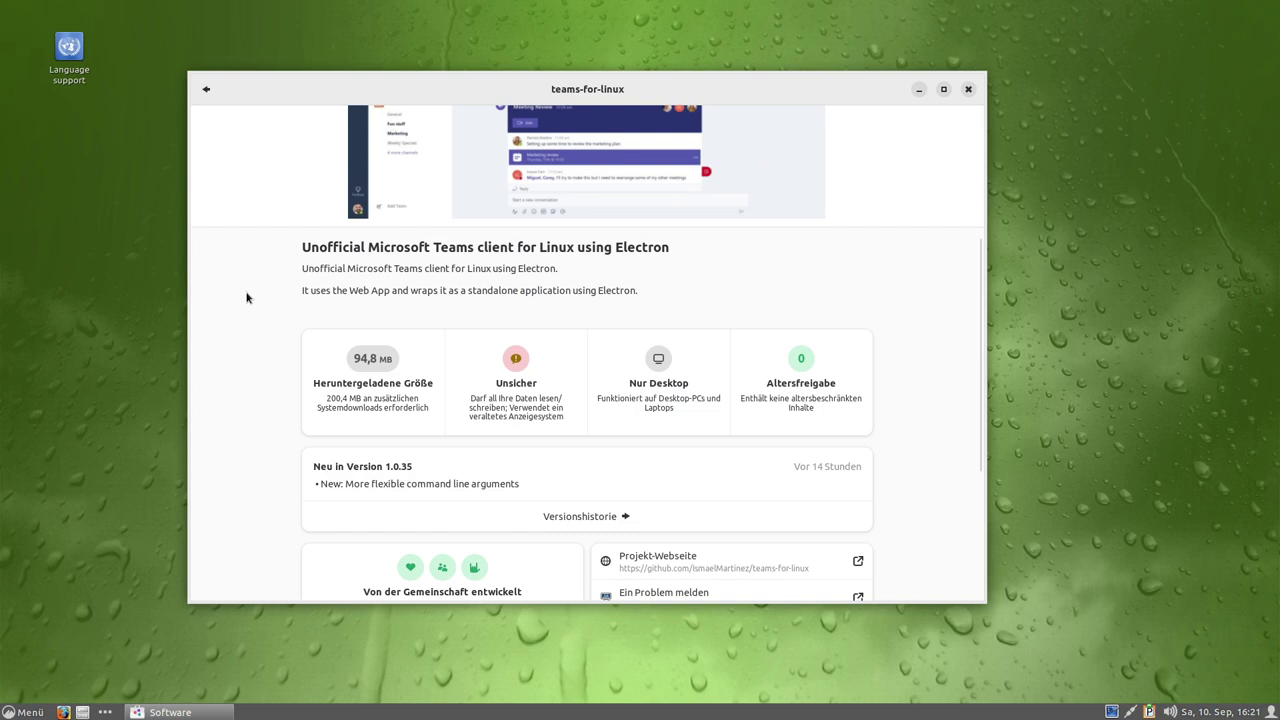
scroll(246, 297, down, 1)
scroll(246, 297, up, 6)
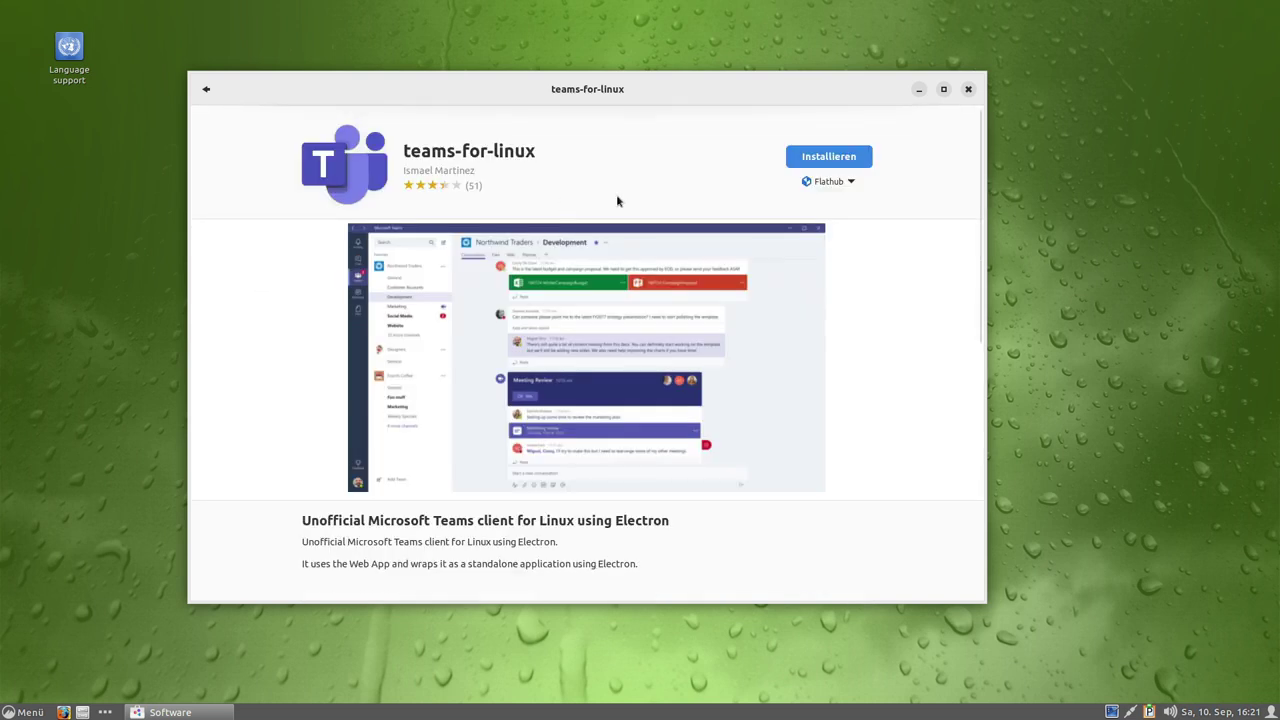
click(800, 186)
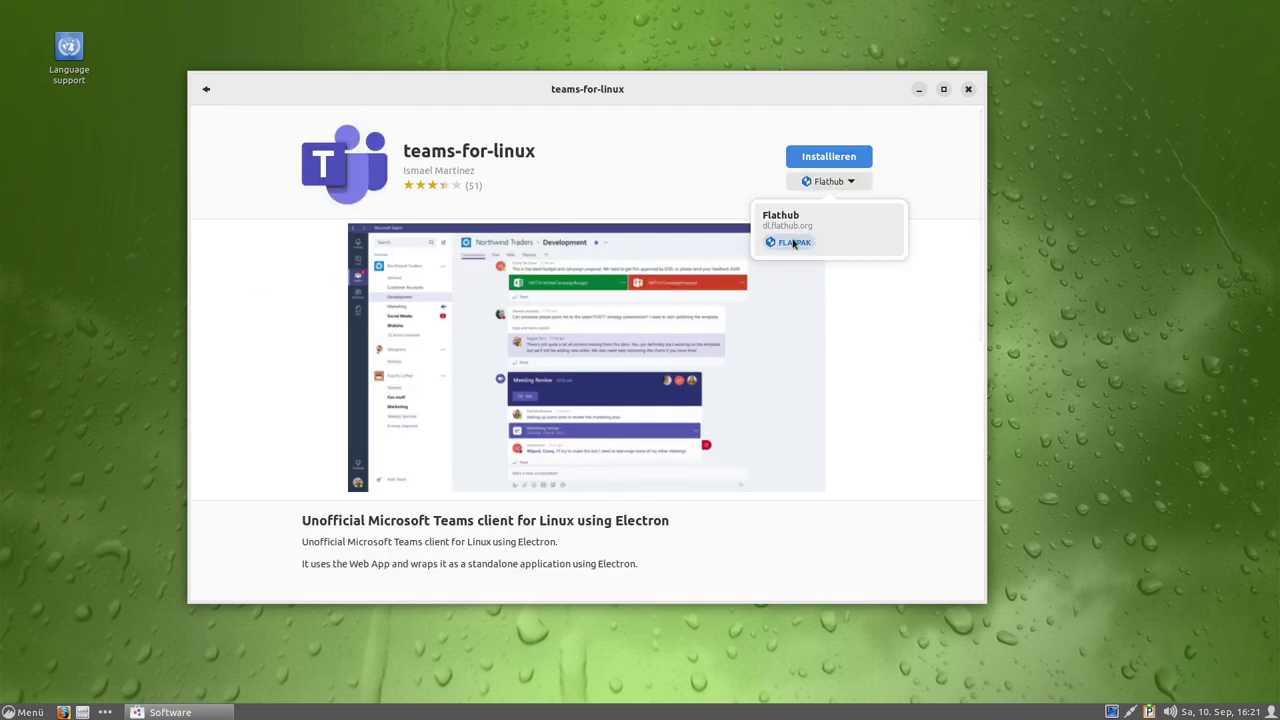
click(929, 174)
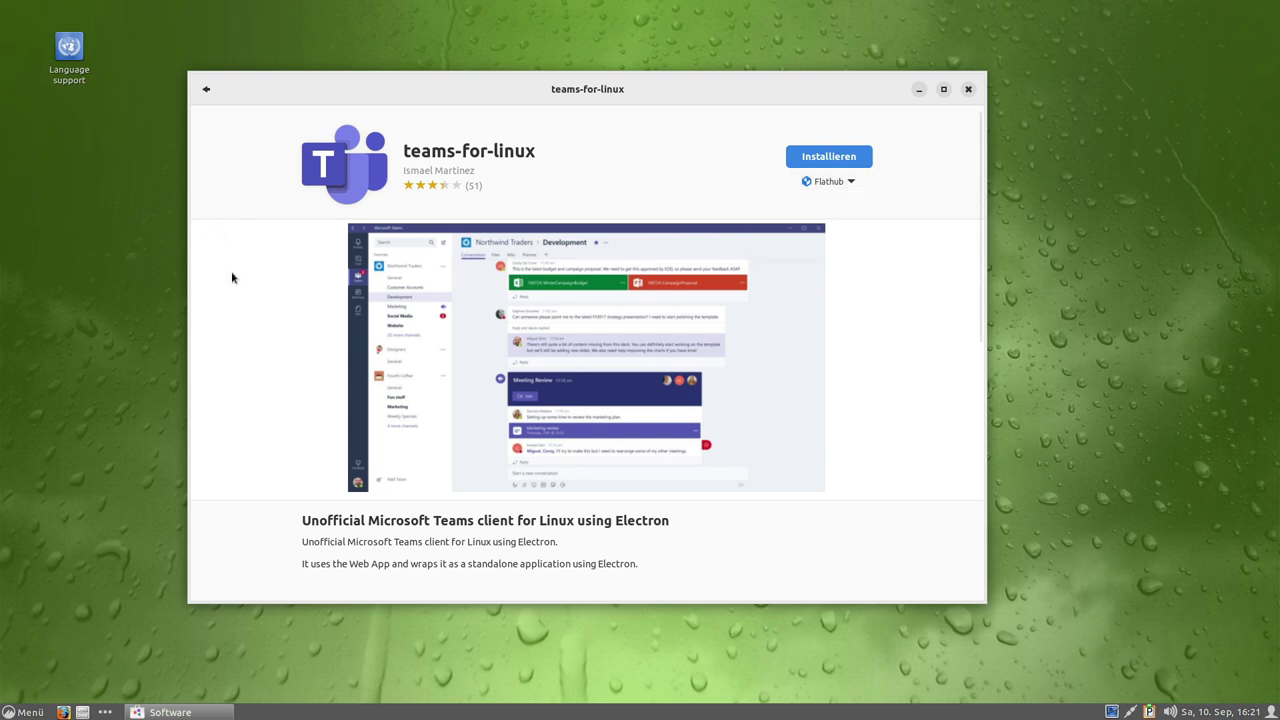
click(208, 90)
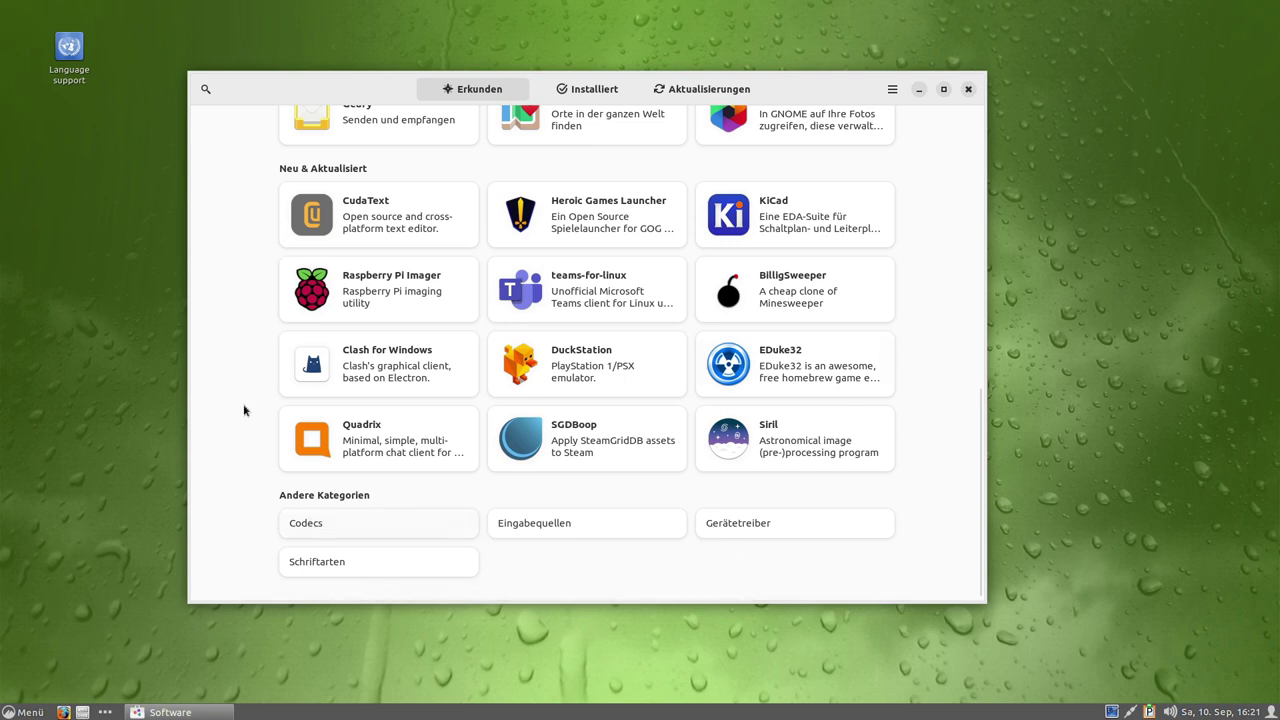
scroll(229, 377, up, 5)
scroll(229, 331, down, 3)
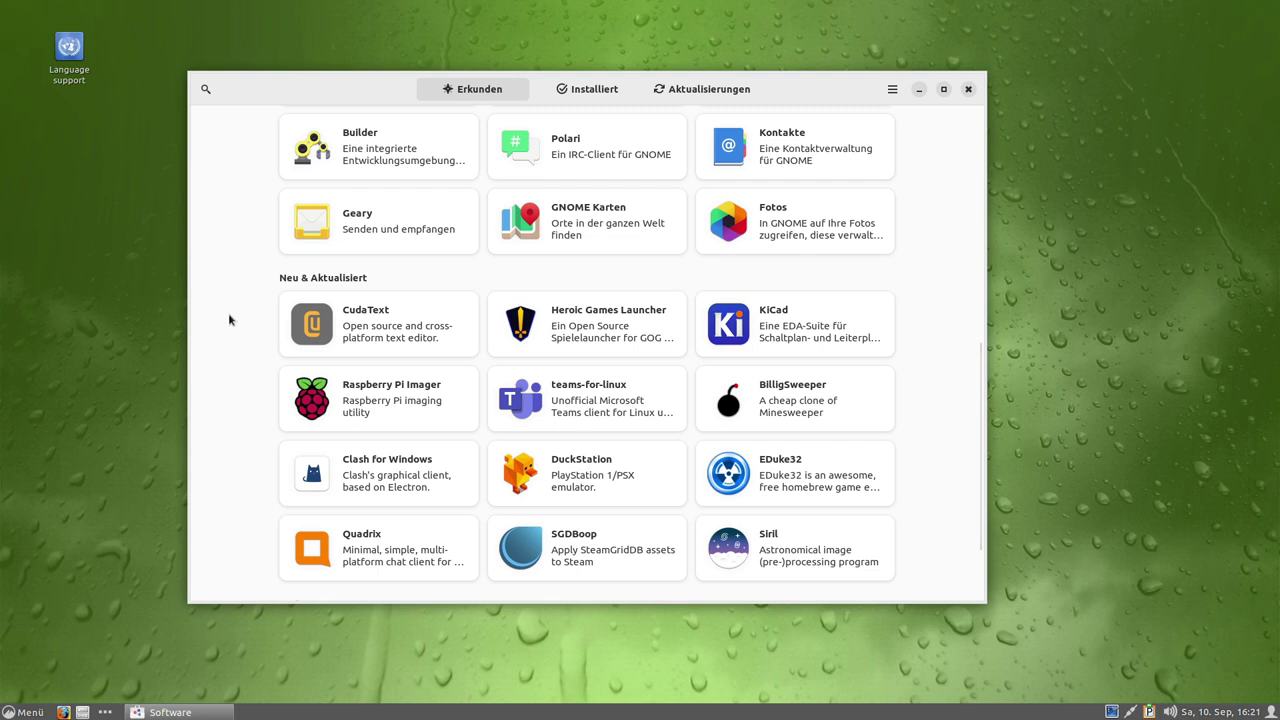
scroll(701, 144, up, 3)
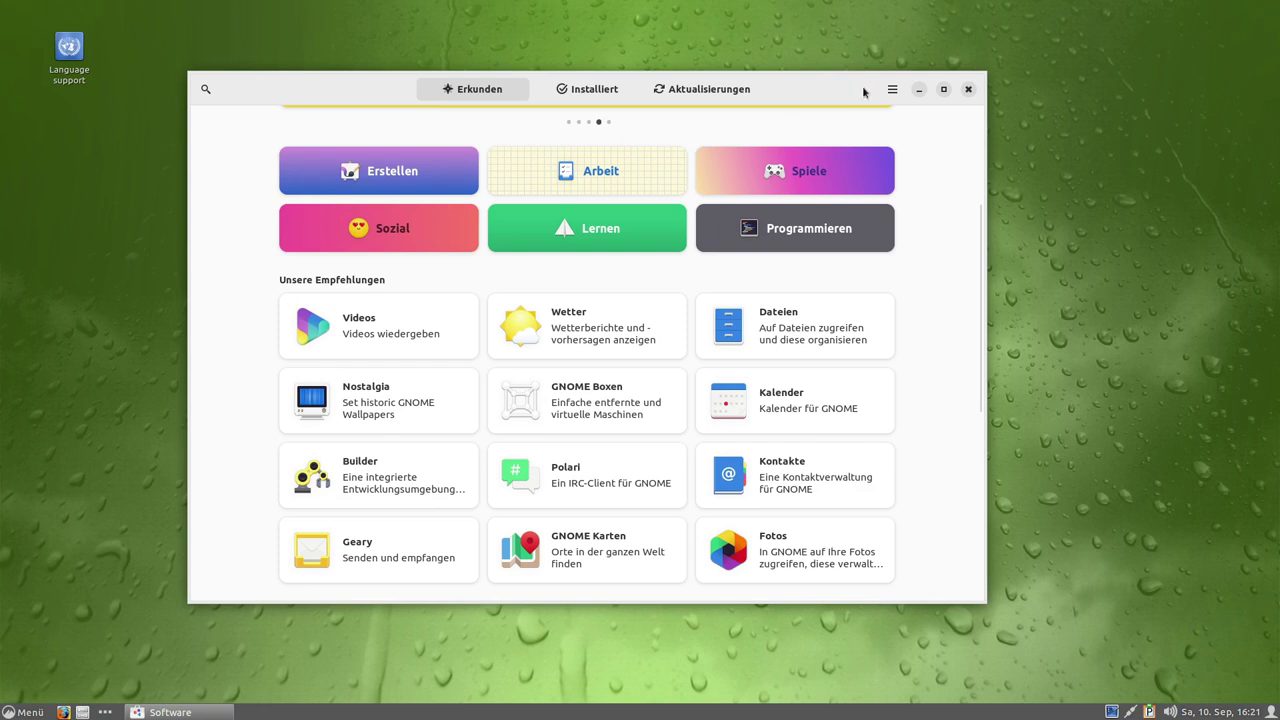
Search for 'spoti' and start installing Spotify from Flathub.
click(206, 89)
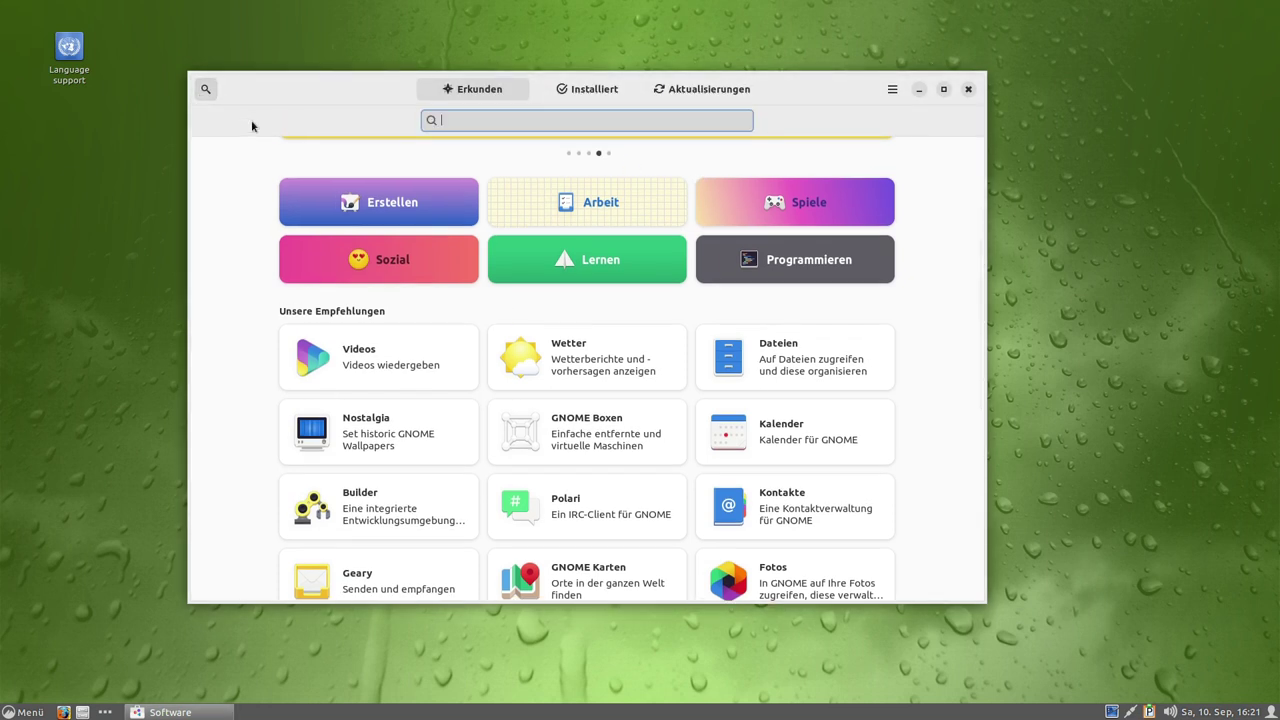
text(spot)
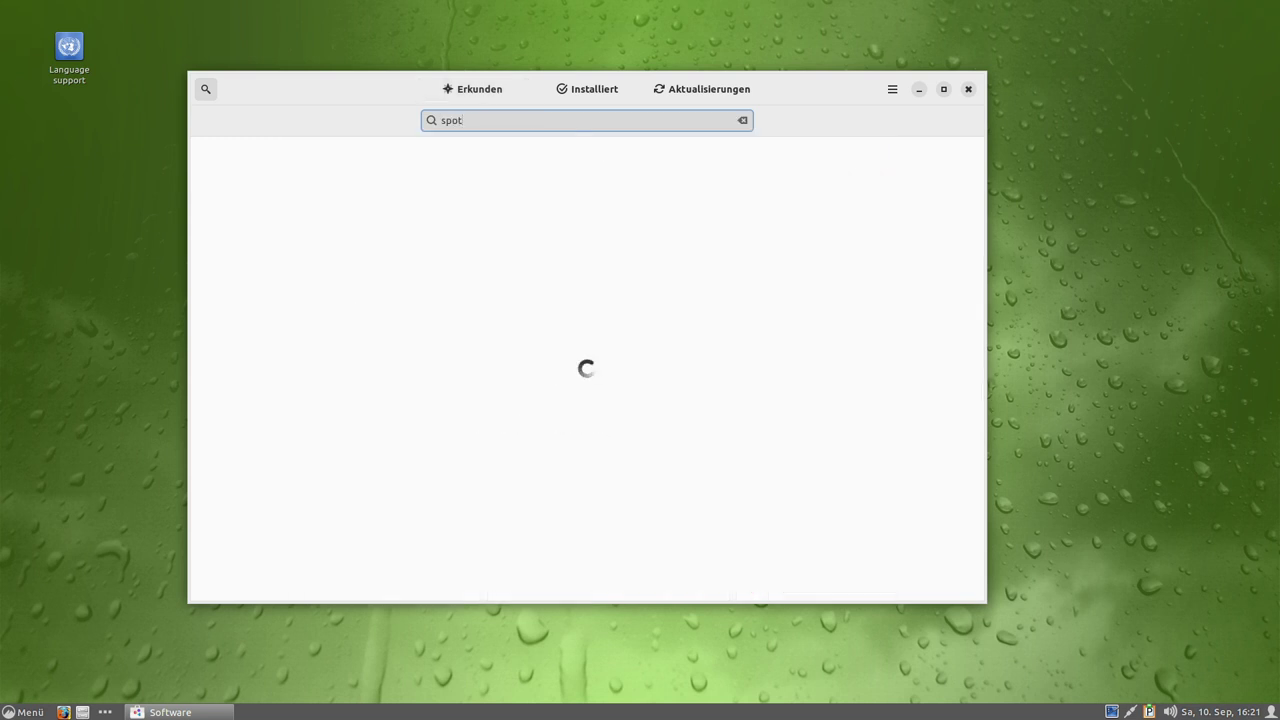
text(i)
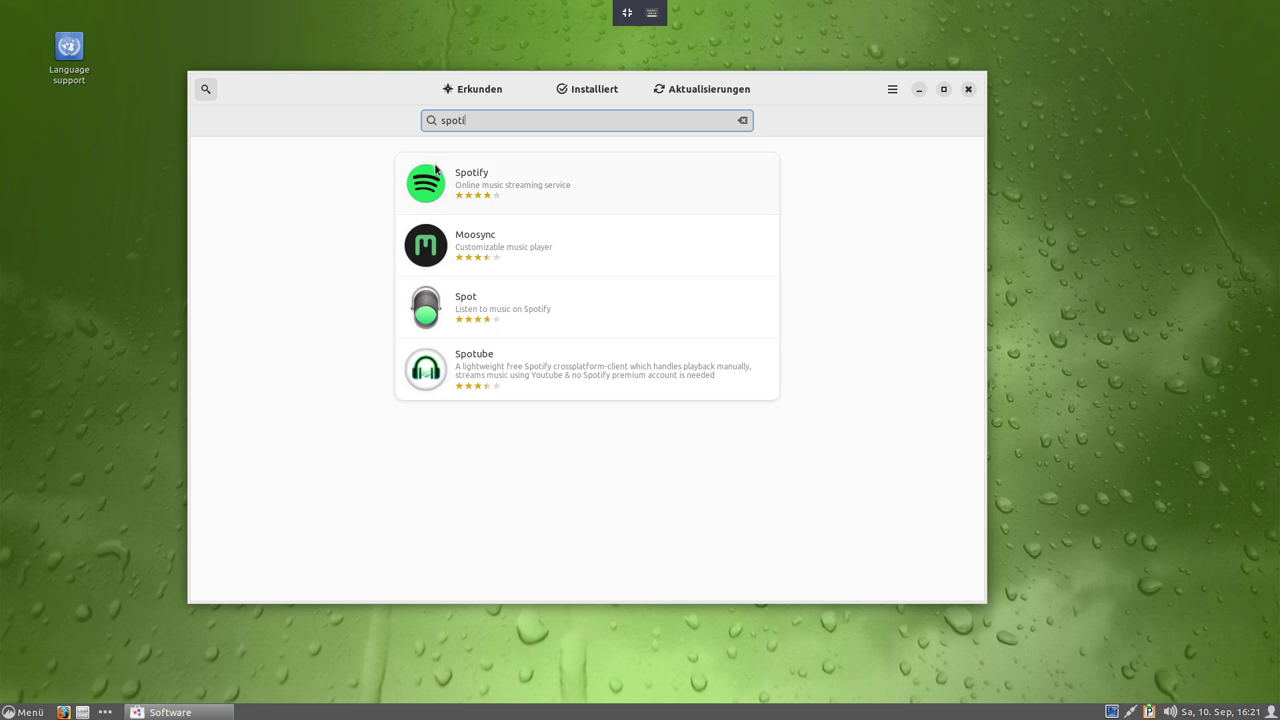
click(440, 182)
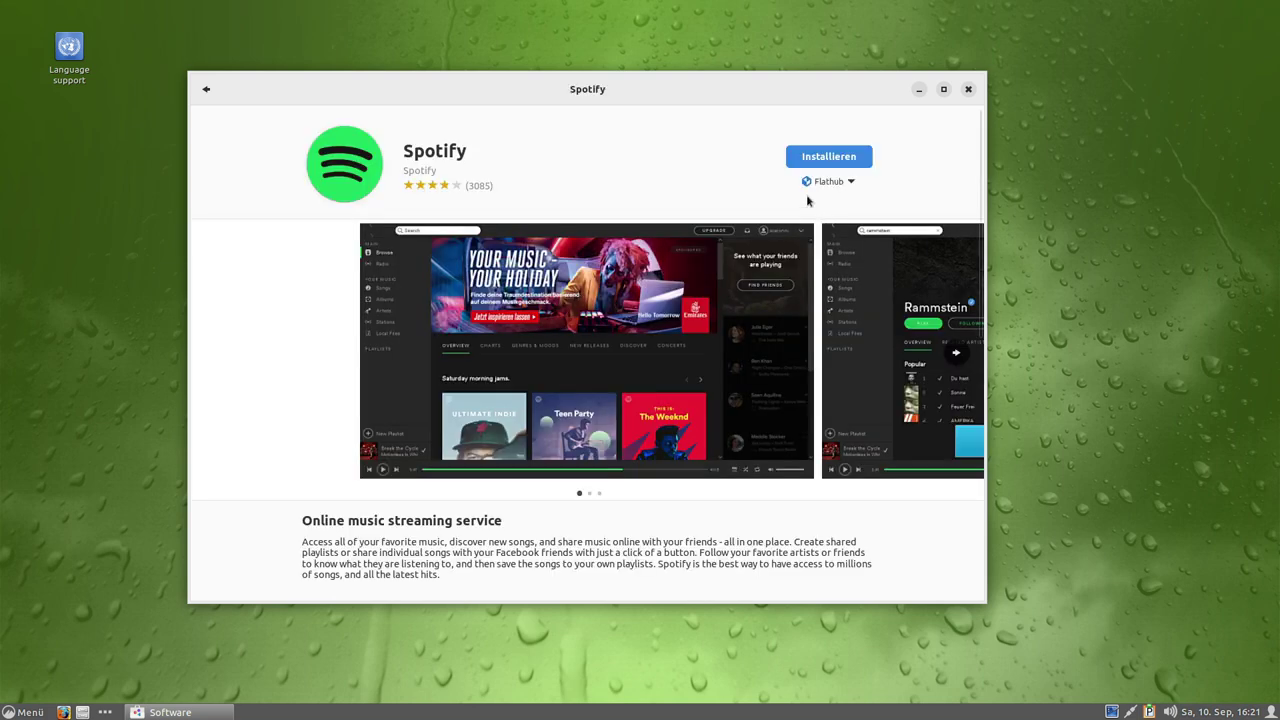
click(829, 156)
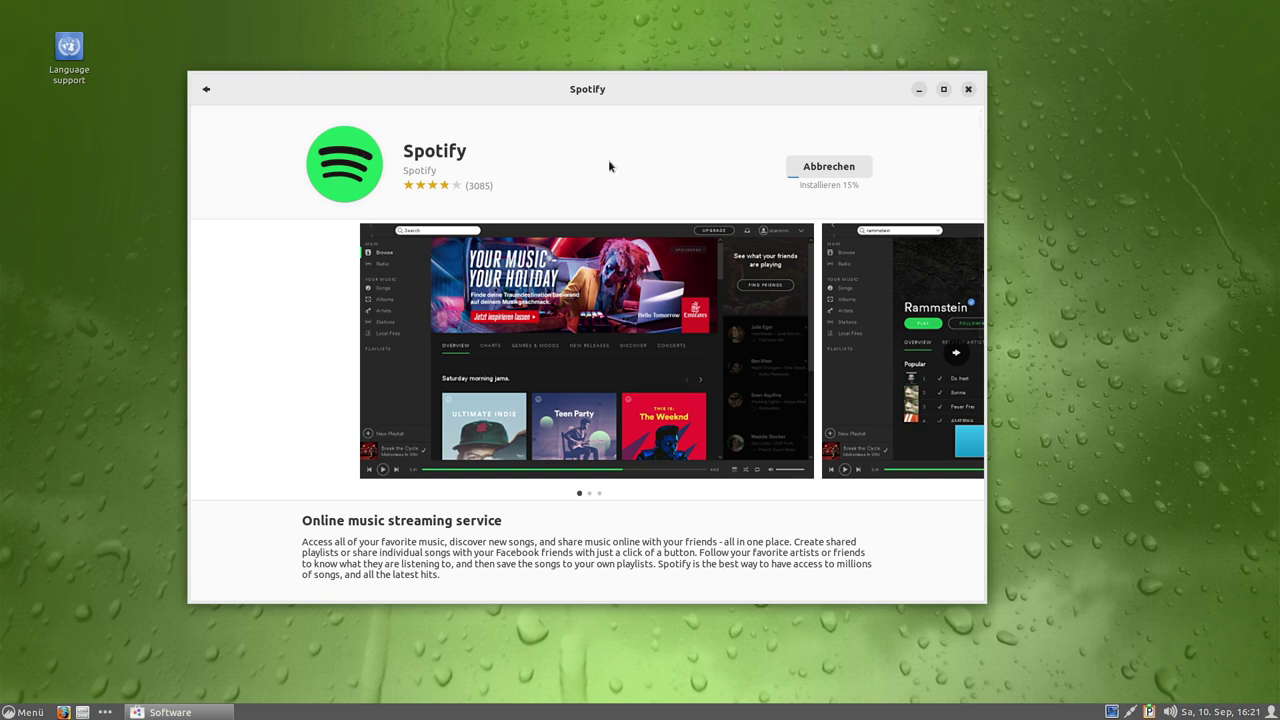
Open the home folder during the install, then close the launched Spotify window.
click(39, 711)
click(82, 712)
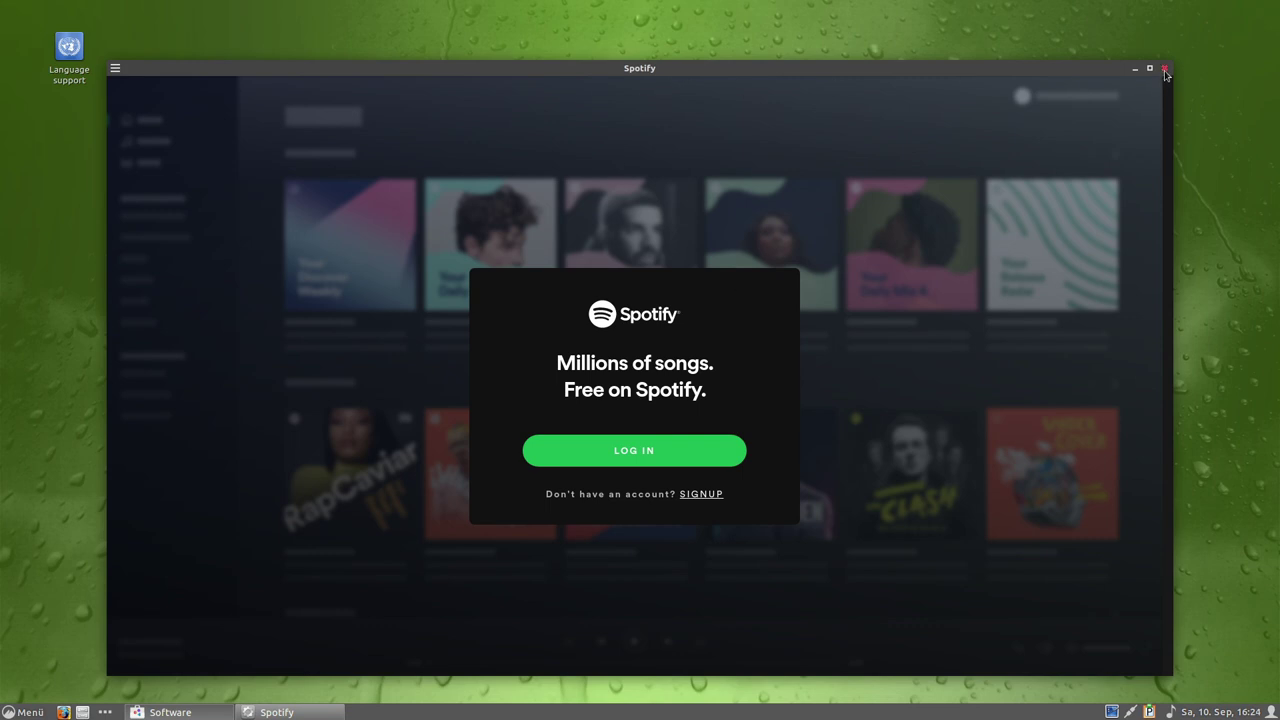
click(1165, 69)
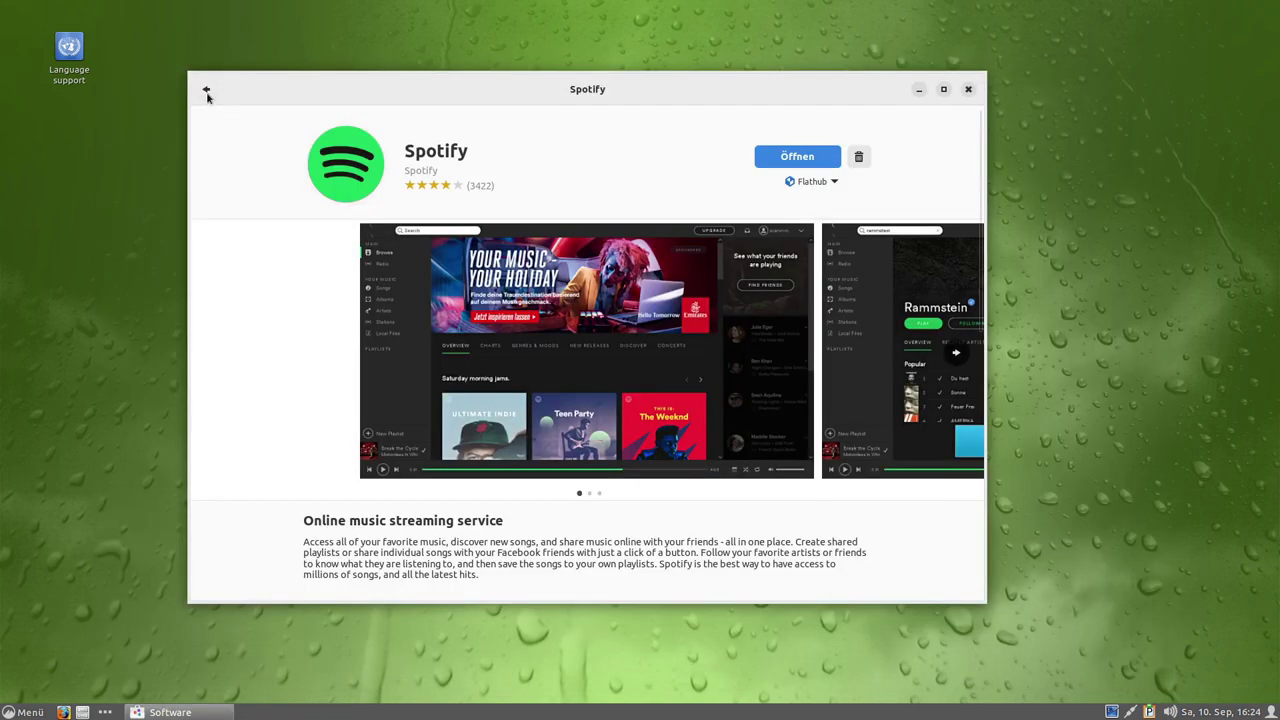
Check the Installiert and Erkunden pages, then close GNOME Software.
click(206, 91)
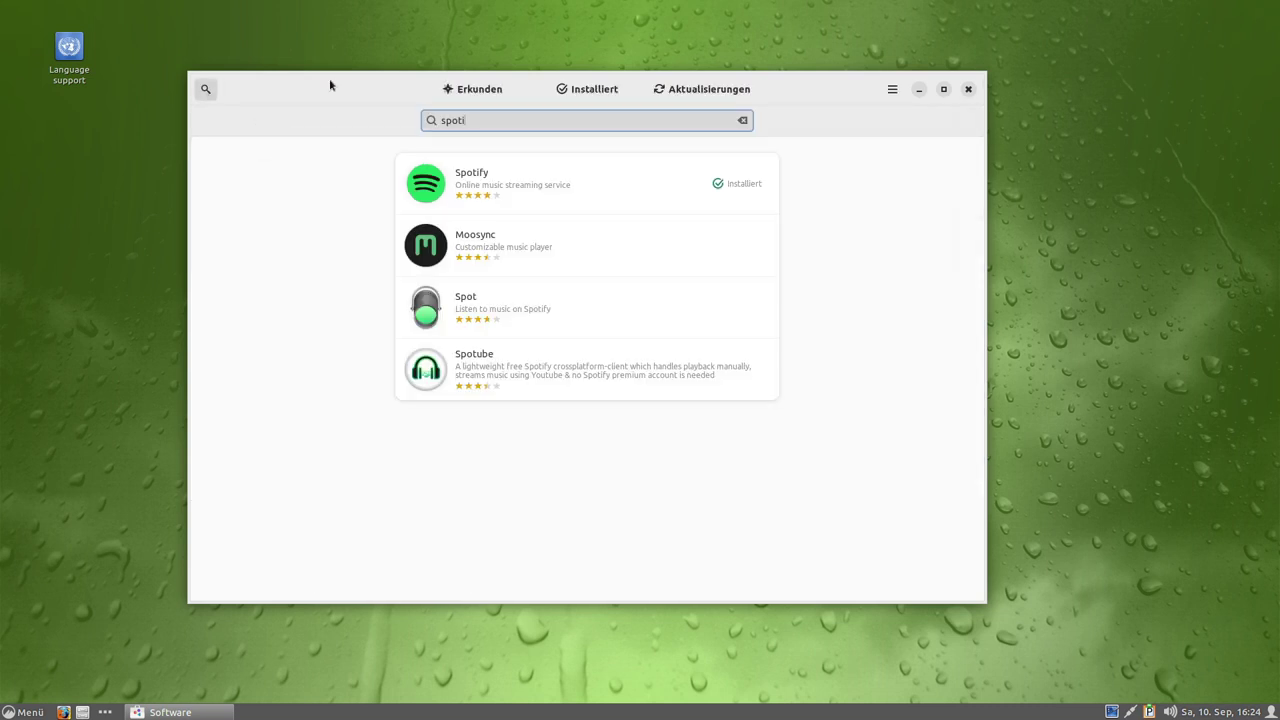
click(573, 92)
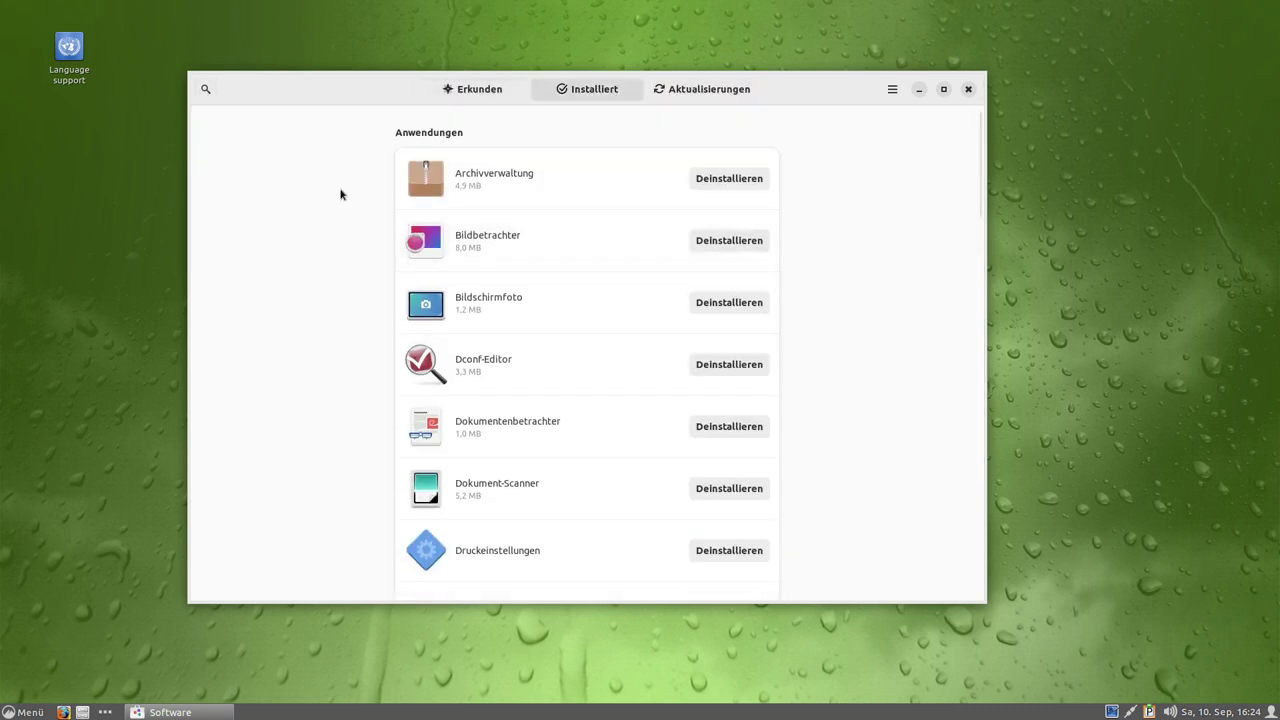
click(476, 90)
scroll(284, 323, down, 3)
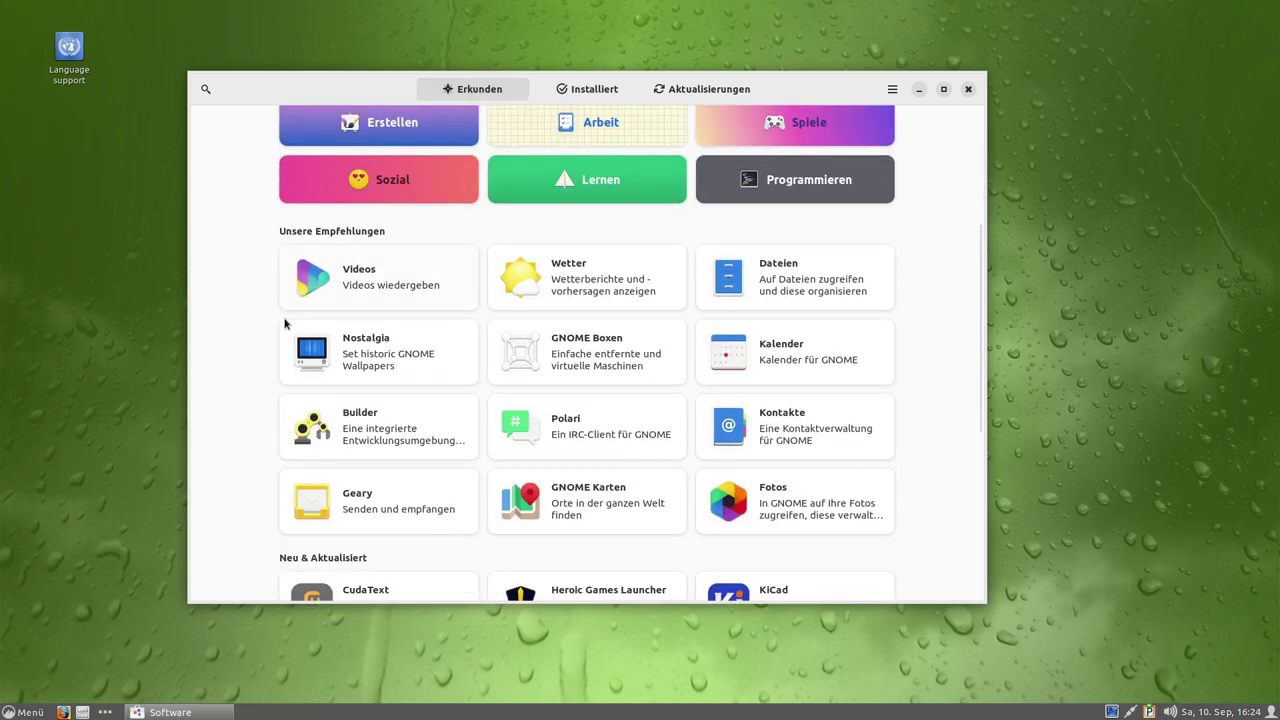
scroll(286, 300, up, 1)
scroll(842, 310, down, 4)
click(967, 90)
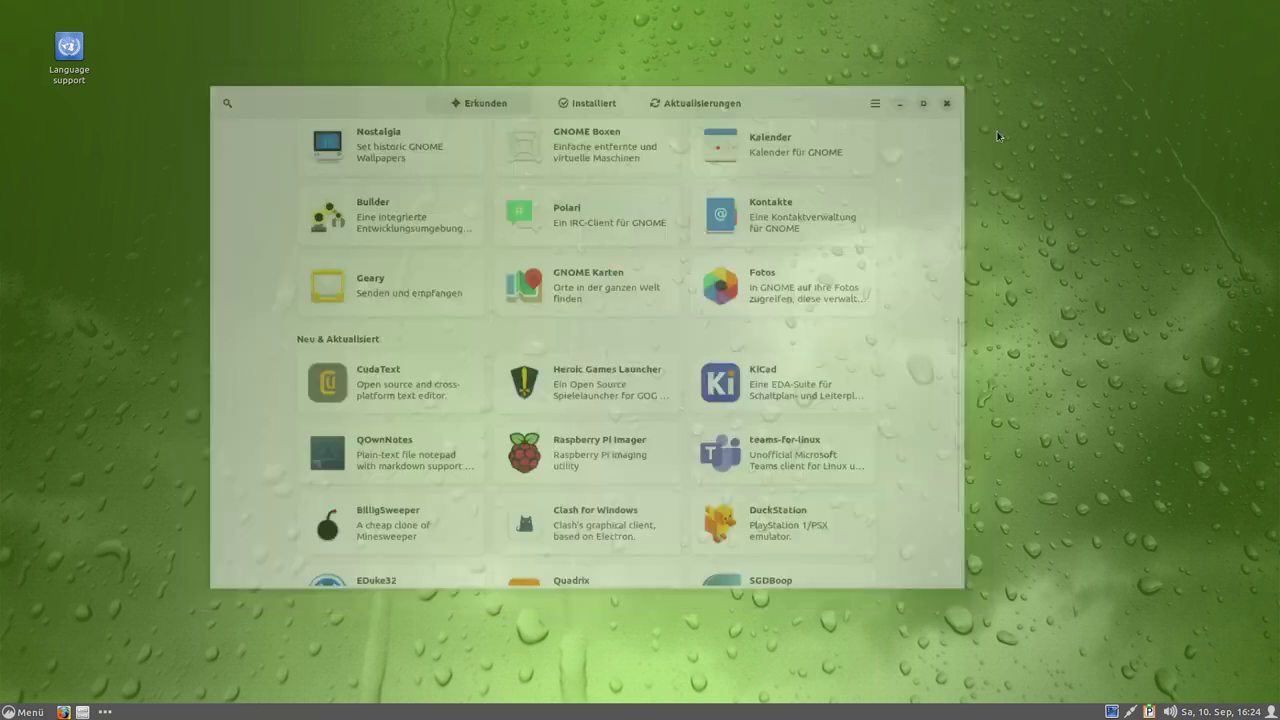
Download and install the Wetter Desklet from the Herunterladen tab.
right_click(466, 292)
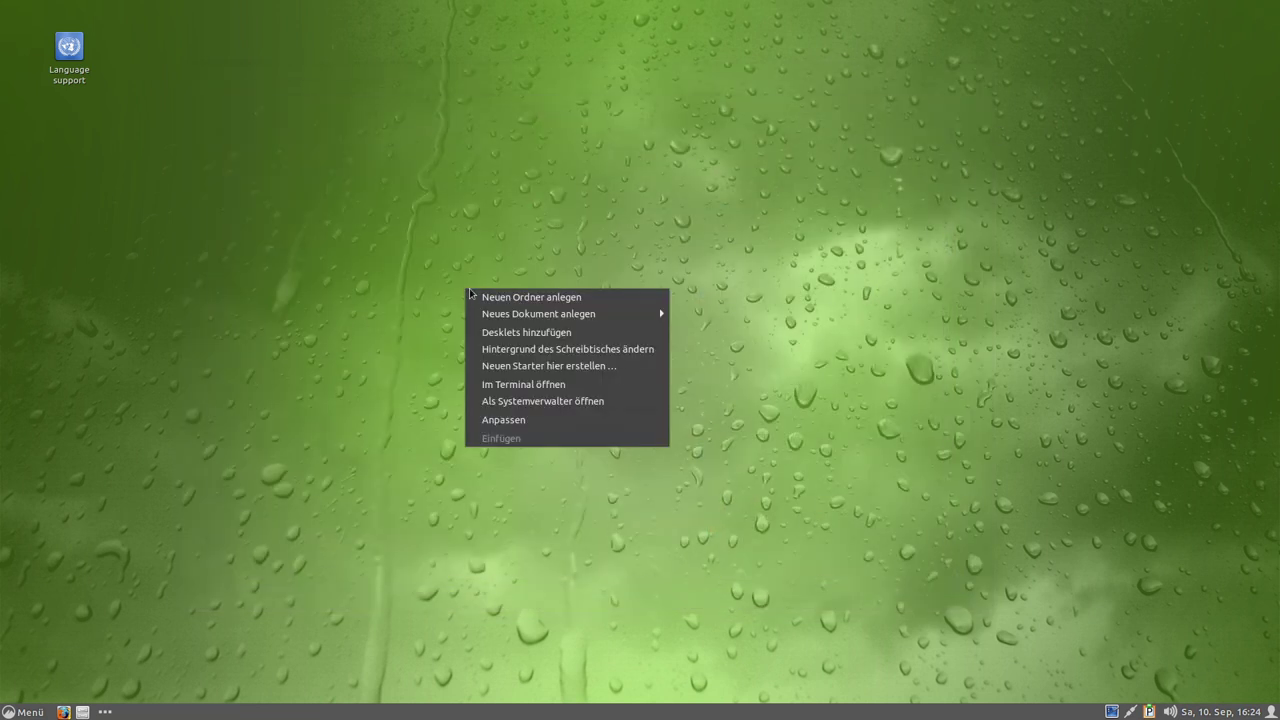
click(492, 332)
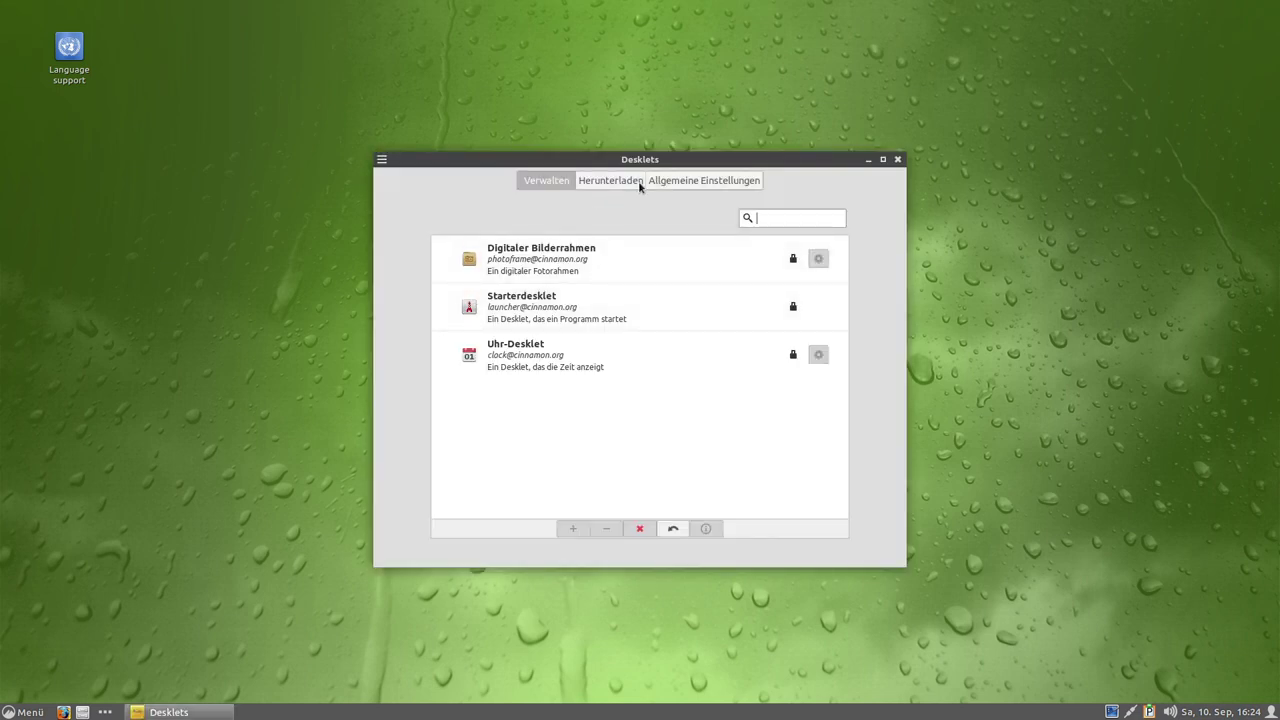
click(640, 186)
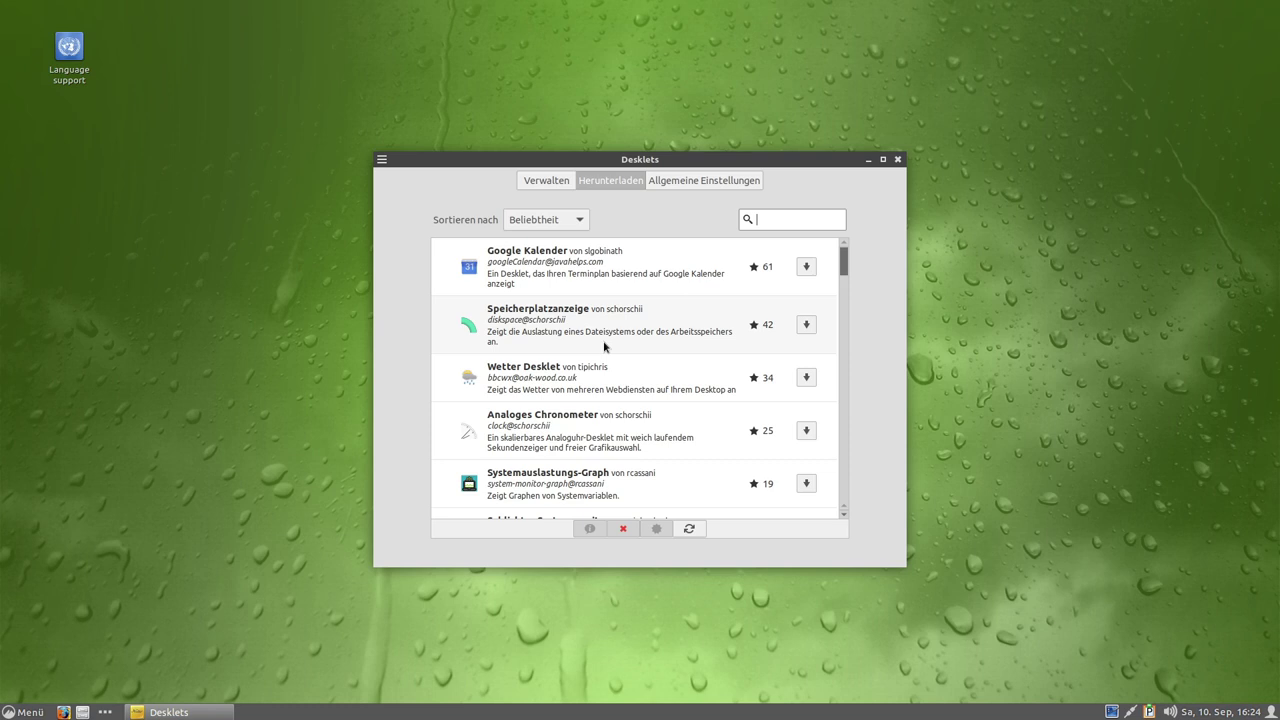
click(520, 366)
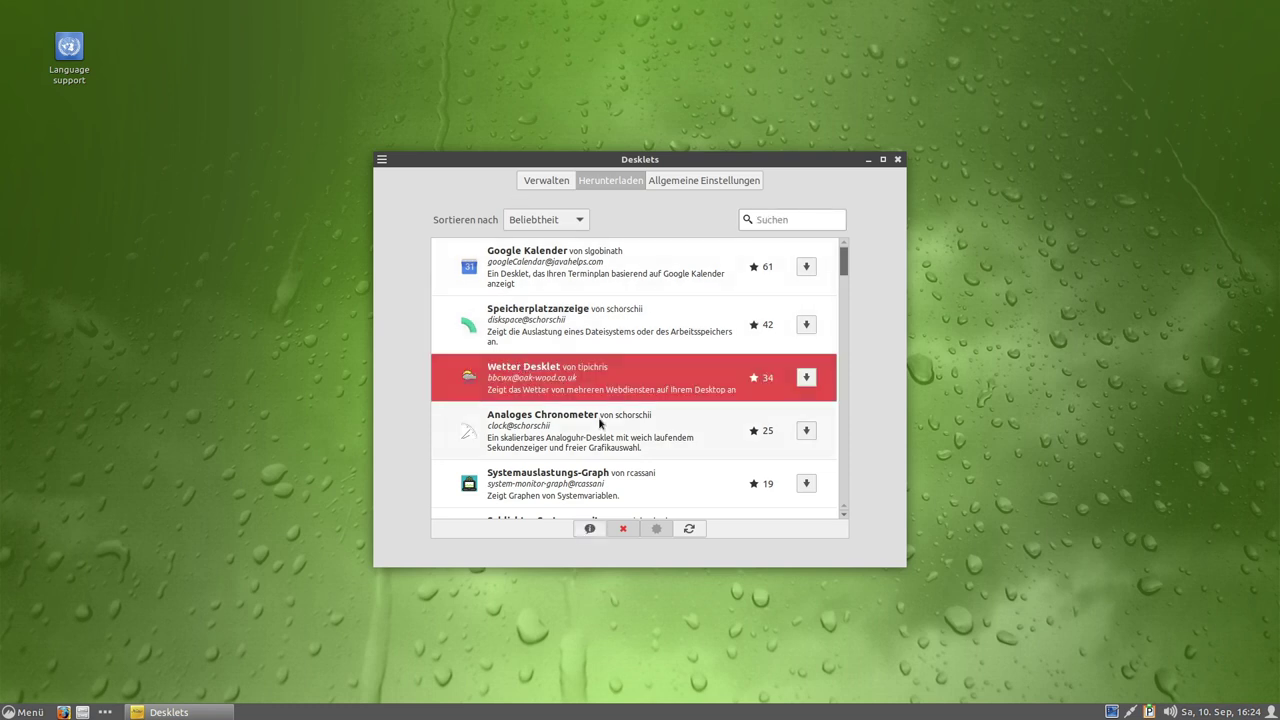
click(803, 379)
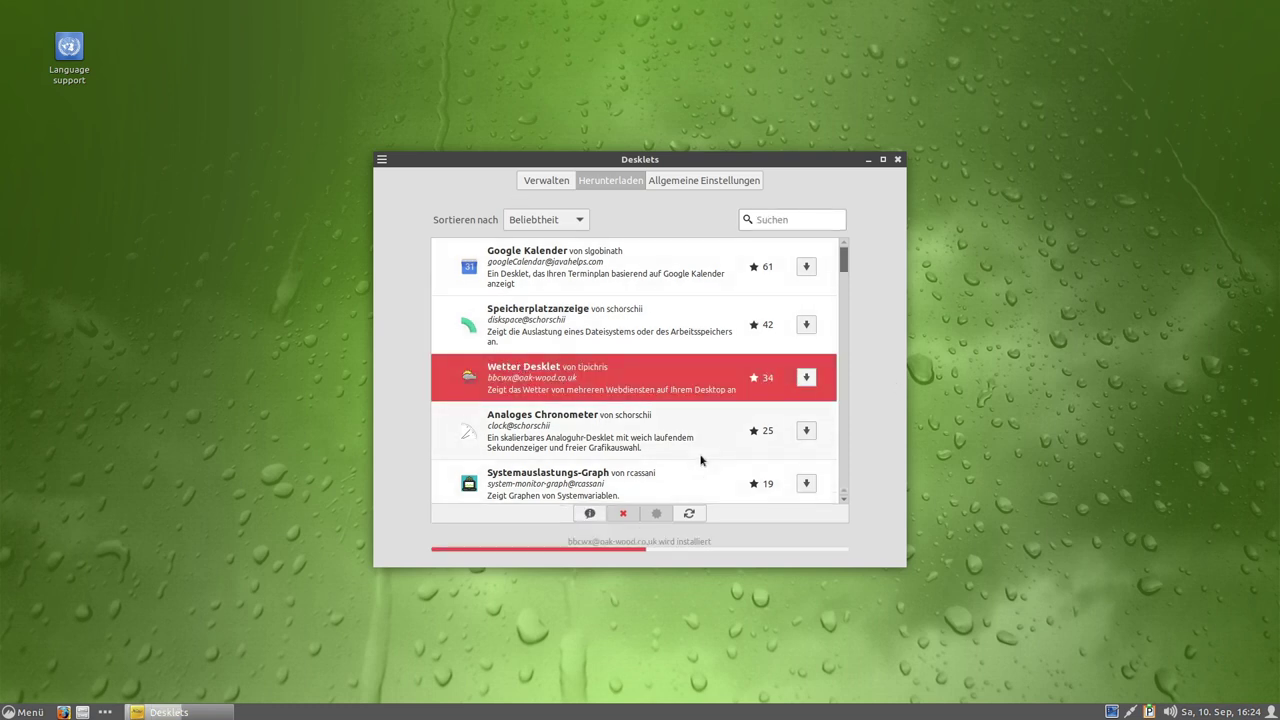
Add the Wetter Desklet to the desktop, showing London at 19 °C, and open its settings.
click(542, 184)
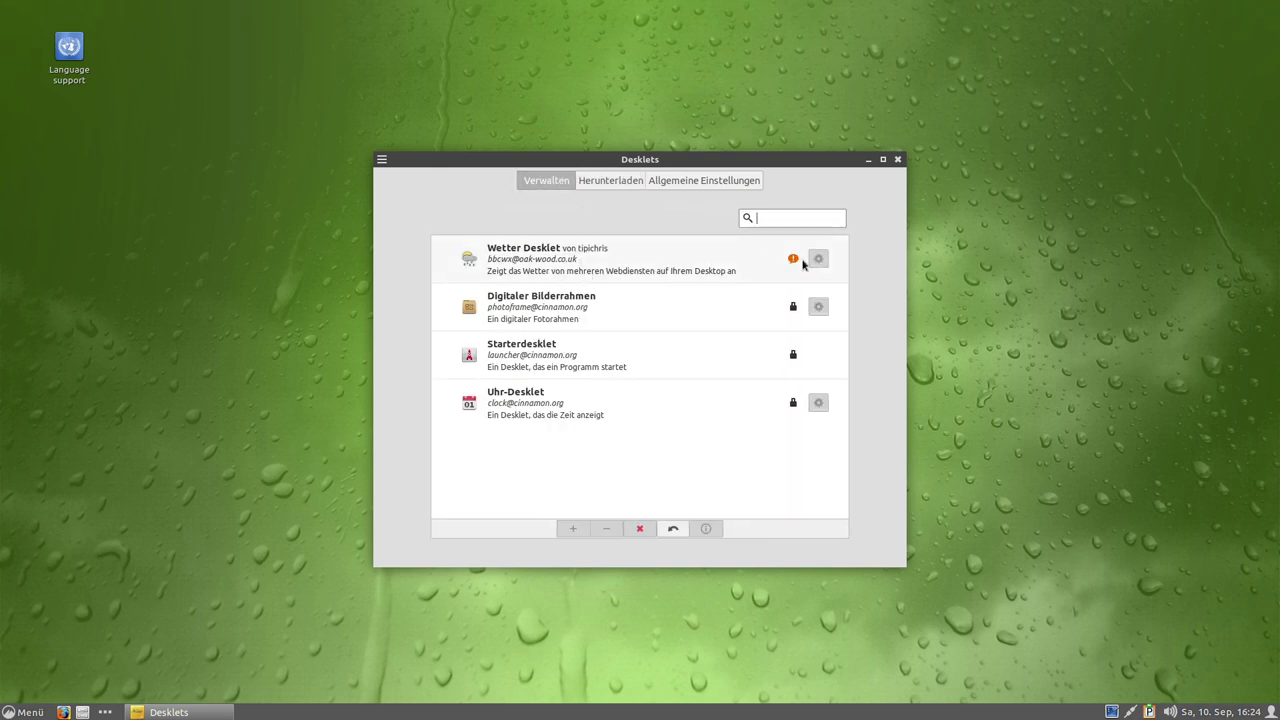
click(668, 260)
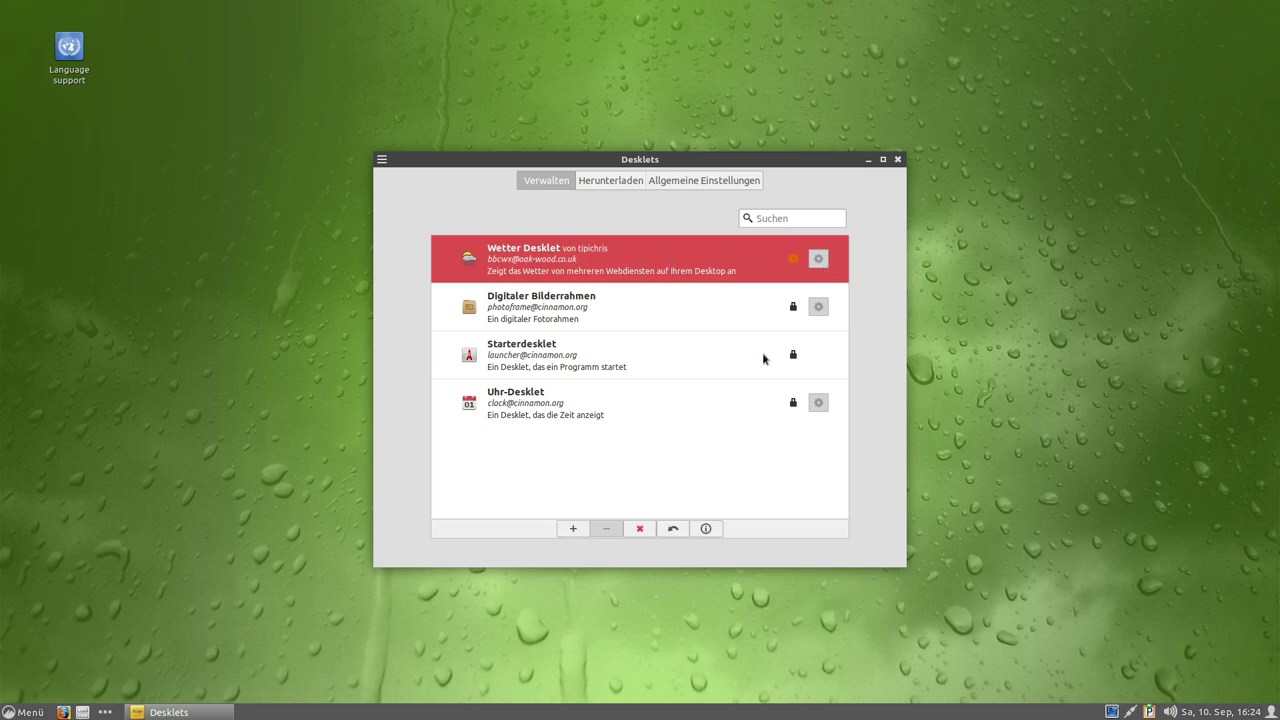
click(574, 529)
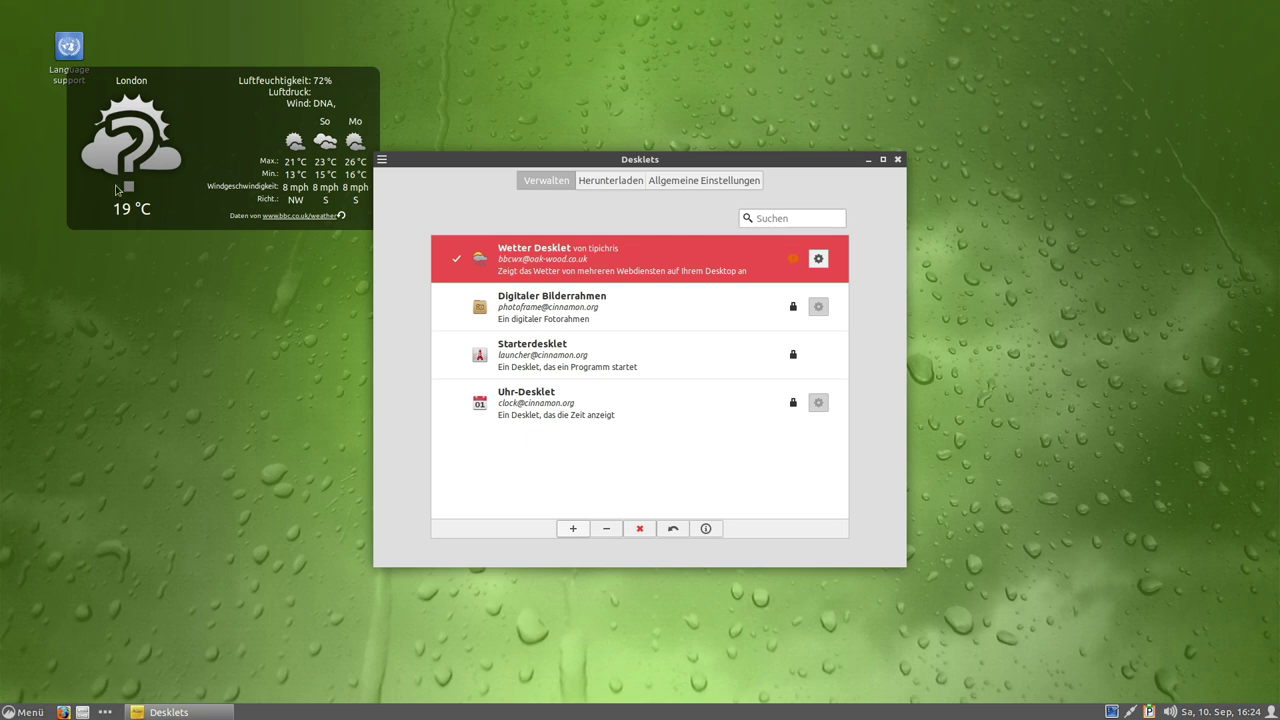
click(815, 261)
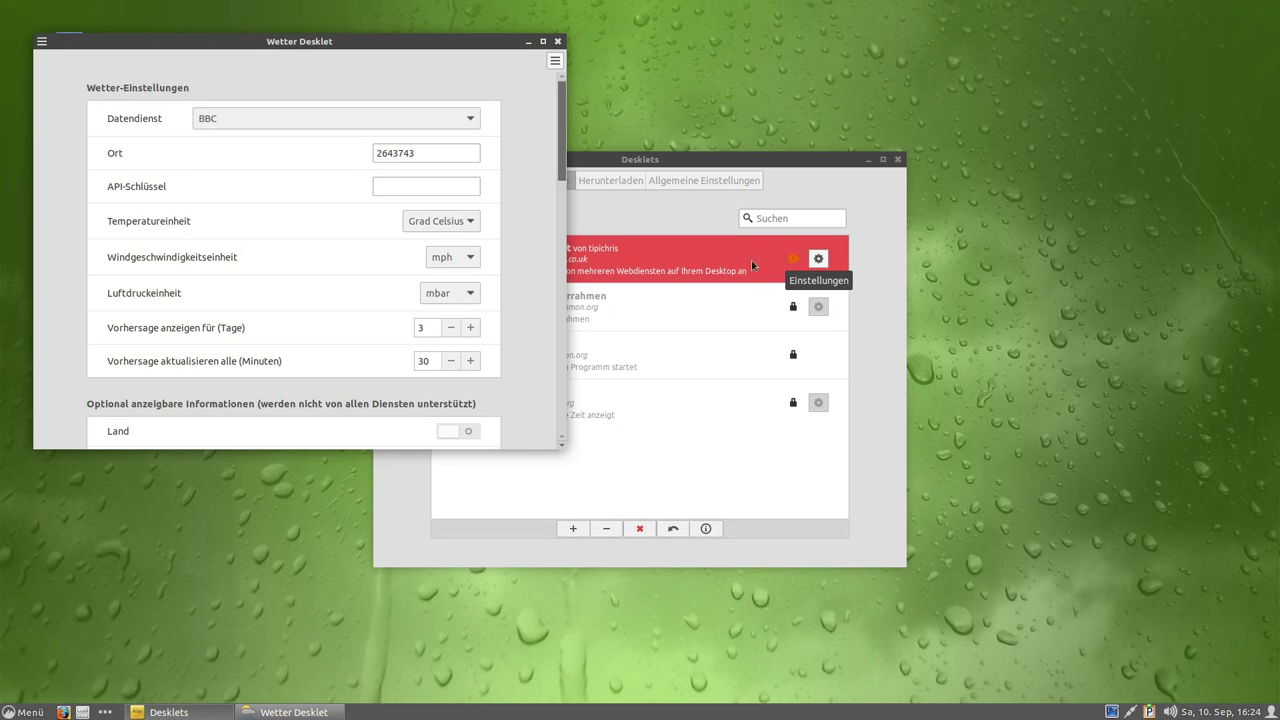
Switch the weather service to Open Weather Map Free, then remove the desklet from the desktop.
click(283, 115)
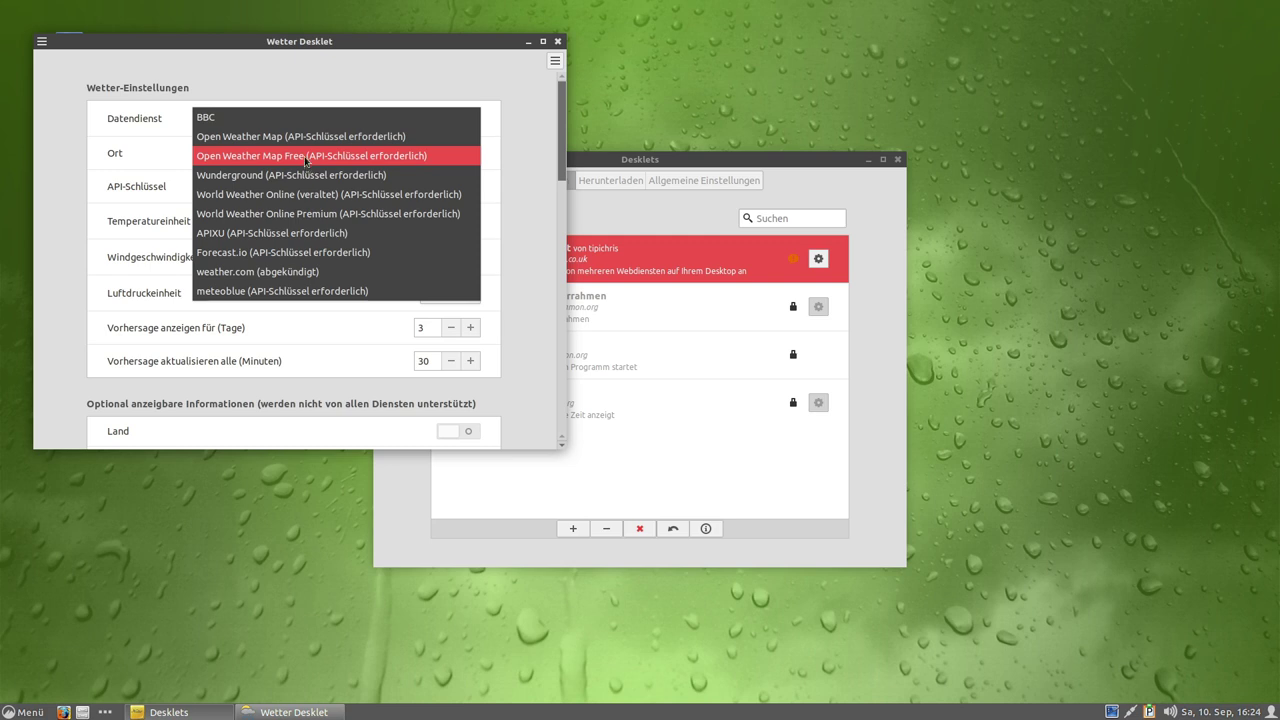
click(306, 157)
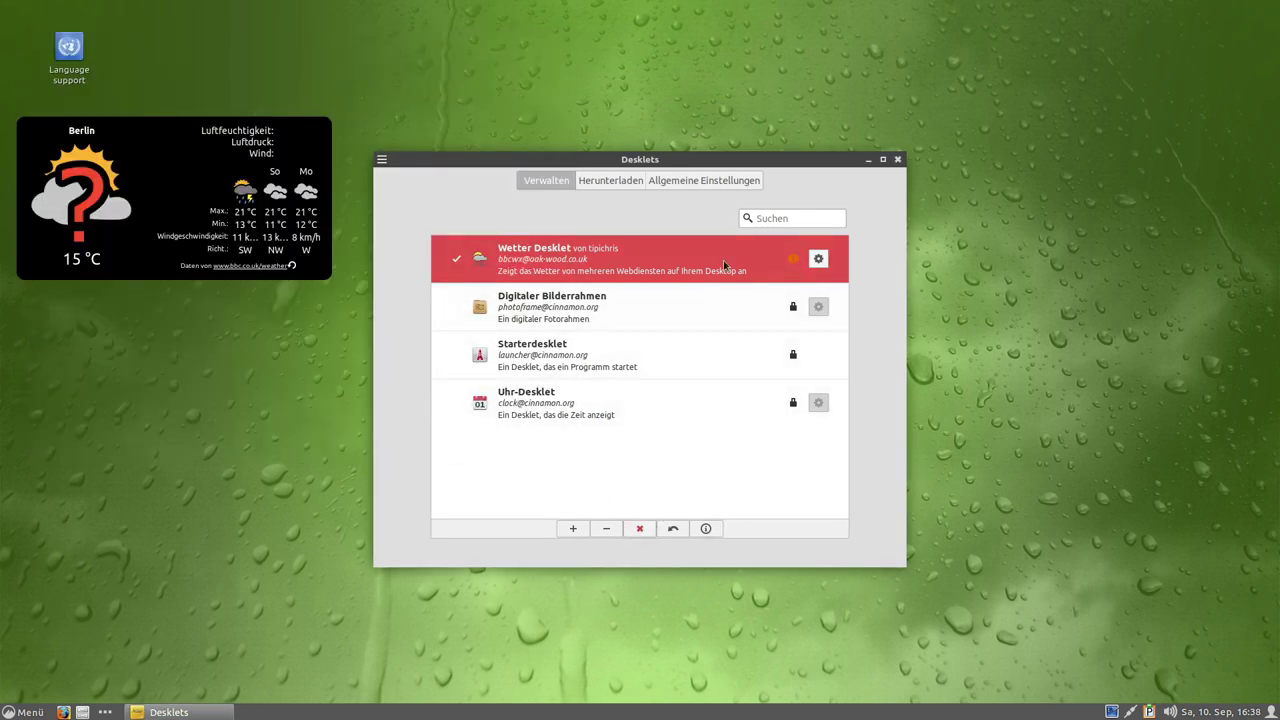
click(601, 535)
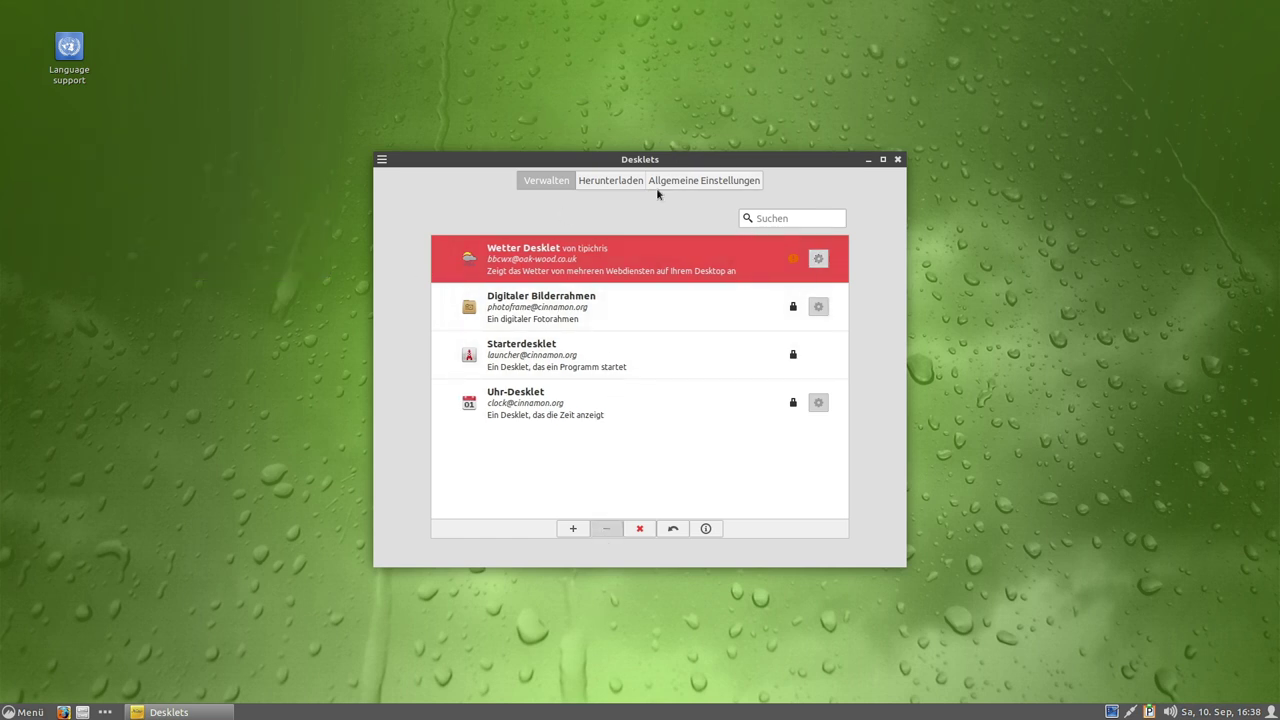
Browse the downloadable desklets, then close the Desklets window.
click(606, 180)
scroll(757, 343, down, 4)
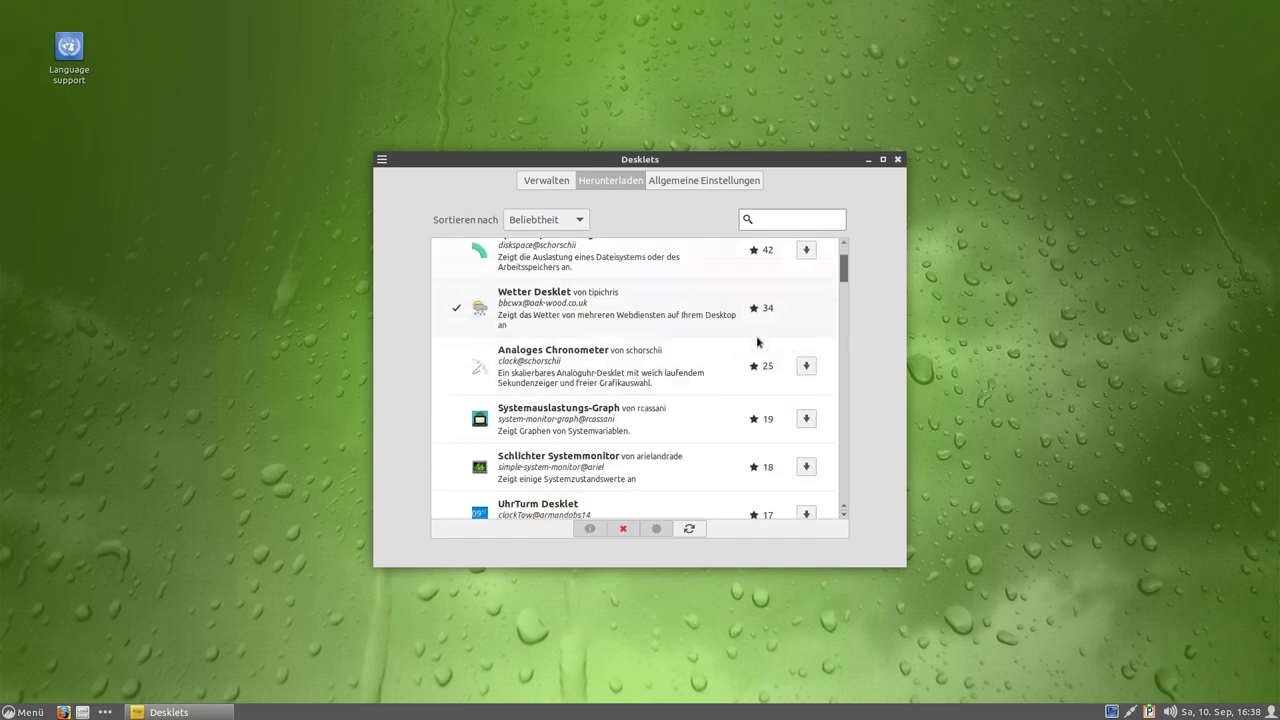
scroll(748, 357, down, 10)
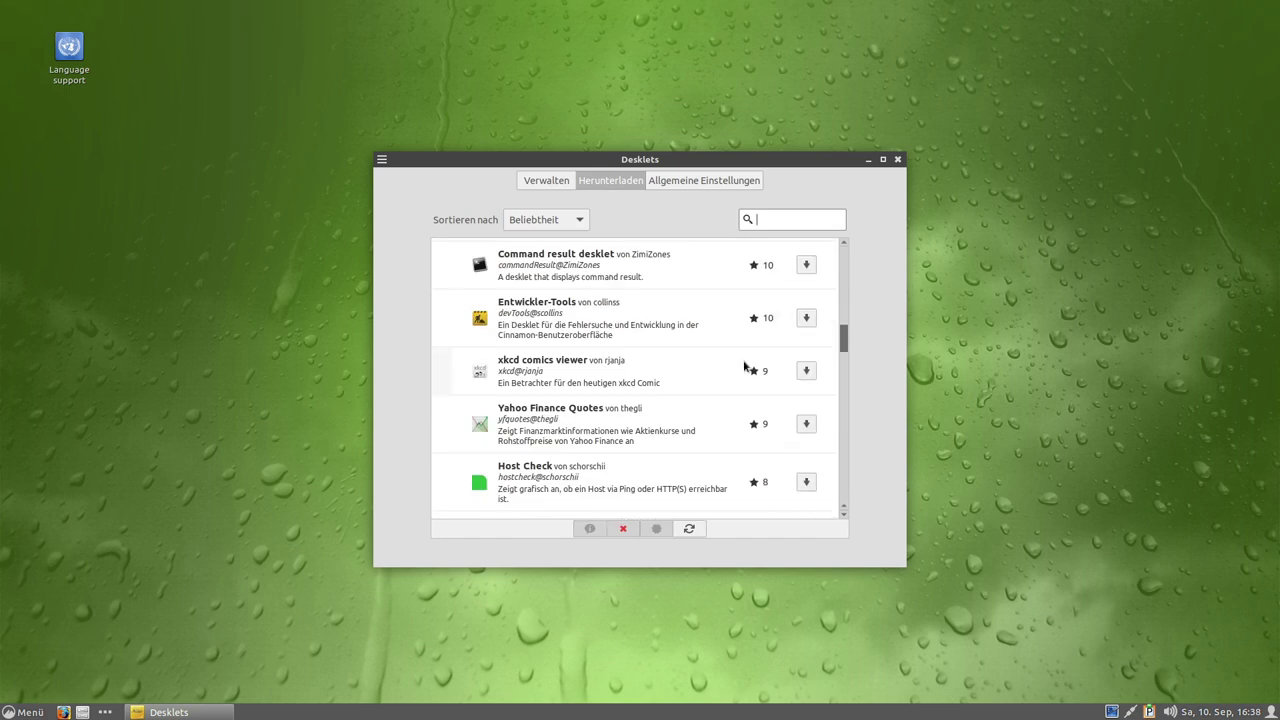
click(766, 213)
click(899, 160)
right_click(682, 208)
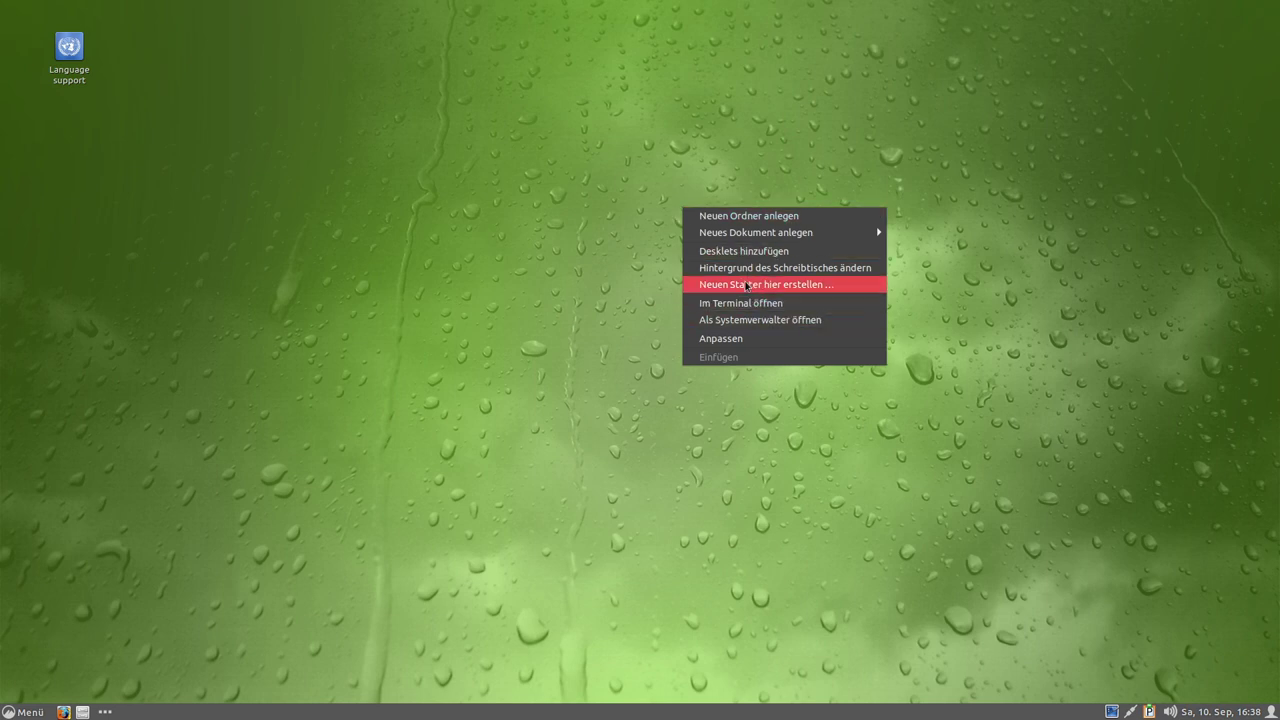
Open the desktop background settings and preview the Adwaita and Blobs collections.
click(746, 268)
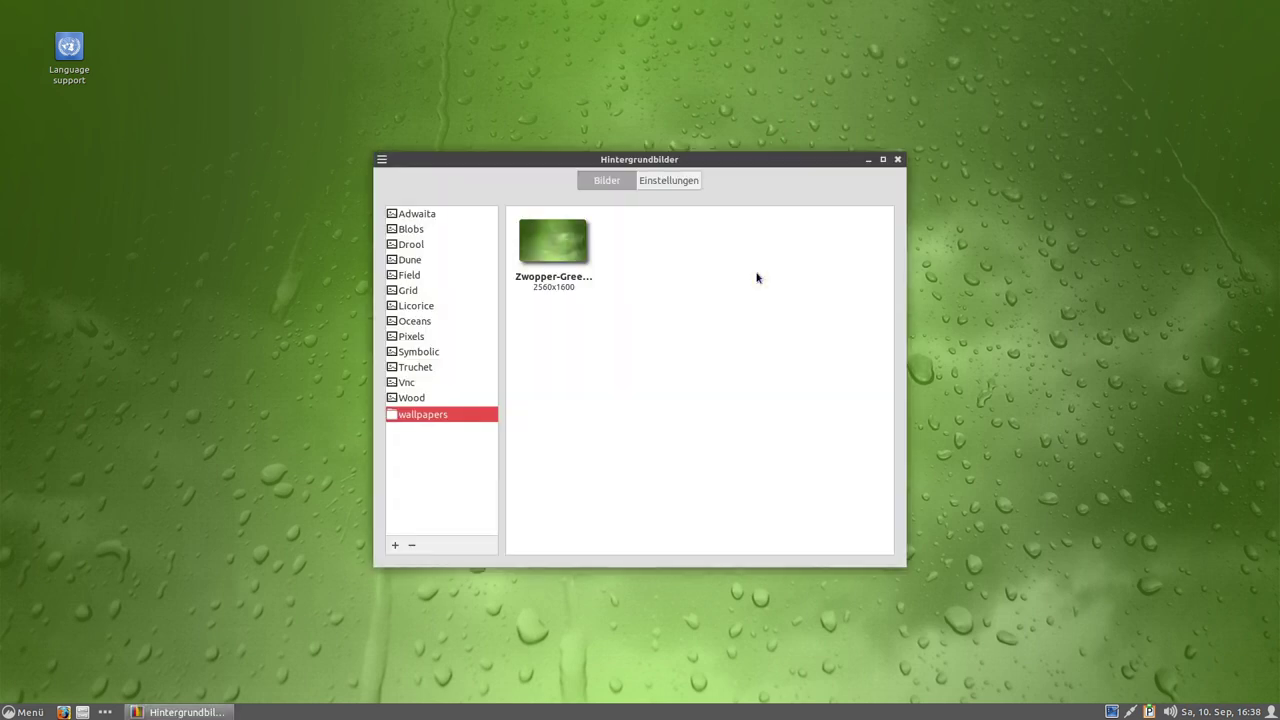
click(425, 219)
click(414, 231)
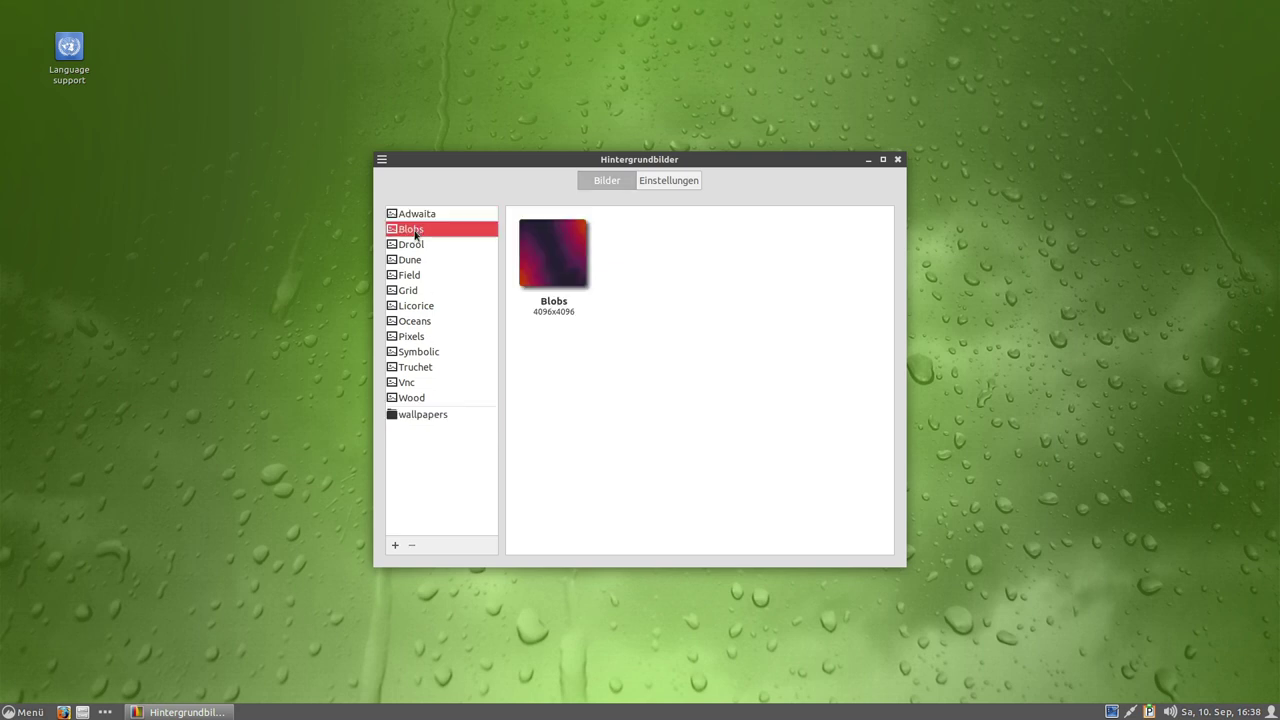
click(410, 216)
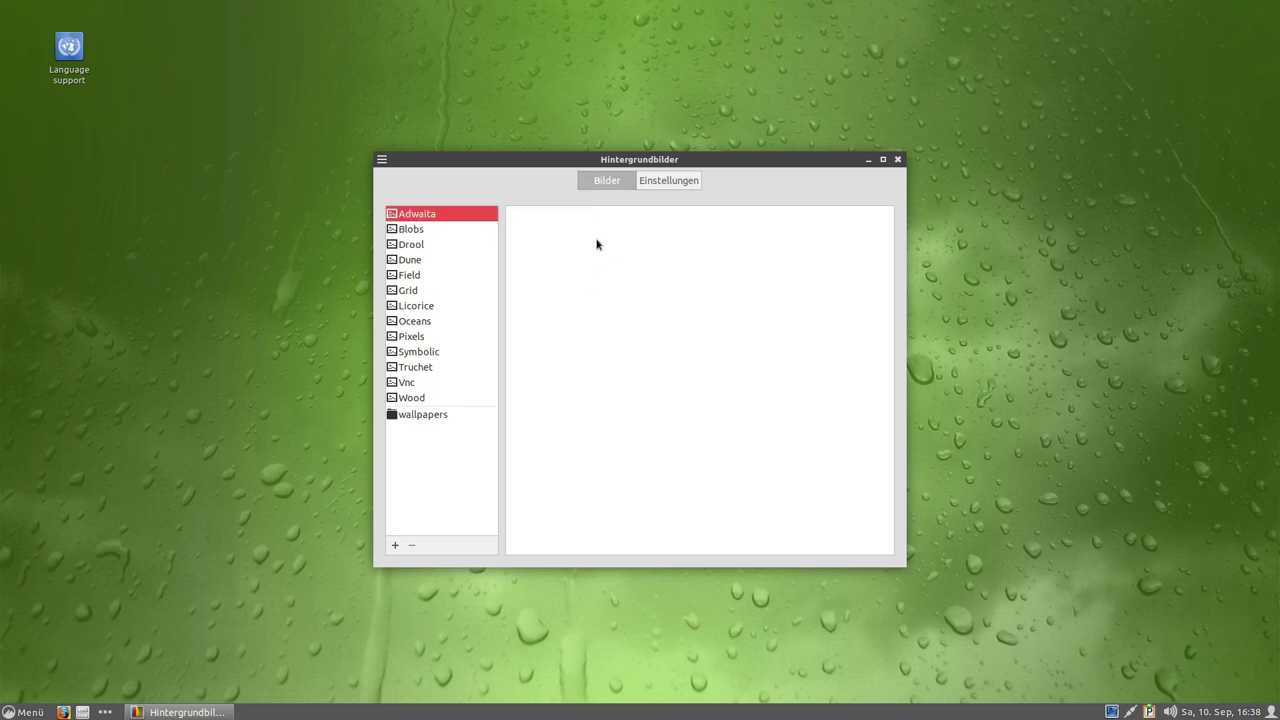
Preview the Field, Grid and Licorice collections and the wallpapers folder, then start adding a folder.
key(Down)
key(Down)
key(Down)
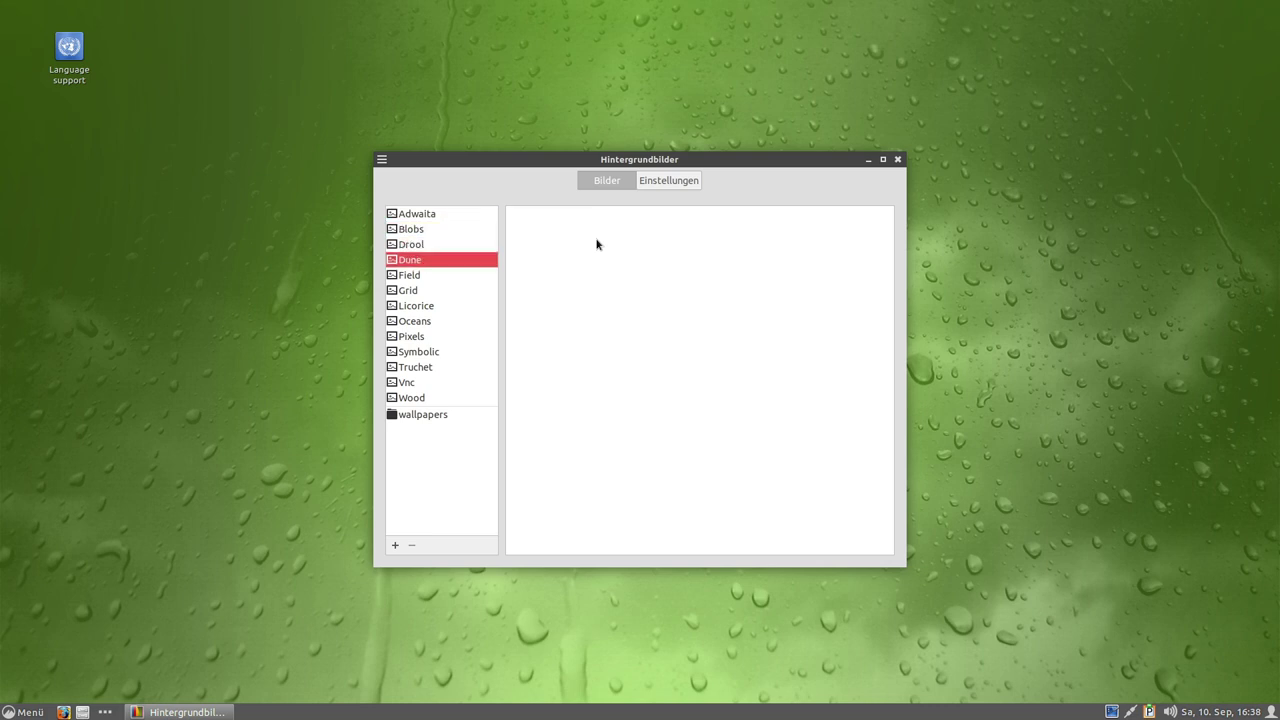
key(Down)
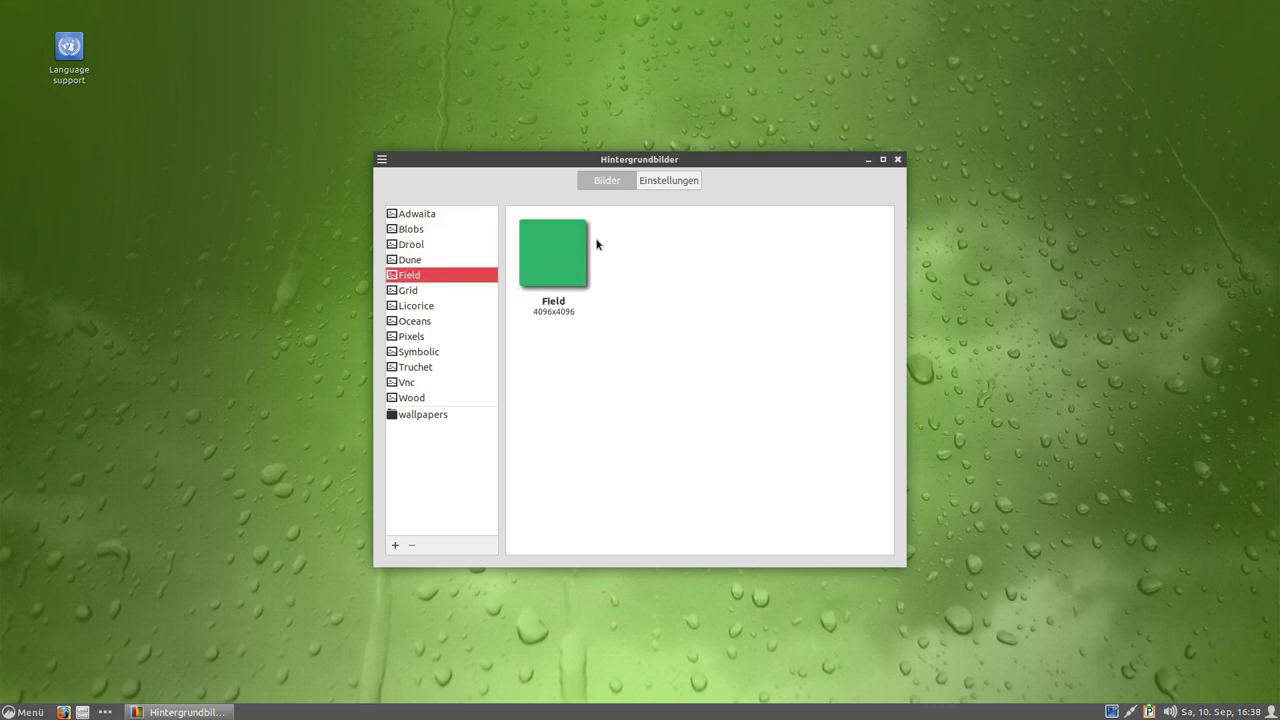
key(Down)
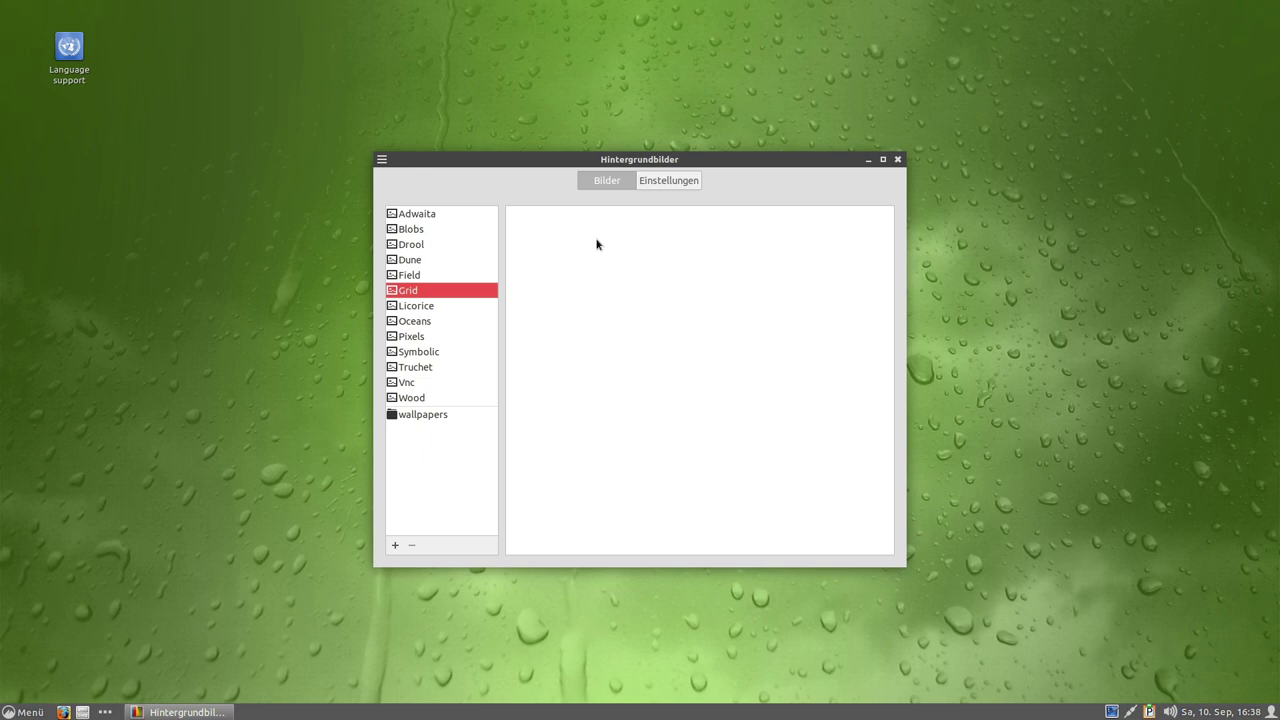
key(Down)
key(Down)
key(Down)
key(Down)
key(Down)
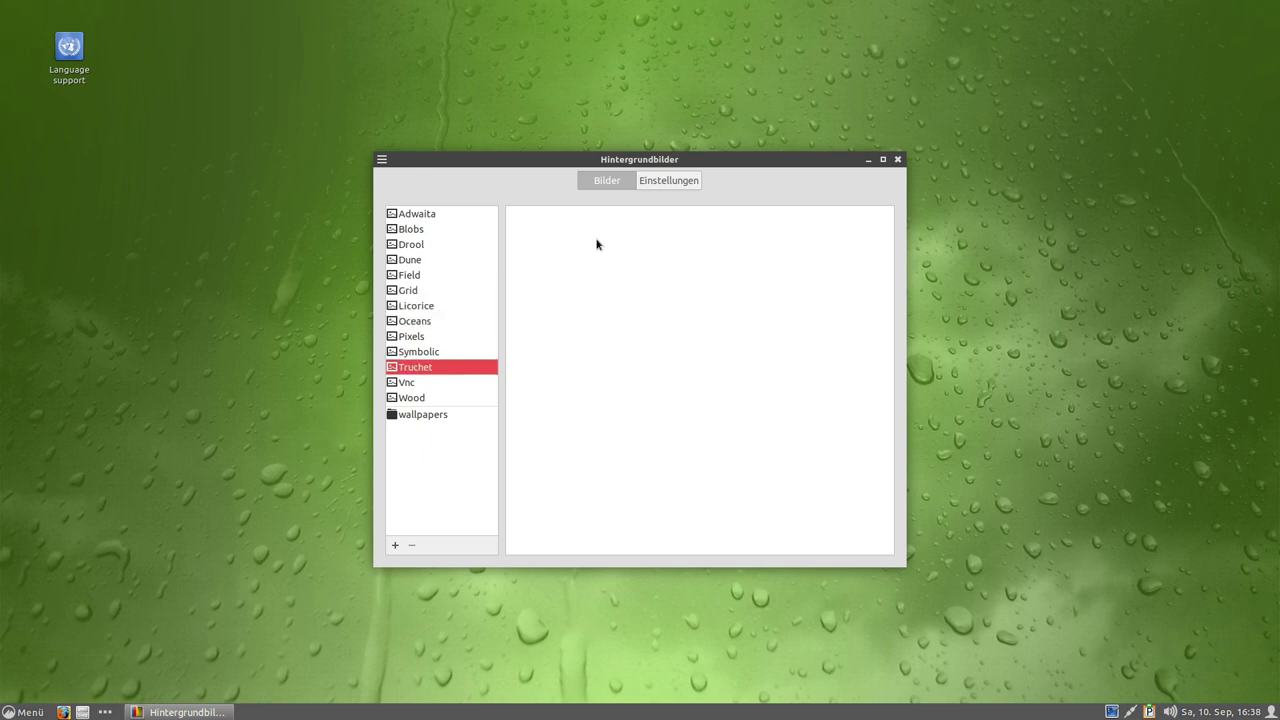
click(425, 416)
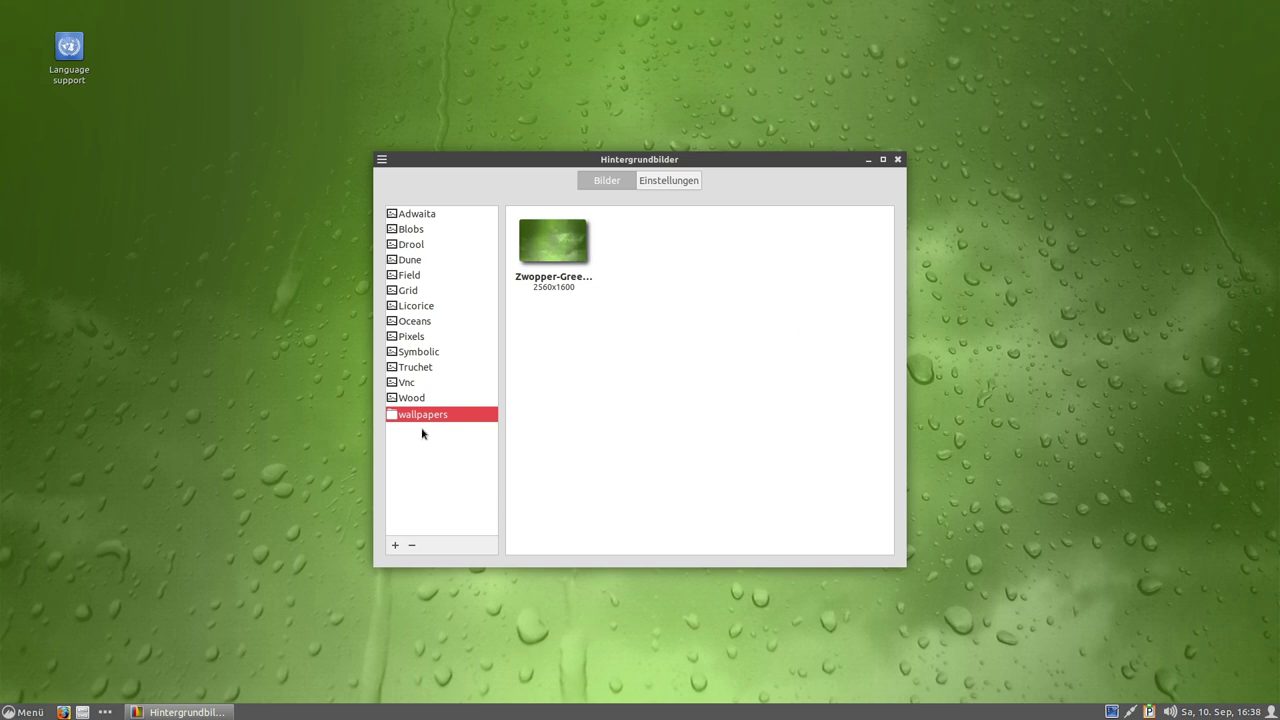
click(394, 546)
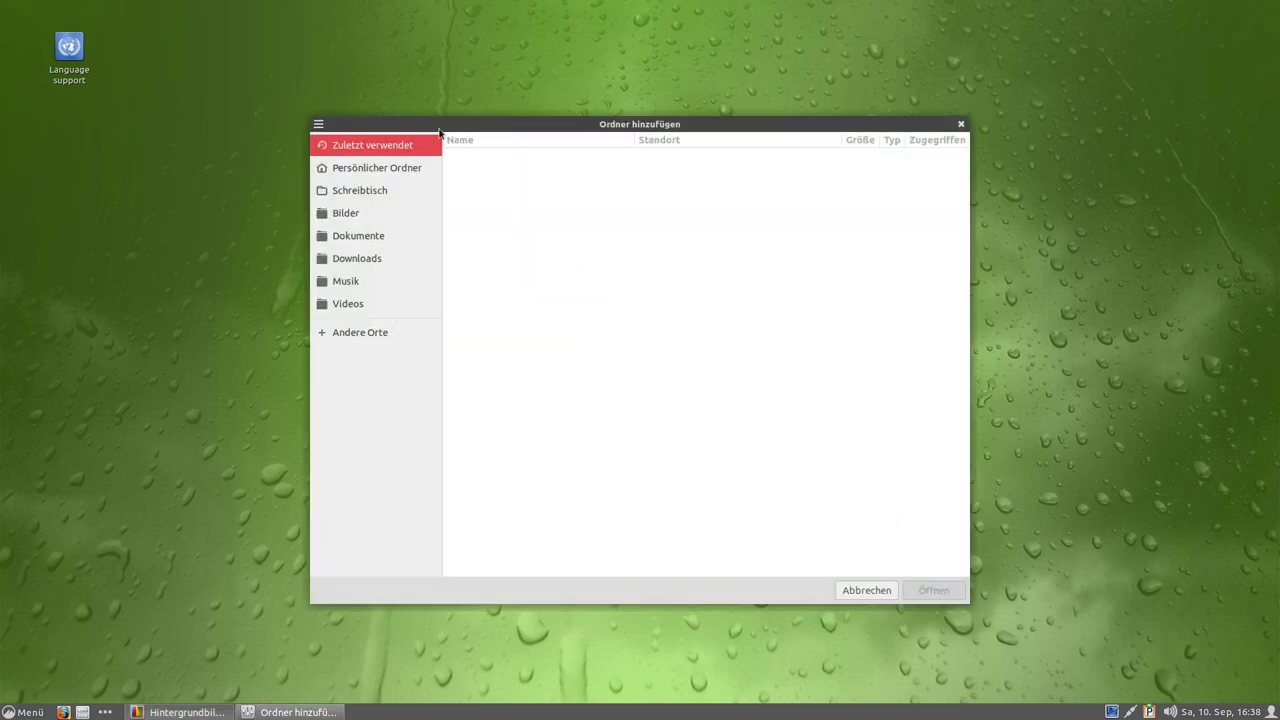
Add /usr/share/backgrounds/gnome, with SVGs like blobs-d.svg and oceans.svg, as a collection.
click(380, 170)
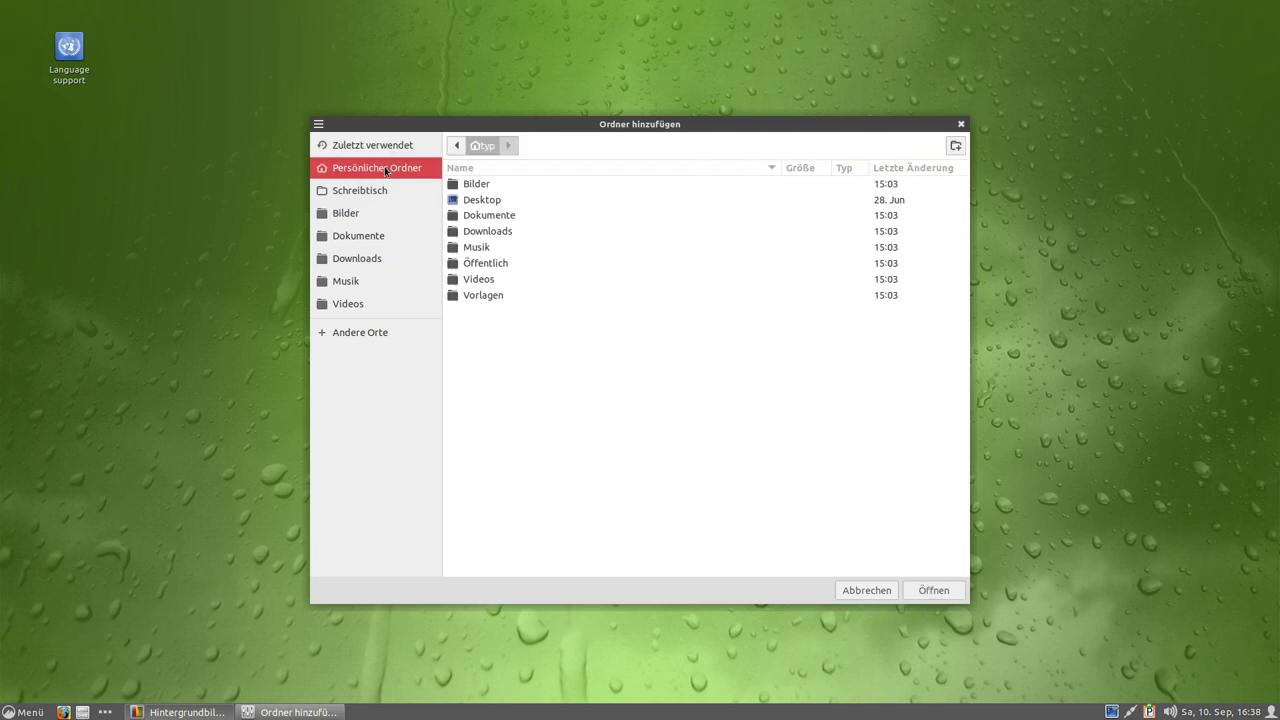
click(362, 191)
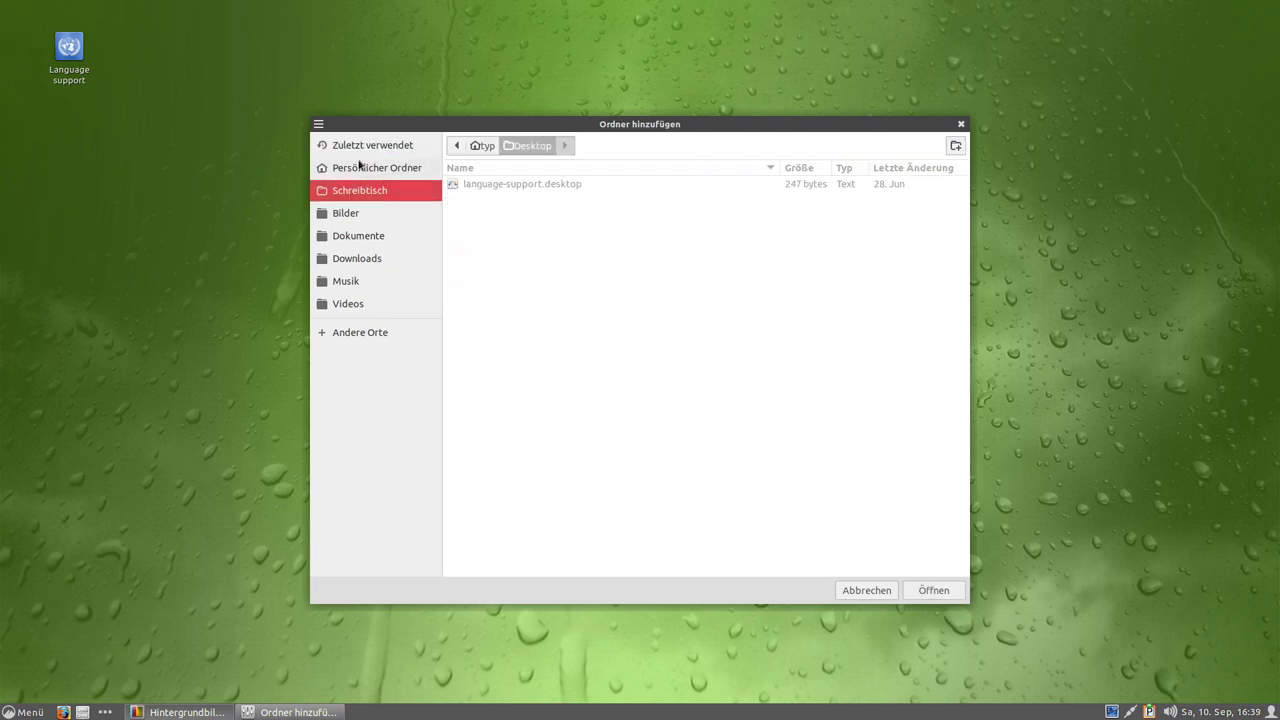
click(476, 146)
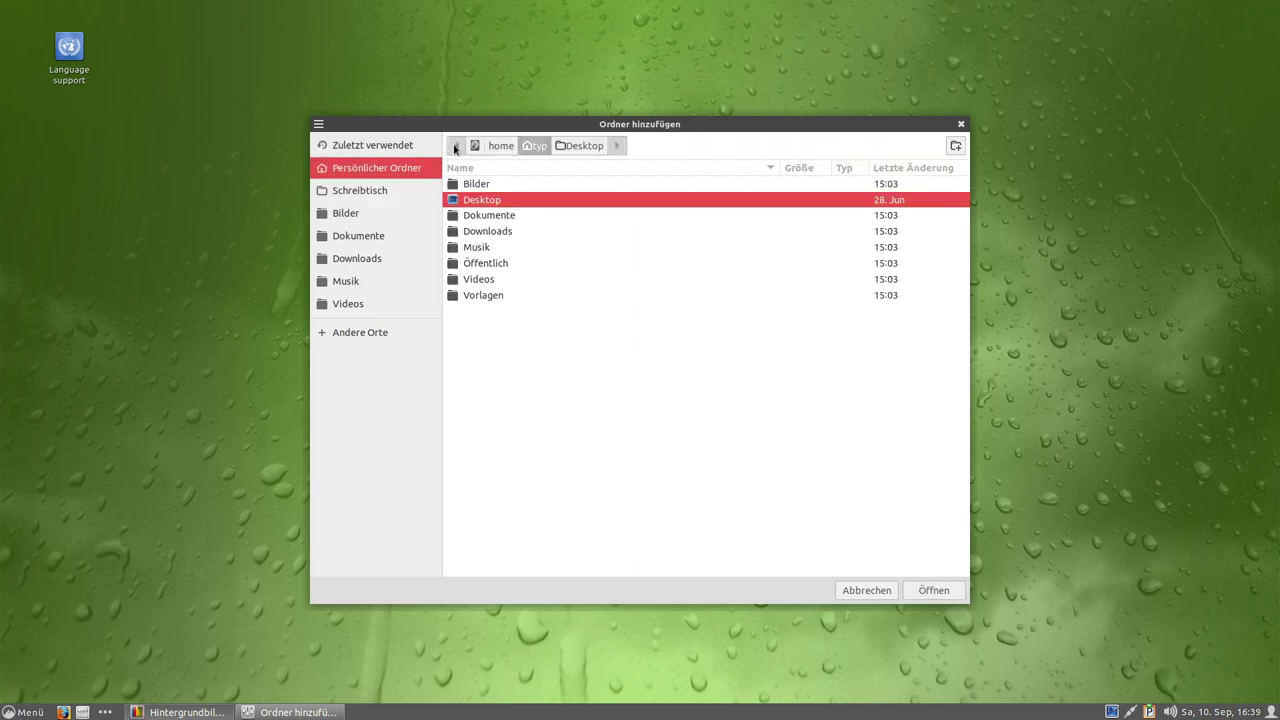
click(474, 147)
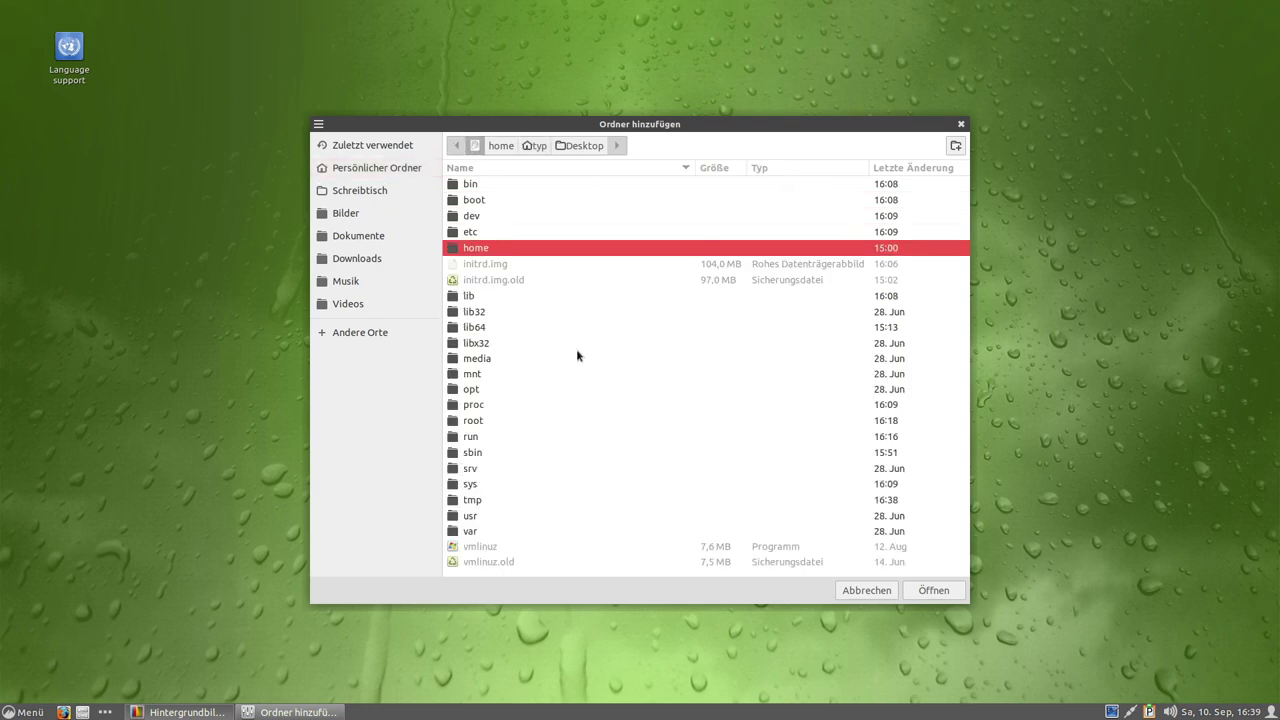
double_click(472, 516)
double_click(475, 341)
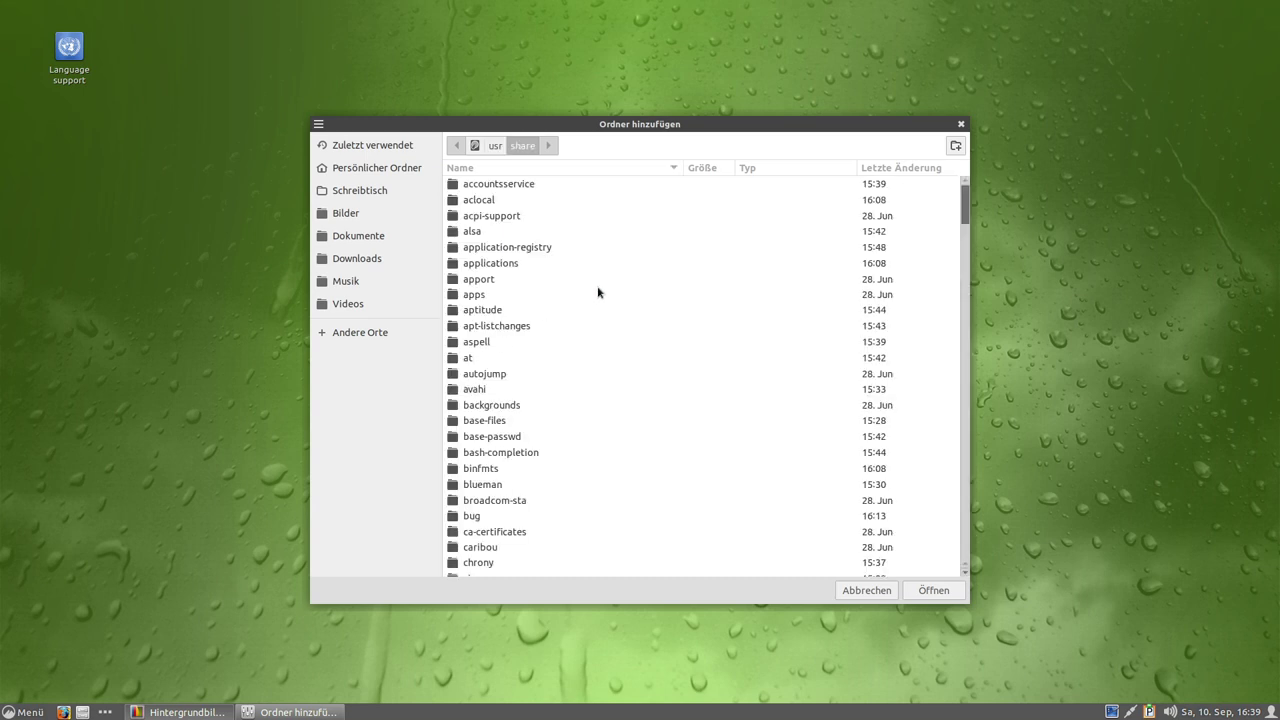
scroll(522, 373, down, 2)
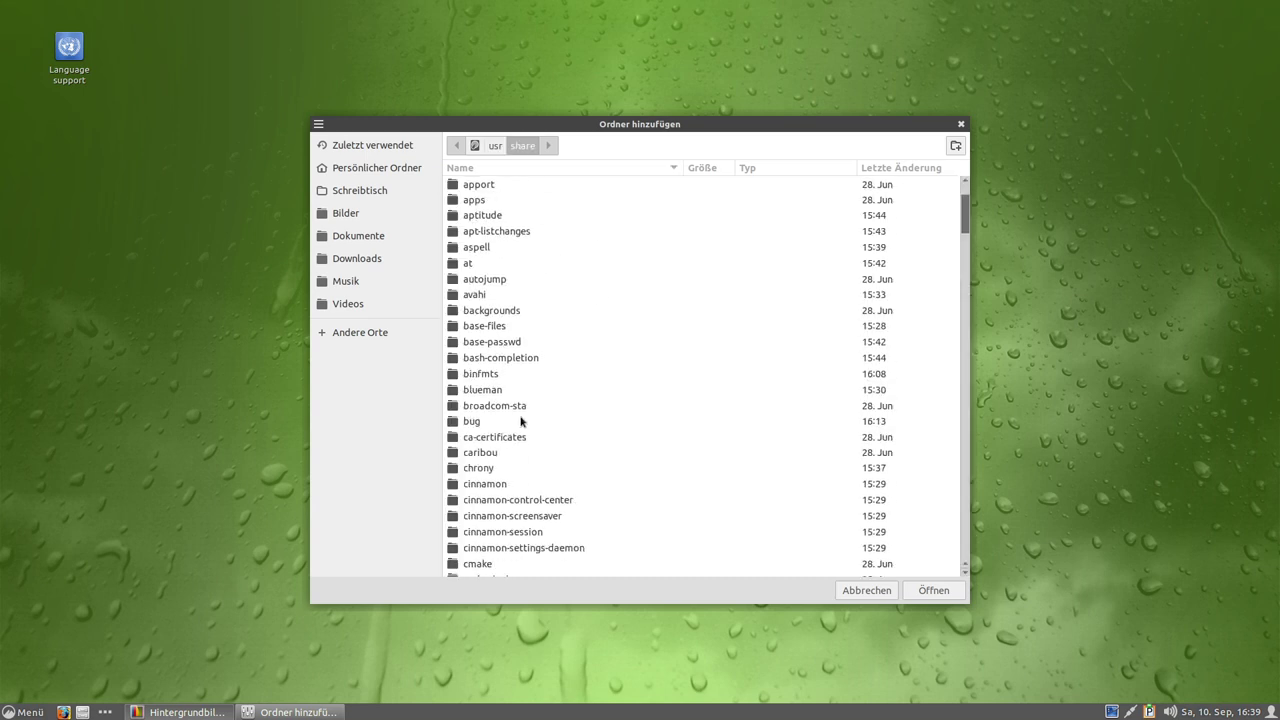
double_click(492, 311)
double_click(472, 185)
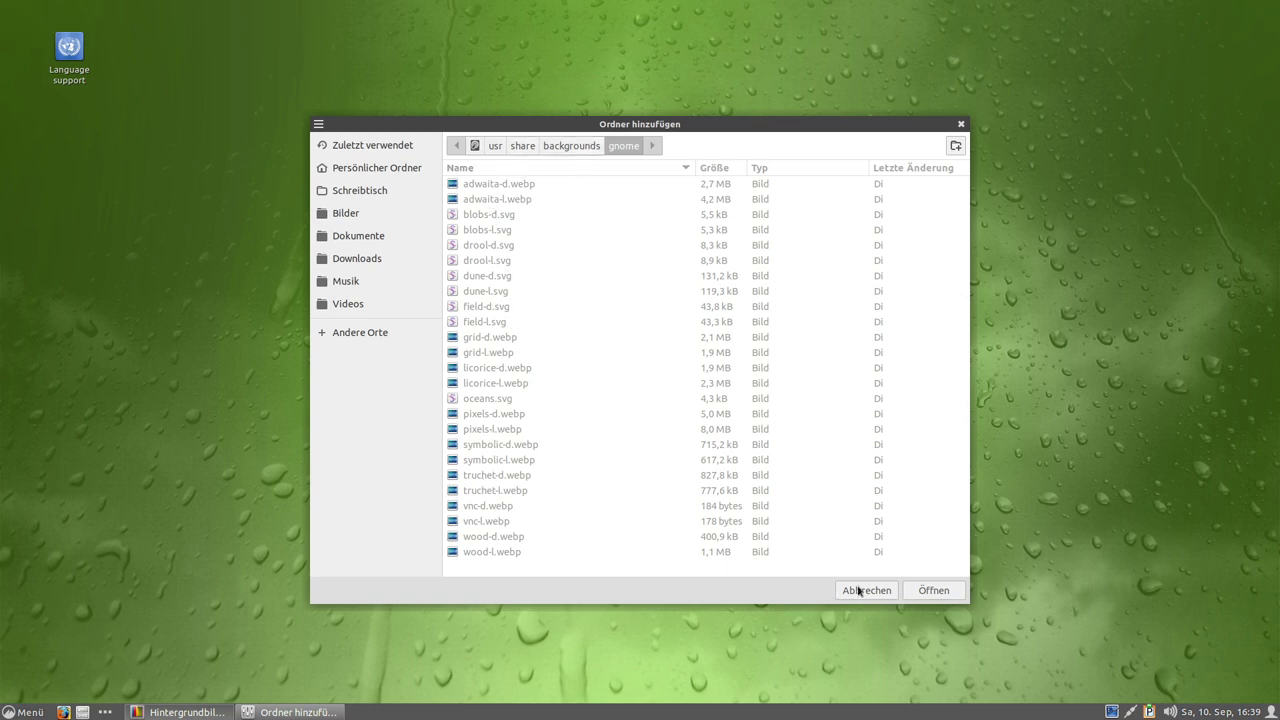
click(956, 591)
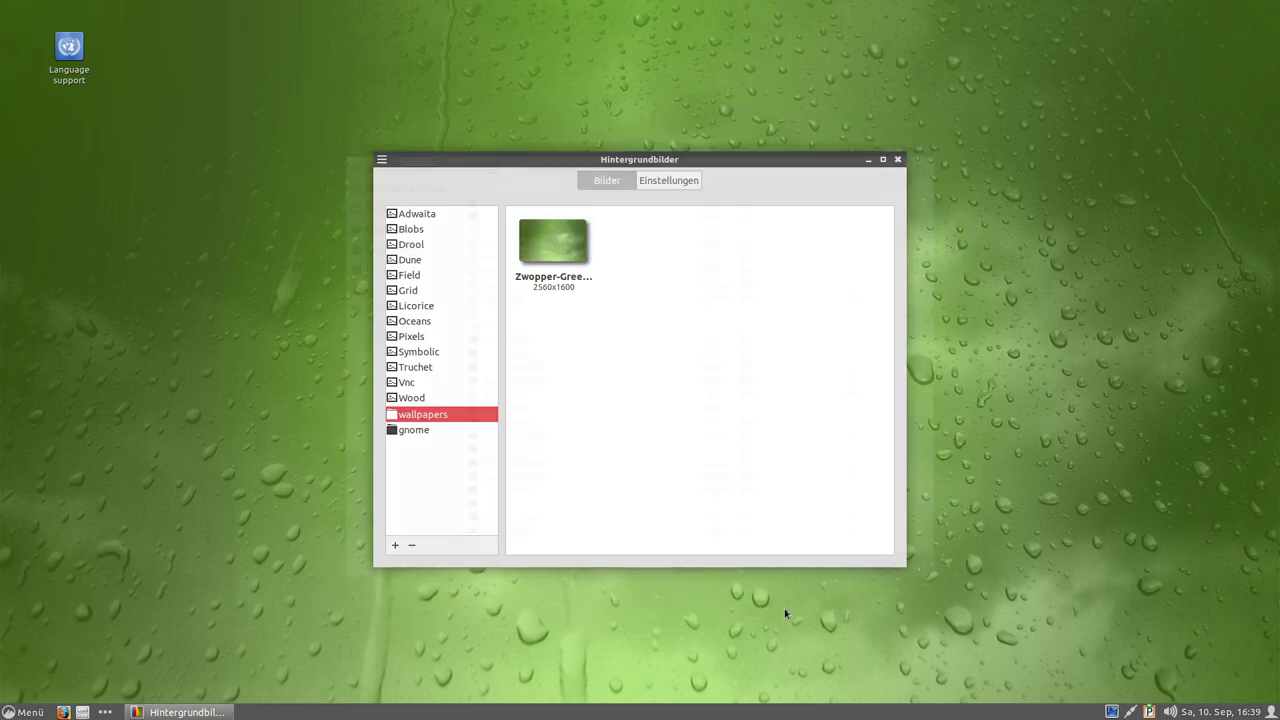
click(417, 417)
Preview the gnome collection's nine SVG wallpapers and browse to /usr/share in a new Add Folder dialog.
click(416, 431)
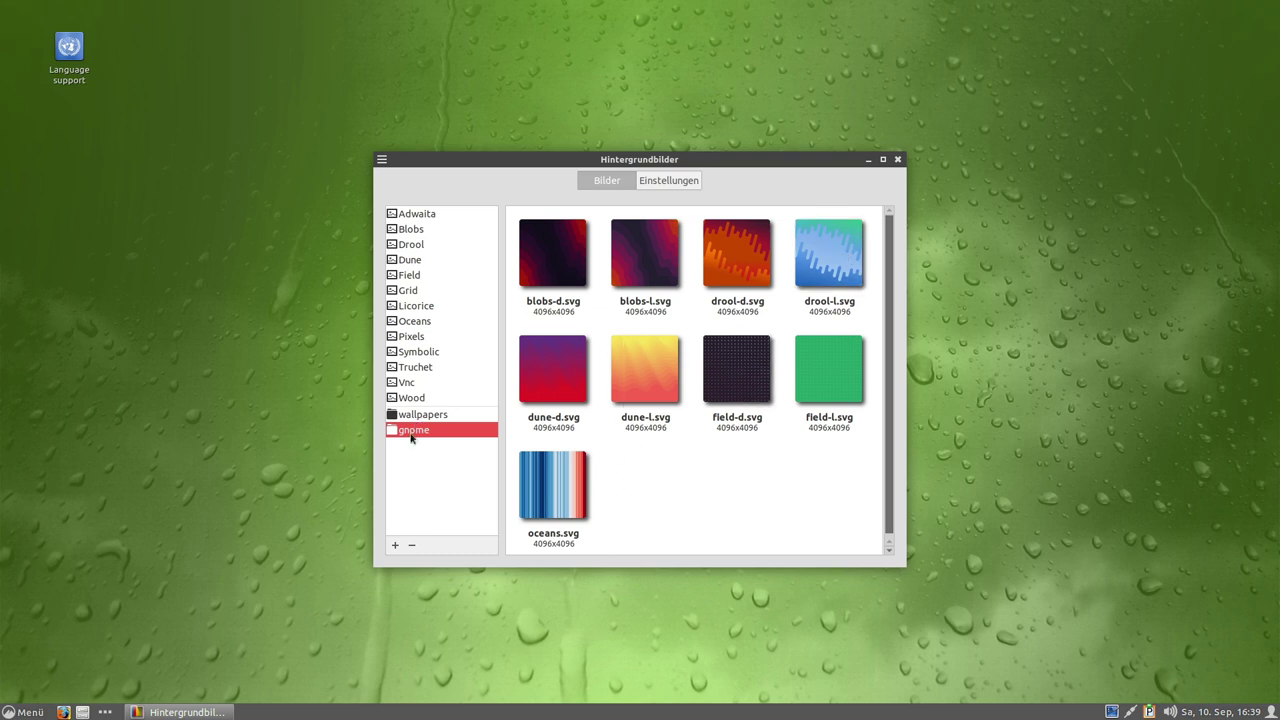
click(394, 546)
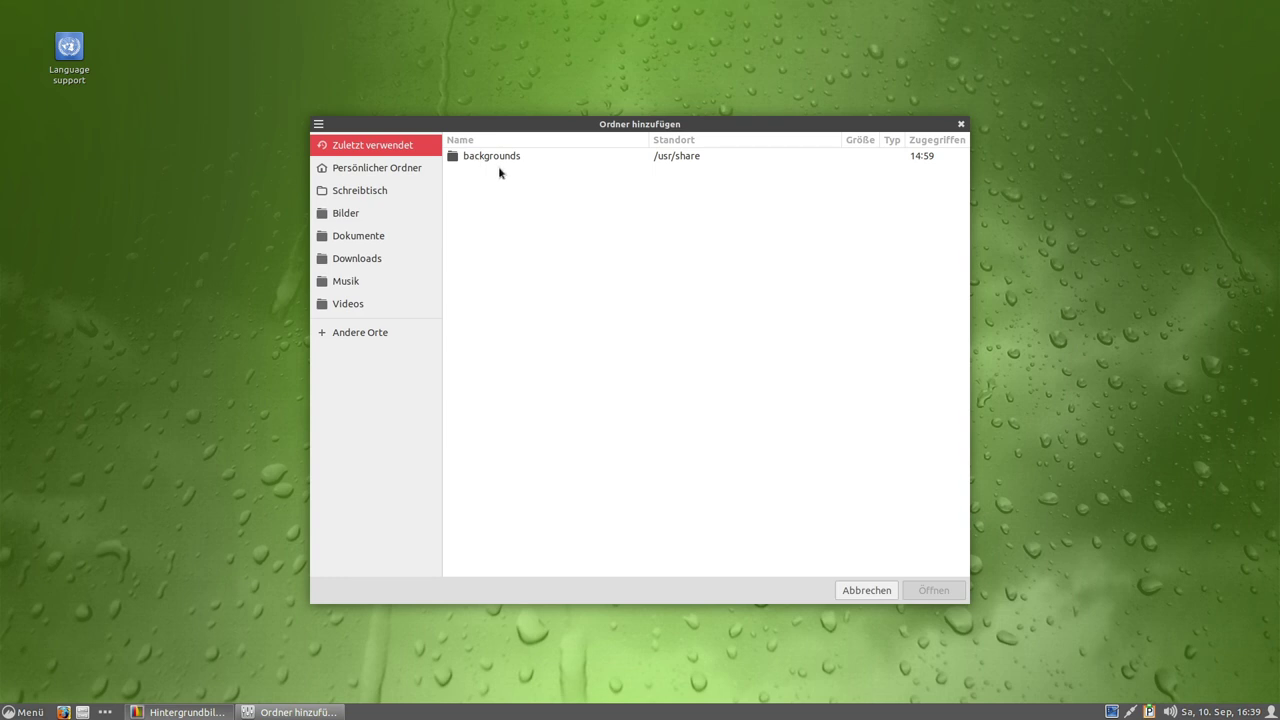
click(368, 170)
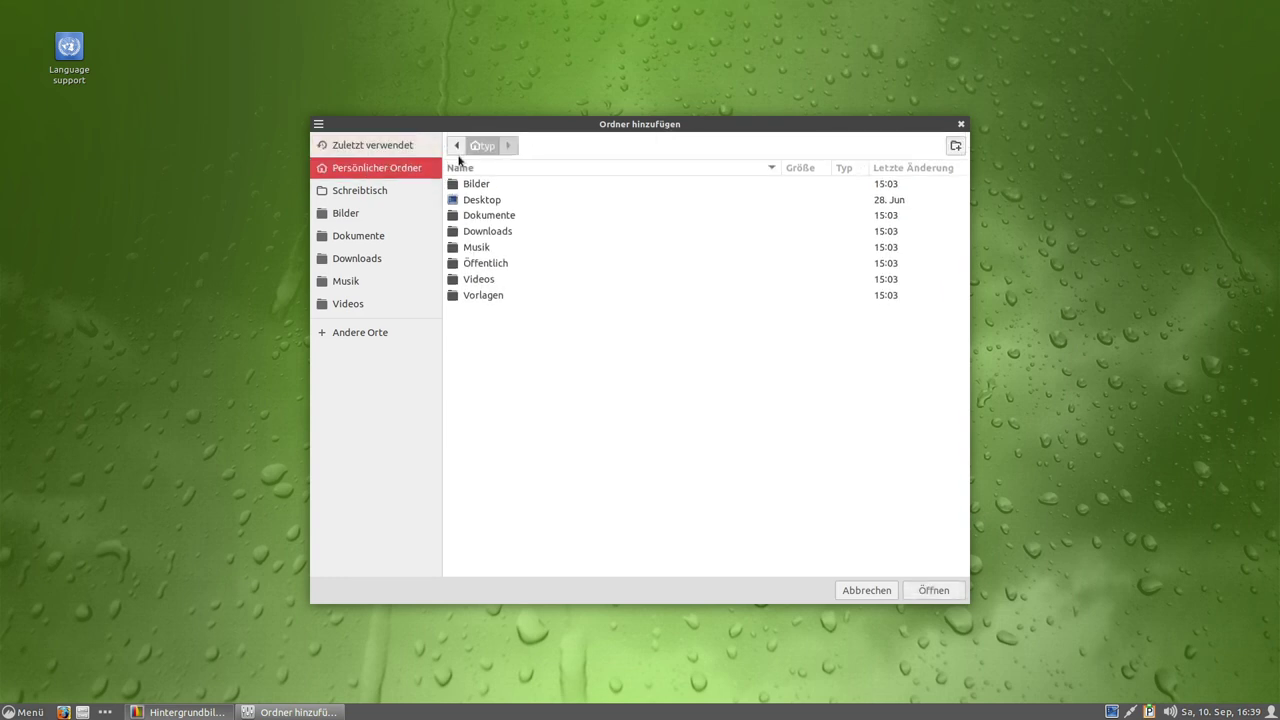
click(474, 147)
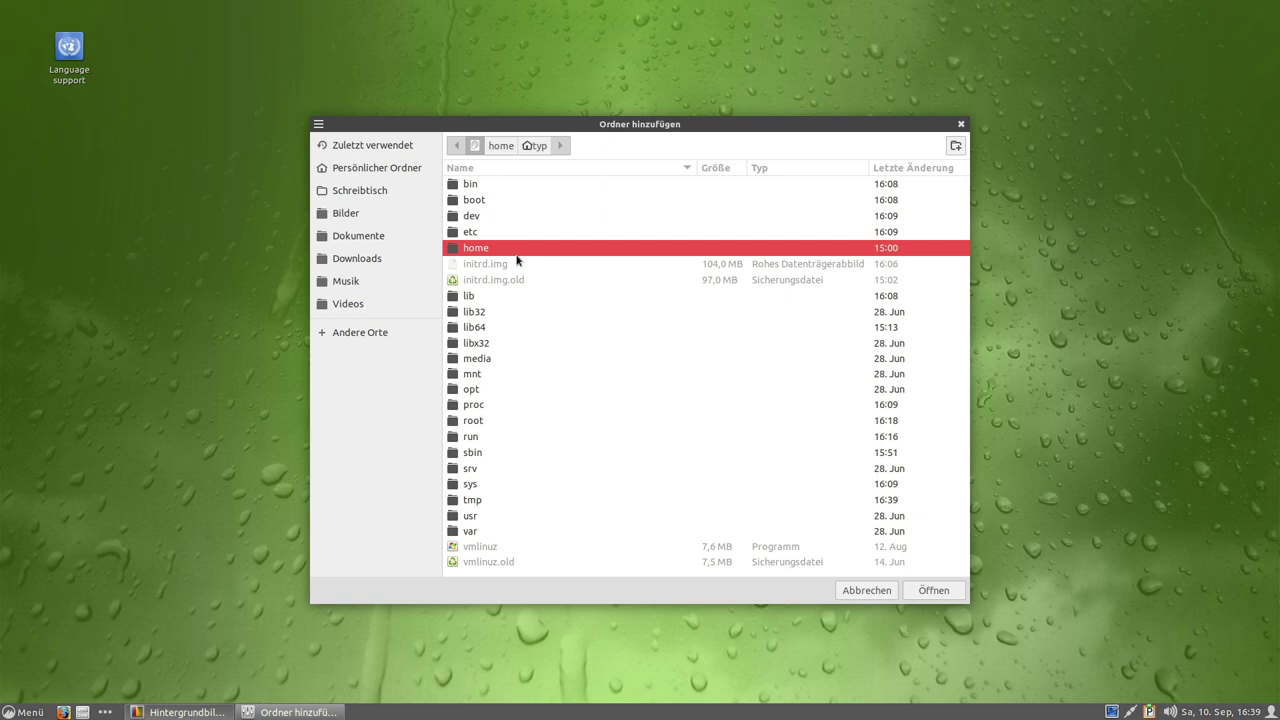
double_click(472, 514)
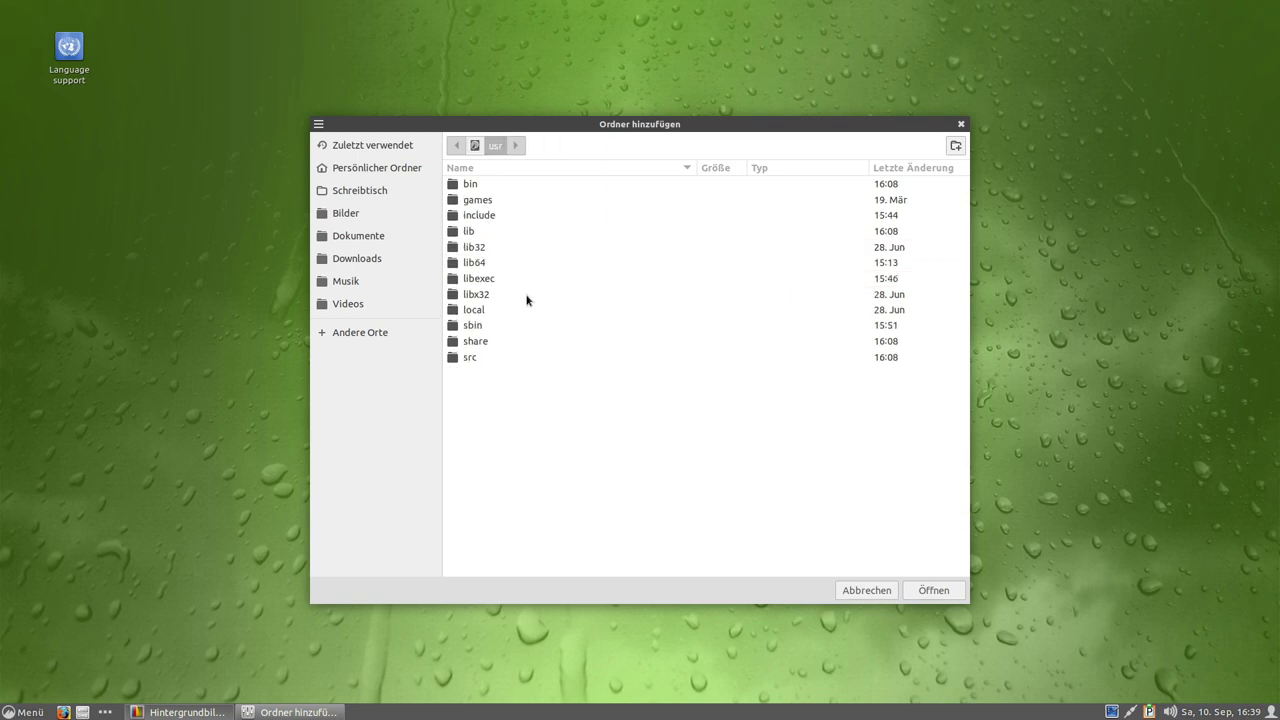
double_click(494, 341)
Open /usr/share/wallpapers, cancel the folder addition, and close the Backgrounds window.
scroll(754, 311, down, 5)
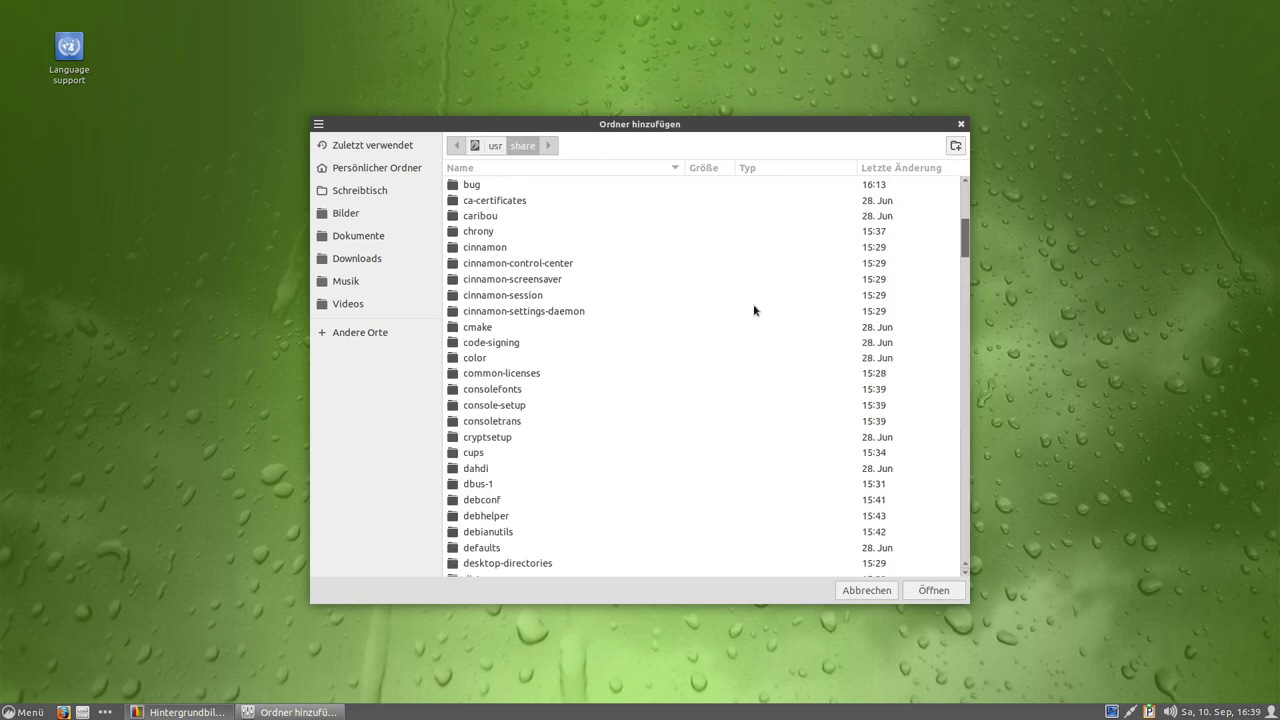
drag(960, 235, 922, 585)
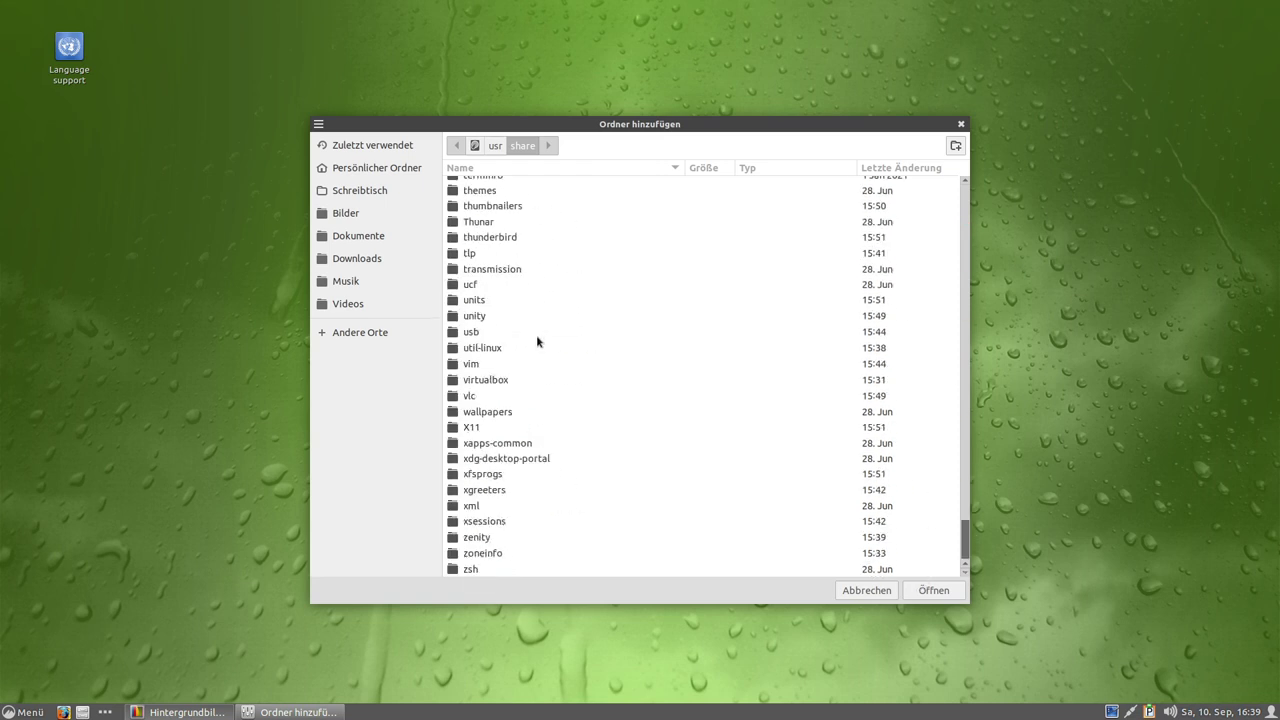
double_click(495, 415)
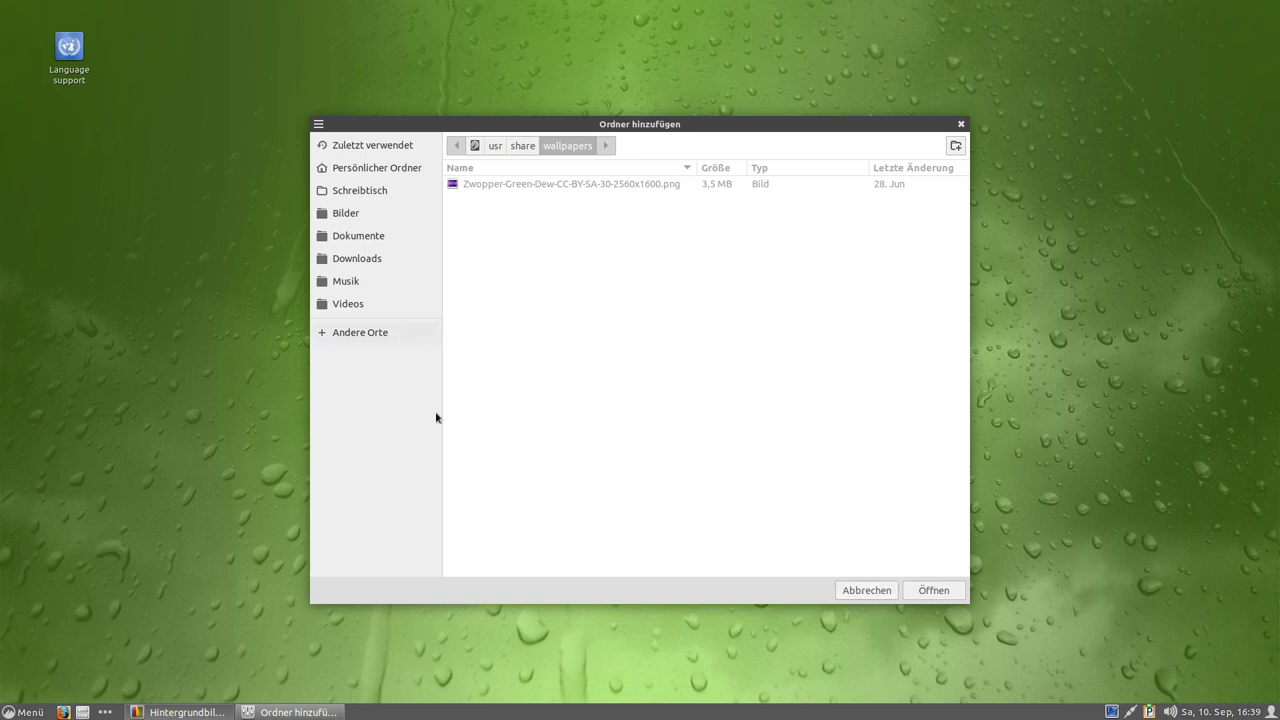
click(863, 592)
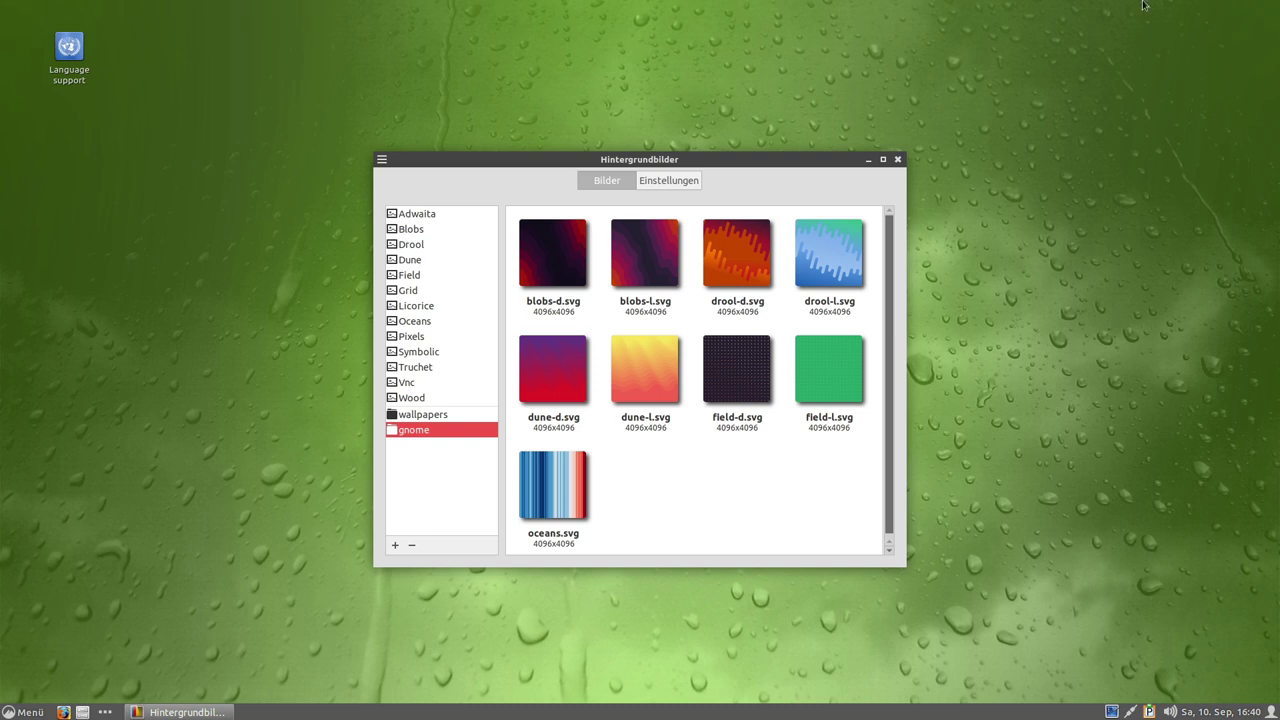
click(897, 160)
Open the Effekte settings from Menü > Einstellungen, then close them again.
right_click(336, 363)
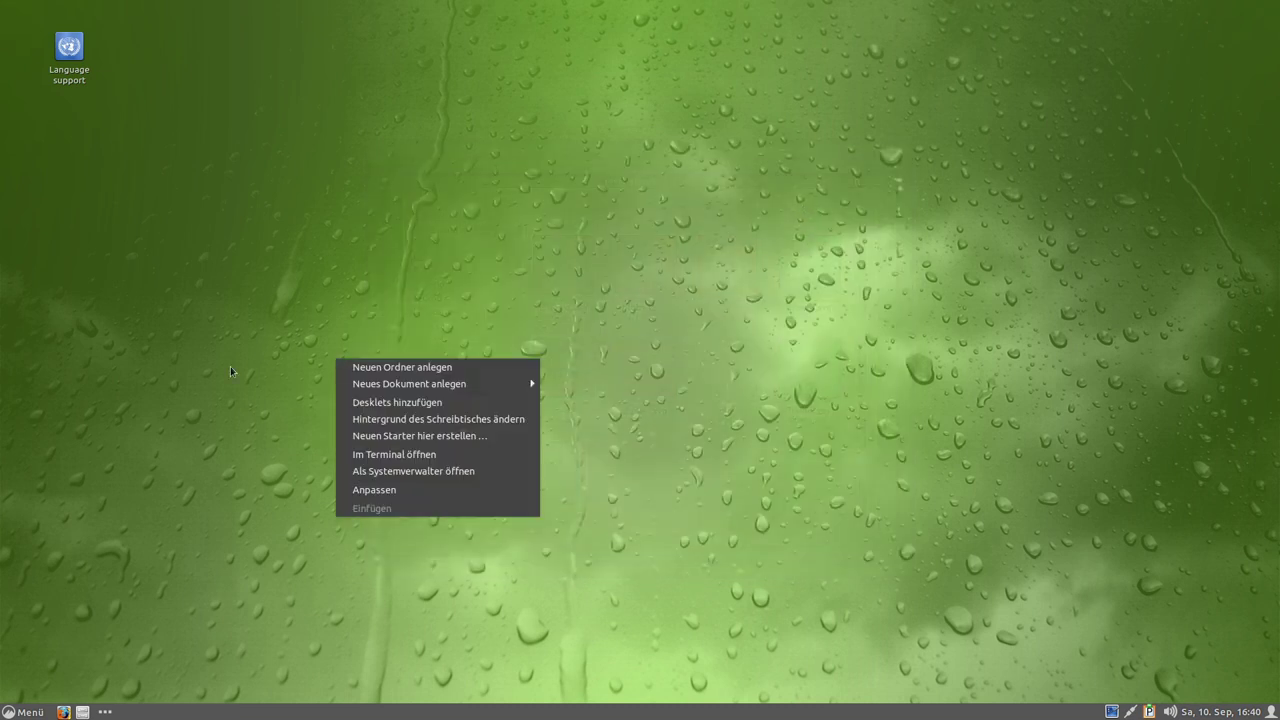
click(230, 366)
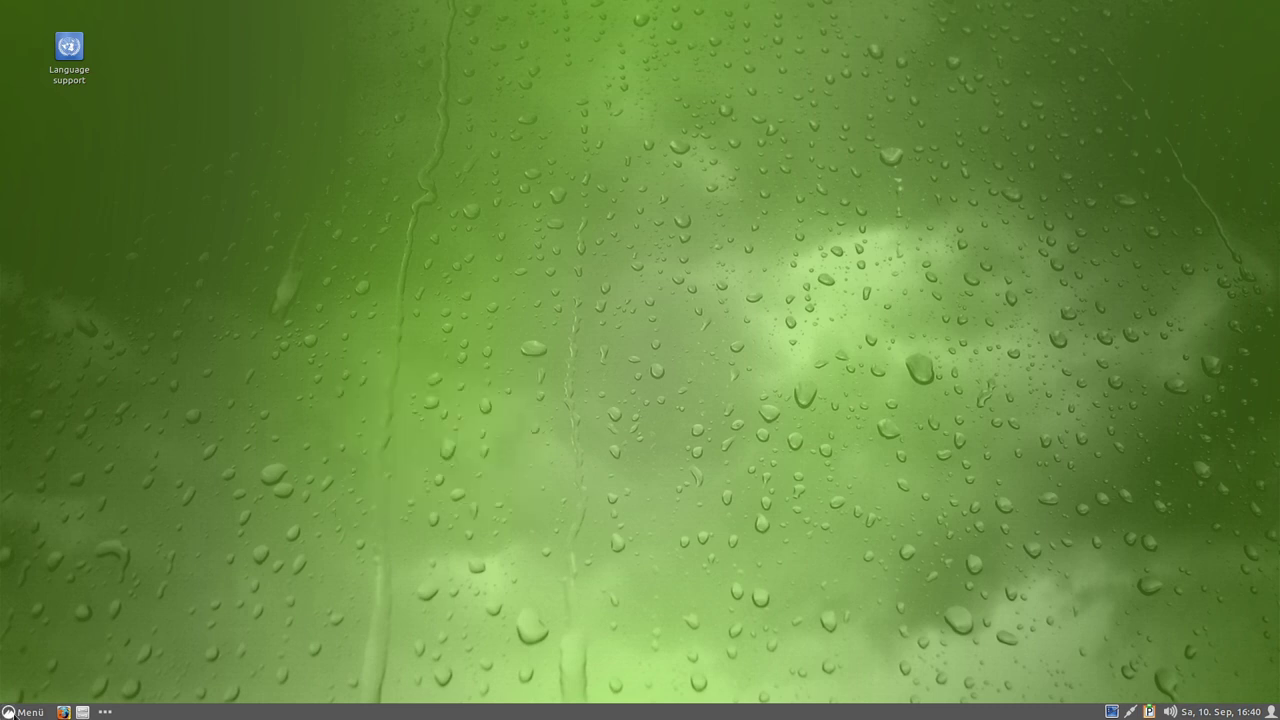
key(super)
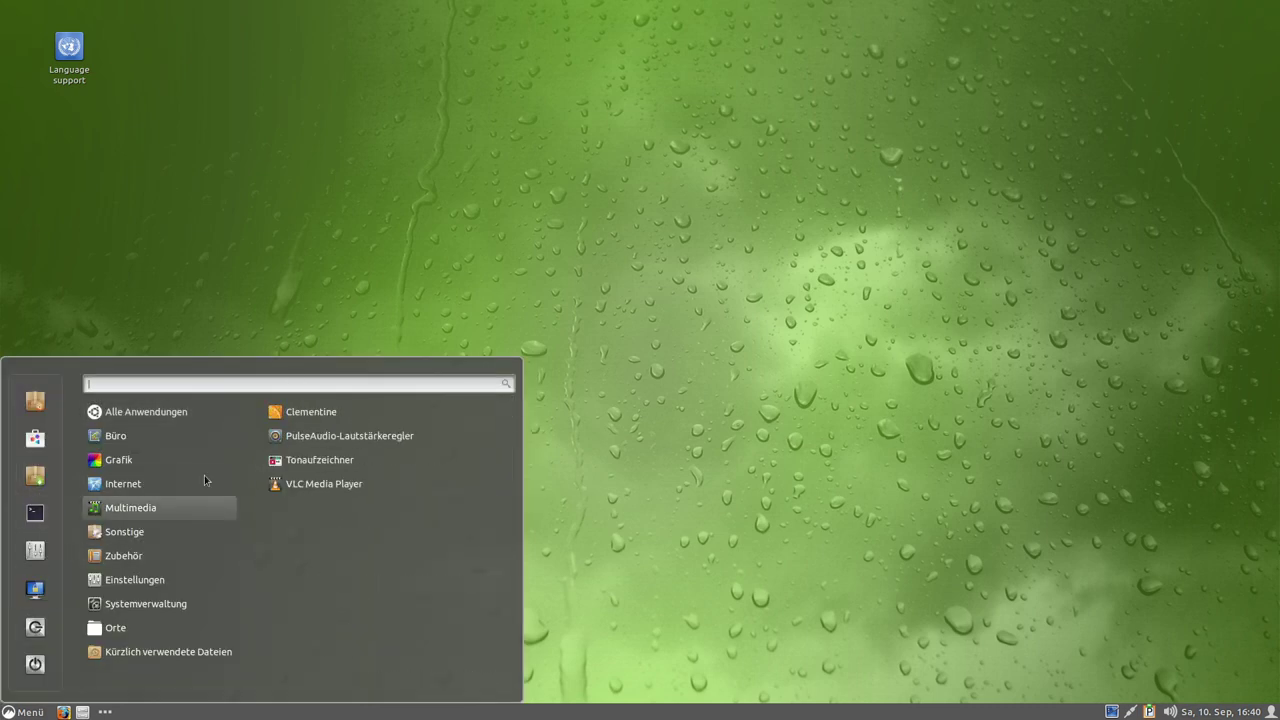
mouse_move(130, 440)
mouse_move(144, 418)
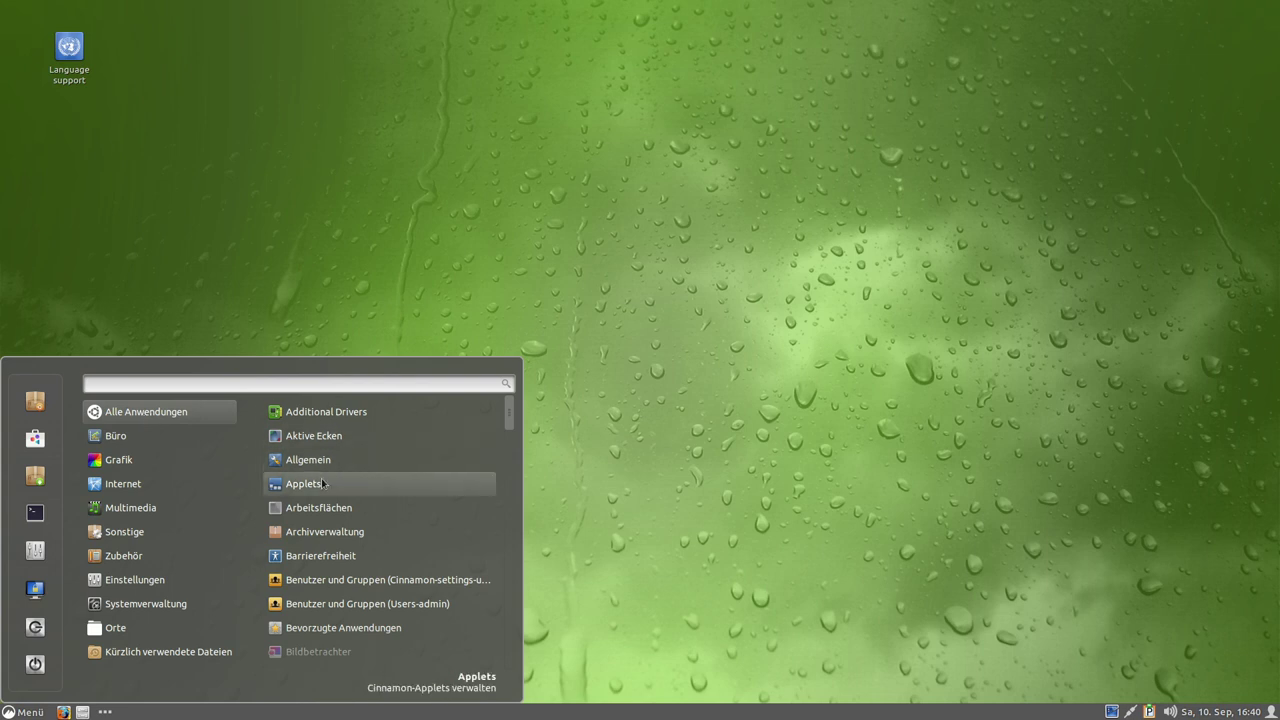
mouse_move(150, 579)
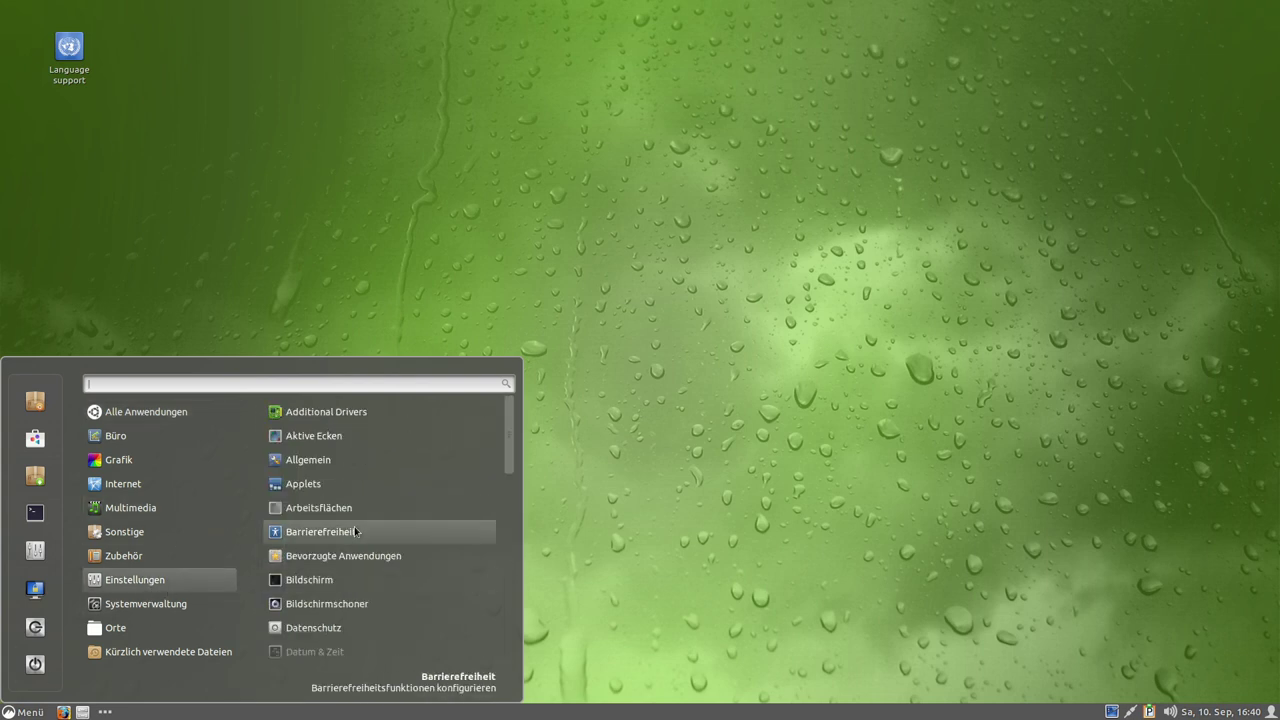
scroll(355, 526, down, 4)
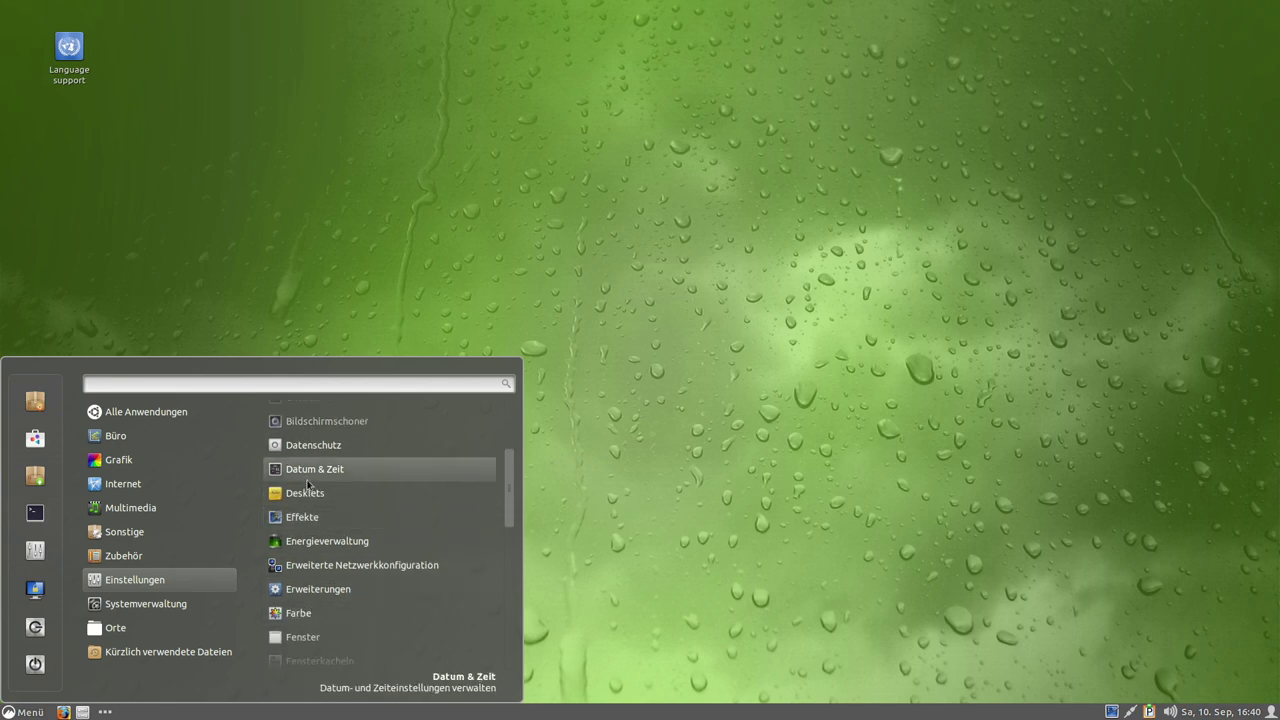
click(302, 517)
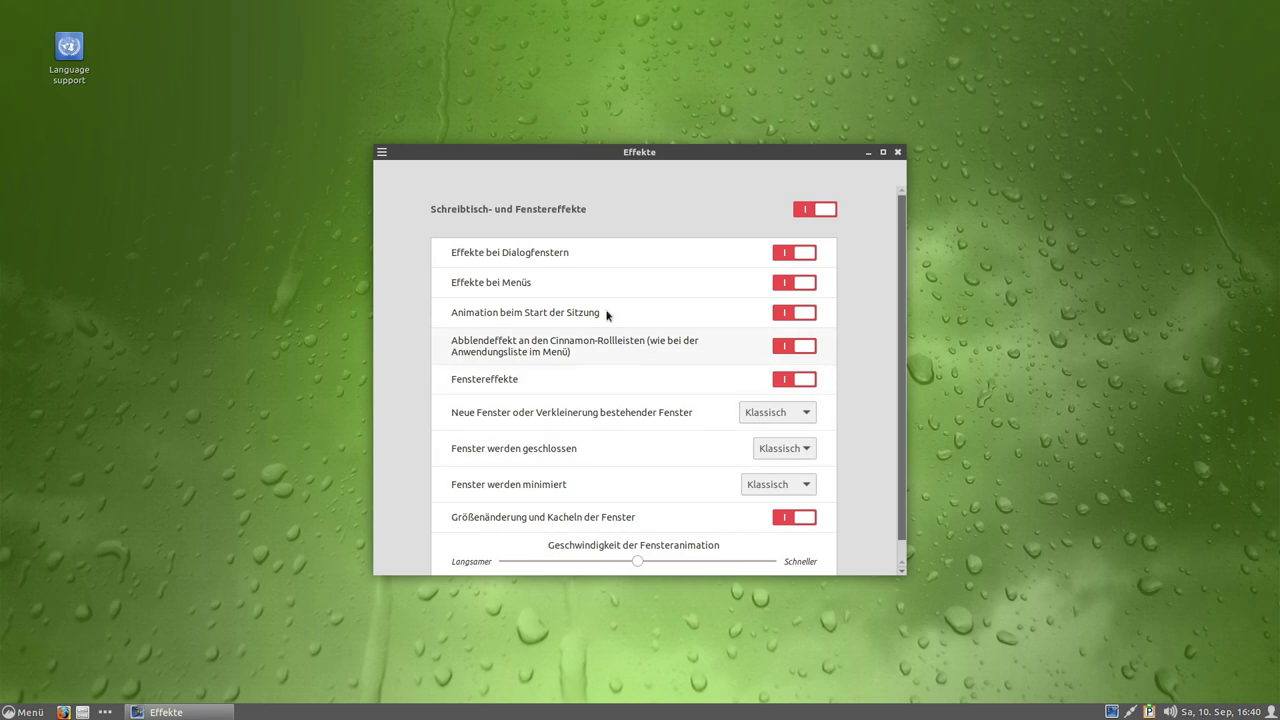
scroll(563, 409, down, 1)
scroll(563, 409, up, 1)
click(898, 152)
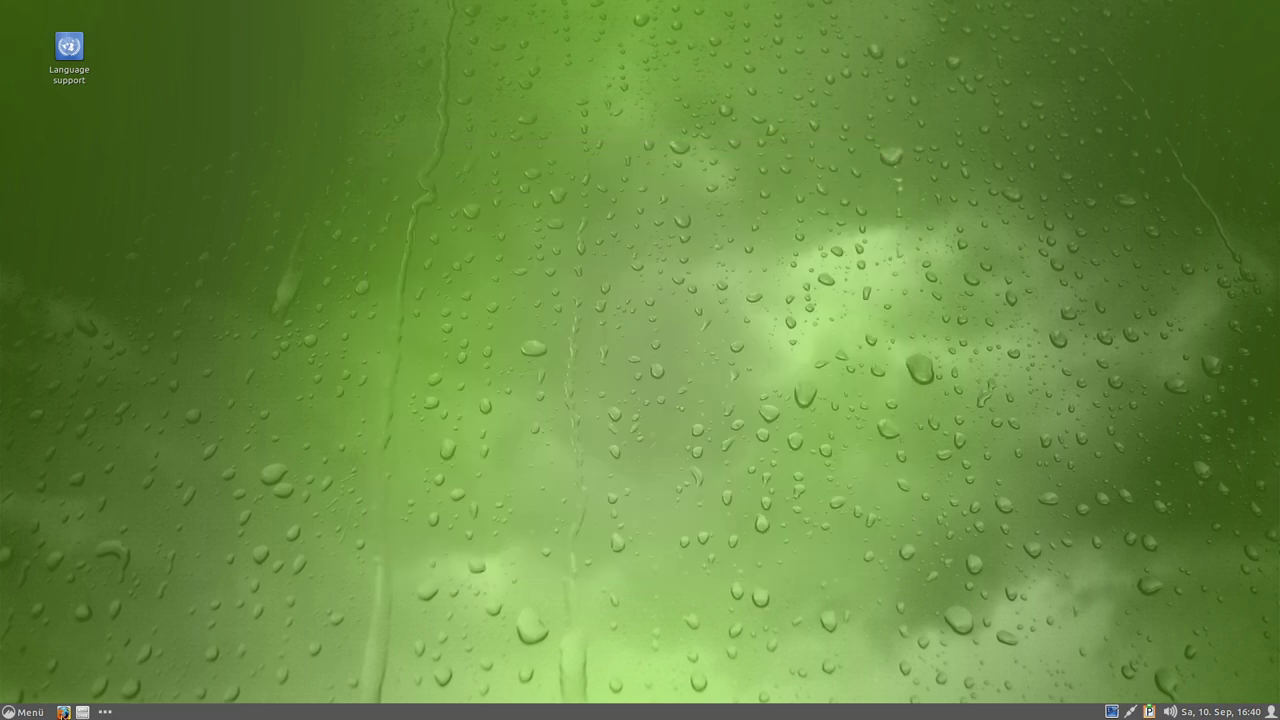
Reopen the menu, scroll Einstellungen down to Themen and open it.
click(35, 713)
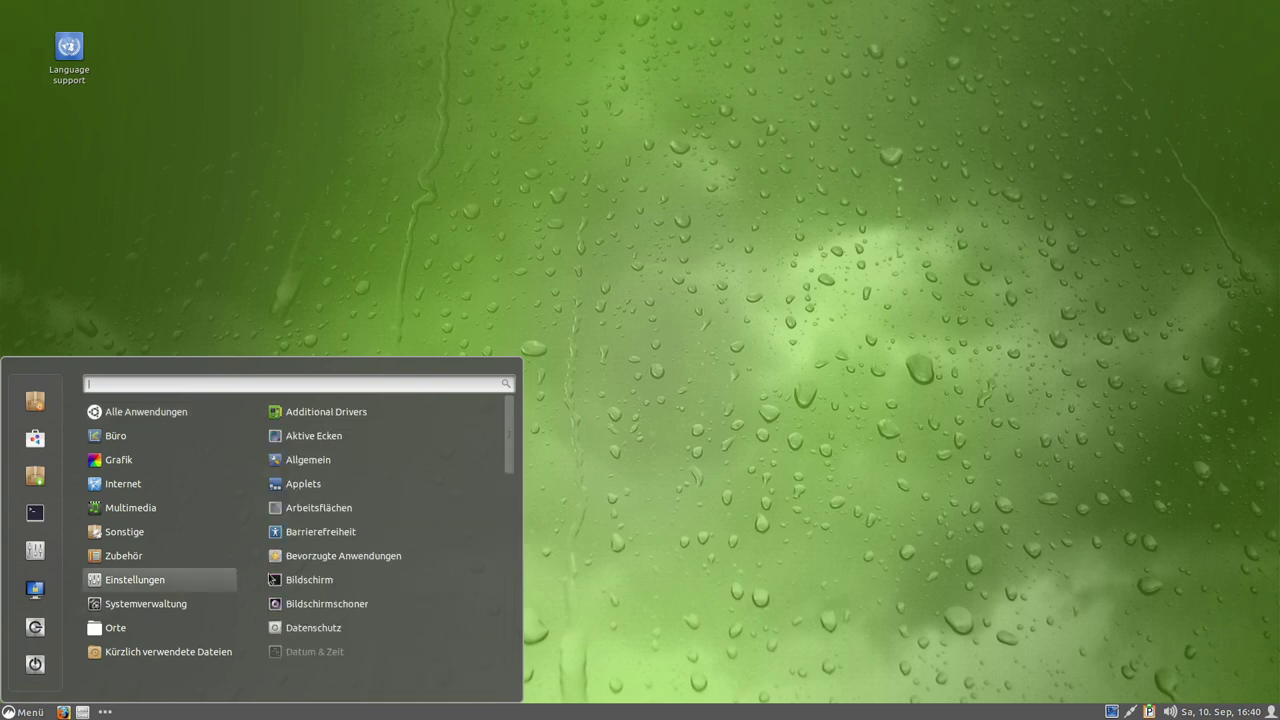
scroll(409, 485, down, 5)
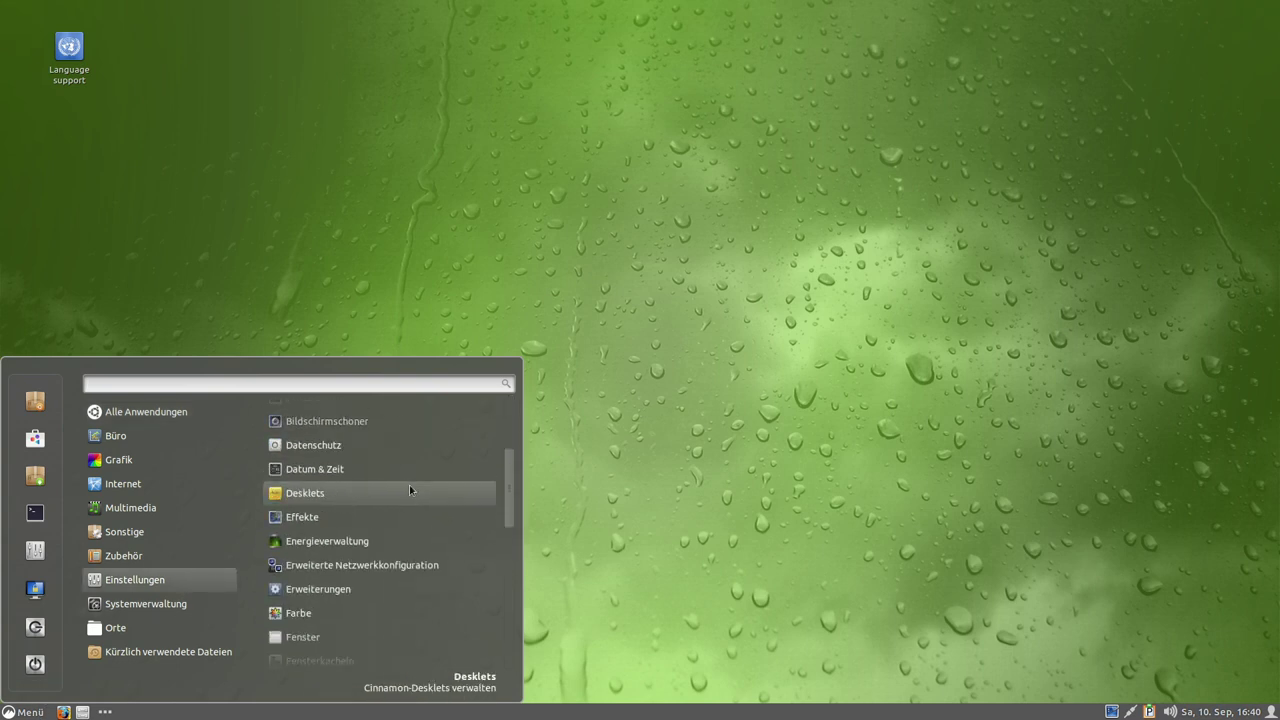
scroll(409, 485, down, 3)
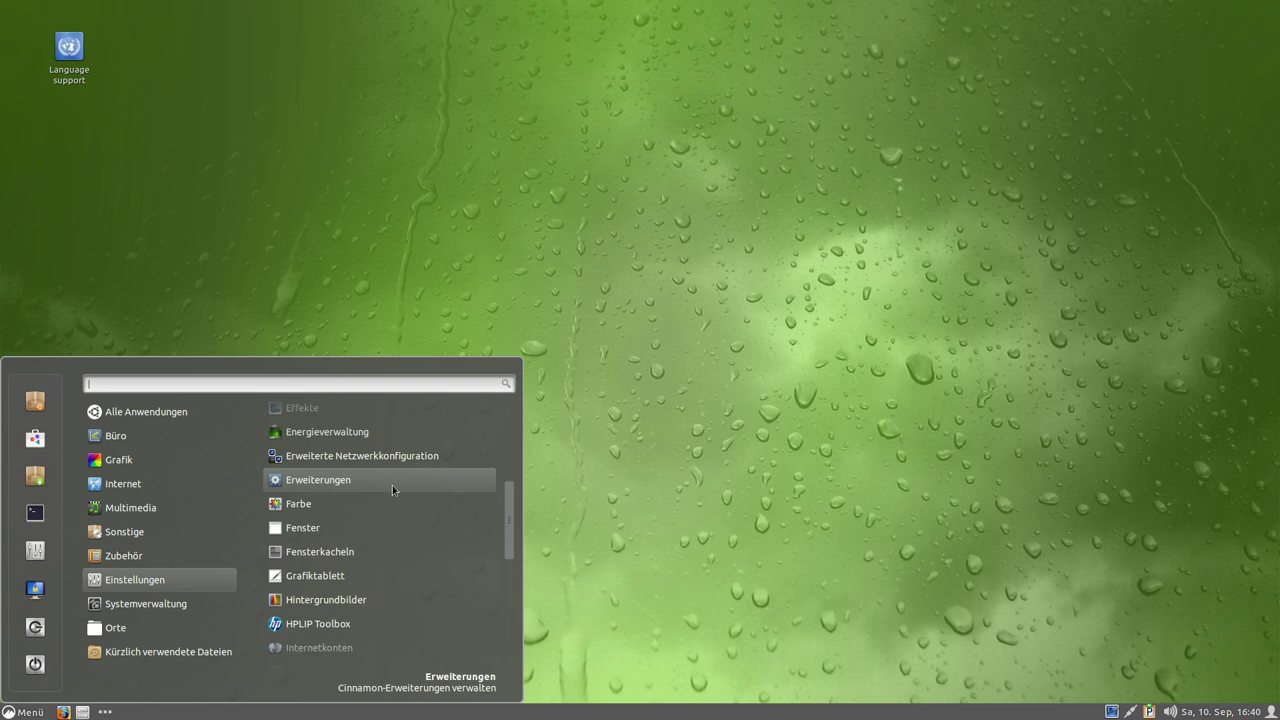
scroll(320, 600, down, 8)
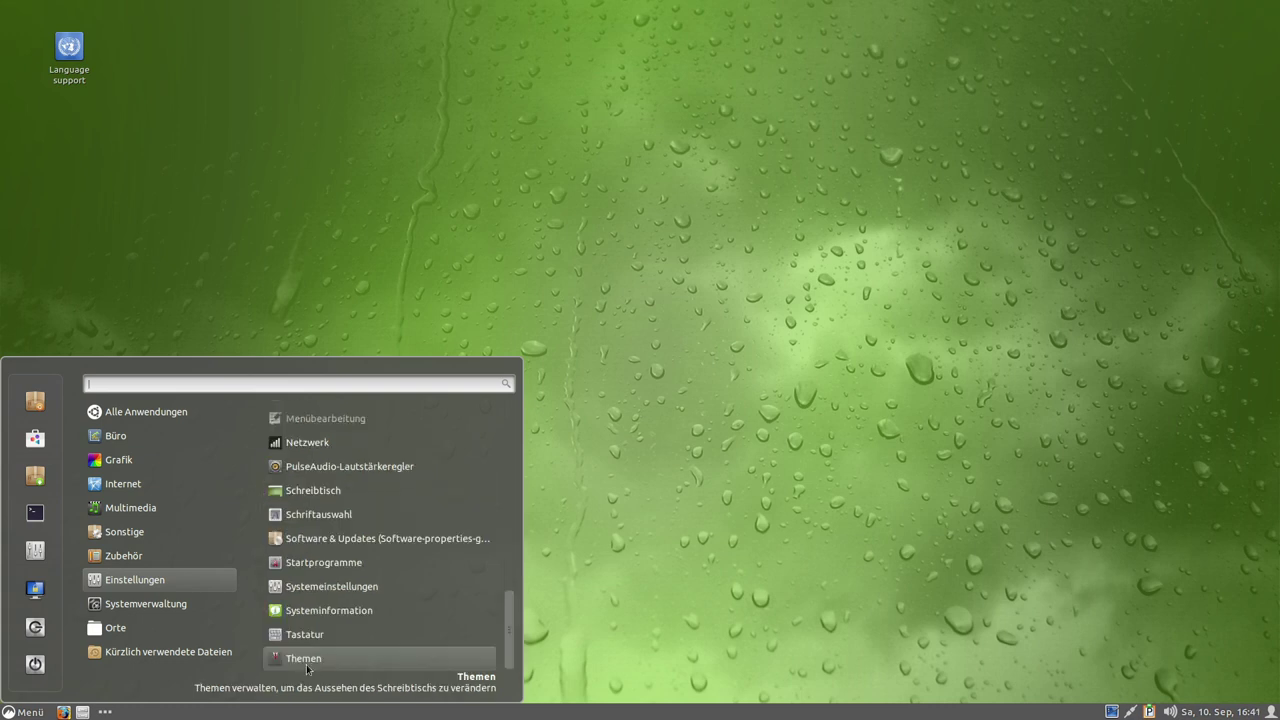
click(290, 659)
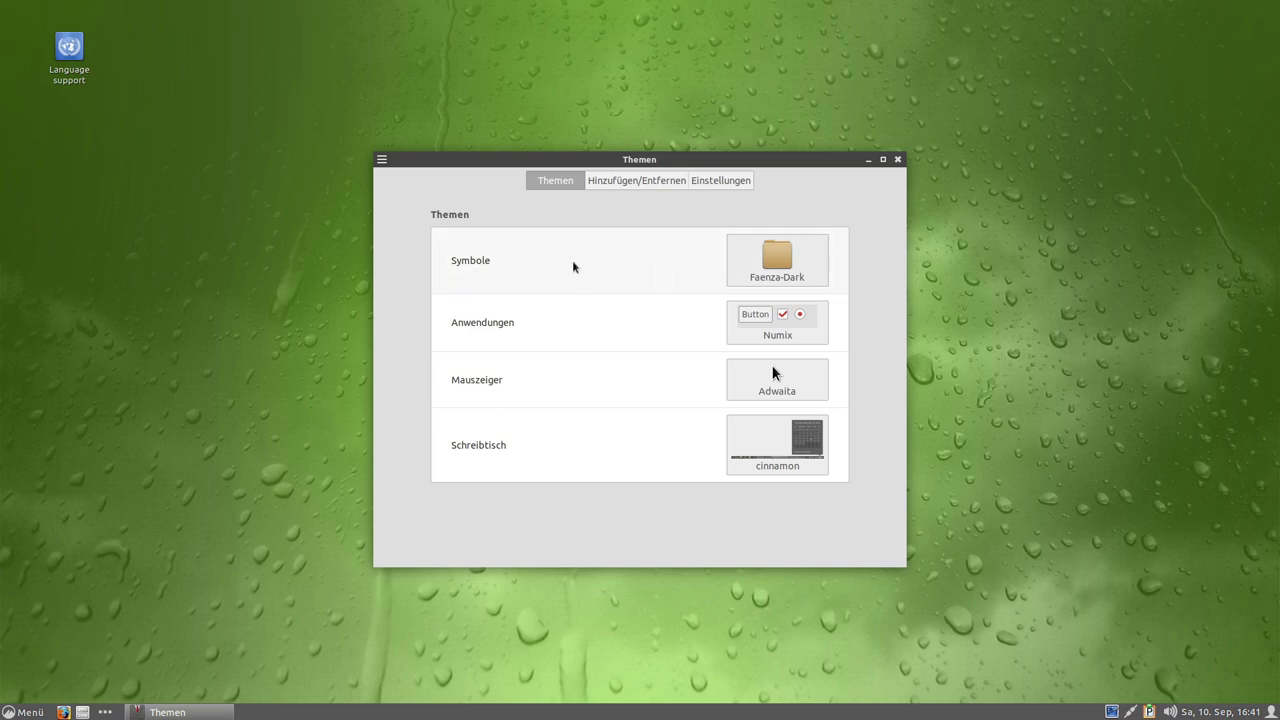
Inspect the available Symbole and Anwendungen themes without changing them.
click(738, 282)
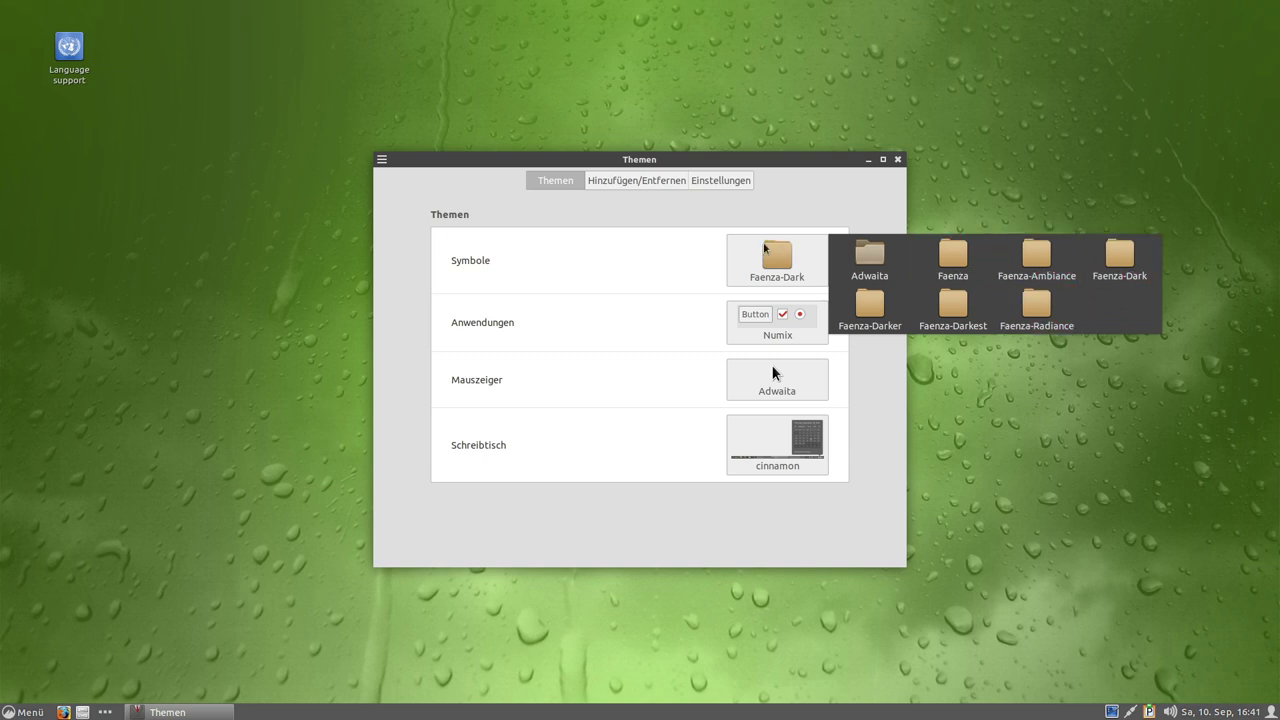
click(604, 285)
click(775, 325)
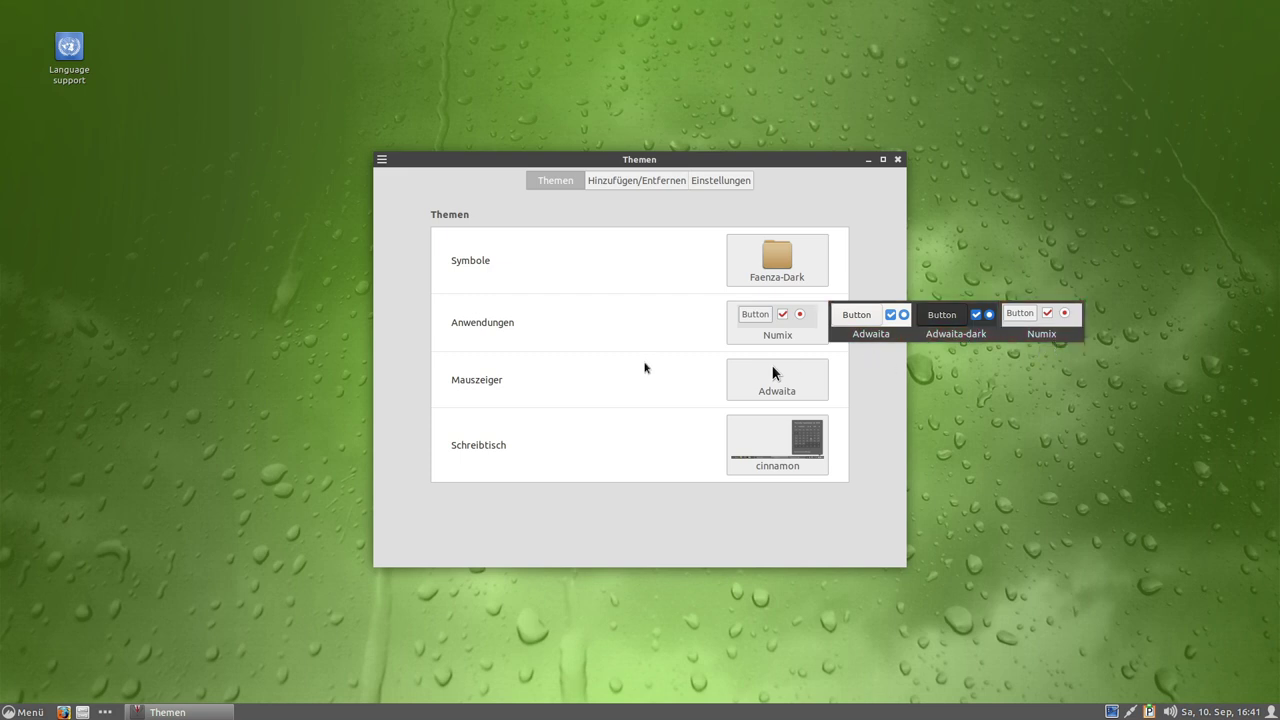
click(381, 160)
click(381, 160)
click(533, 160)
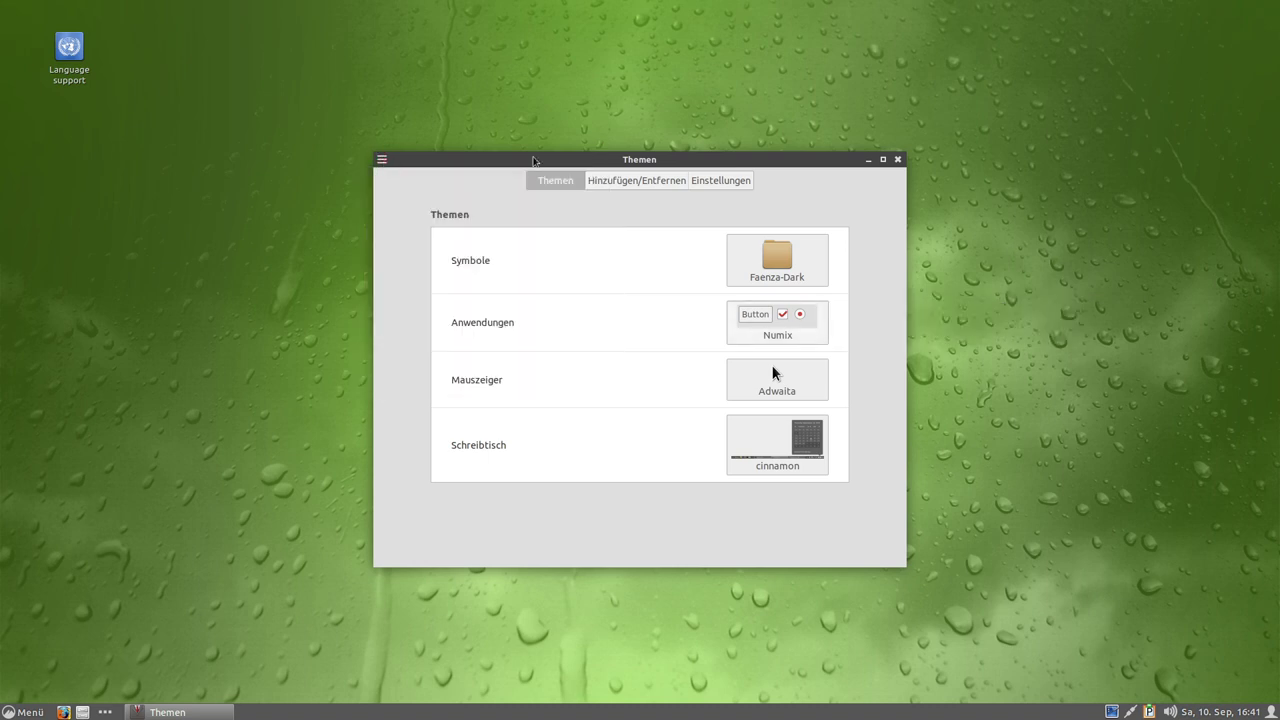
Check the Mauszeiger (keeping Adwaita) and Schreibtisch theme lists, then browse downloadable themes.
click(755, 399)
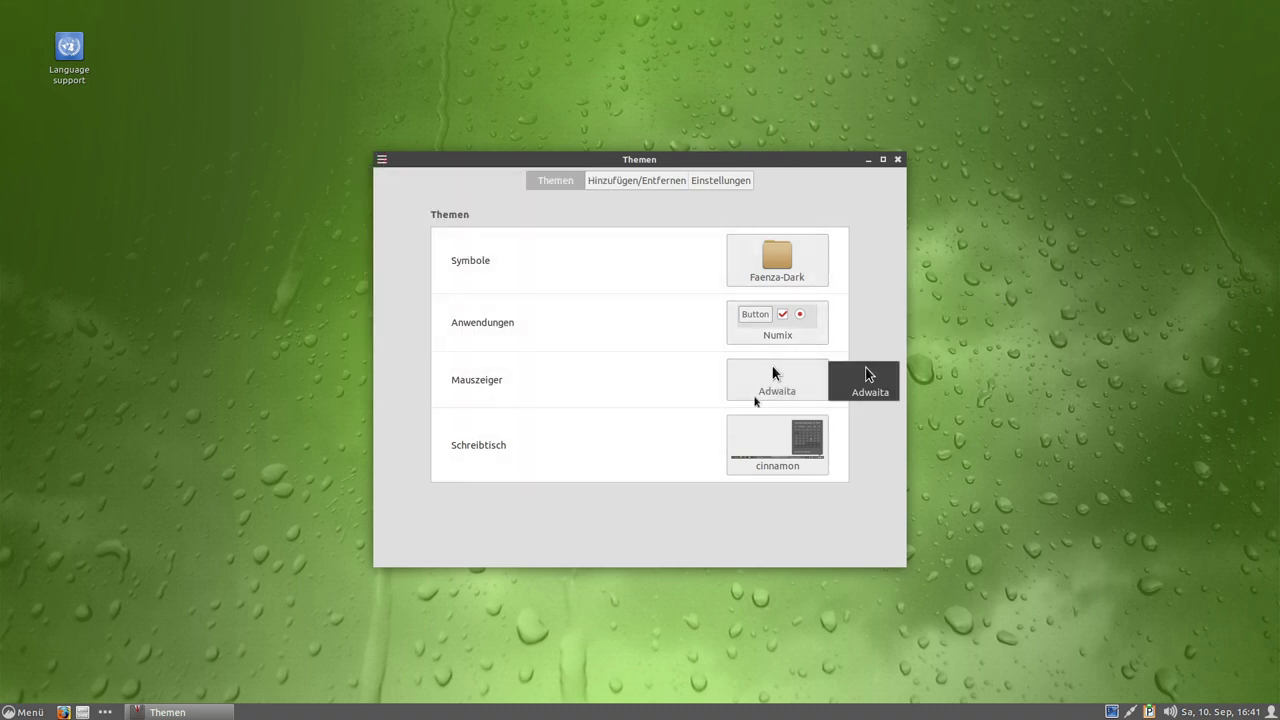
click(862, 374)
click(826, 442)
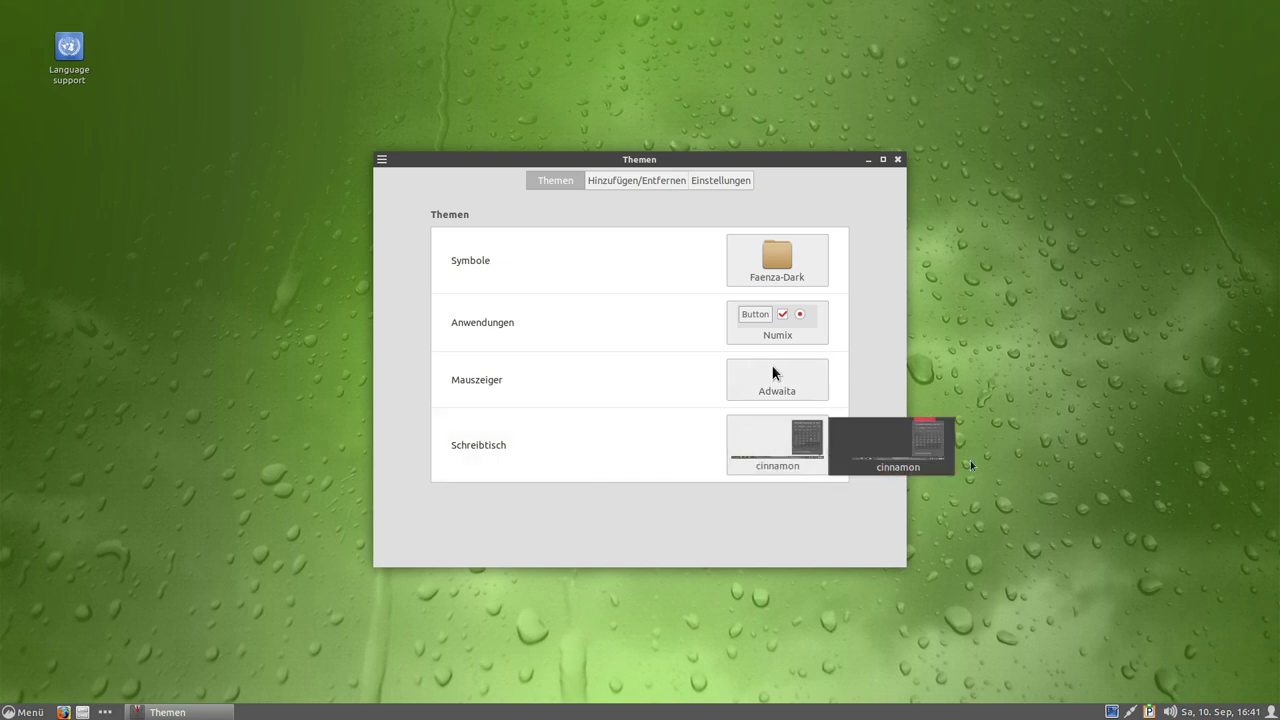
key(Escape)
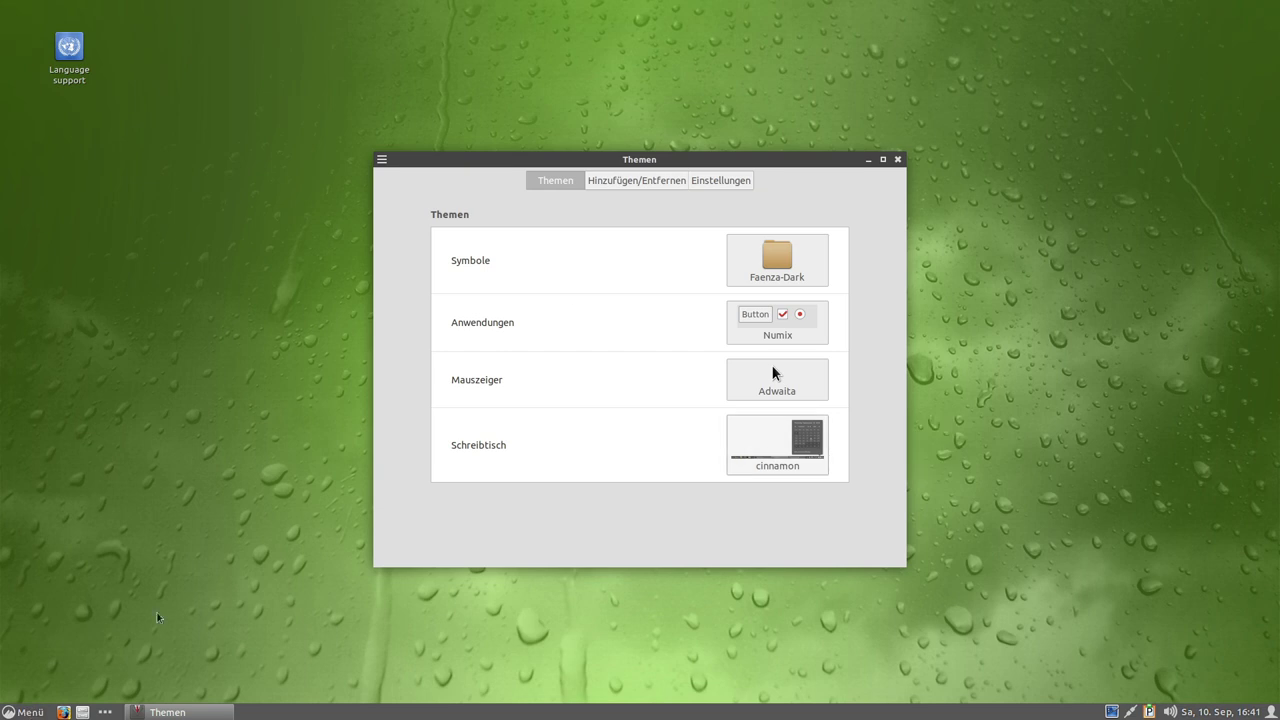
click(643, 180)
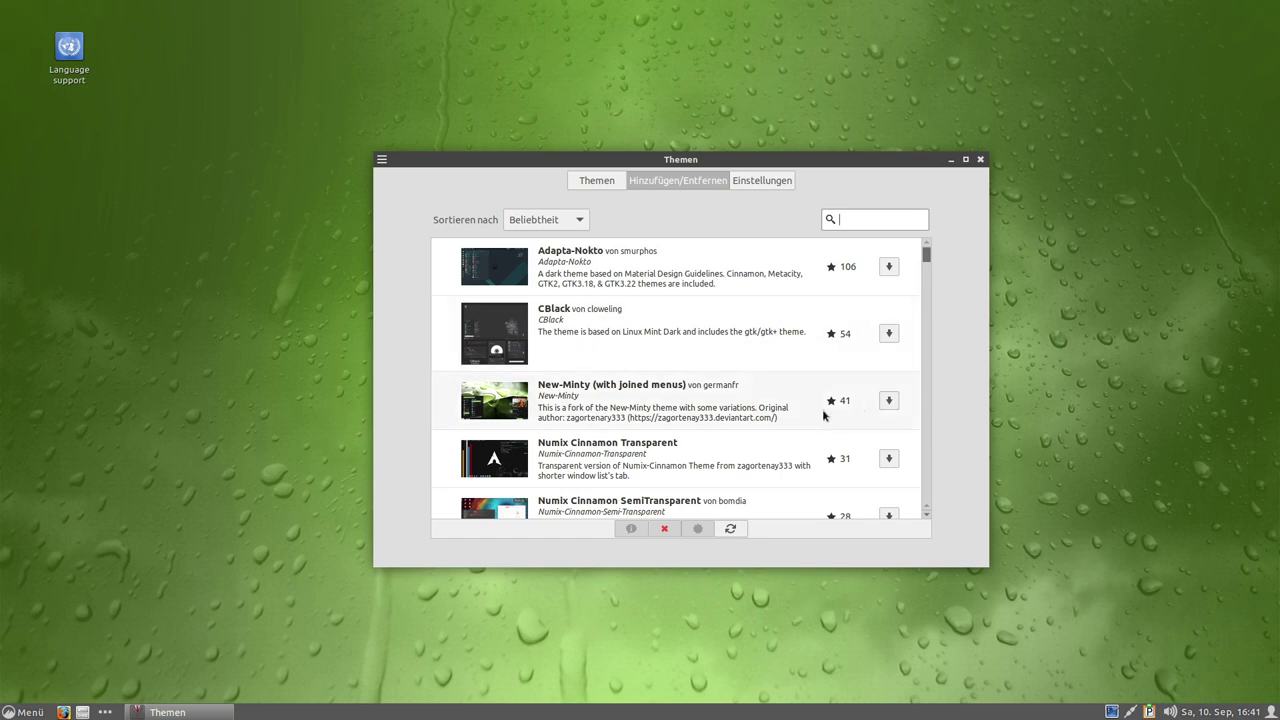
Download and install the Adapta-Nokto theme from Hinzufügen/Entfernen.
scroll(800, 415, down, 3)
scroll(793, 416, down, 7)
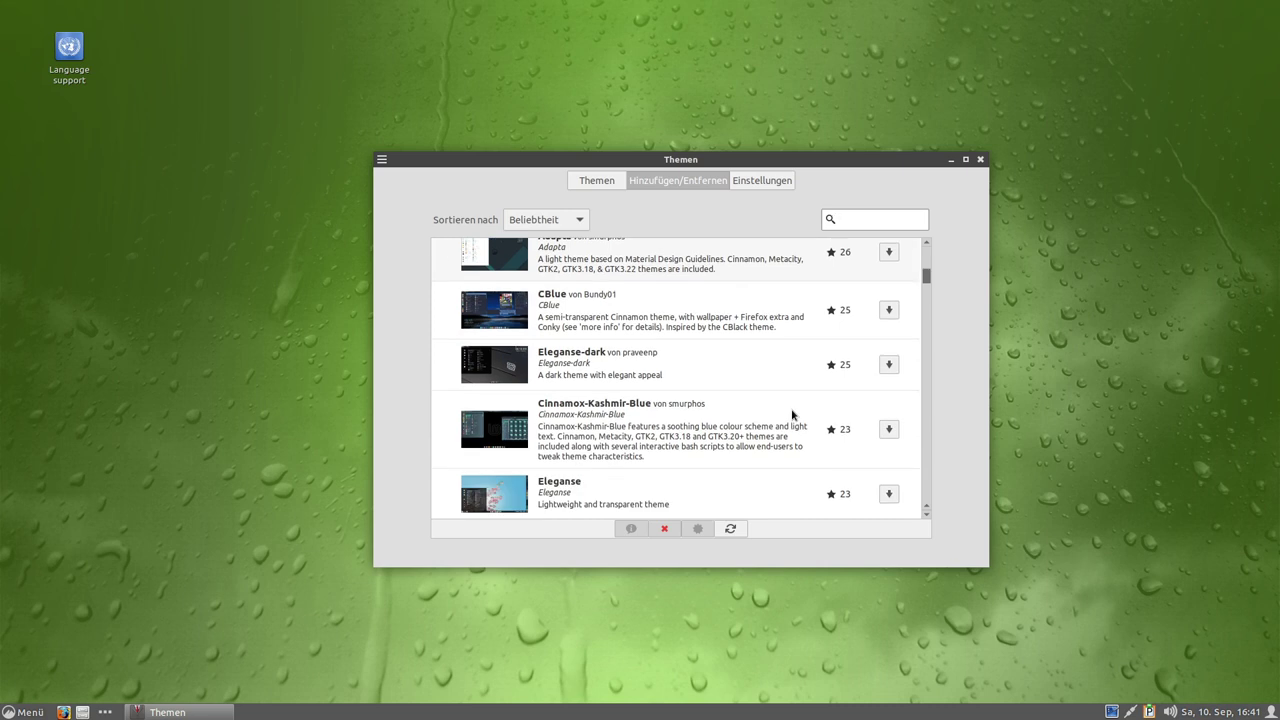
scroll(793, 416, down, 3)
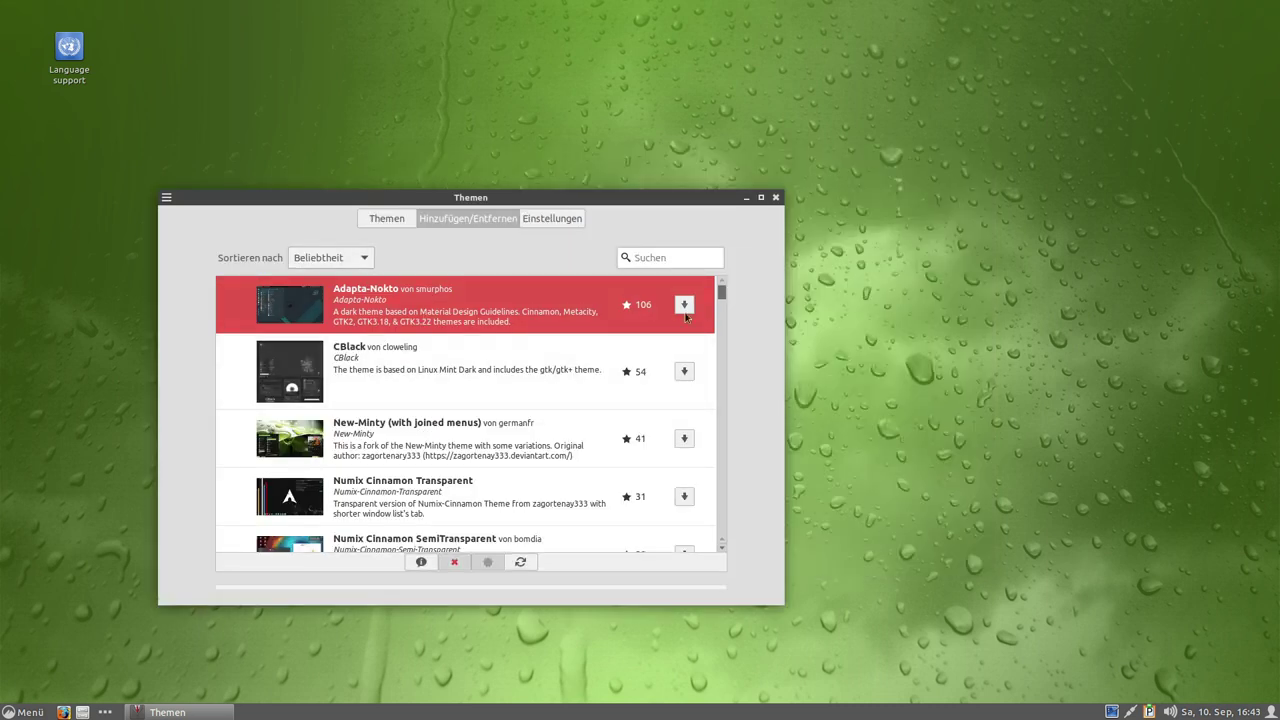
click(686, 314)
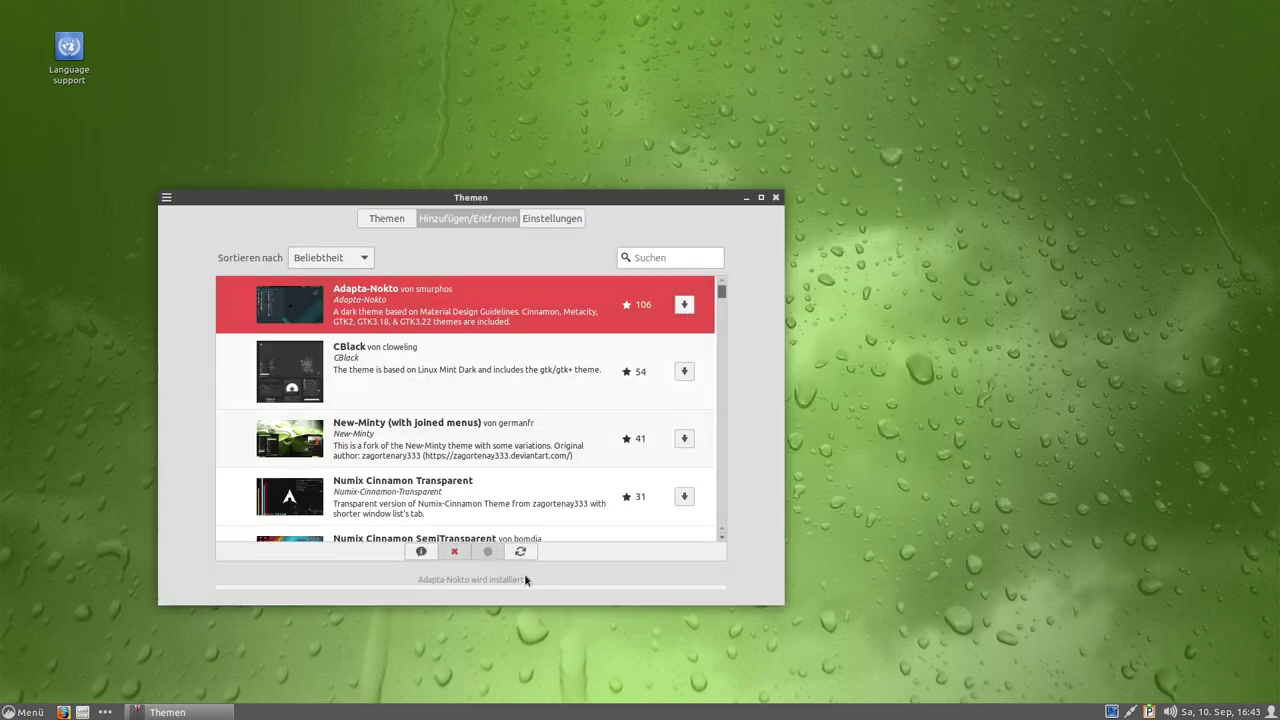
Back in Themen, apply Adapta-Nokto as the Anwendungen theme and move the window.
click(382, 221)
click(636, 293)
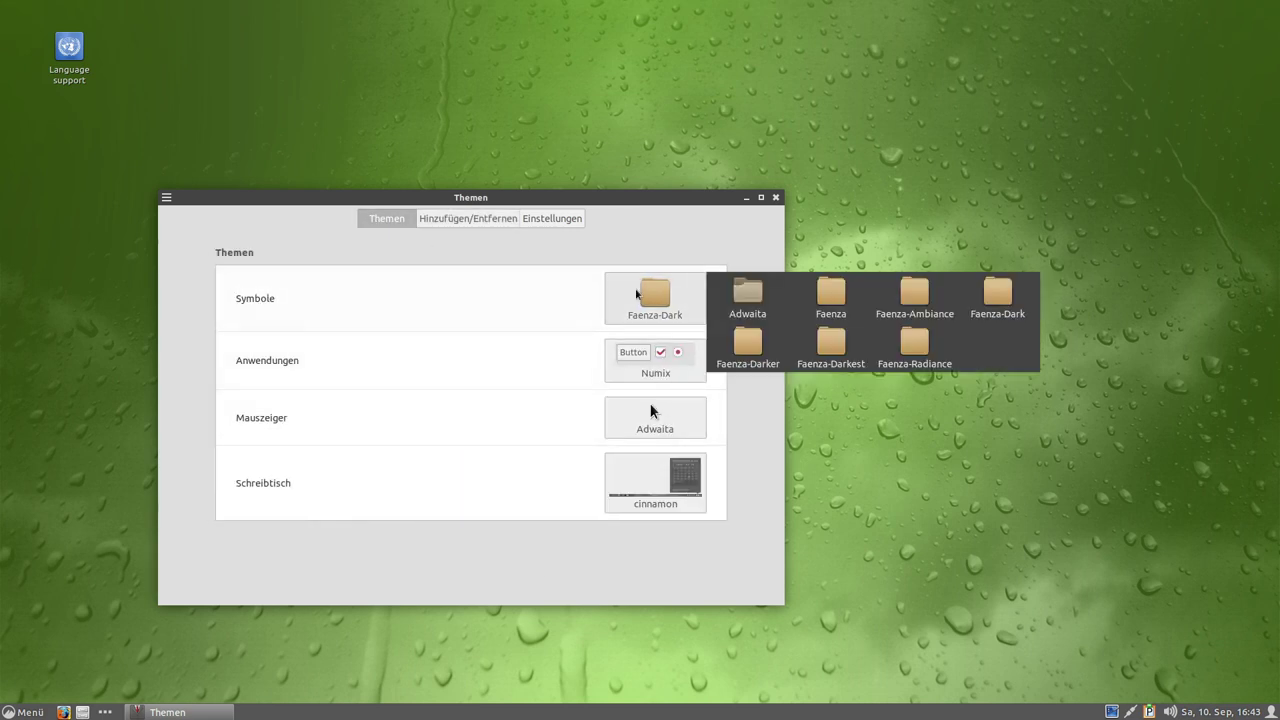
click(688, 372)
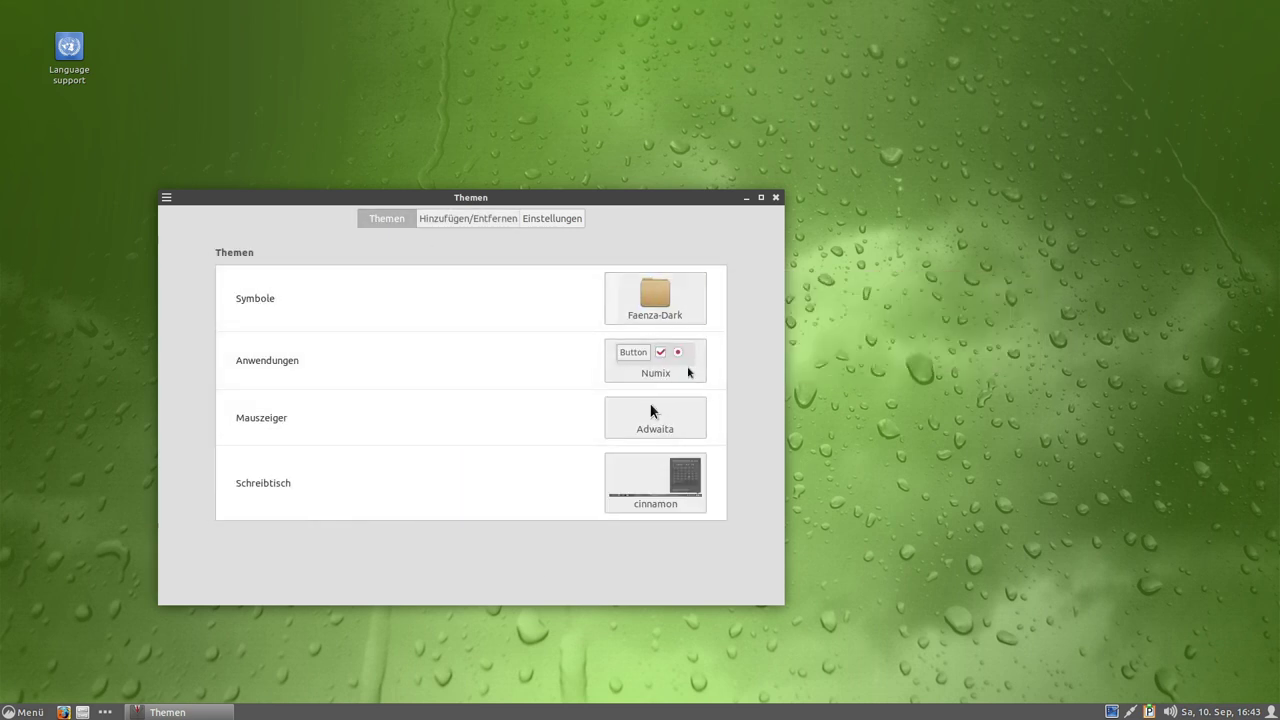
click(654, 363)
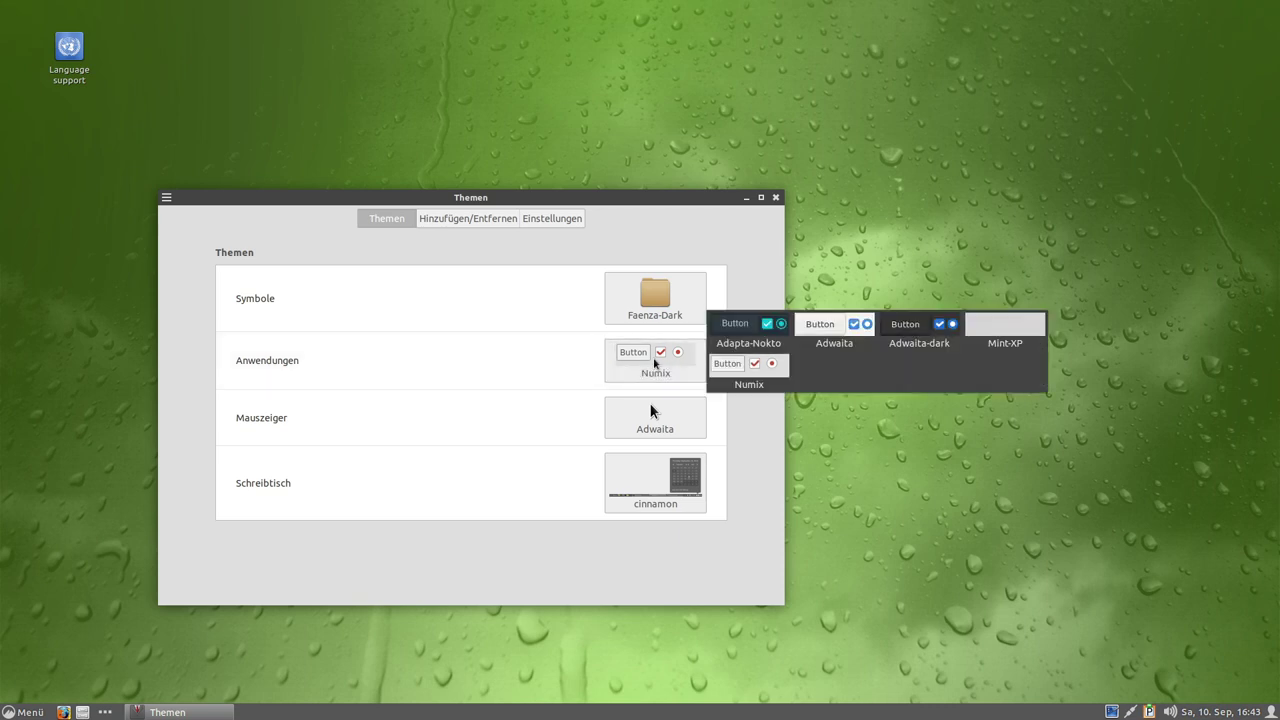
click(752, 334)
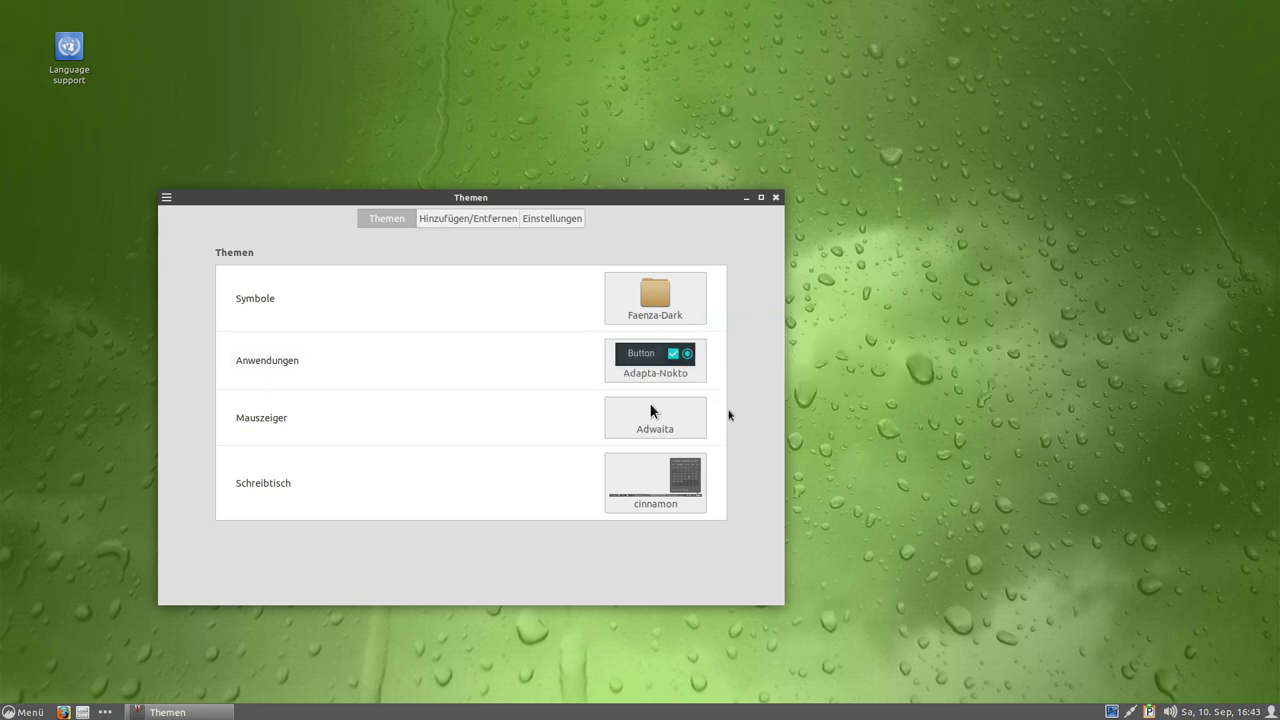
drag(580, 203, 765, 162)
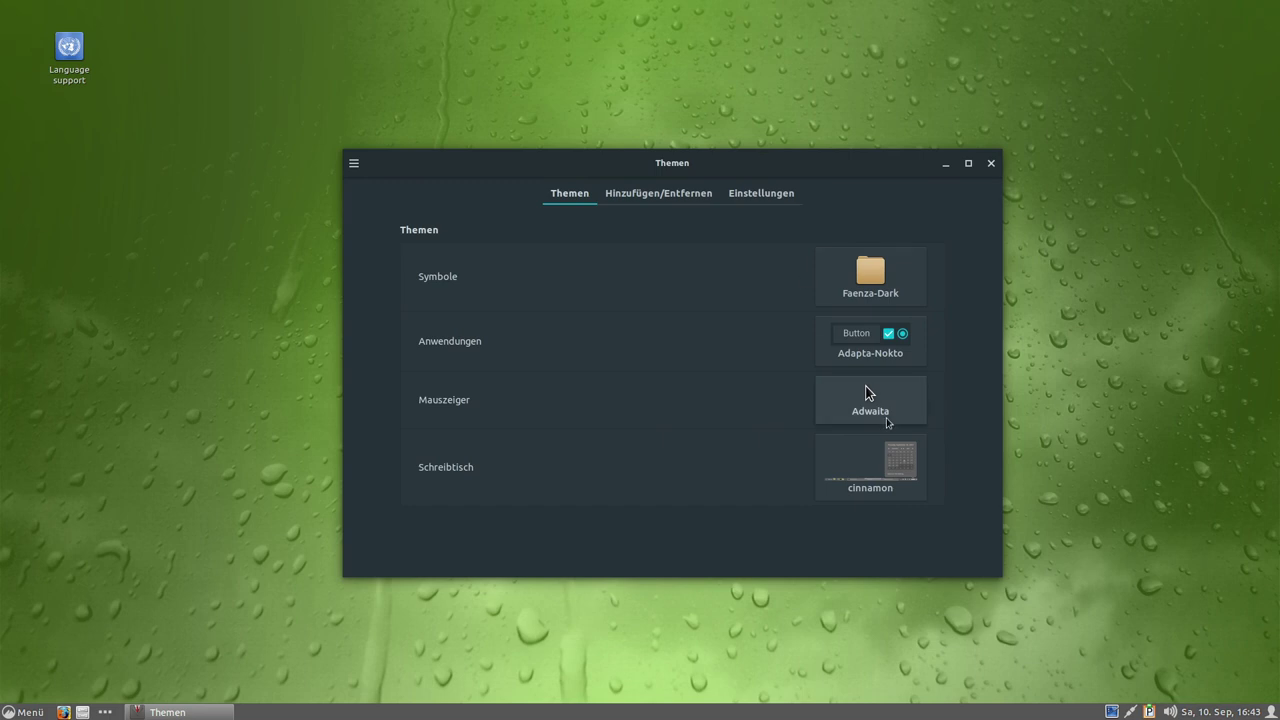
Set the Schreibtisch theme to Adapta-Nokto.
click(874, 331)
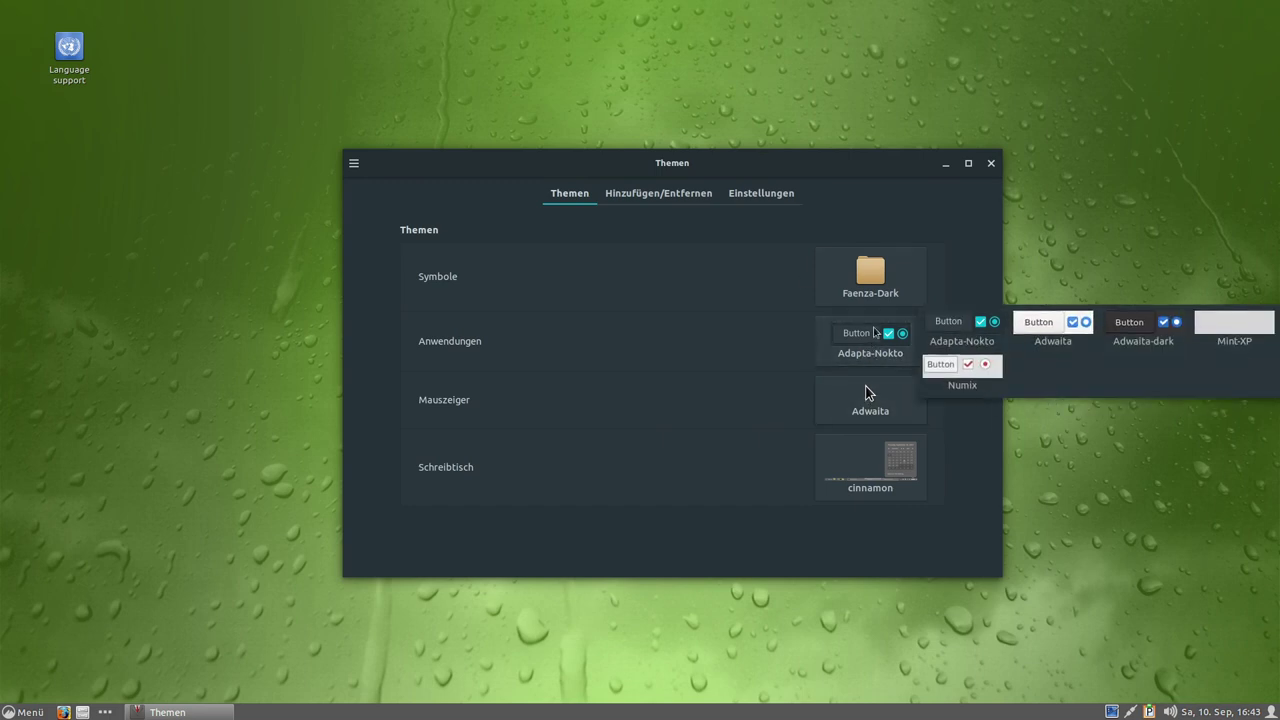
click(863, 447)
click(1115, 468)
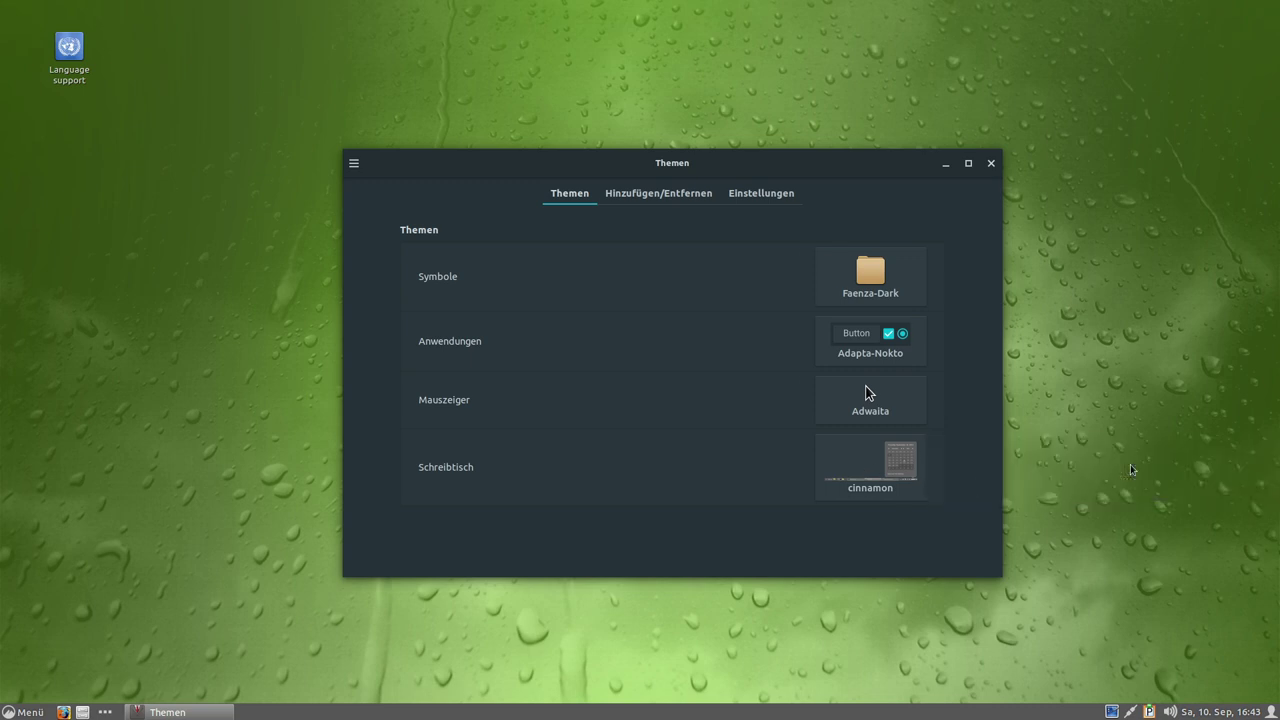
Check the darkened application menu and reposition the Themen window near the top.
click(30, 712)
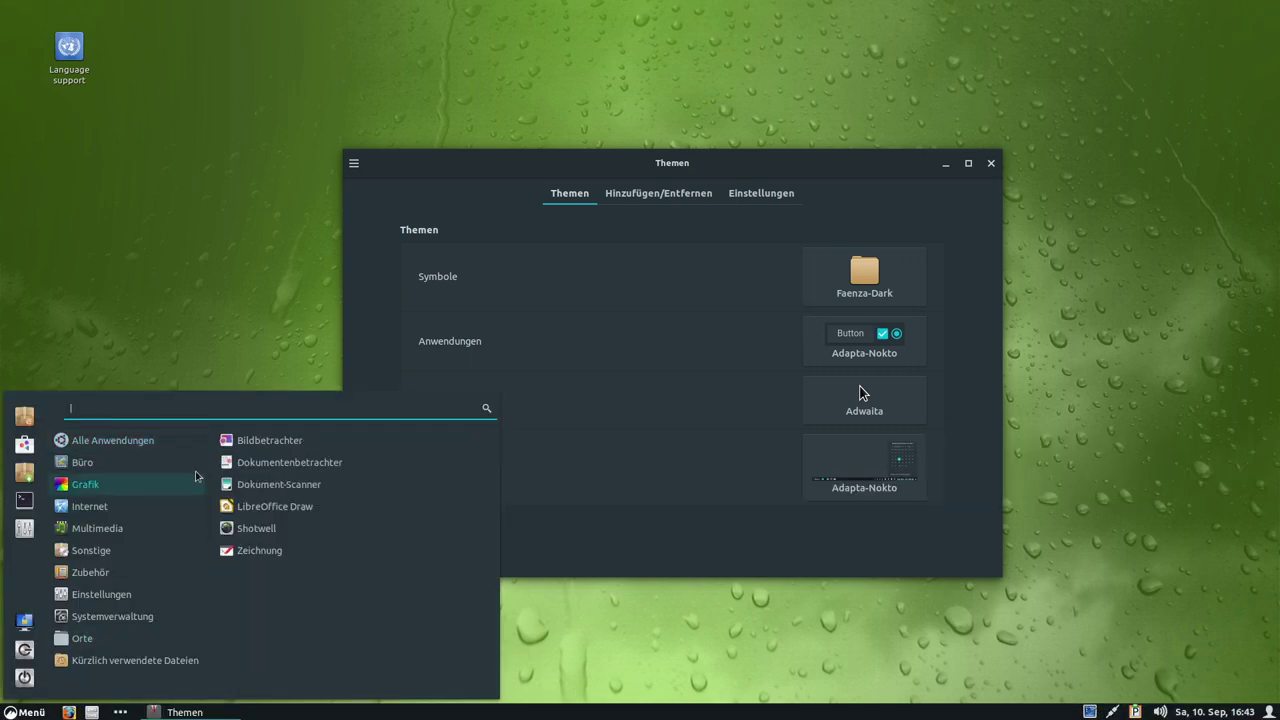
click(766, 474)
mouse_move(814, 163)
mouse_down()
mouse_move(861, 41)
mouse_move(810, 171)
mouse_up()
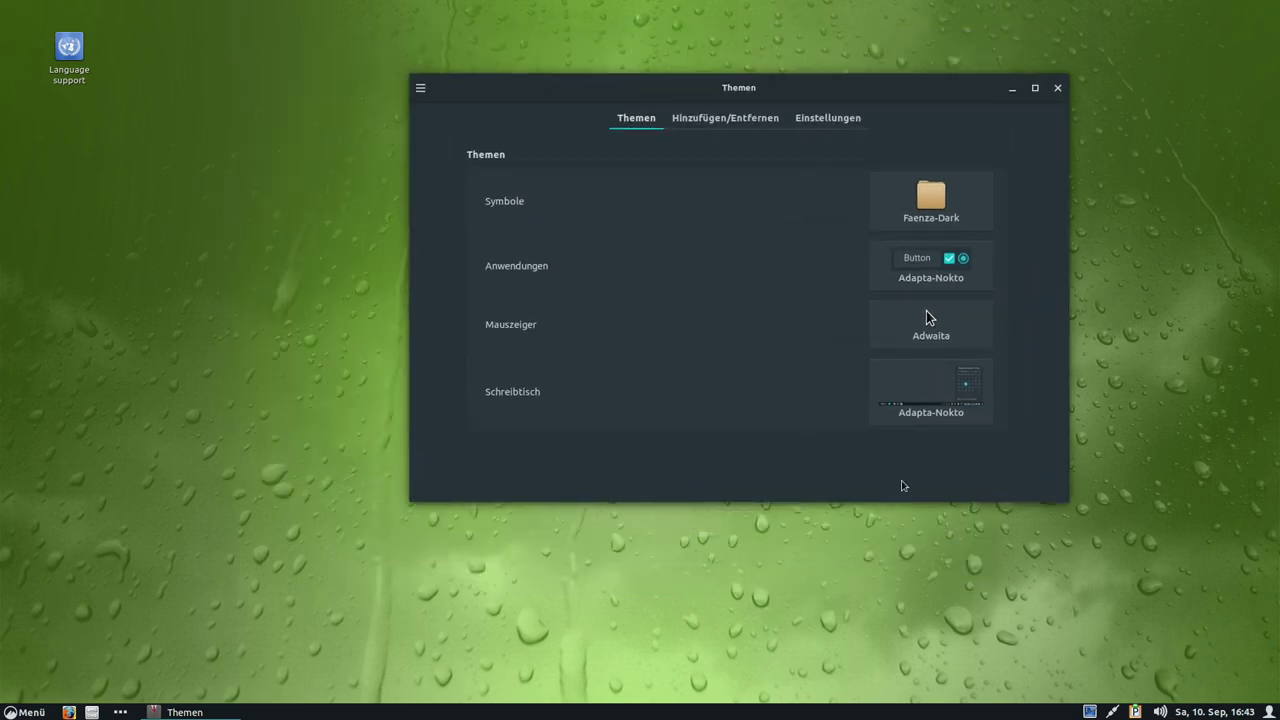
drag(811, 94, 906, 68)
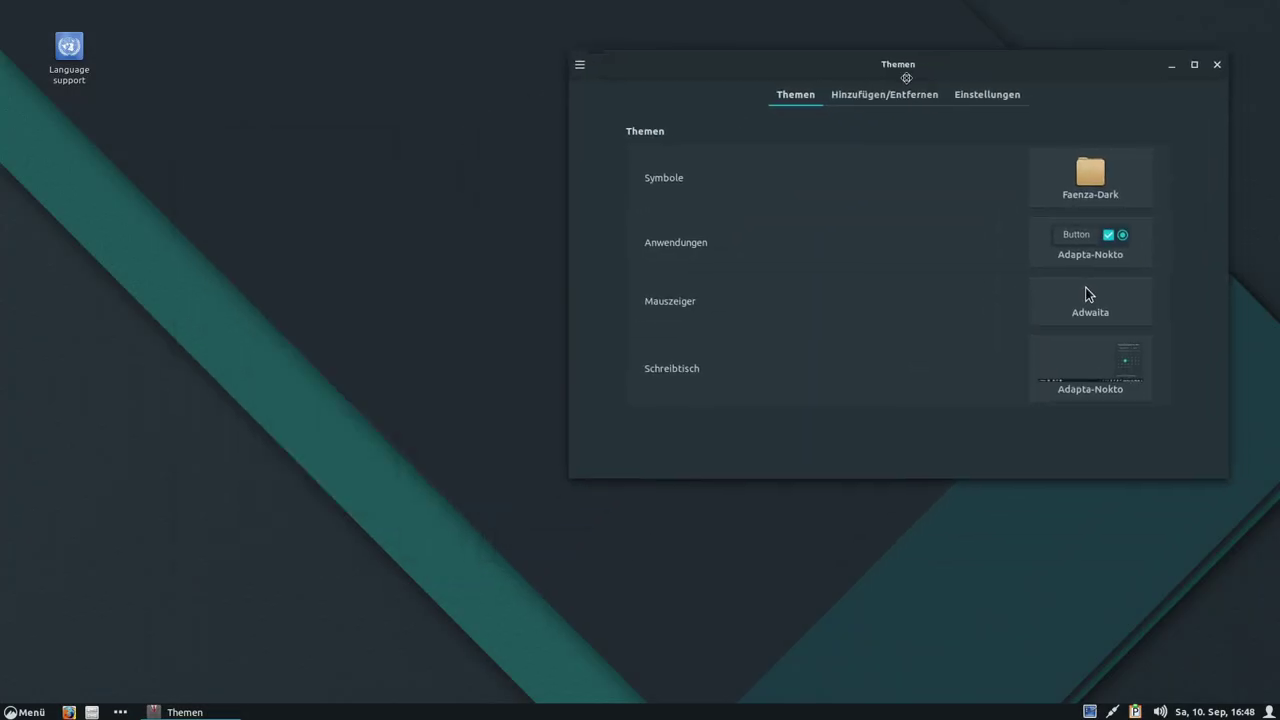
drag(906, 77, 926, 59)
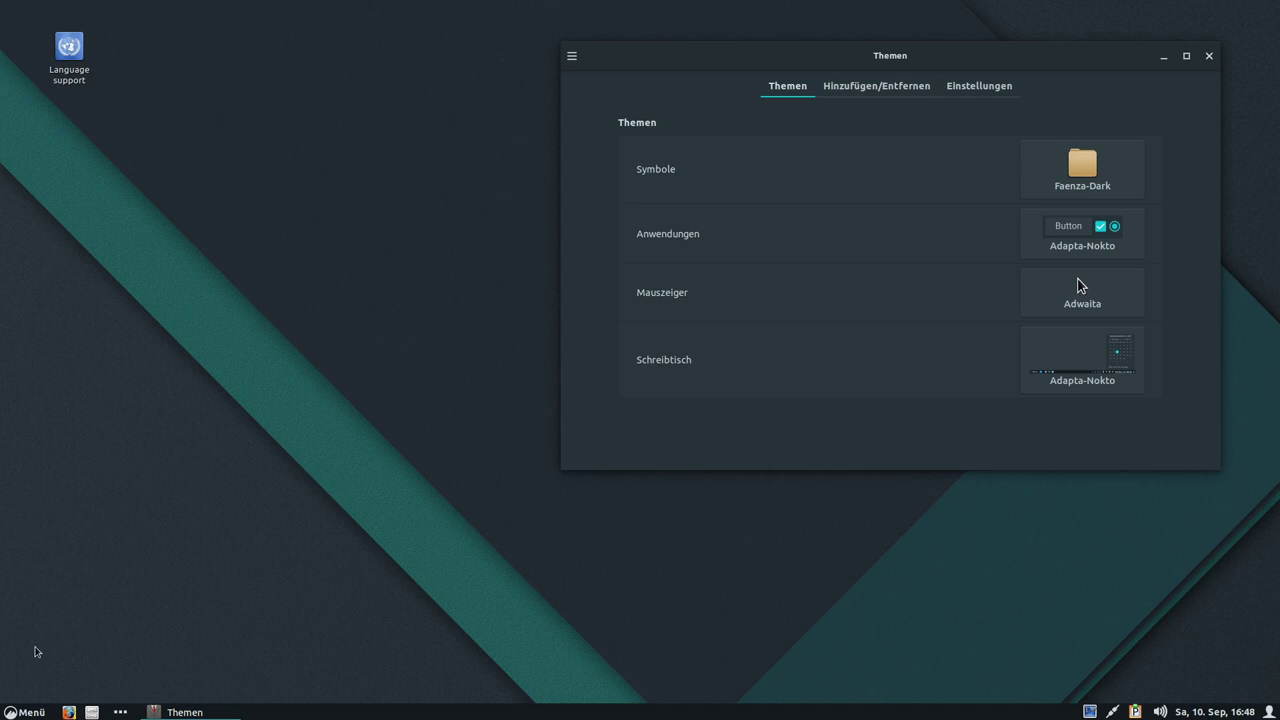
Check the dark menu, then select Adapta-Nokto in the downloadable themes list.
click(20, 712)
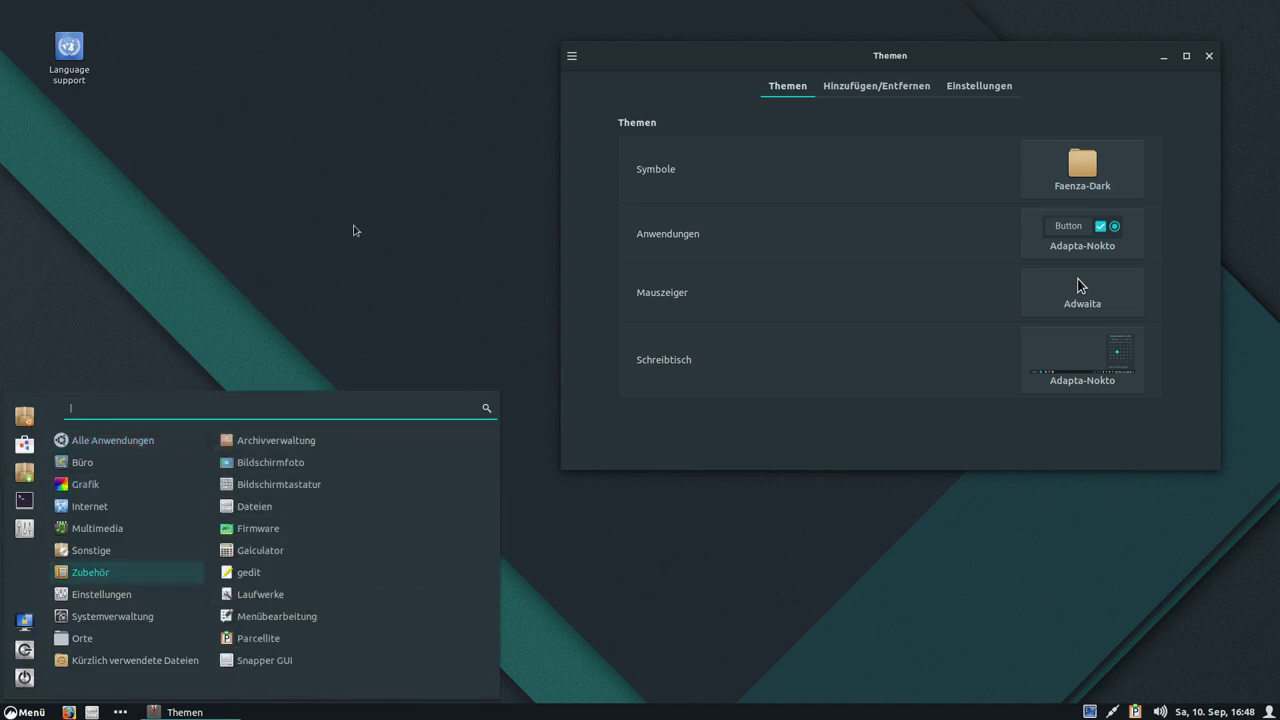
click(975, 60)
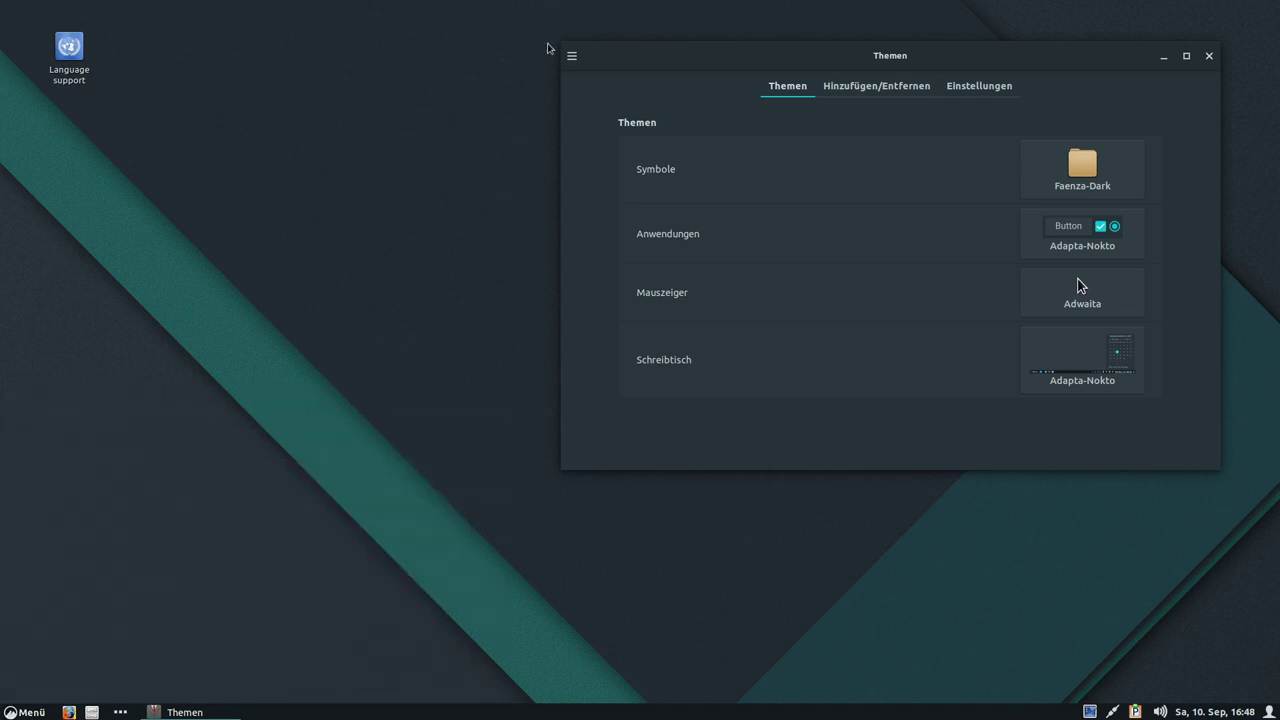
drag(825, 63, 691, 105)
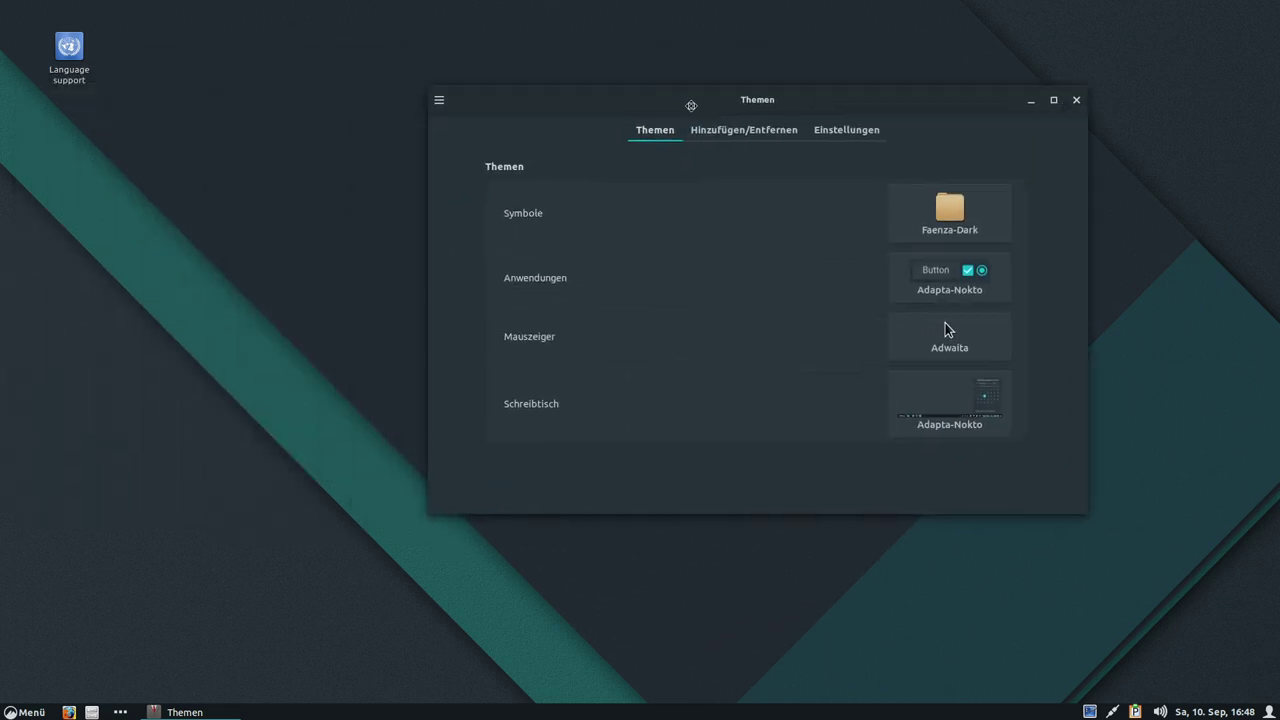
click(705, 131)
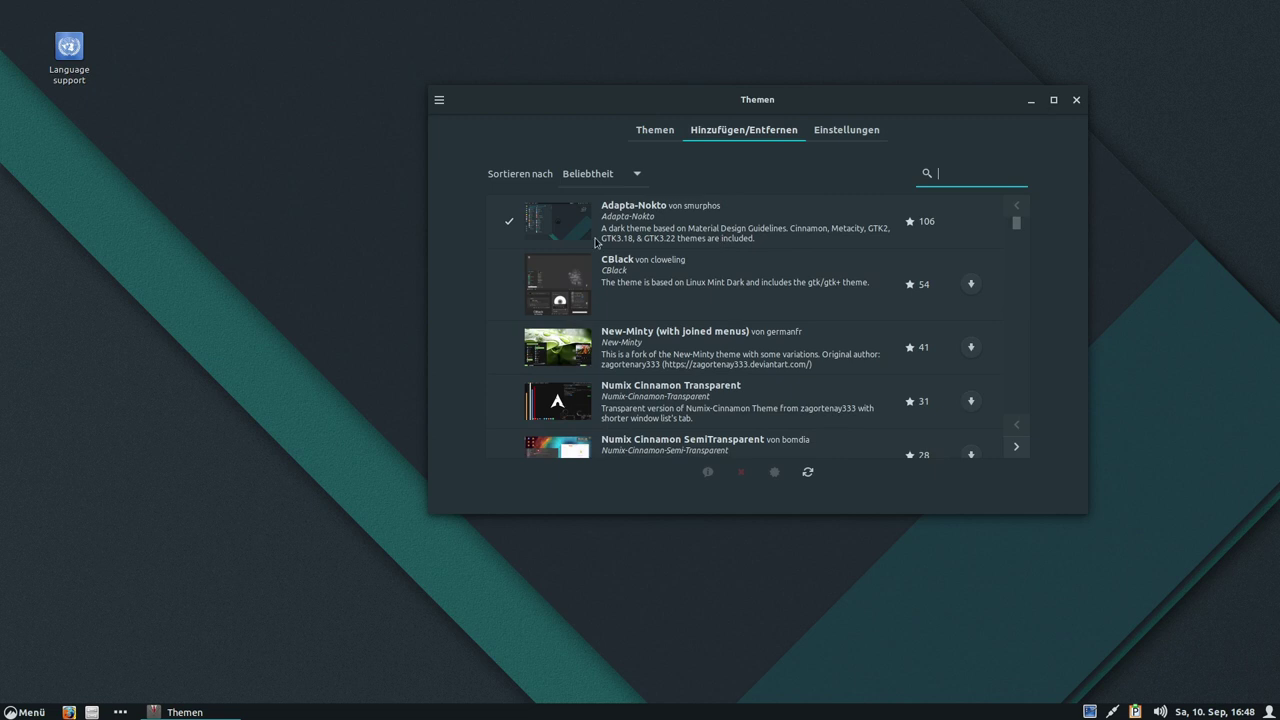
click(660, 220)
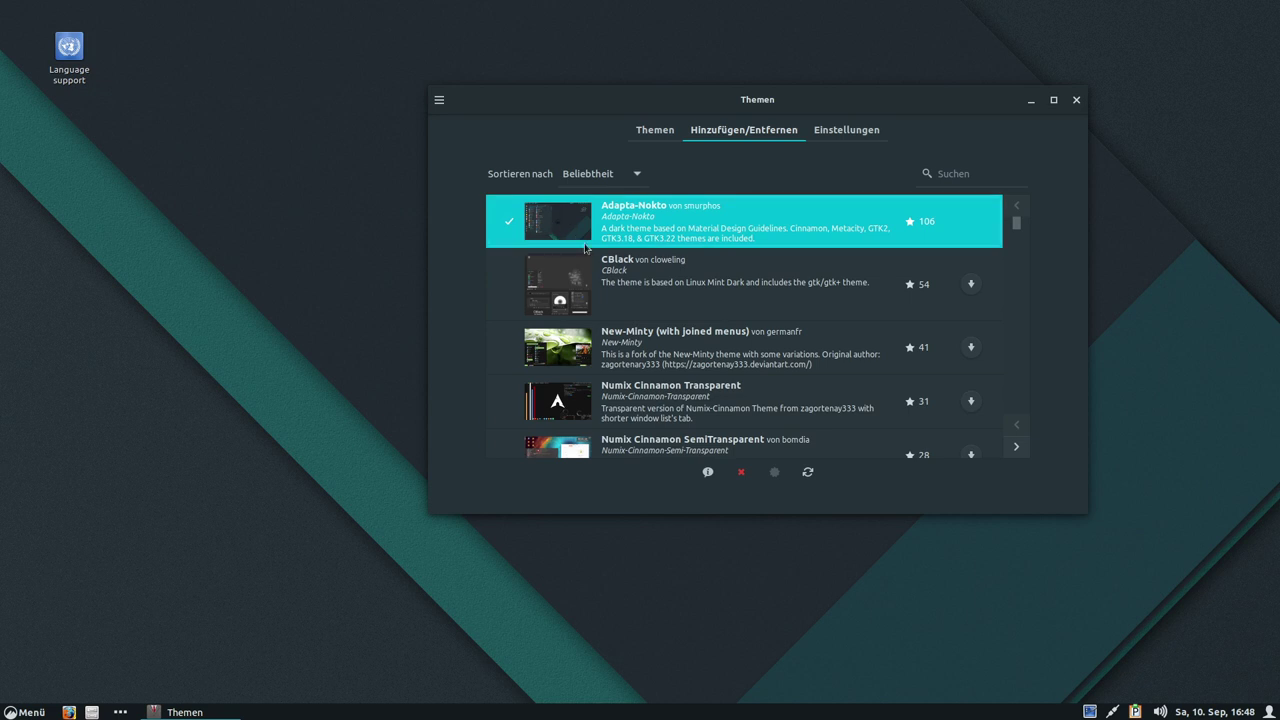
Close the Themen window and launch the web browser from the menu.
drag(683, 104, 647, 277)
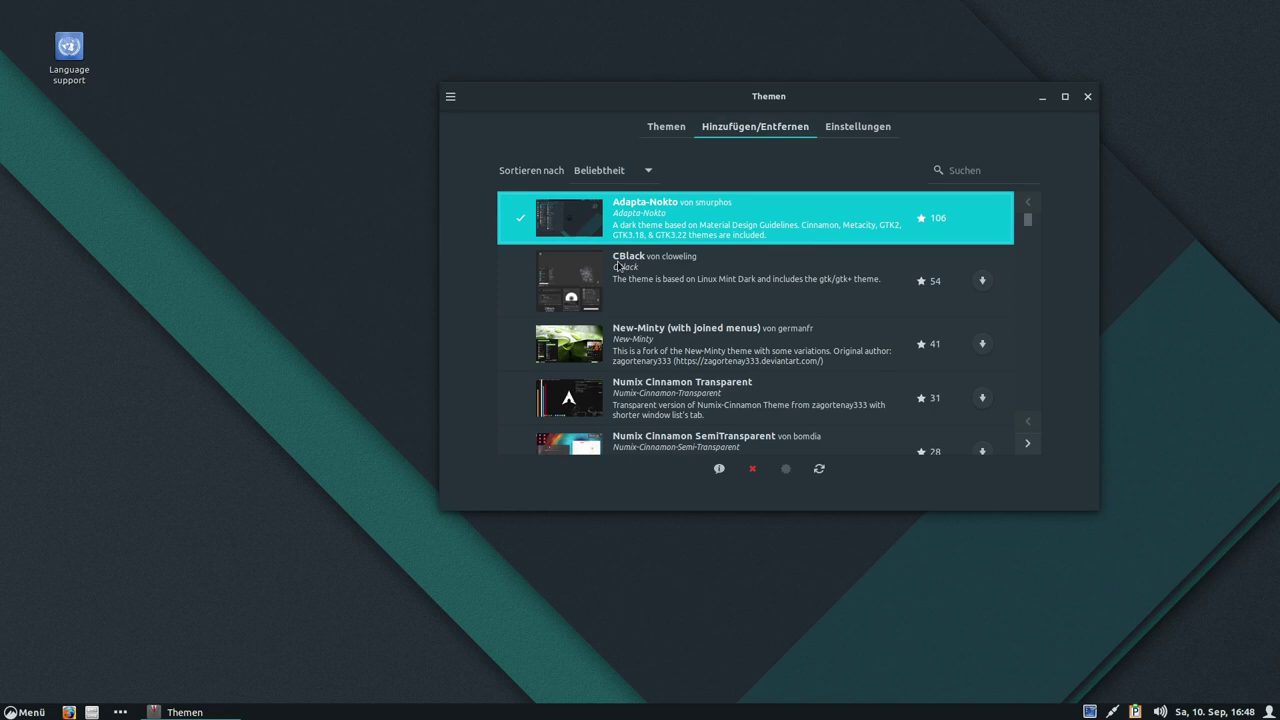
click(1087, 96)
click(20, 708)
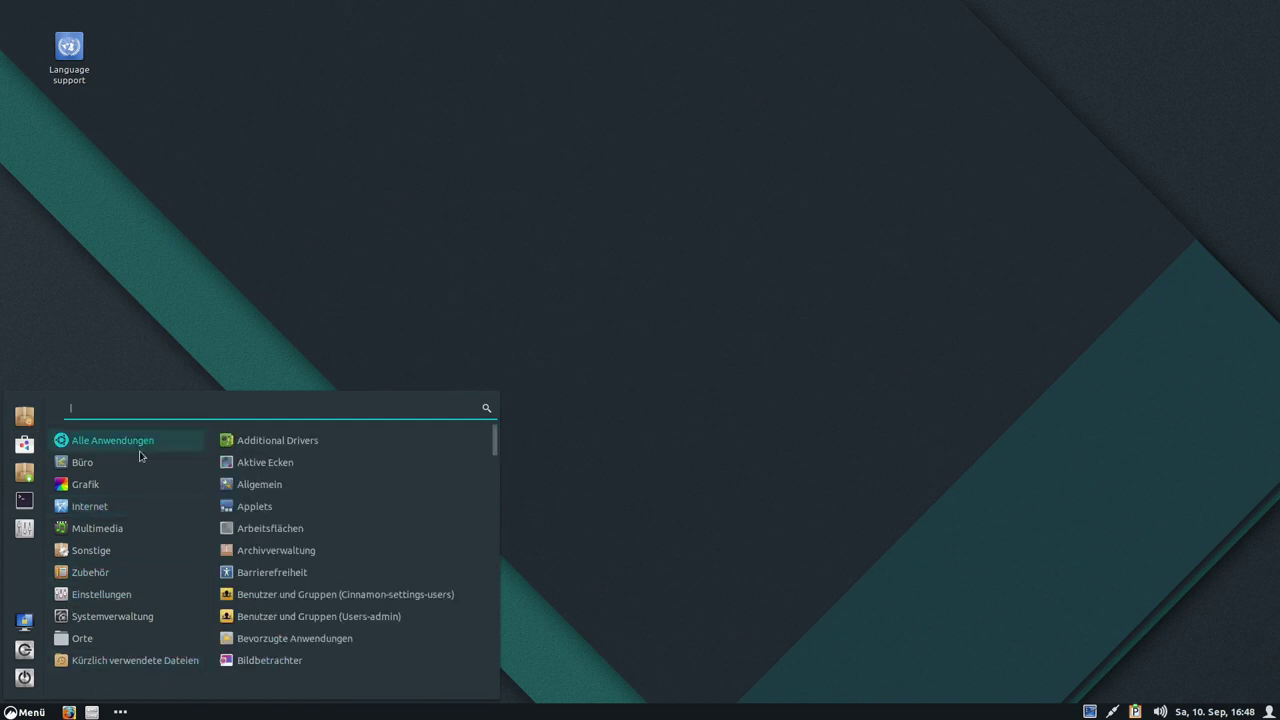
click(69, 712)
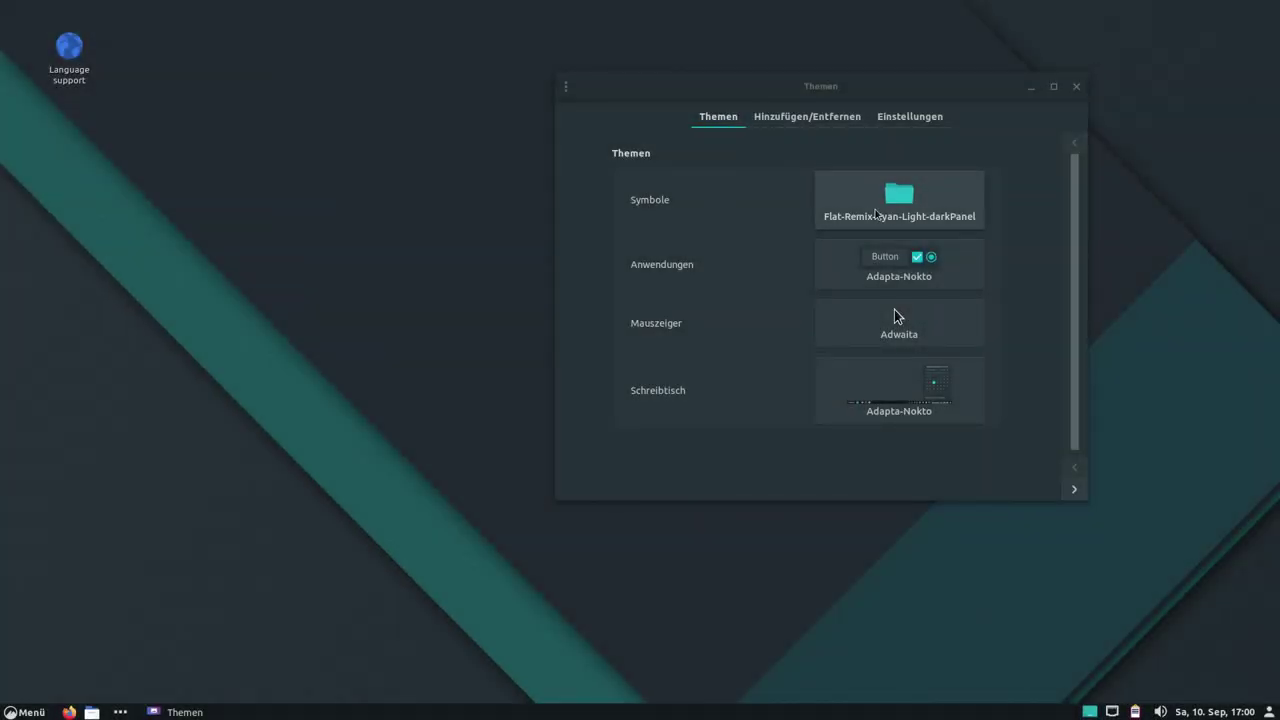
Check the icon theme choices, browse the menu categories and open the home folder.
click(940, 195)
click(566, 211)
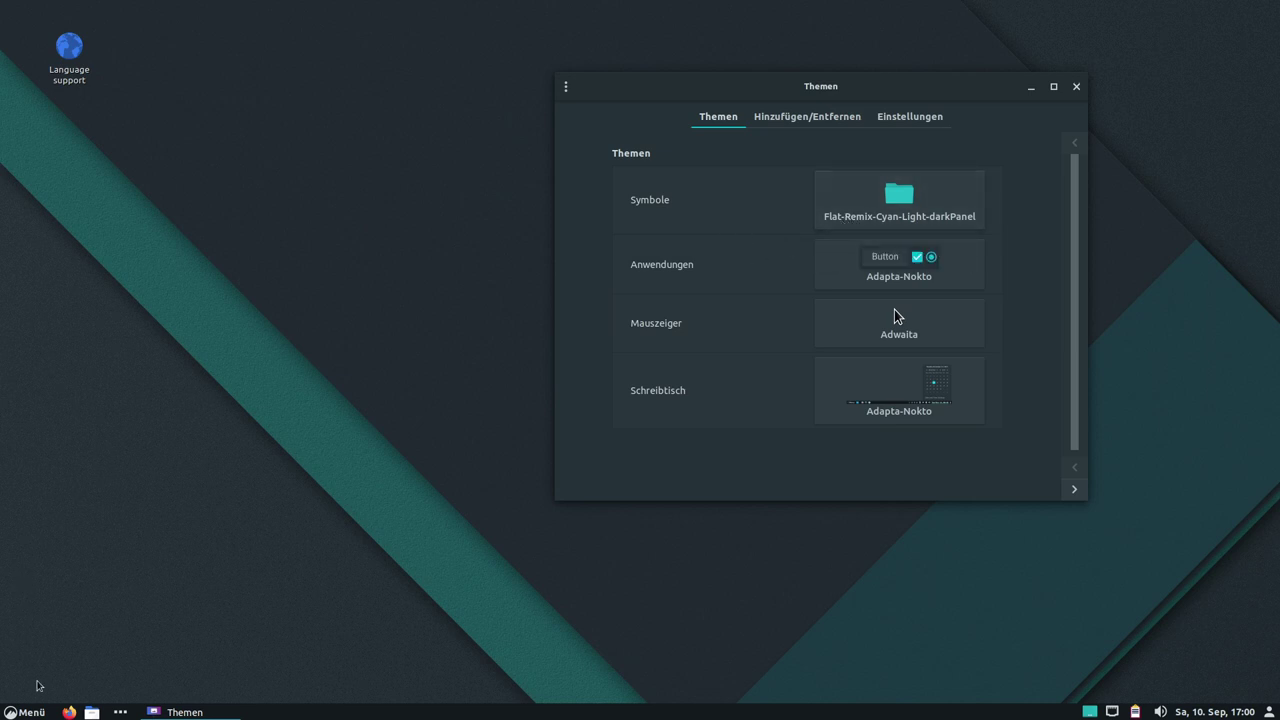
click(30, 712)
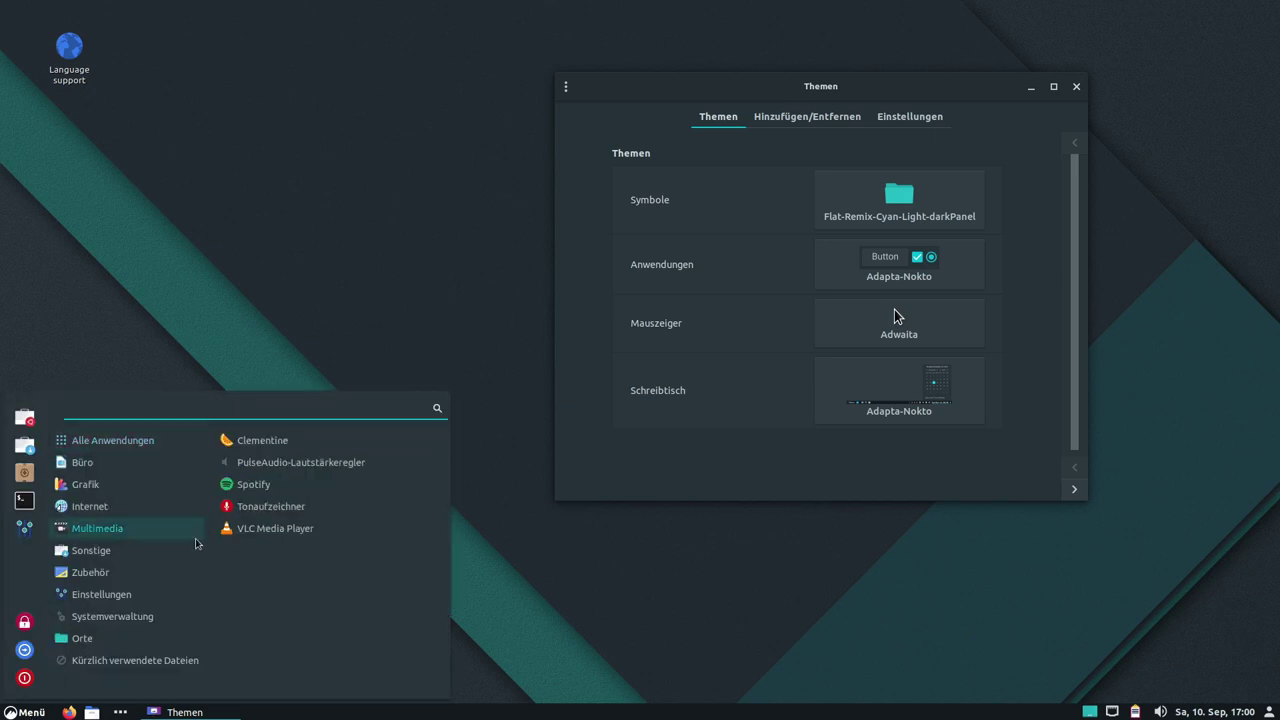
mouse_move(85, 507)
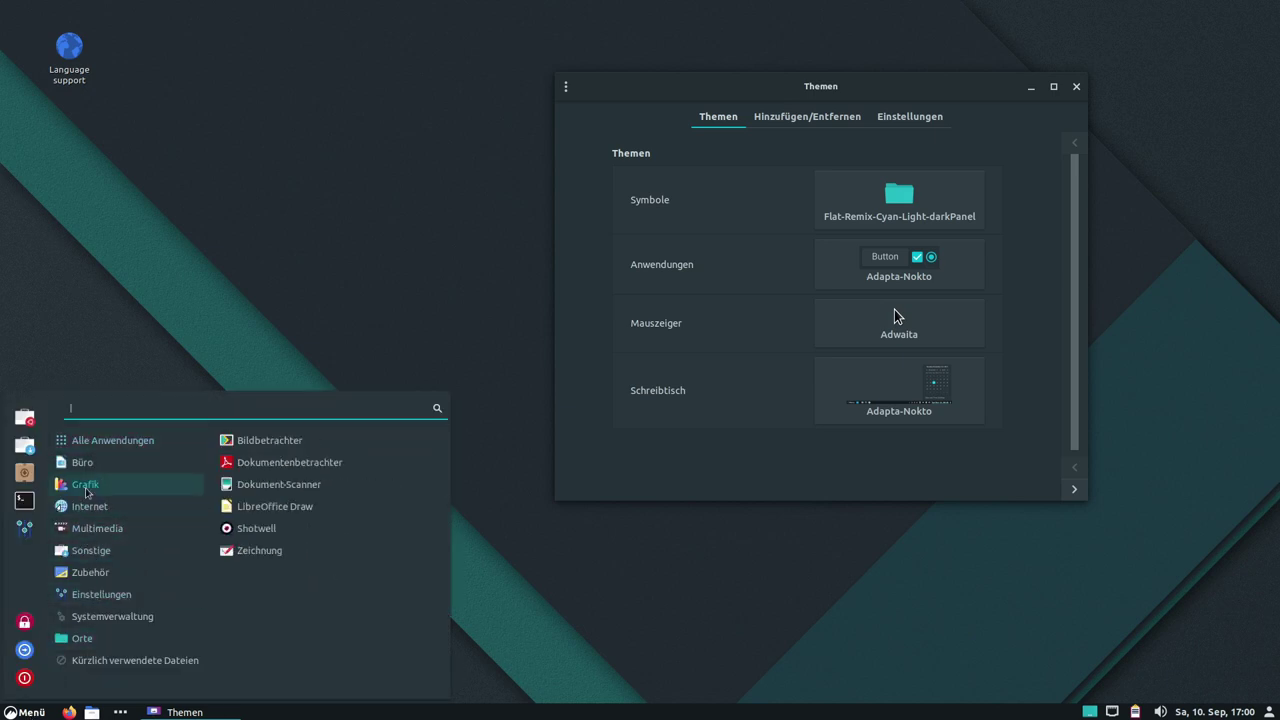
mouse_move(92, 468)
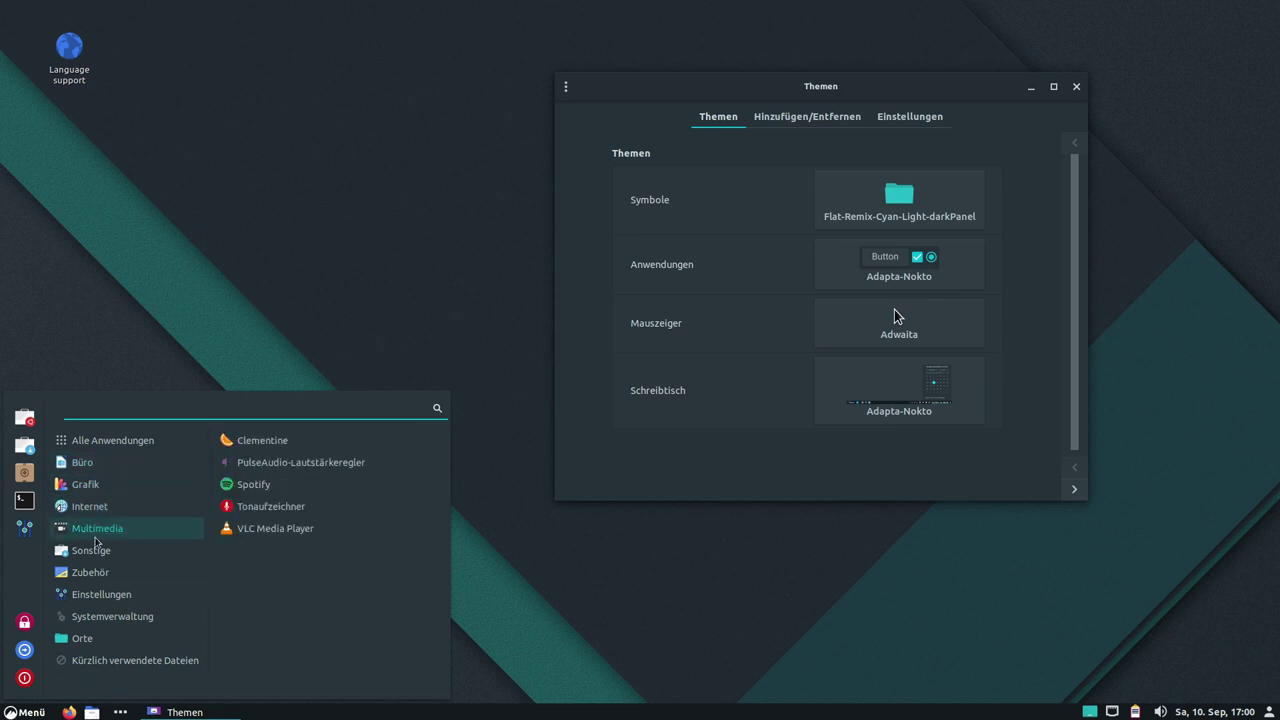
mouse_move(93, 577)
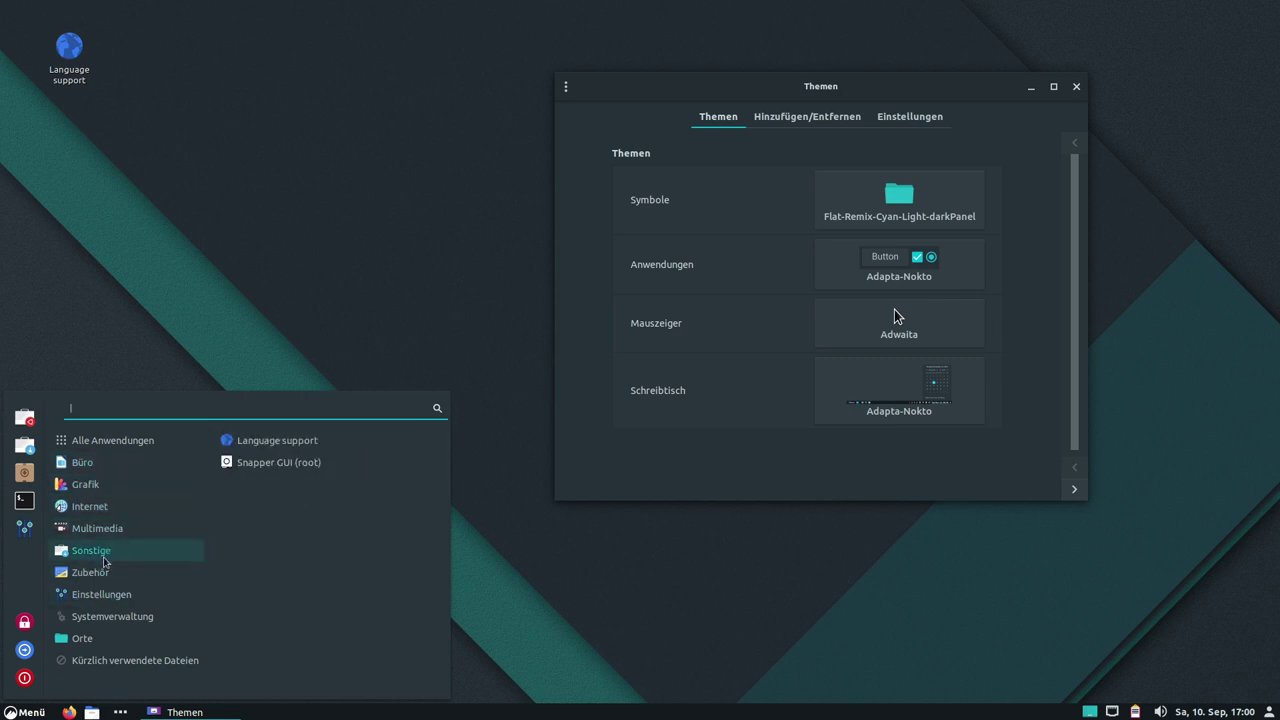
mouse_move(88, 638)
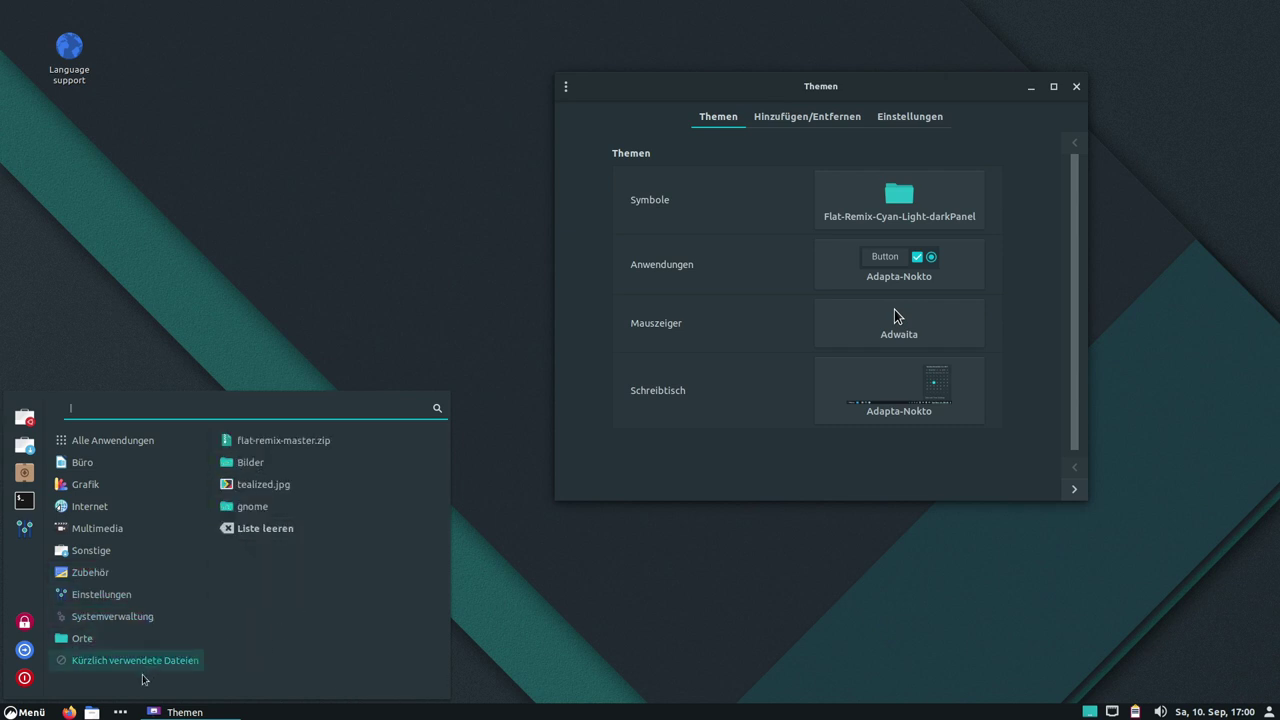
click(91, 712)
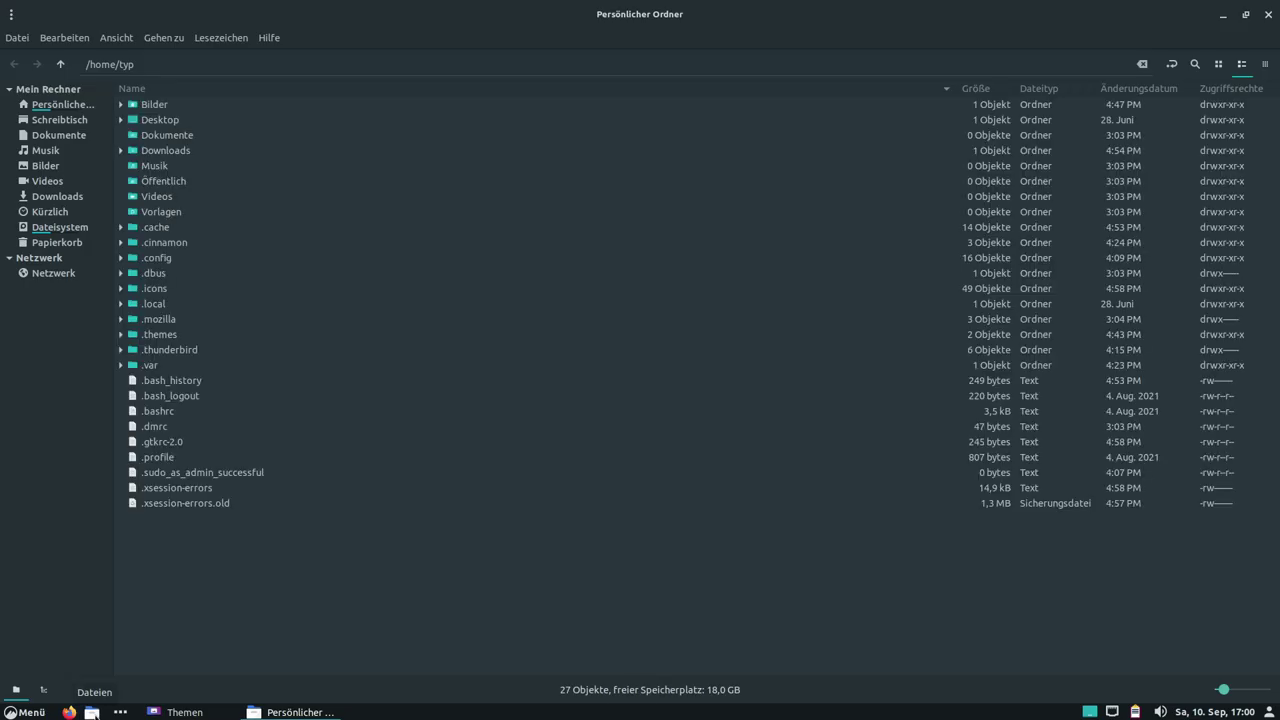
Visit Desktop and return home in Nemo, then hide hidden files with Ctrl+H.
click(59, 119)
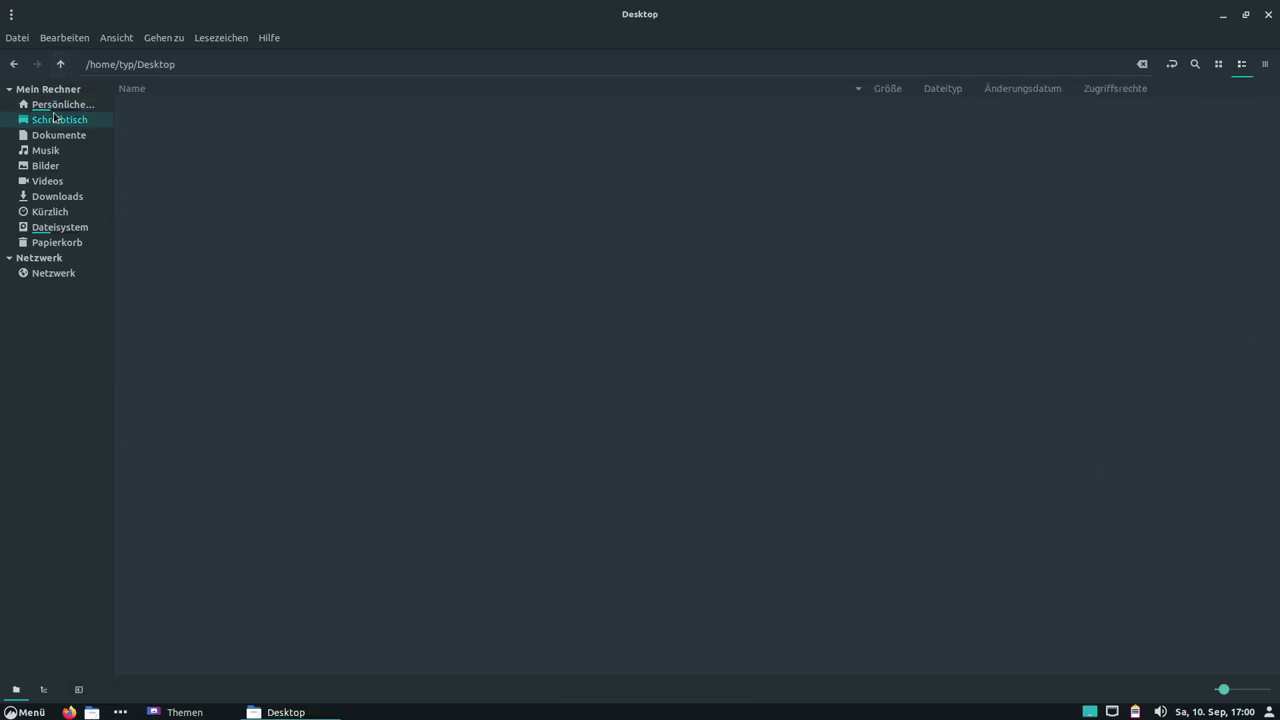
click(62, 104)
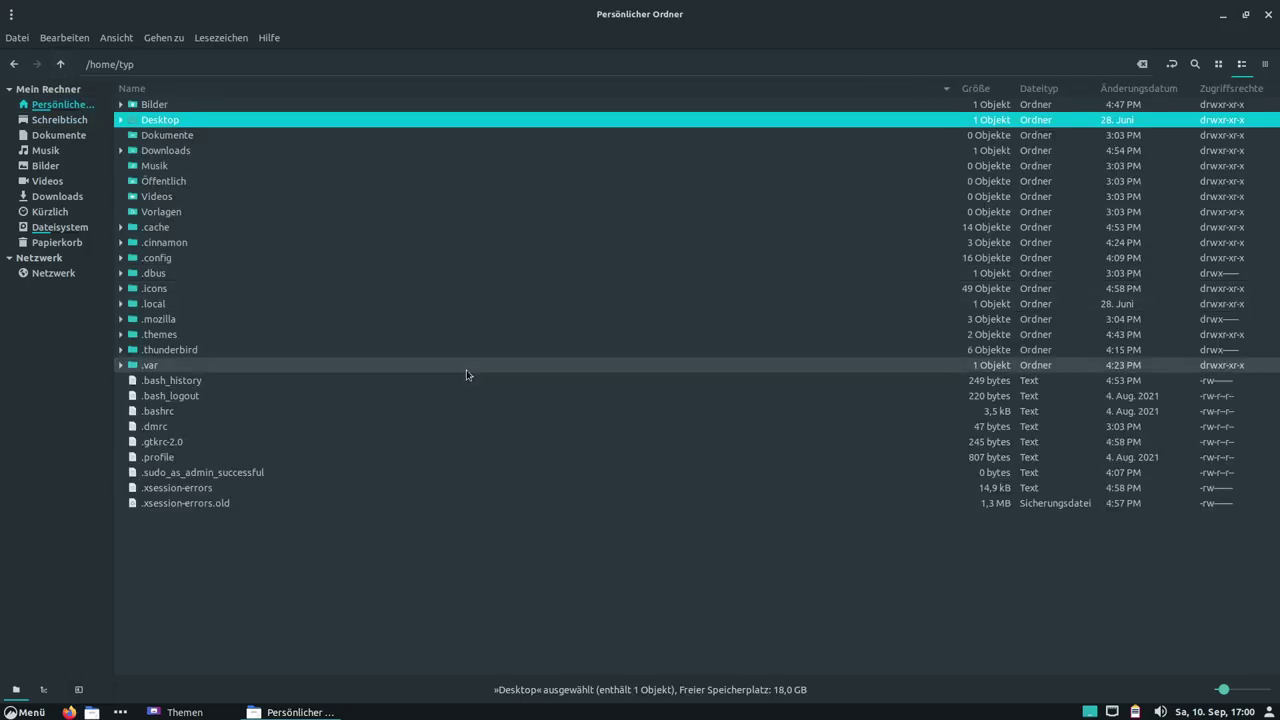
key(ctrl+l)
key(Escape)
key(ctrl+h)
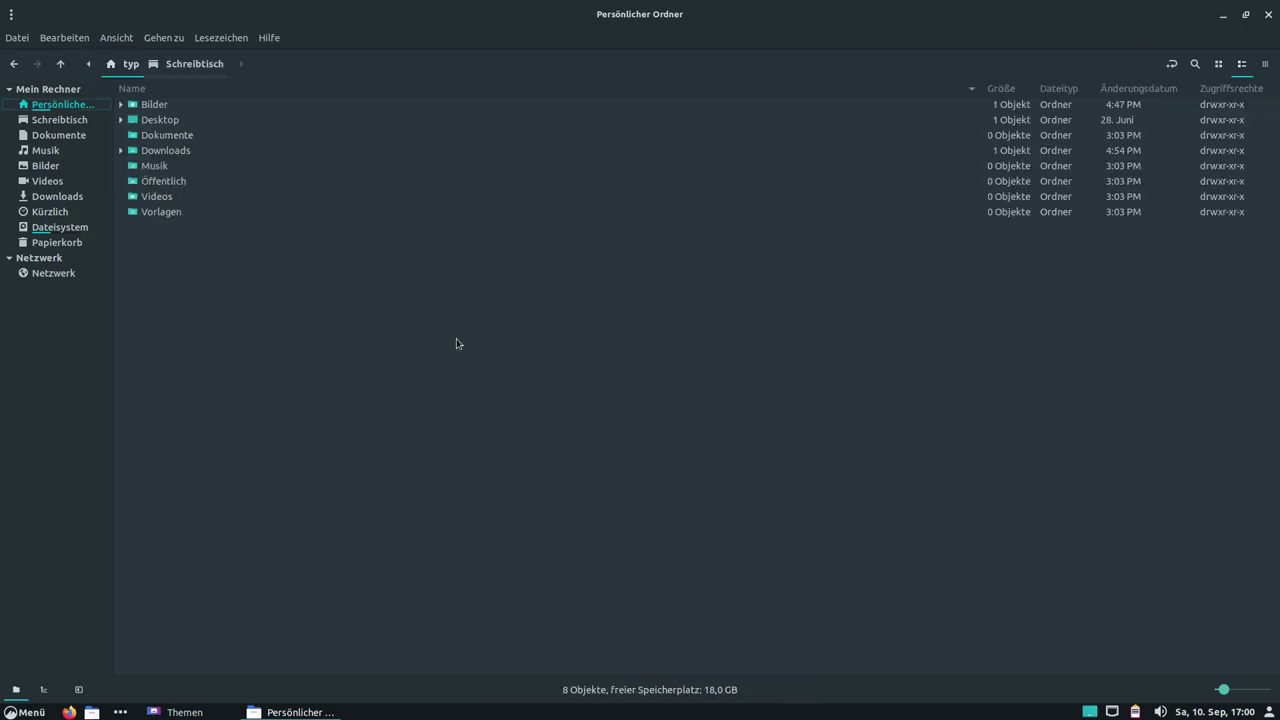
scroll(530, 337, up, 4)
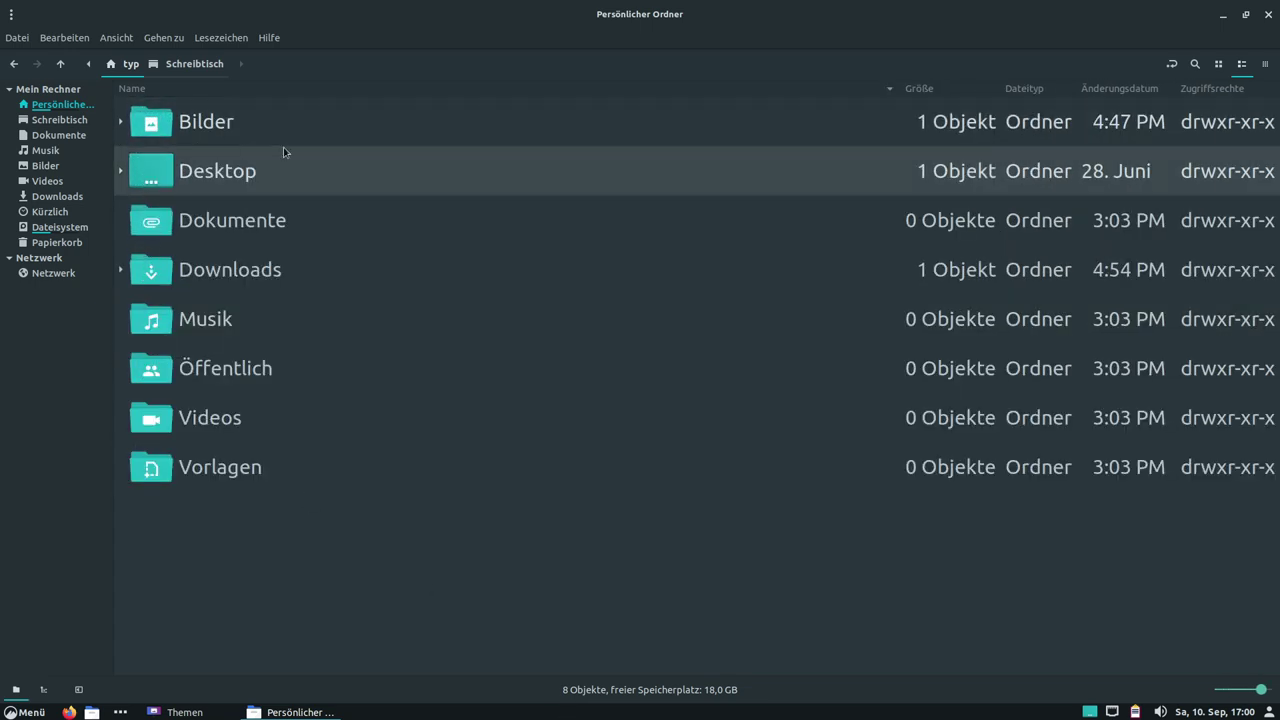
Show the home folders as icons, restore Nemo to a smaller window, and shift Themen.
click(1218, 63)
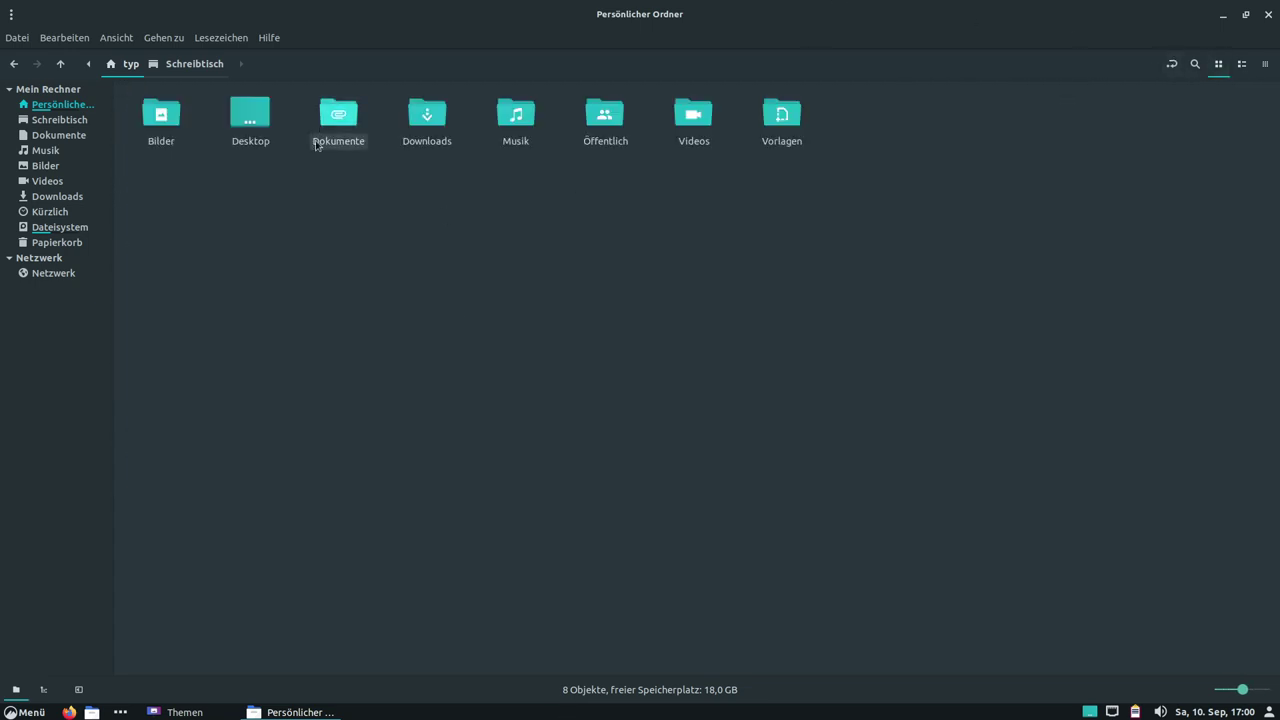
scroll(596, 314, up, 3)
scroll(596, 317, down, 1)
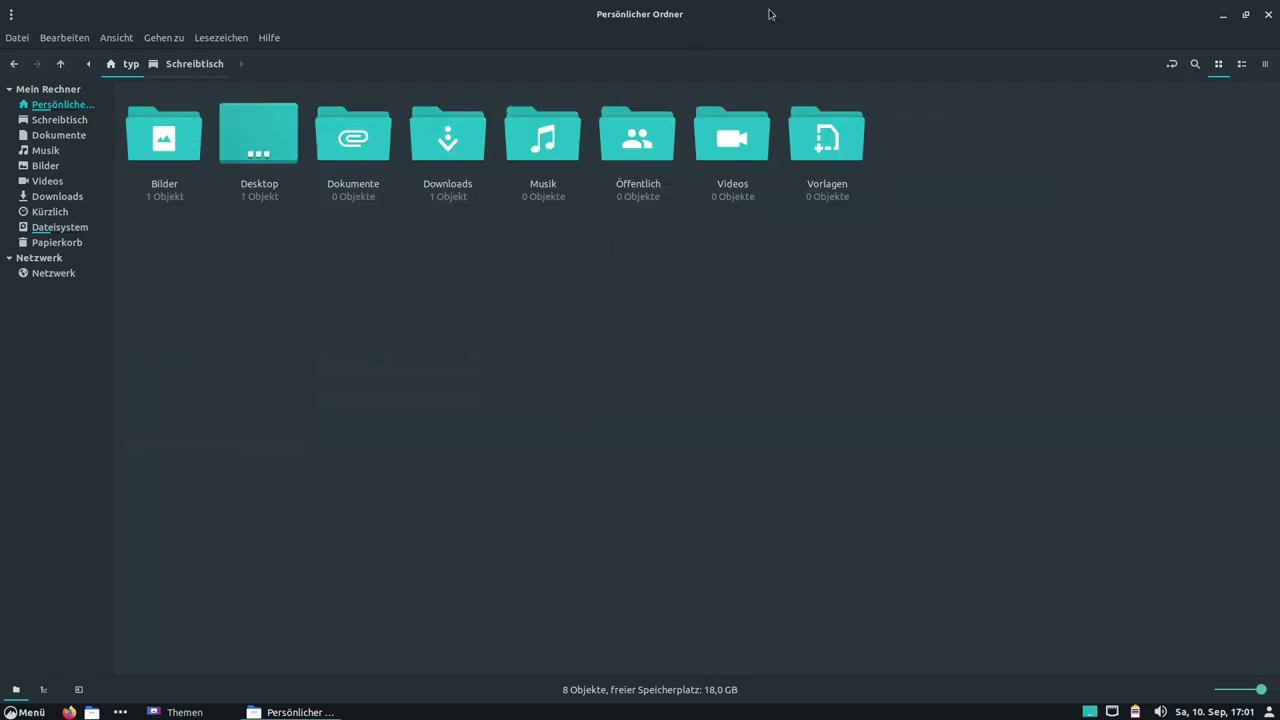
double_click(1118, 20)
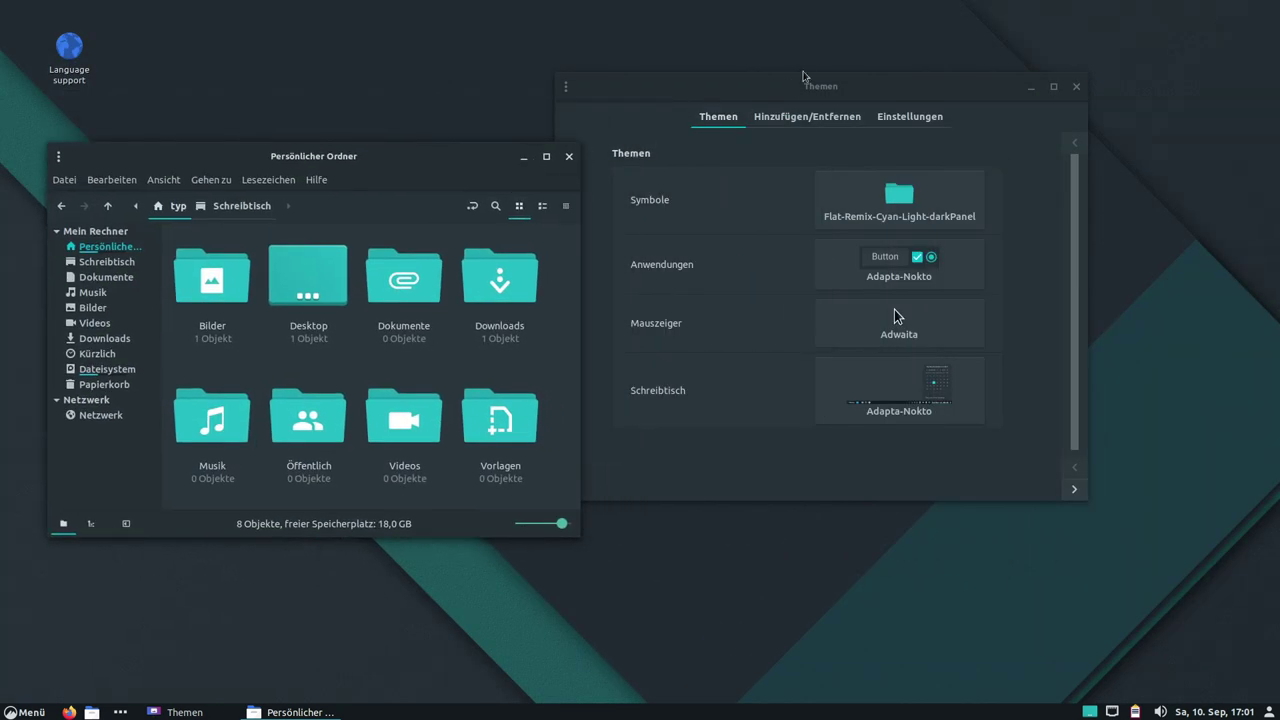
drag(806, 80, 868, 78)
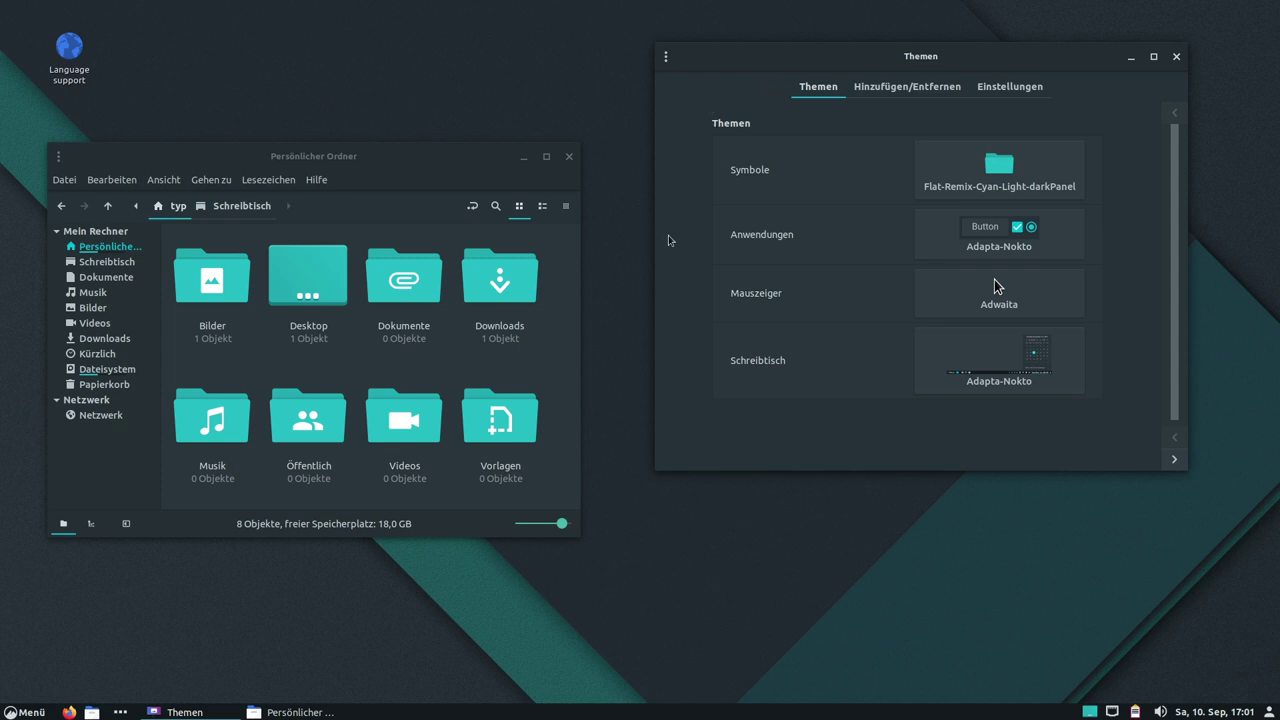
Nudge the Themen window right and launch a terminal from the menu sidebar.
mouse_move(889, 61)
mouse_down()
mouse_move(1032, 46)
mouse_move(903, 81)
mouse_up()
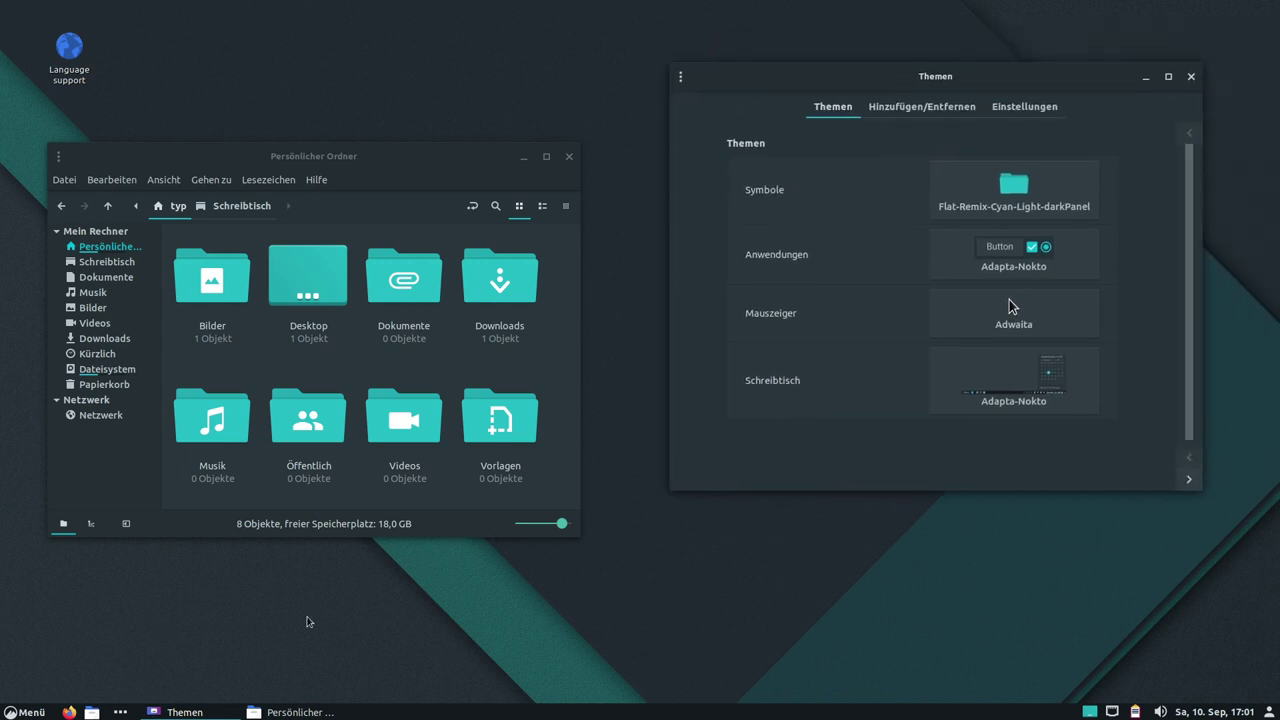
click(22, 711)
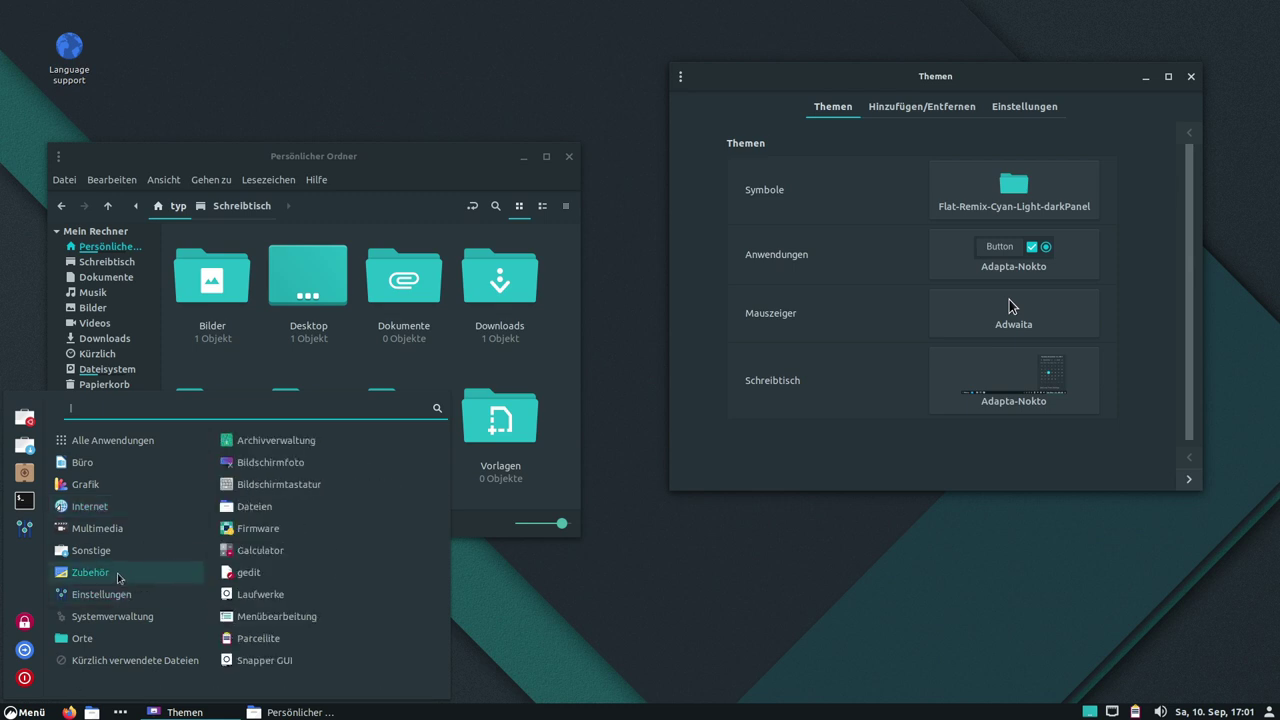
mouse_move(114, 527)
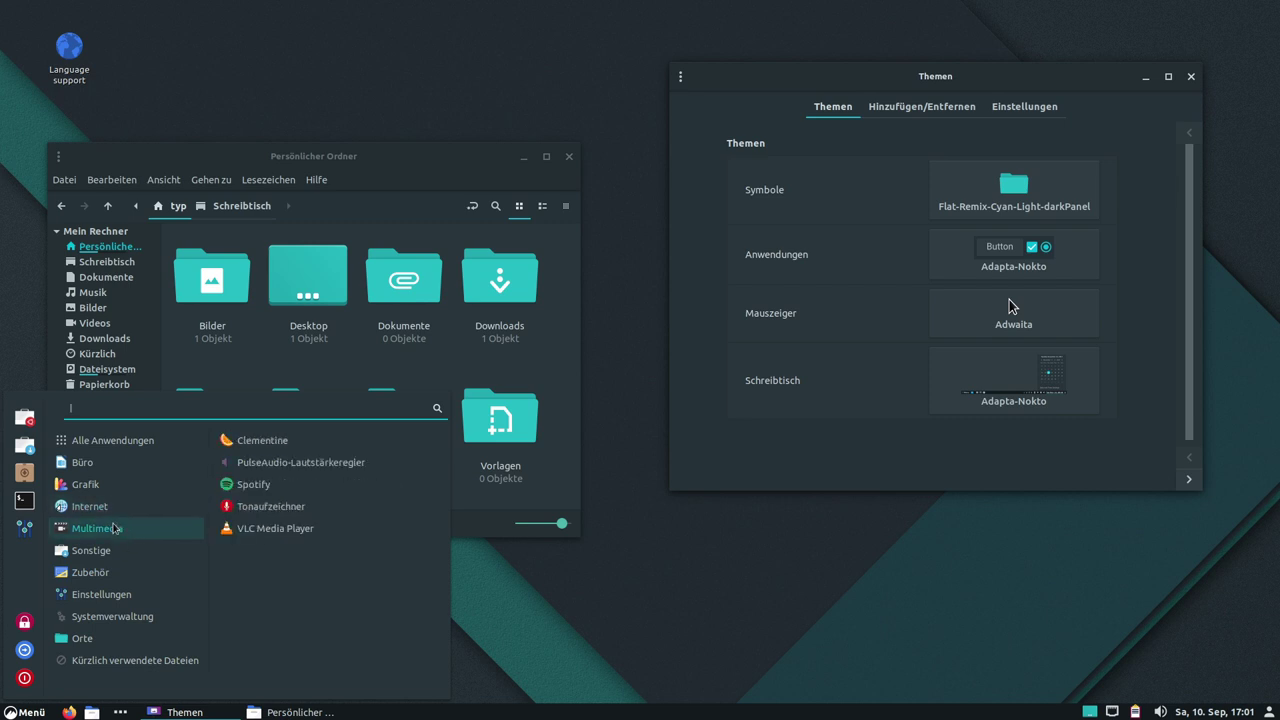
click(25, 501)
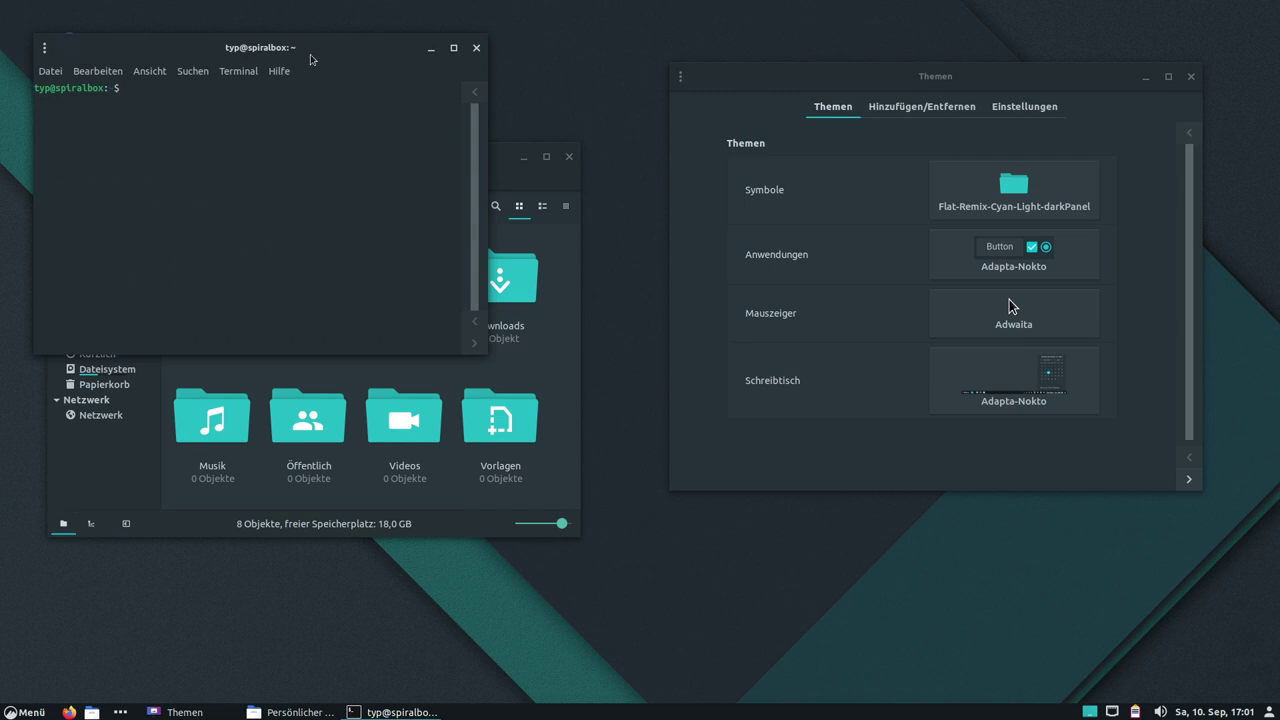
Reposition the terminal window and enlarge its text with Ctrl+Plus.
drag(276, 50, 455, 113)
key(ctrl+plus)
key(ctrl+plus)
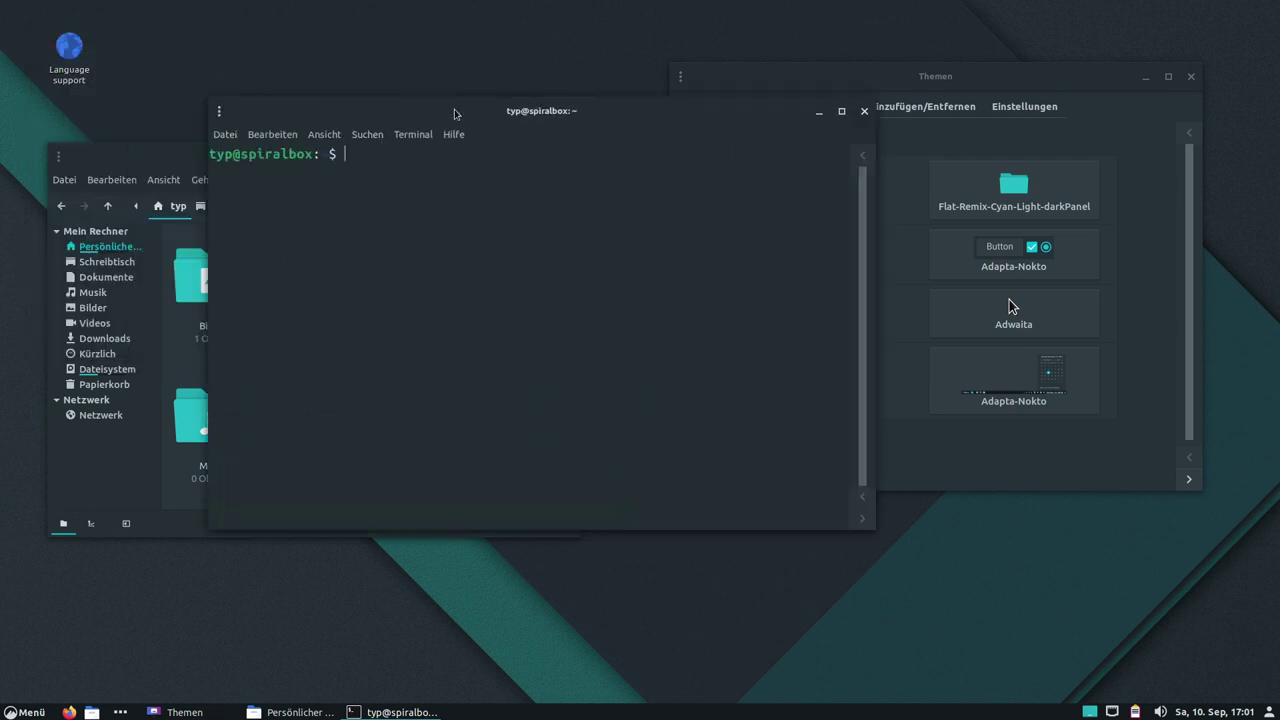
drag(607, 113, 470, 99)
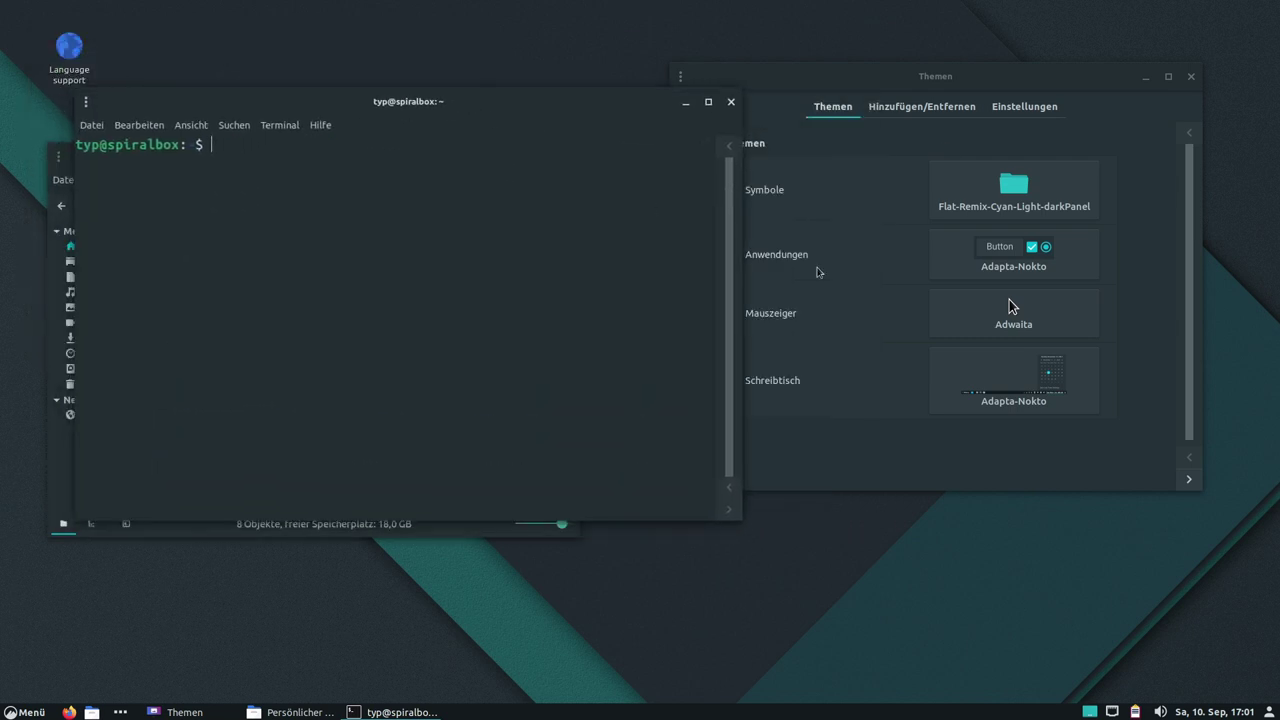
drag(395, 109, 512, 121)
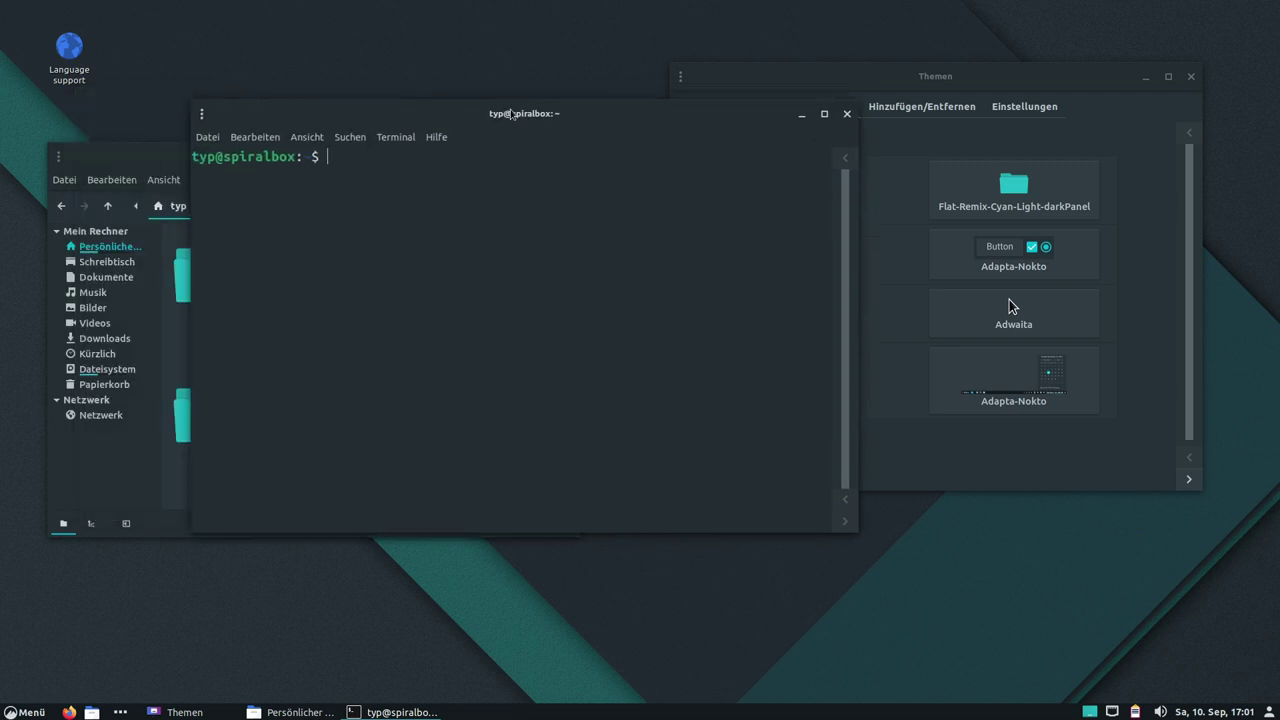
Close the terminal, Nemo and Themen windows, then open the application menu.
click(846, 114)
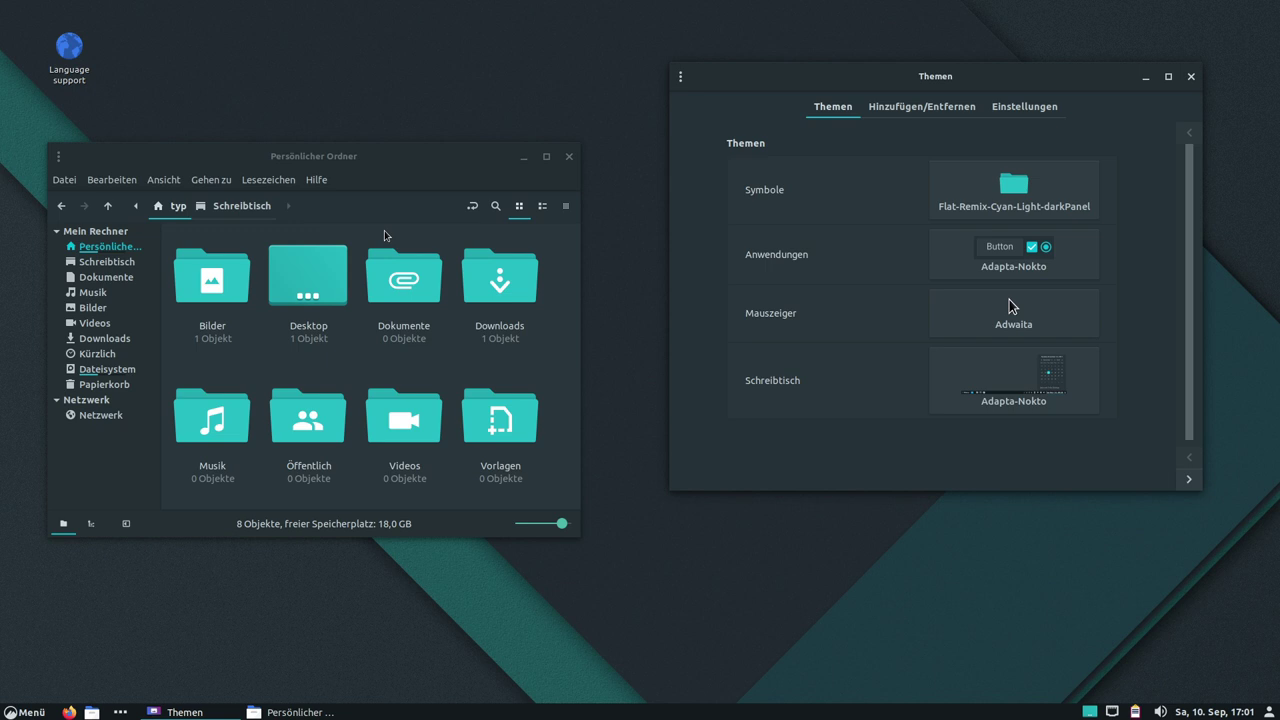
click(569, 156)
click(1190, 77)
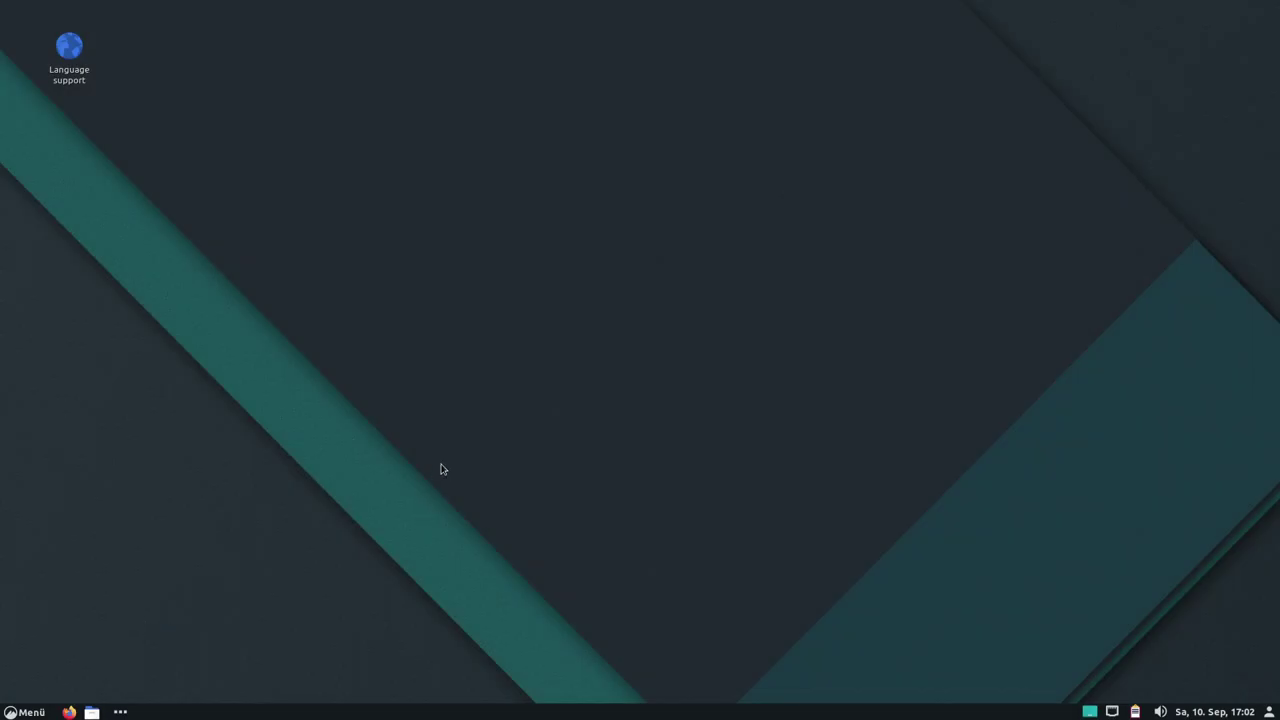
click(30, 712)
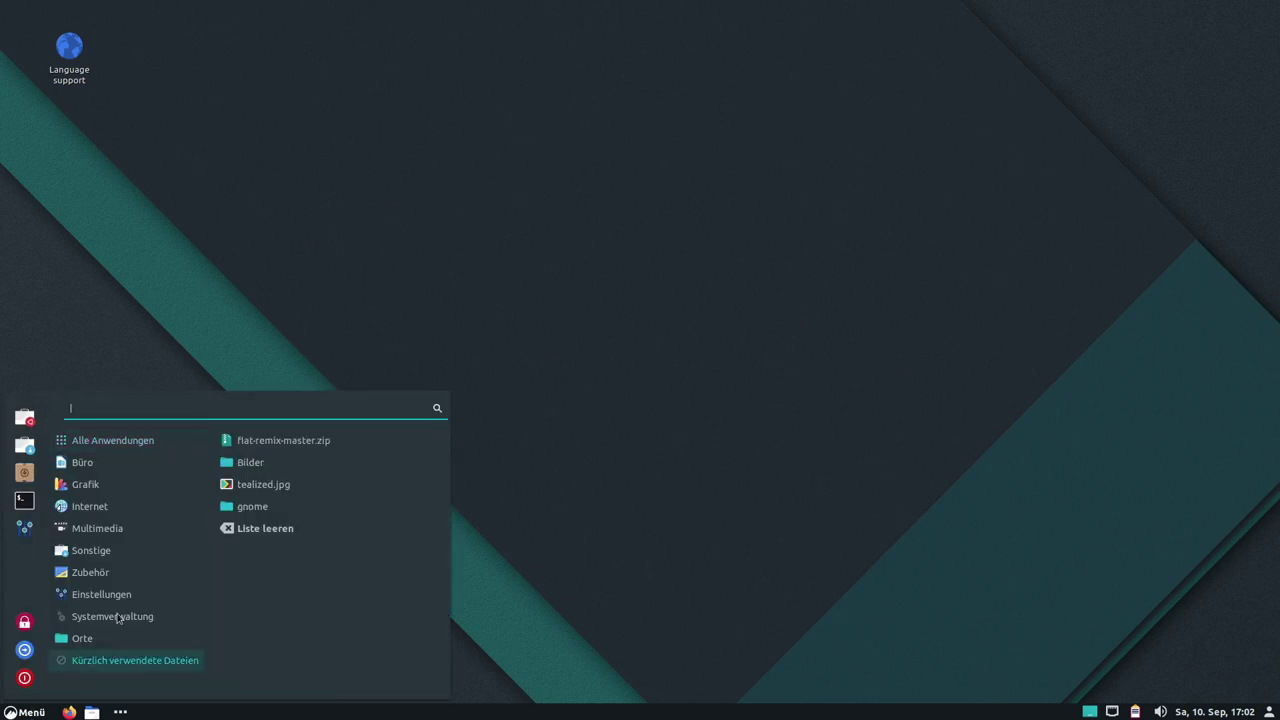